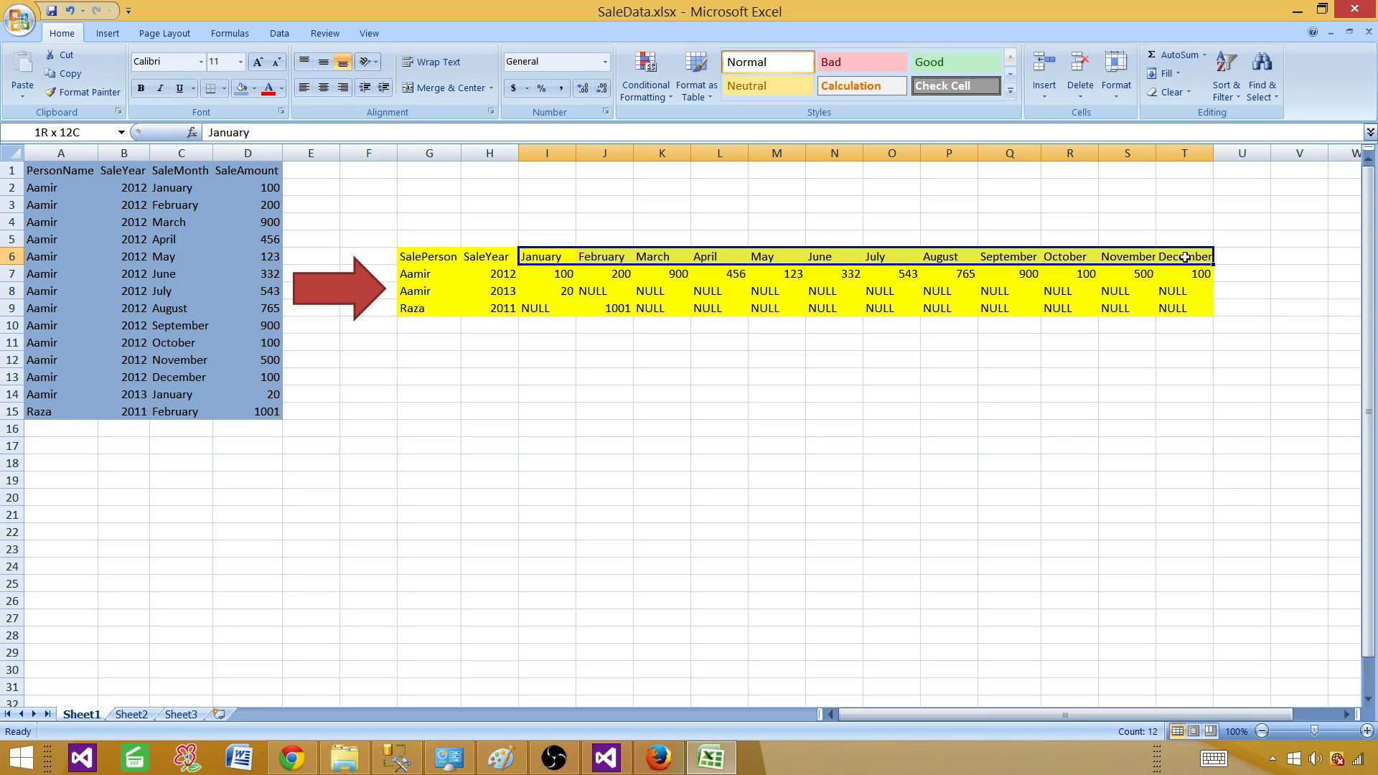
# Compare the source sales table in columns A to D with the pivoted month-by-month layout in G6:T9
pyautogui.click(487, 265)
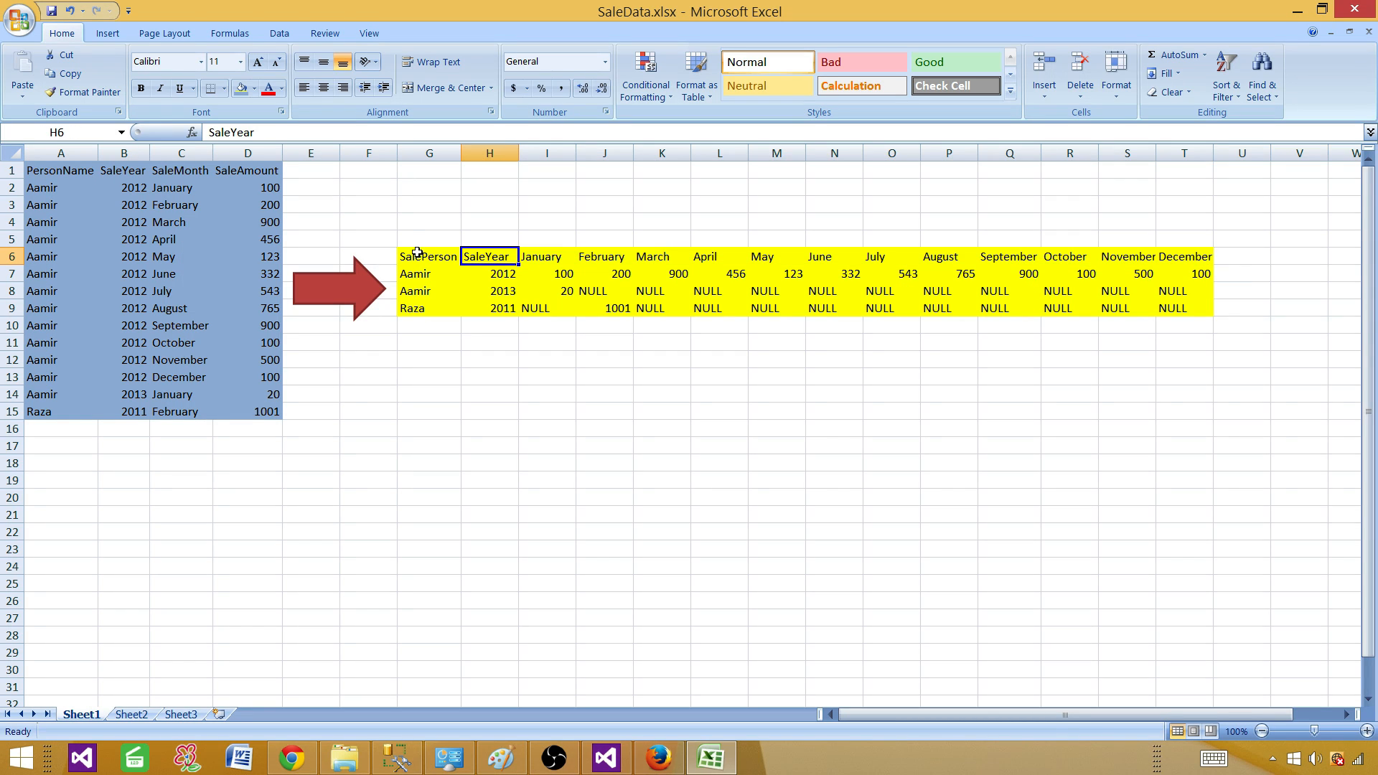
pyautogui.moveTo(422, 253); pyautogui.dragTo(1174, 306)
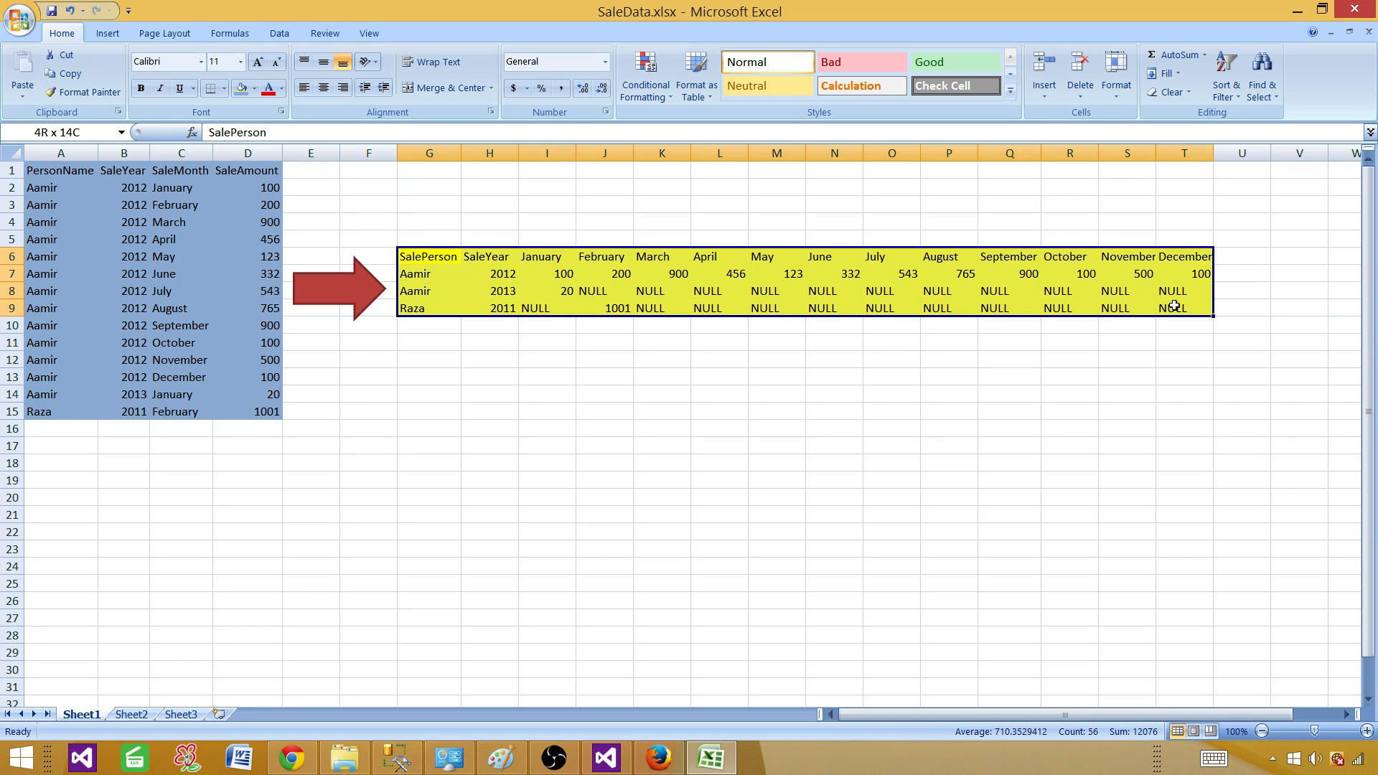
pyautogui.moveTo(51, 171); pyautogui.dragTo(224, 411)
pyautogui.keyDown('ctrl'); pyautogui.click(407, 256); pyautogui.keyUp('ctrl')
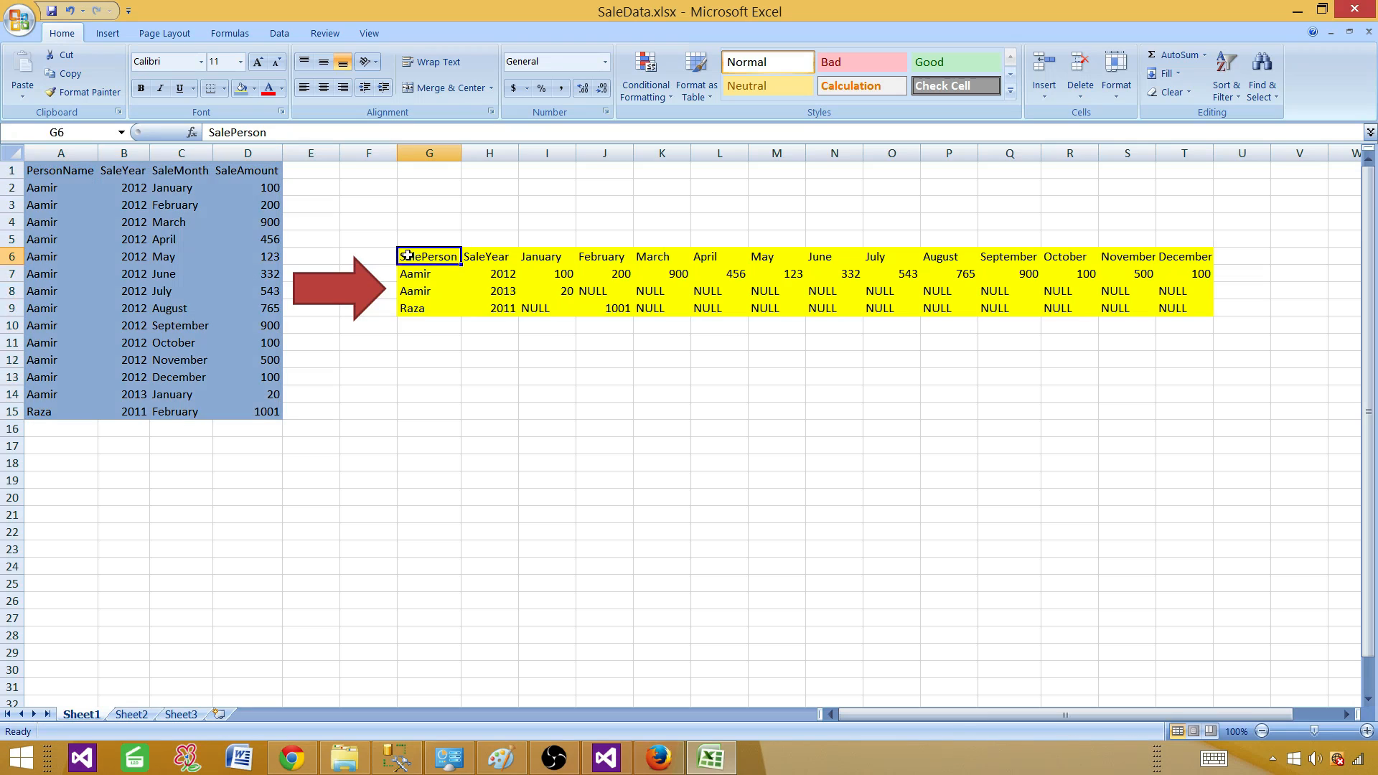
pyautogui.moveTo(407, 255); pyautogui.dragTo(1174, 309)
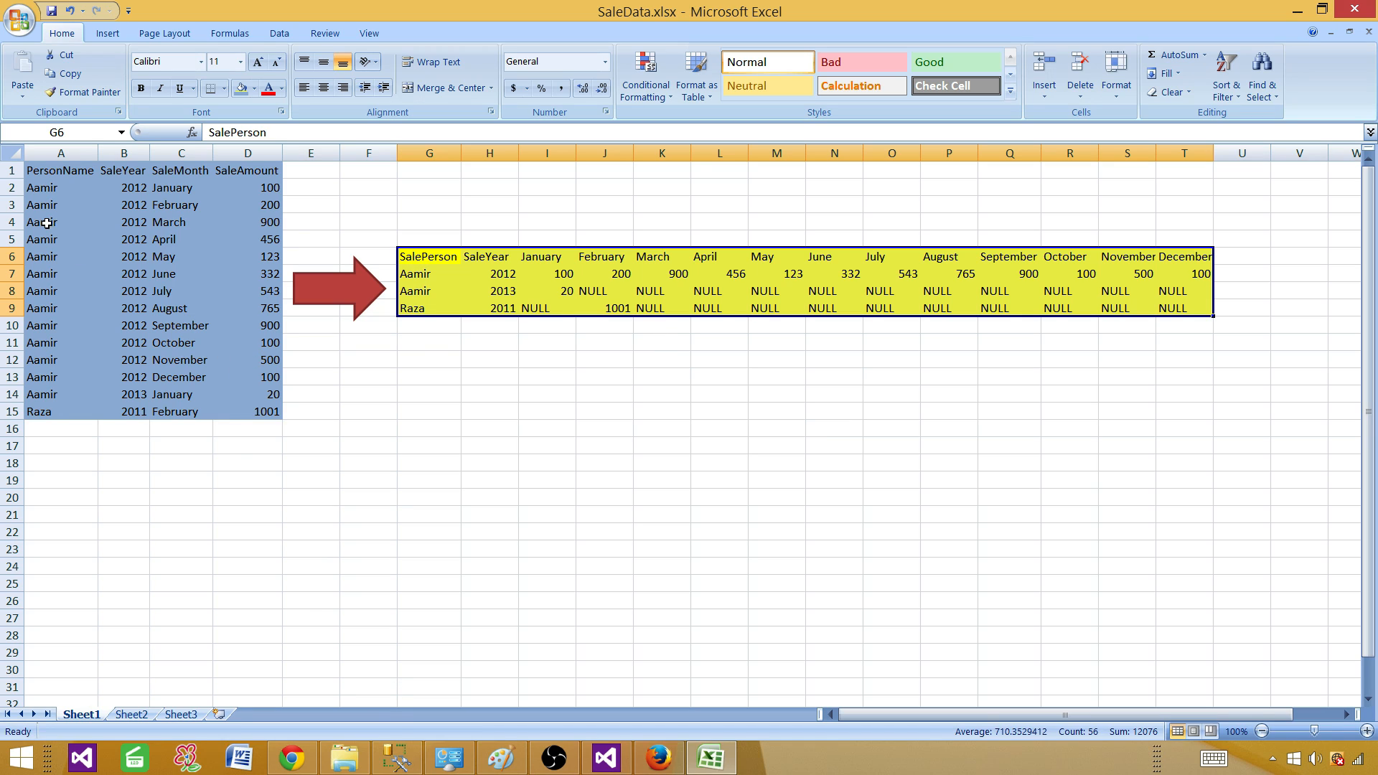
pyautogui.moveTo(38, 170); pyautogui.dragTo(264, 422)
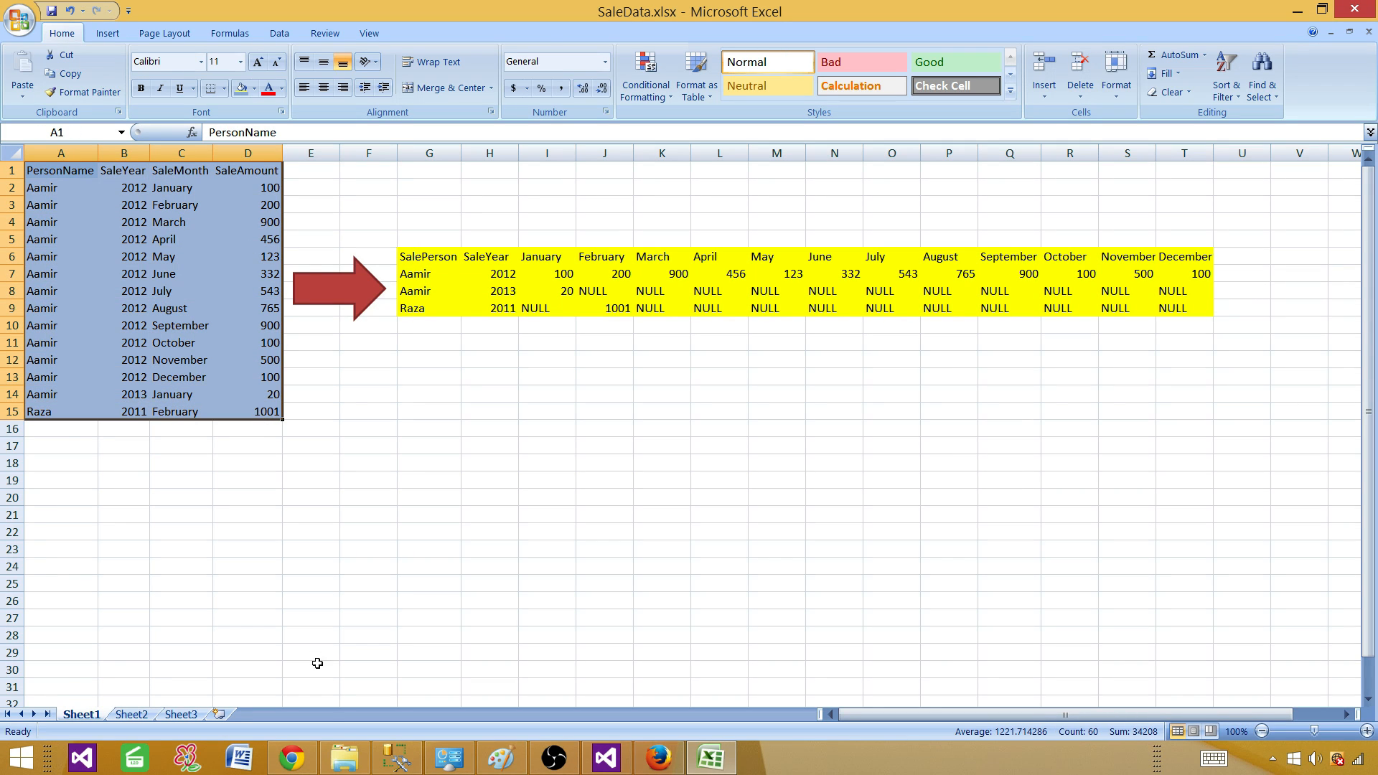
# Open SaleData.txt from InputFolder in File Explorer, review its rows and columns, and close it
pyautogui.click(346, 758)
pyautogui.doubleClick(262, 194)
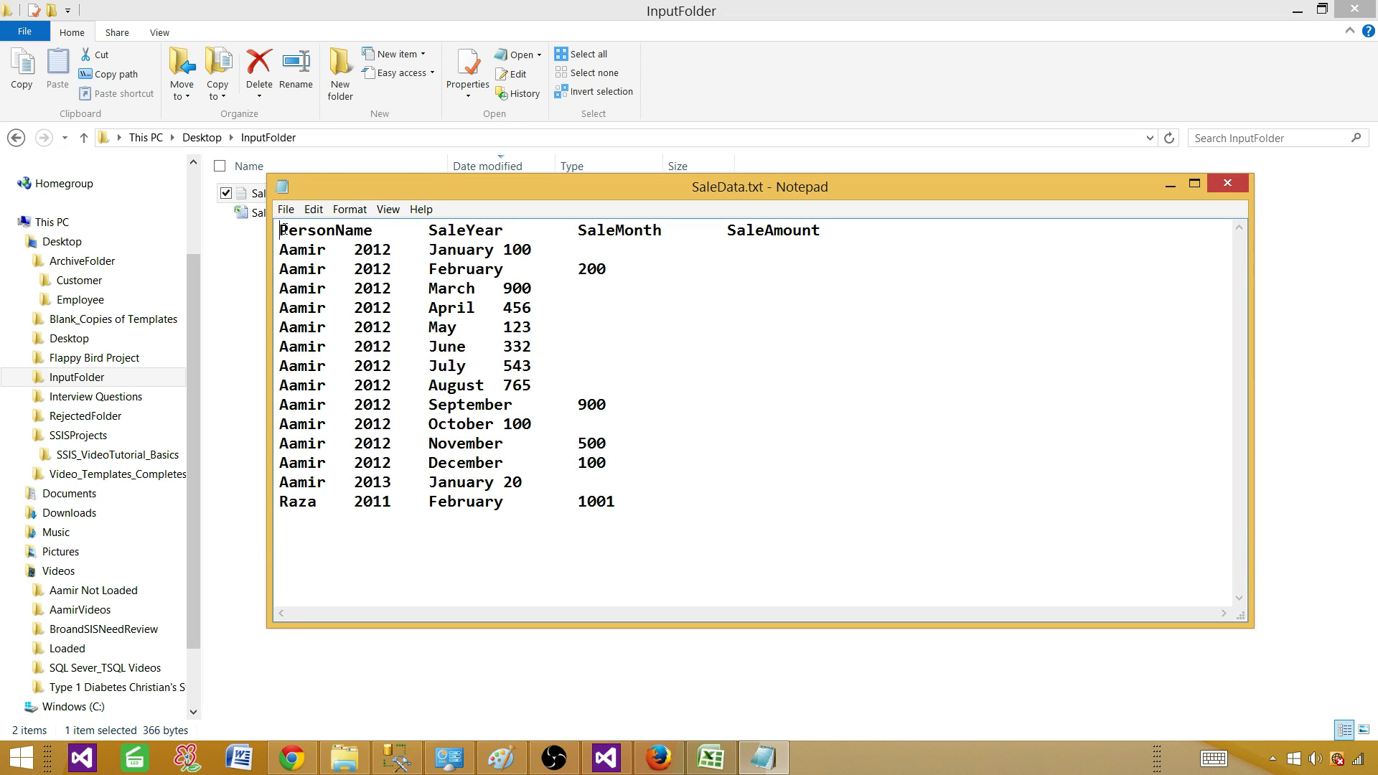
pyautogui.moveTo(283, 229); pyautogui.dragTo(616, 509)
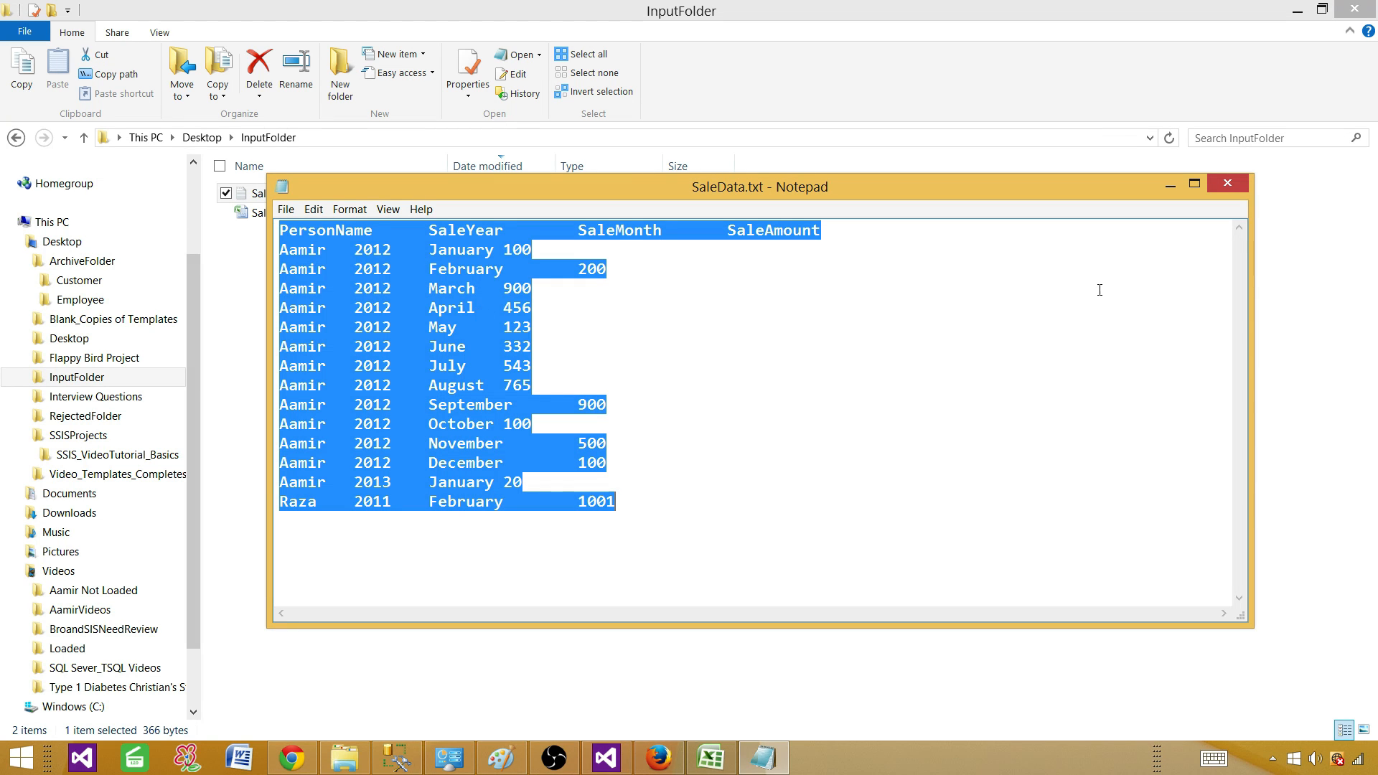
pyautogui.click(1224, 188)
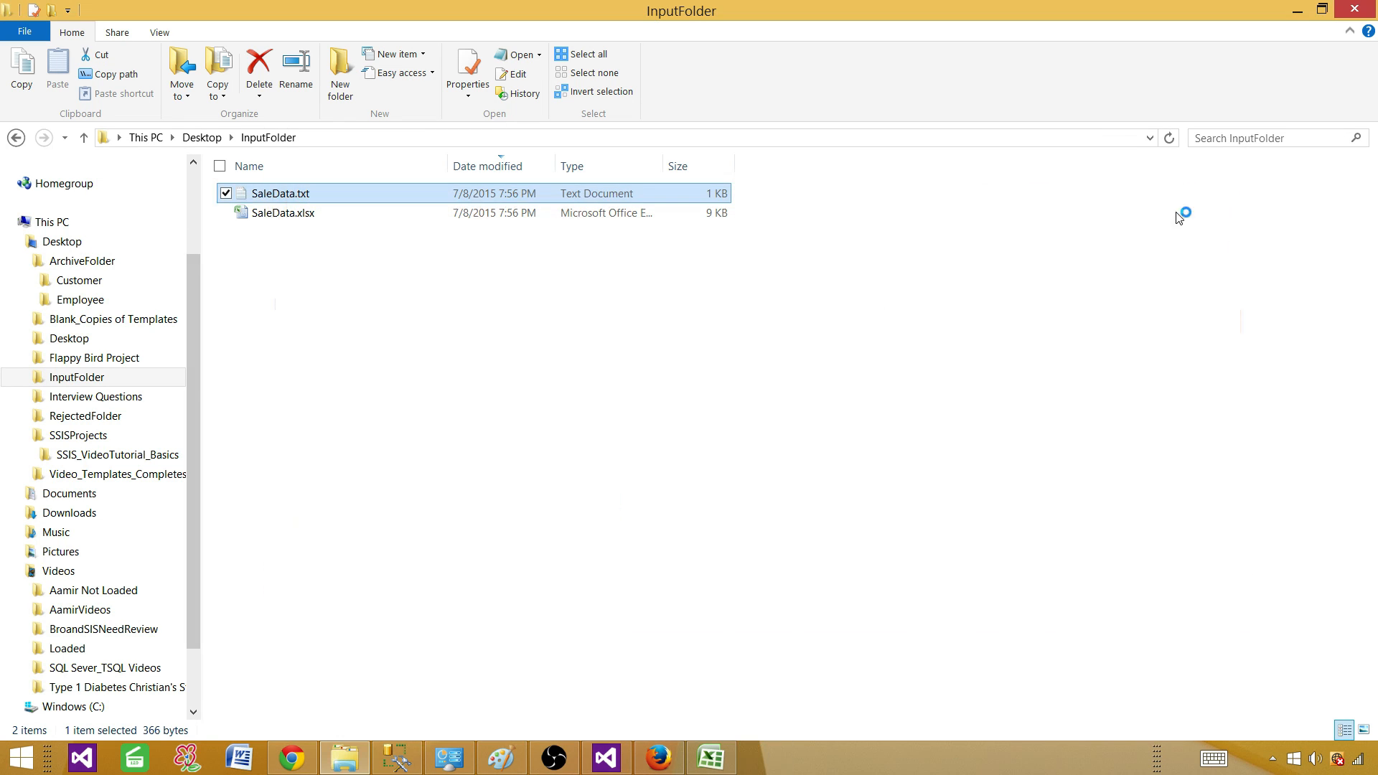
# Switch to Visual Studio and add a new SSIS package to the SSIS_VideoTutorial_Basics project
pyautogui.click(607, 759)
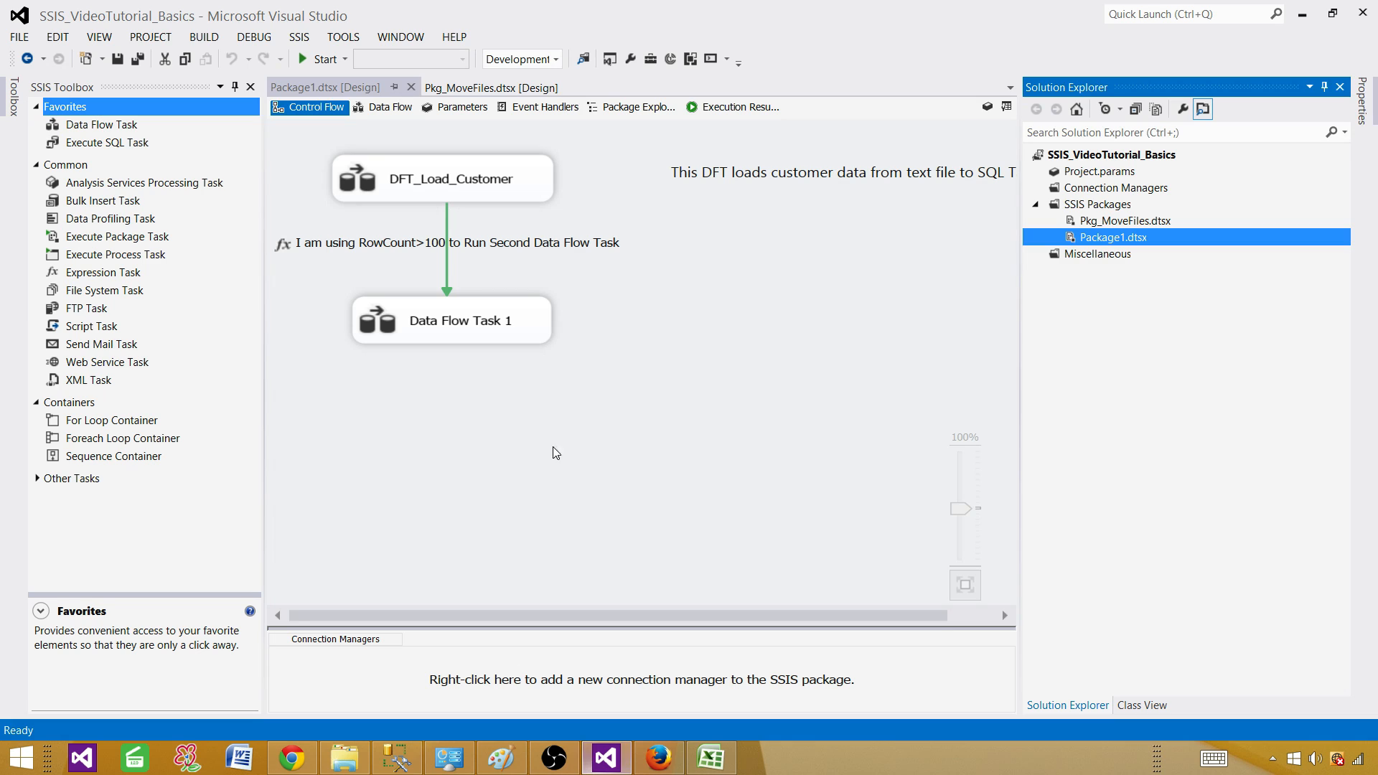
pyautogui.click(553, 456)
pyautogui.rightClick(1104, 208)
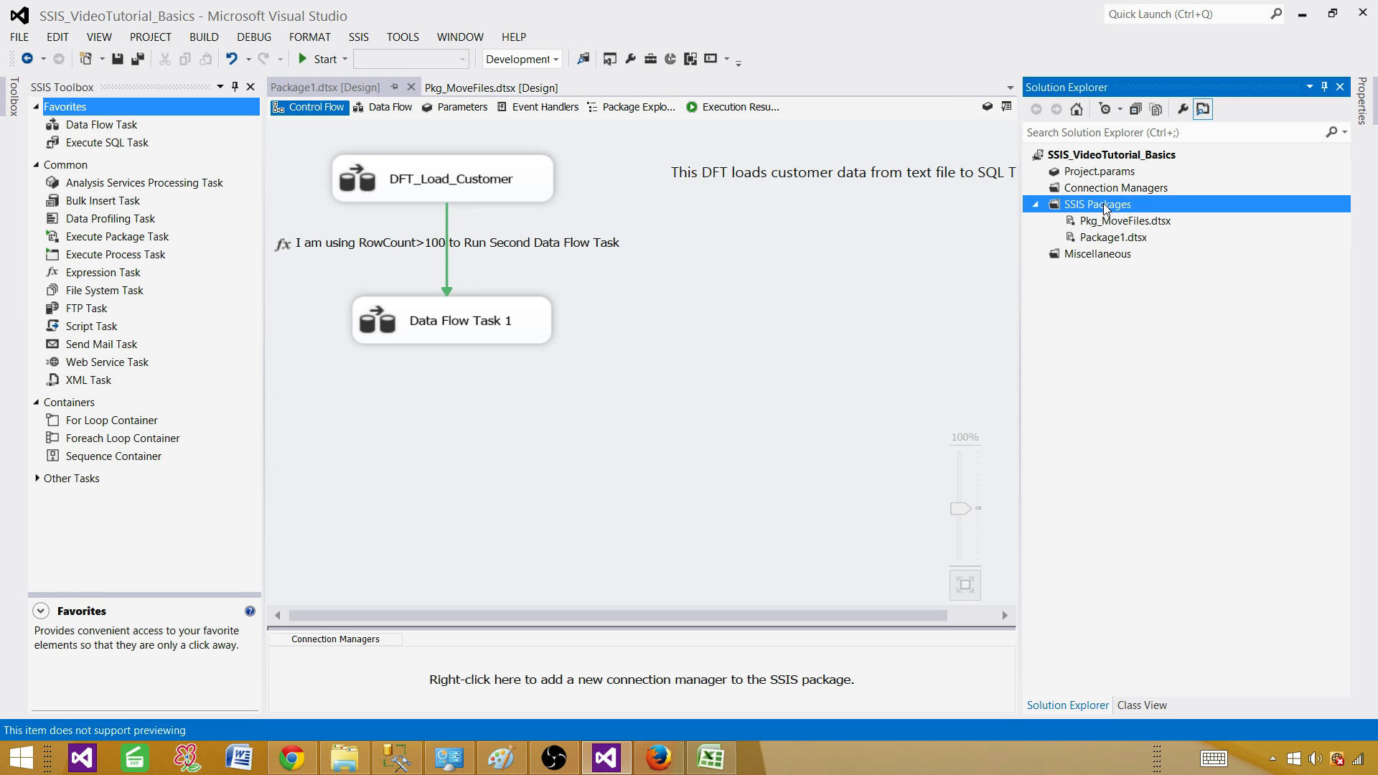
pyautogui.click(981, 222)
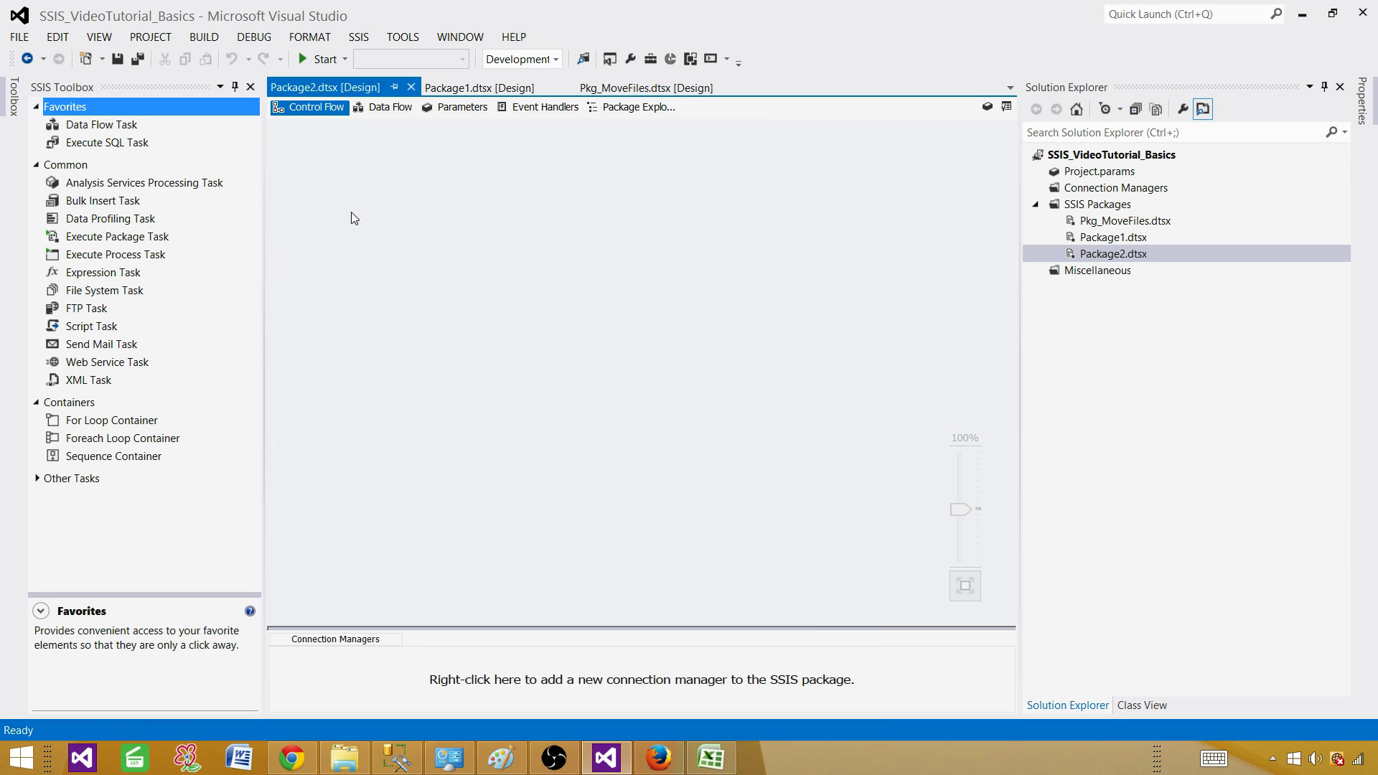
# Add a Data Flow Task to the new package and place a Flat File Source inside it
pyautogui.moveTo(106, 127); pyautogui.dragTo(374, 177)
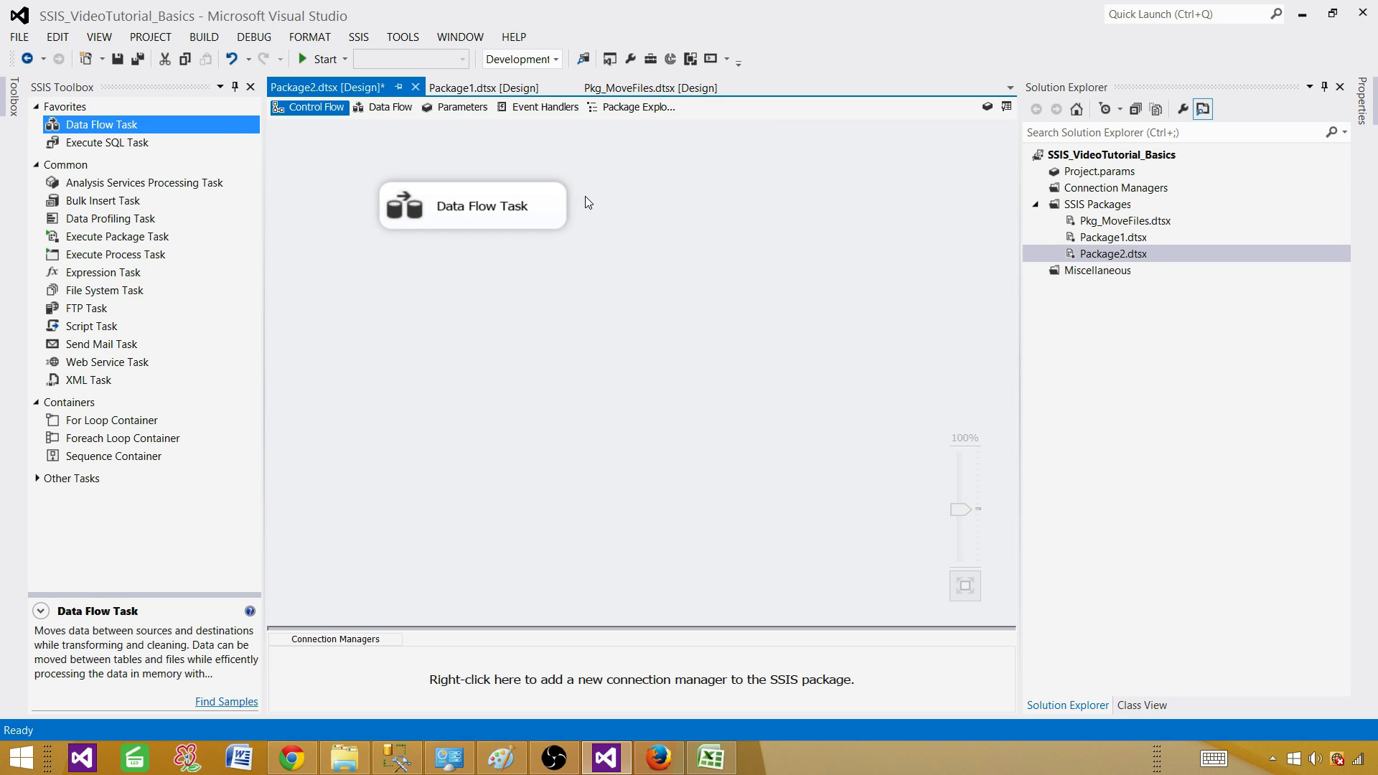
pyautogui.doubleClick(532, 201)
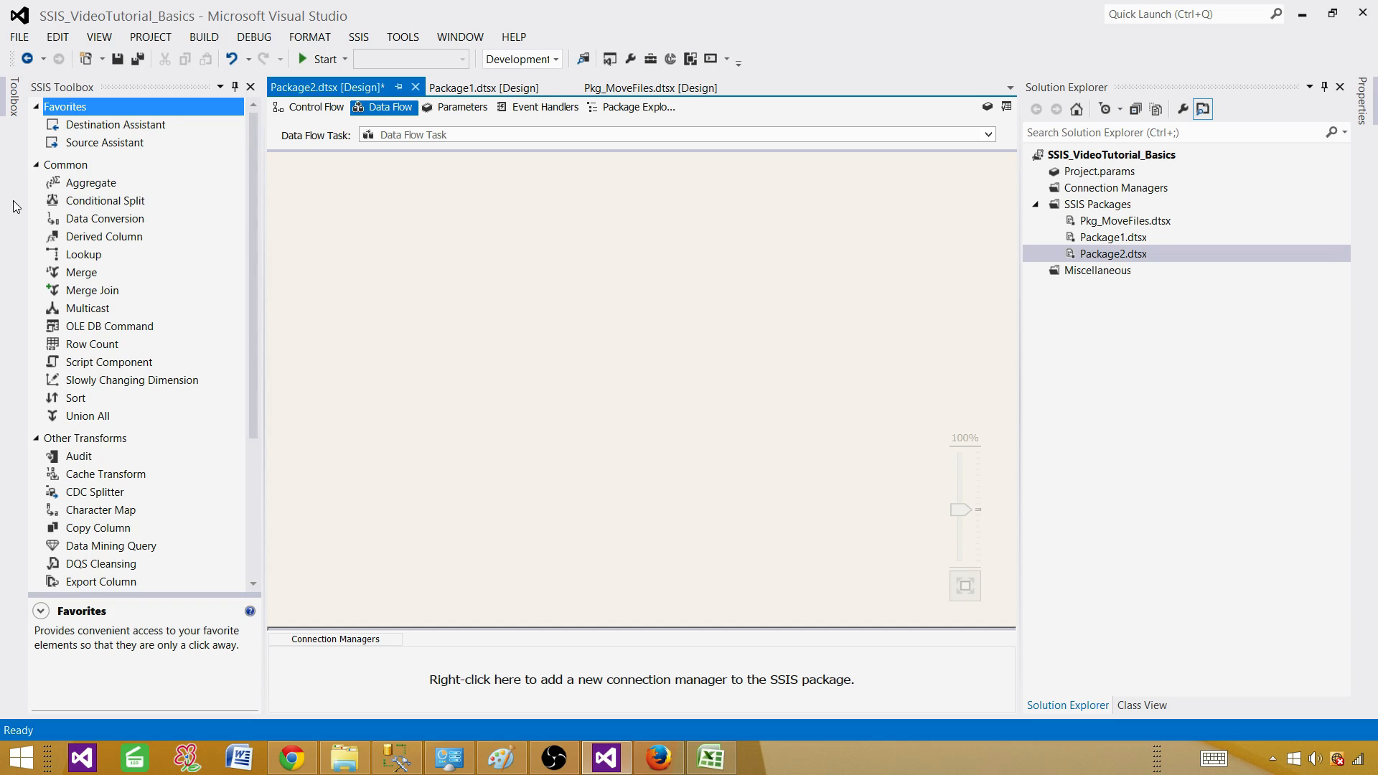
pyautogui.click(39, 167)
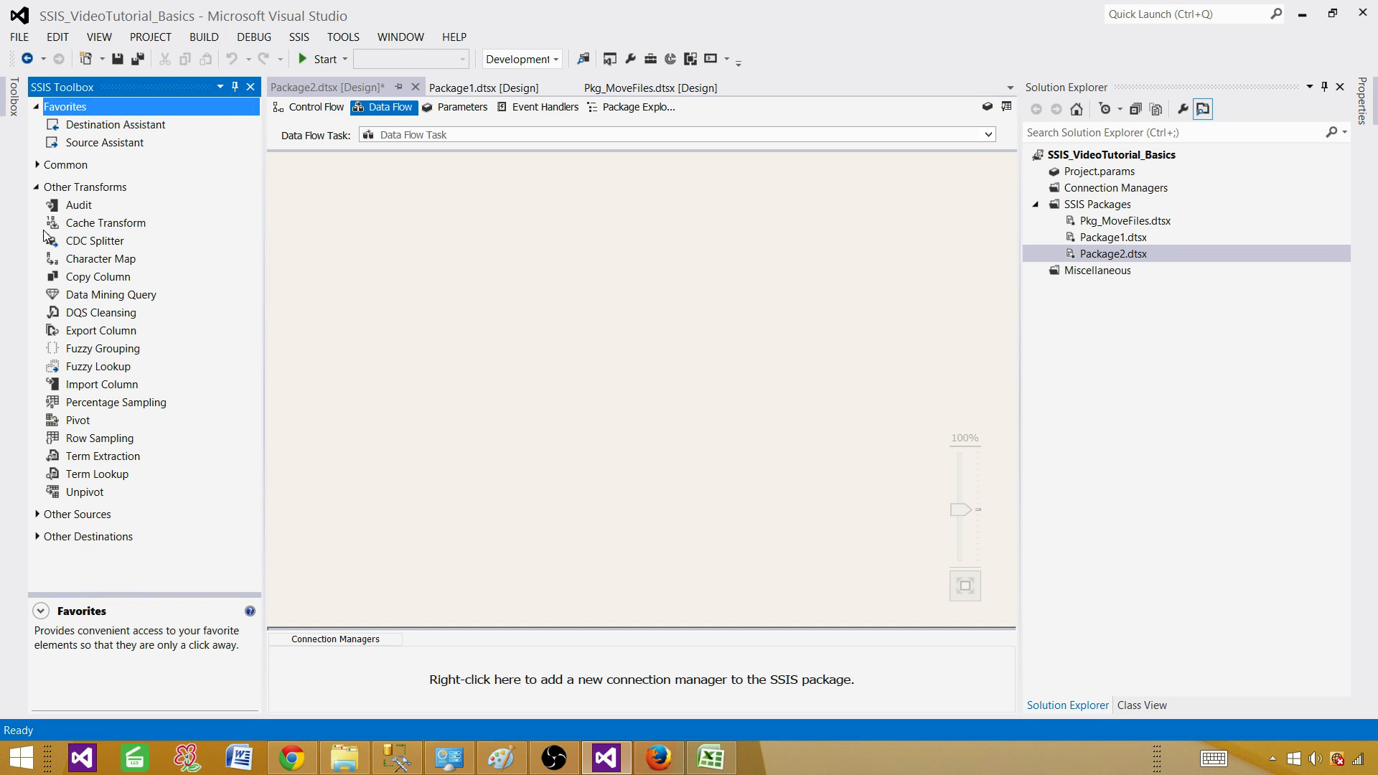
pyautogui.click(37, 191)
pyautogui.click(39, 211)
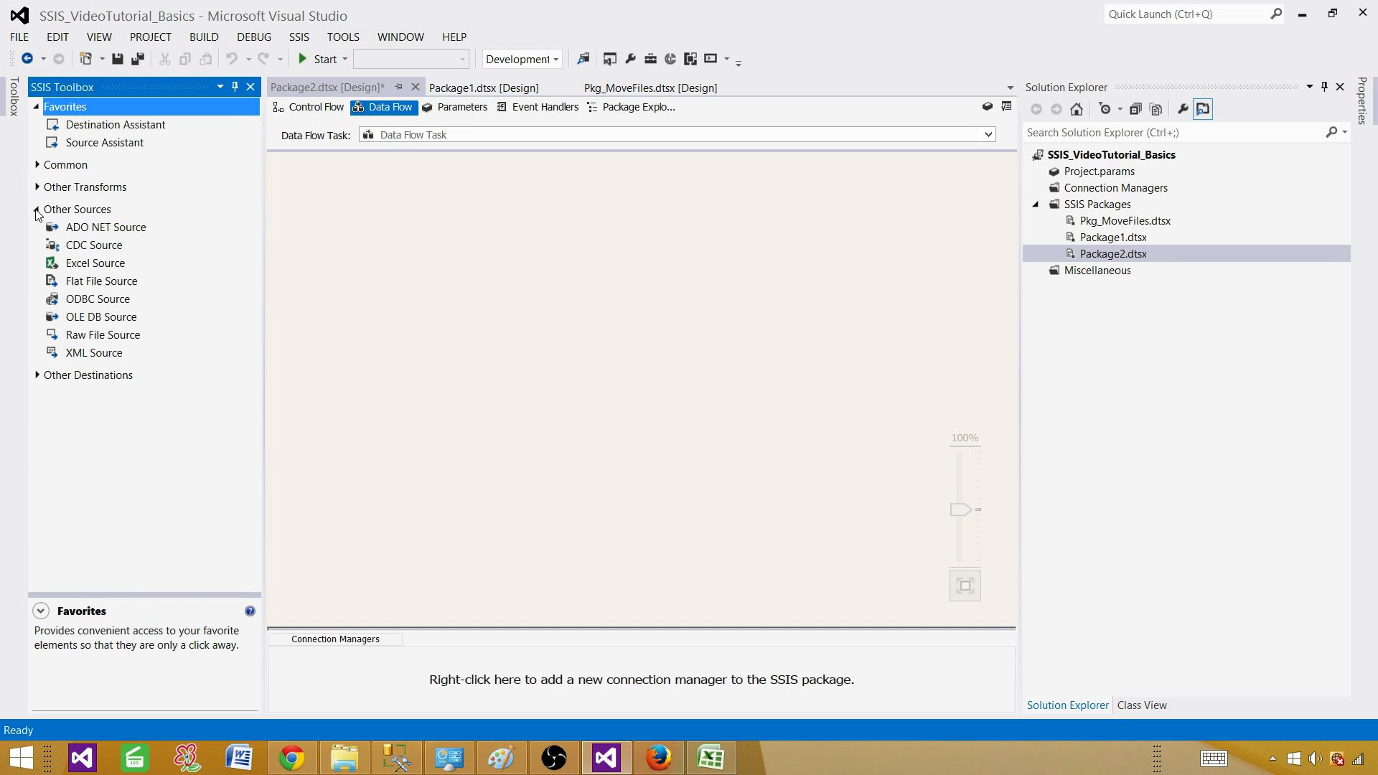
pyautogui.moveTo(106, 283); pyautogui.dragTo(483, 207)
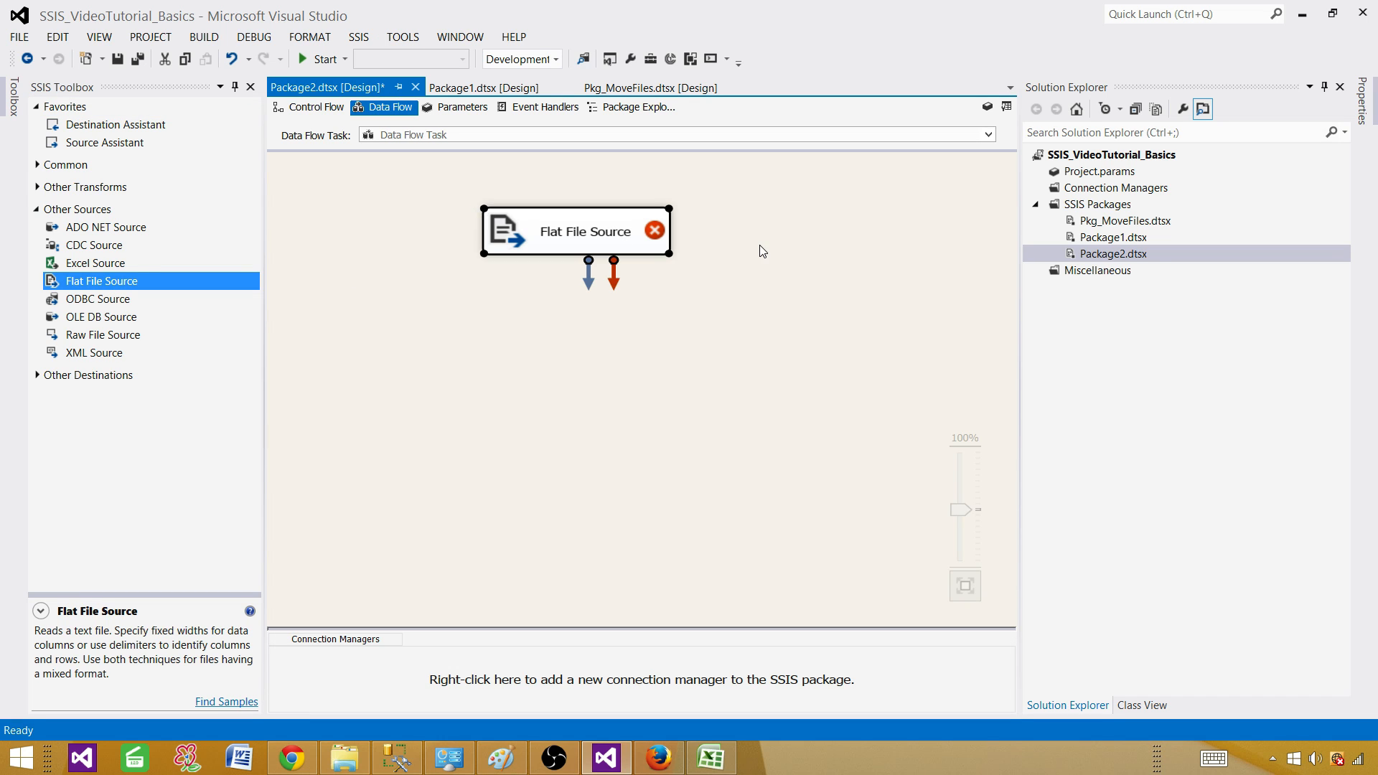
# Create a new flat file connection manager for the Flat File Source using SaleData.txt from InputFolder, and check its columns
pyautogui.doubleClick(627, 244)
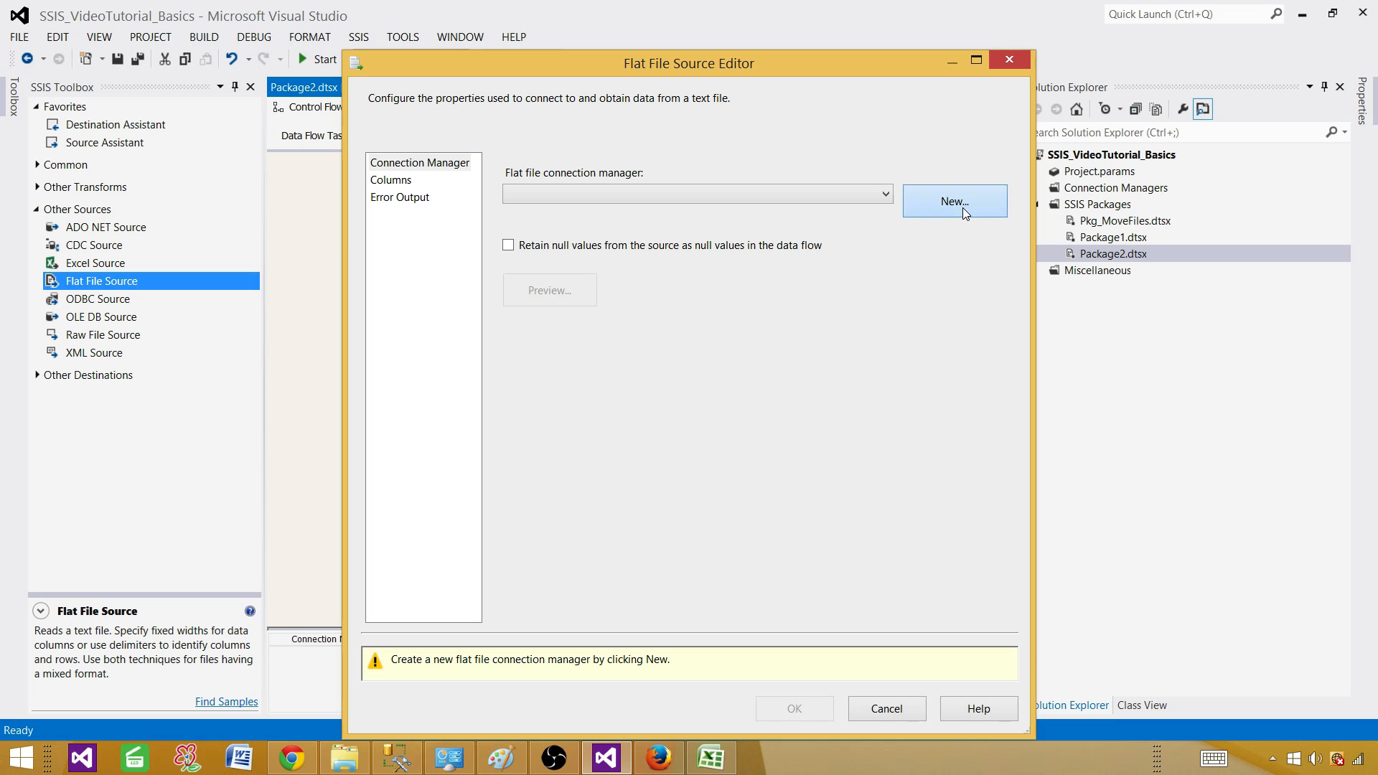
pyautogui.click(949, 203)
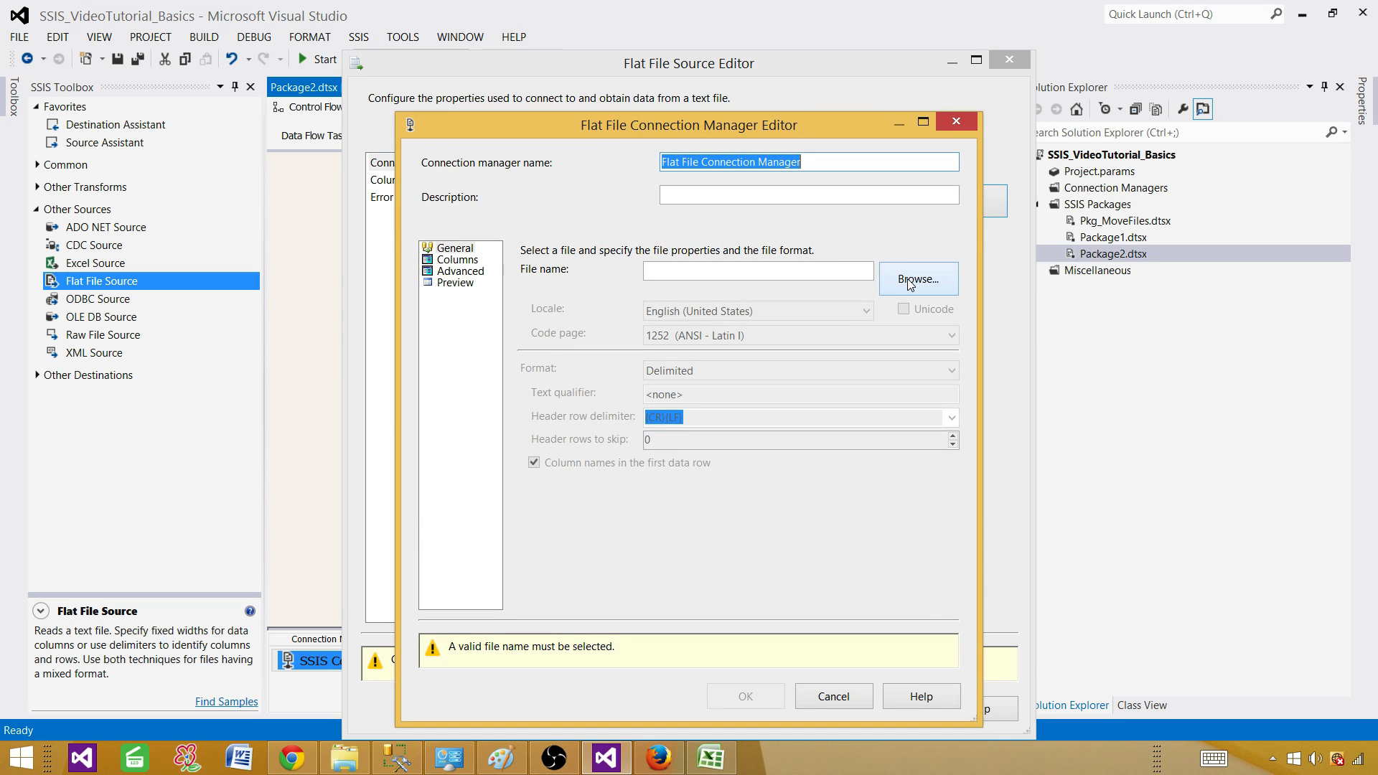
pyautogui.click(909, 286)
pyautogui.click(603, 267)
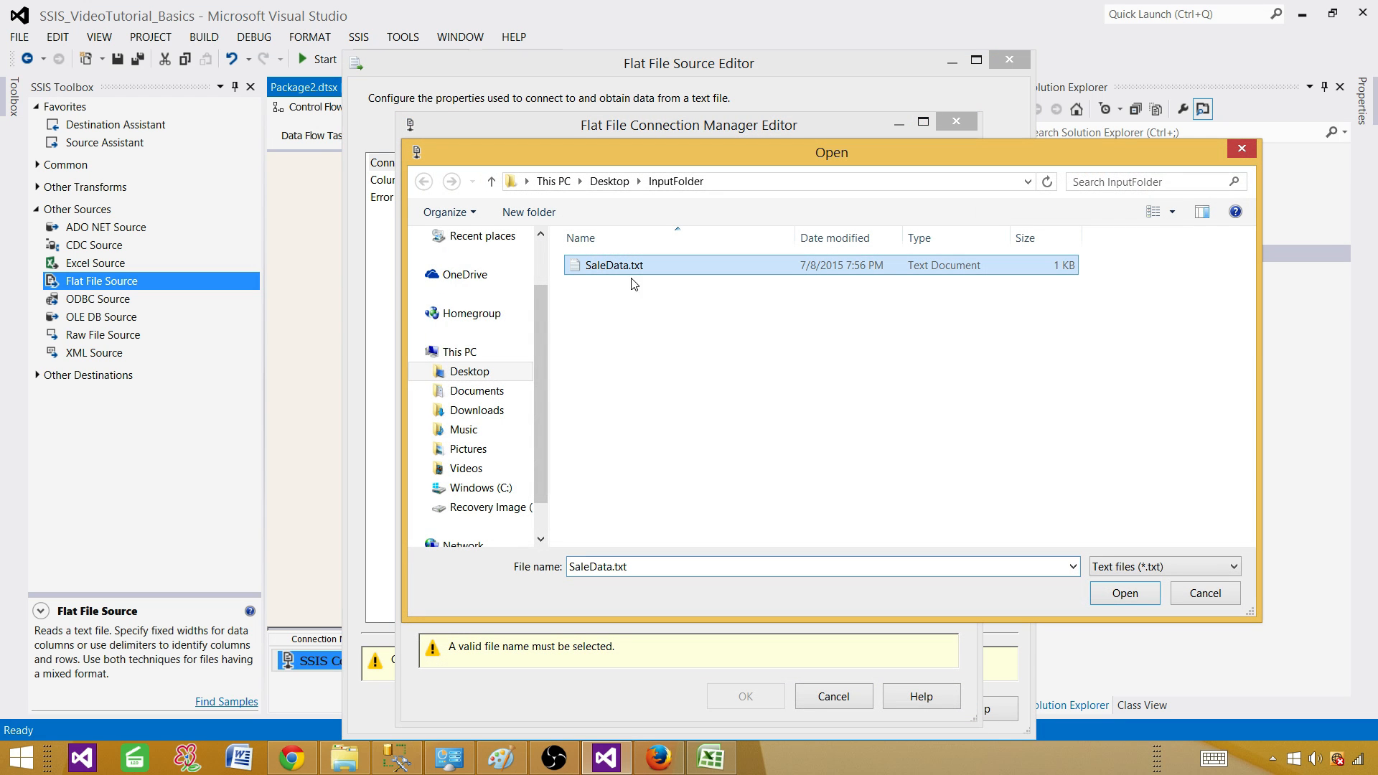
pyautogui.click(1124, 593)
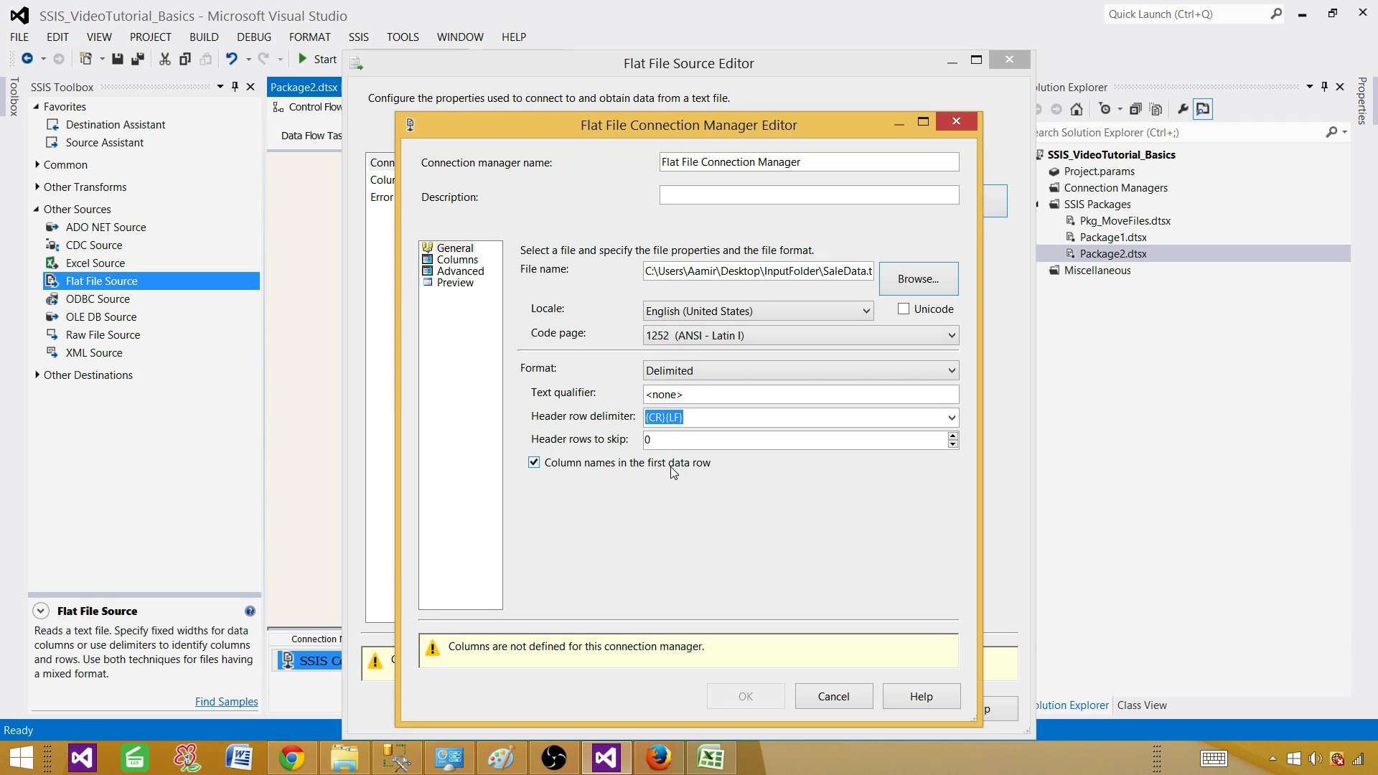
pyautogui.click(463, 261)
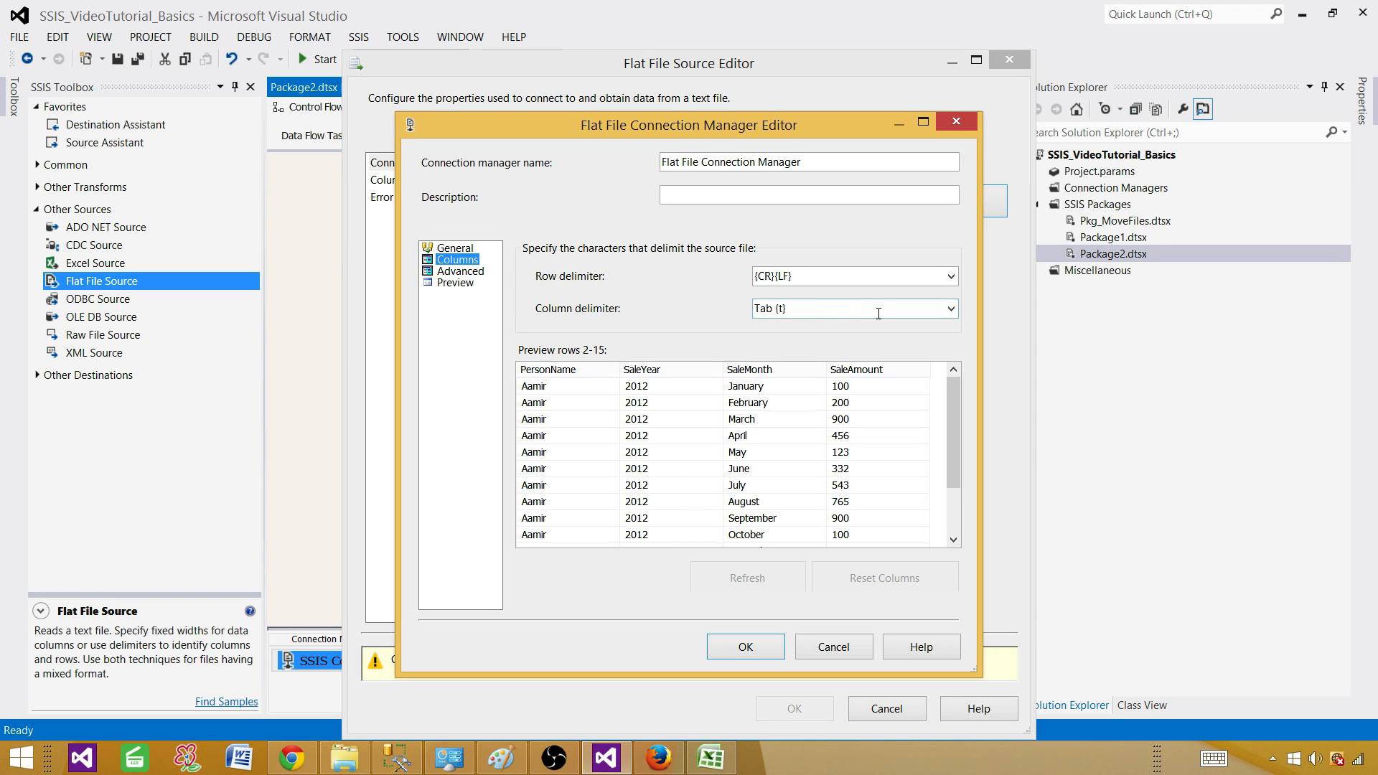
# Set the SaleYear column's data type to four-byte signed integer [DT_I4]
pyautogui.click(459, 271)
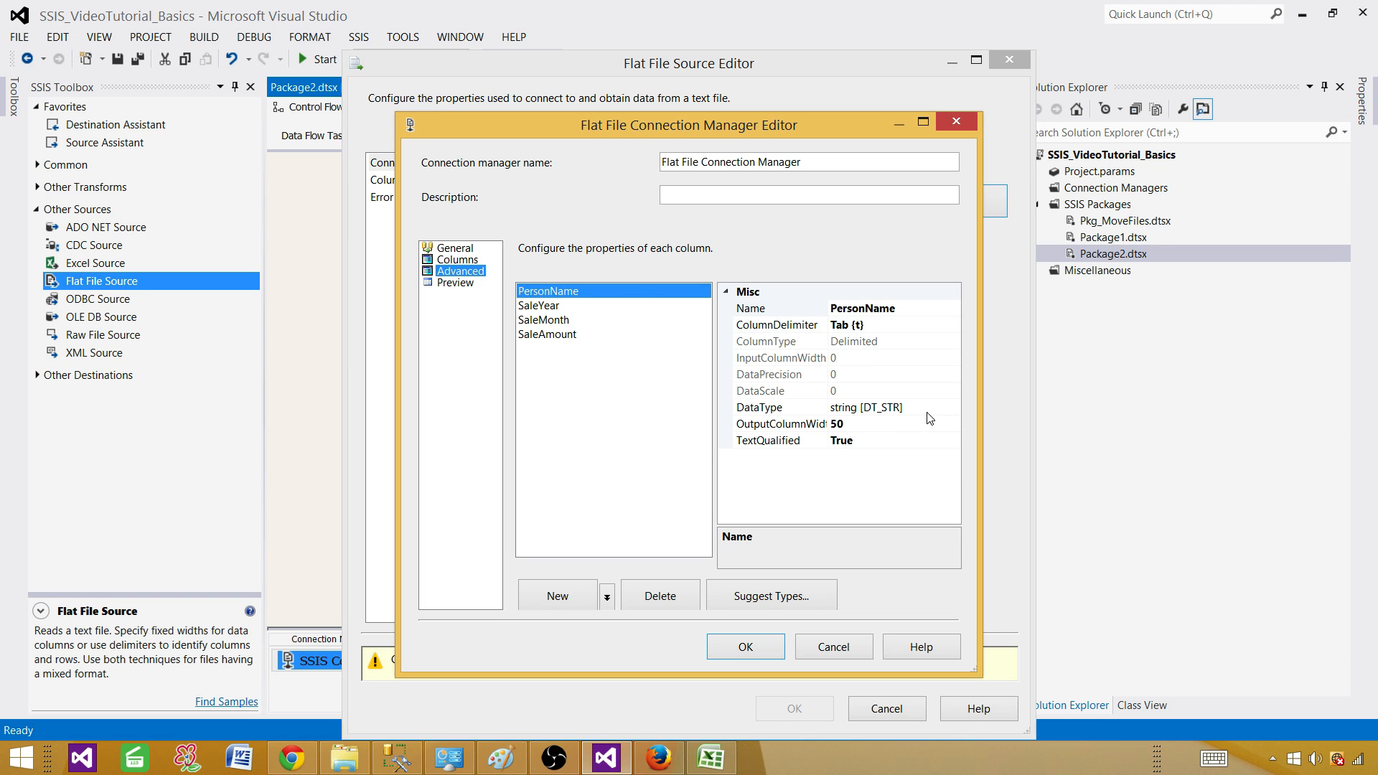
pyautogui.click(547, 308)
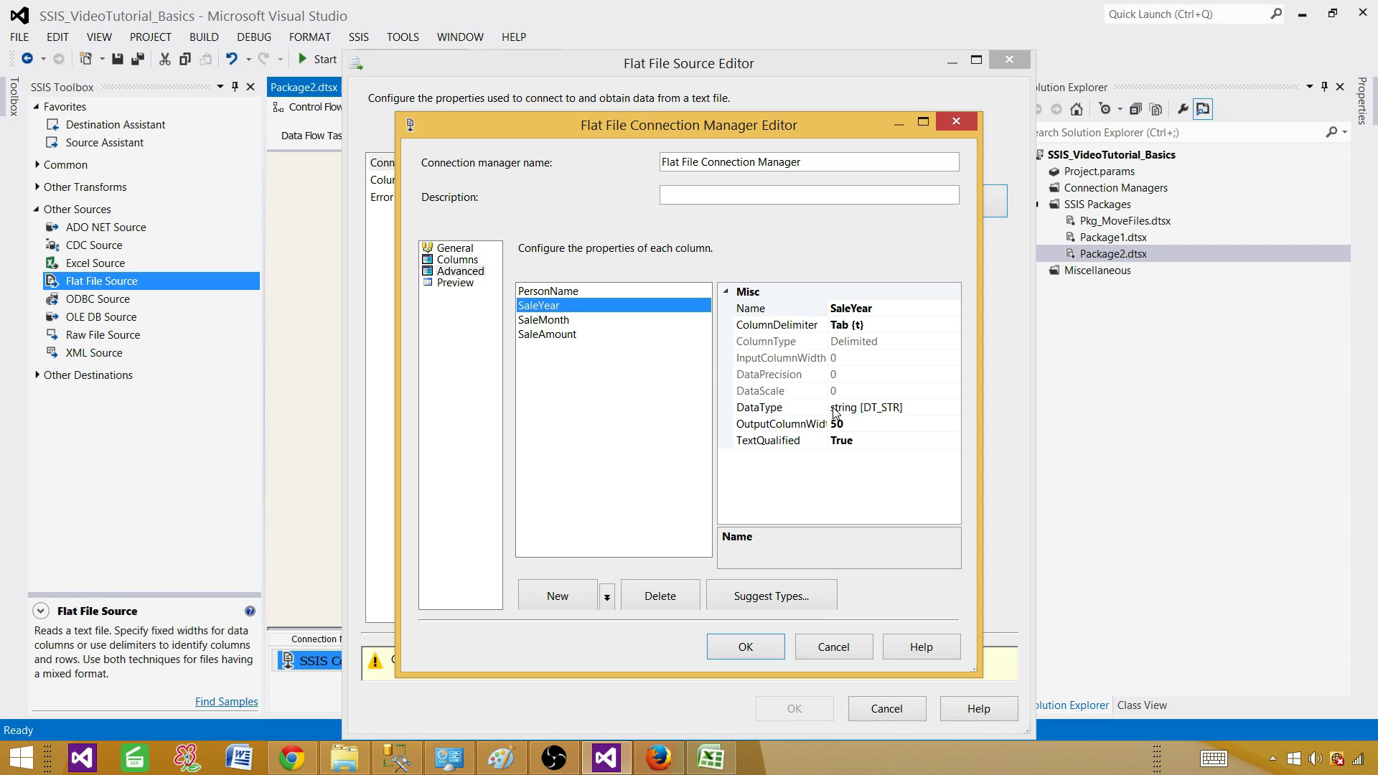
pyautogui.click(937, 409)
pyautogui.click(953, 407)
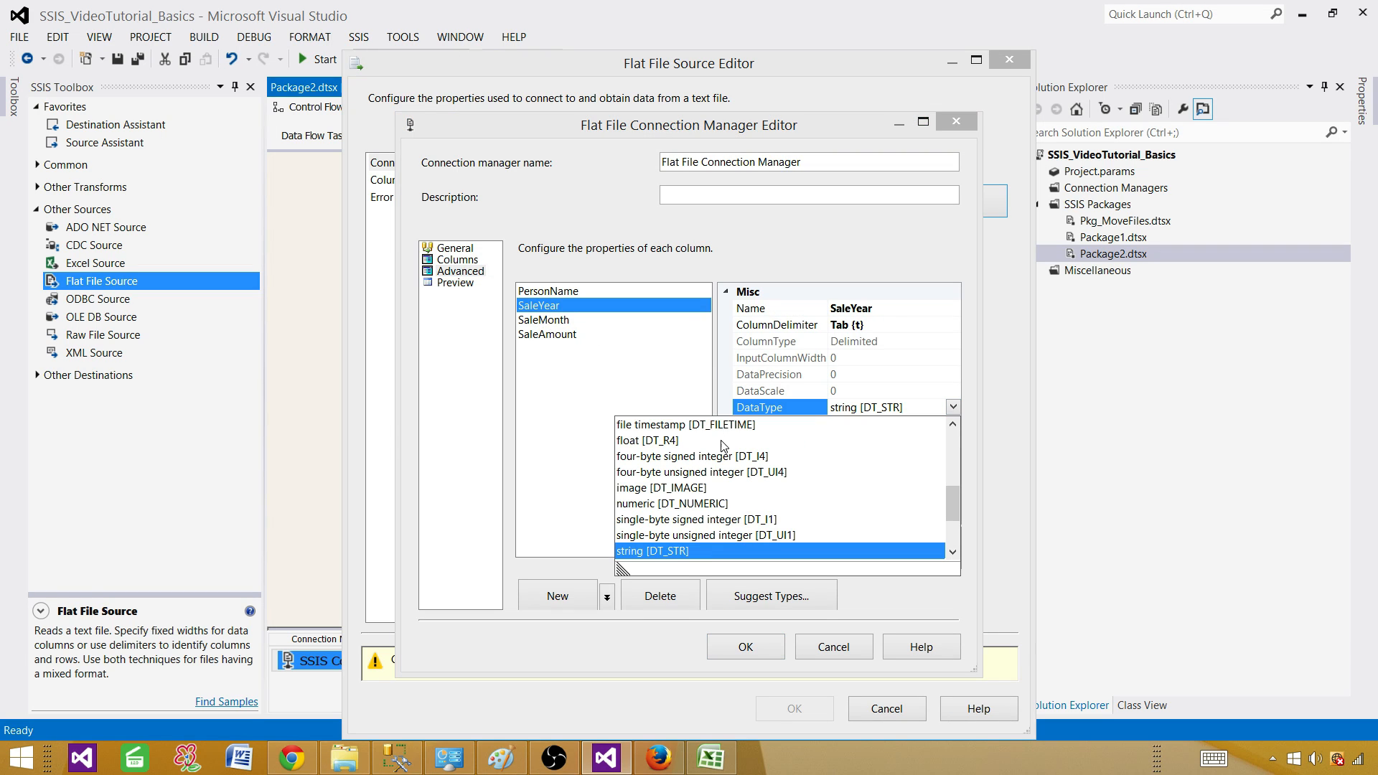
pyautogui.click(735, 460)
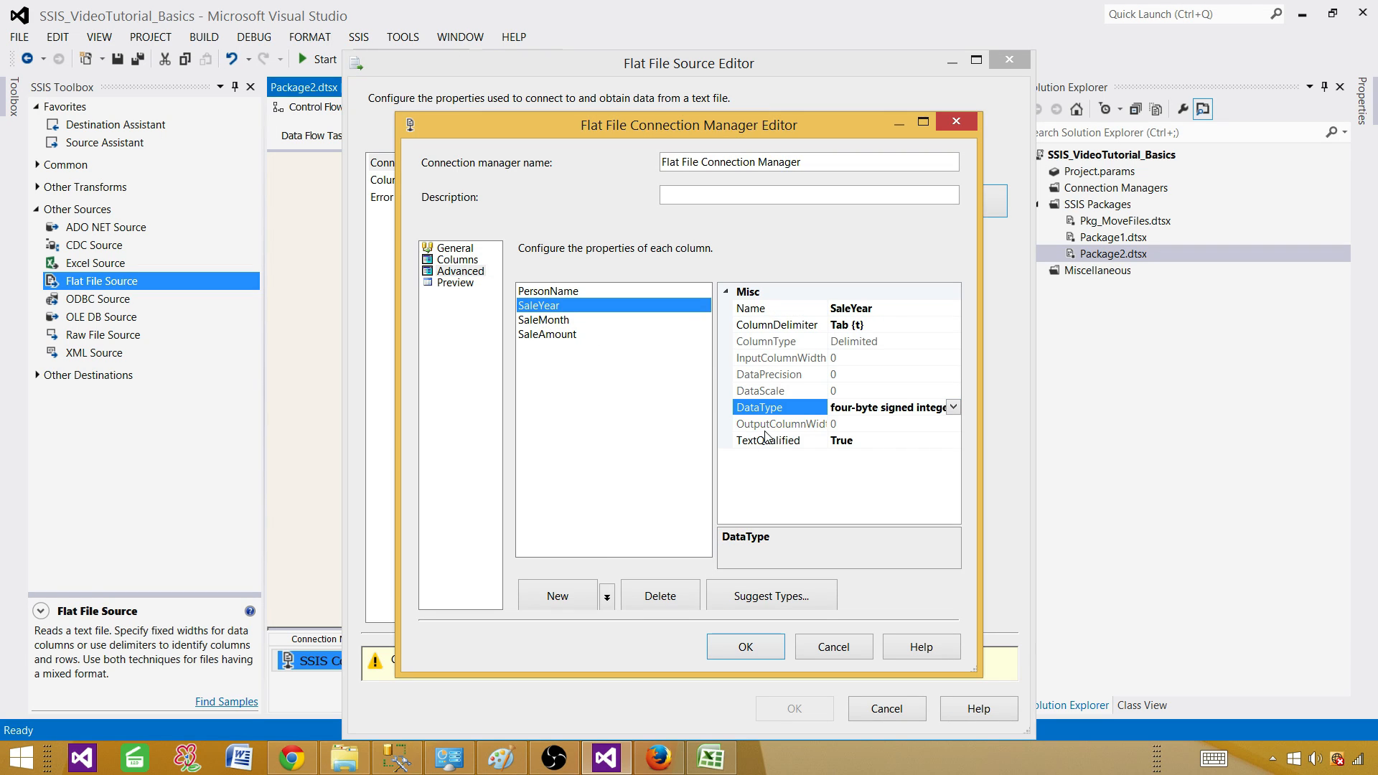
# Set the SaleAmount column's data type to four-byte signed integer [DT_I4]
pyautogui.click(547, 322)
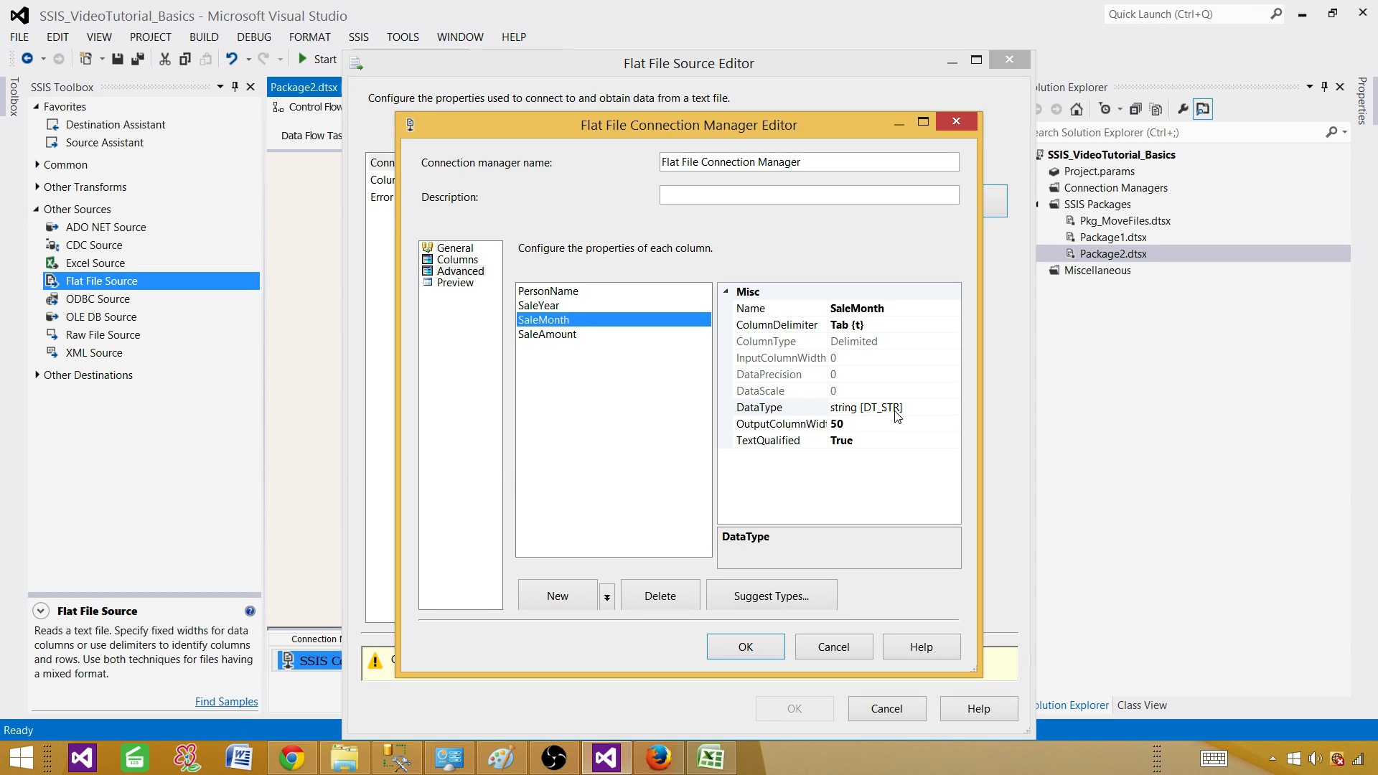
pyautogui.click(566, 336)
pyautogui.click(926, 408)
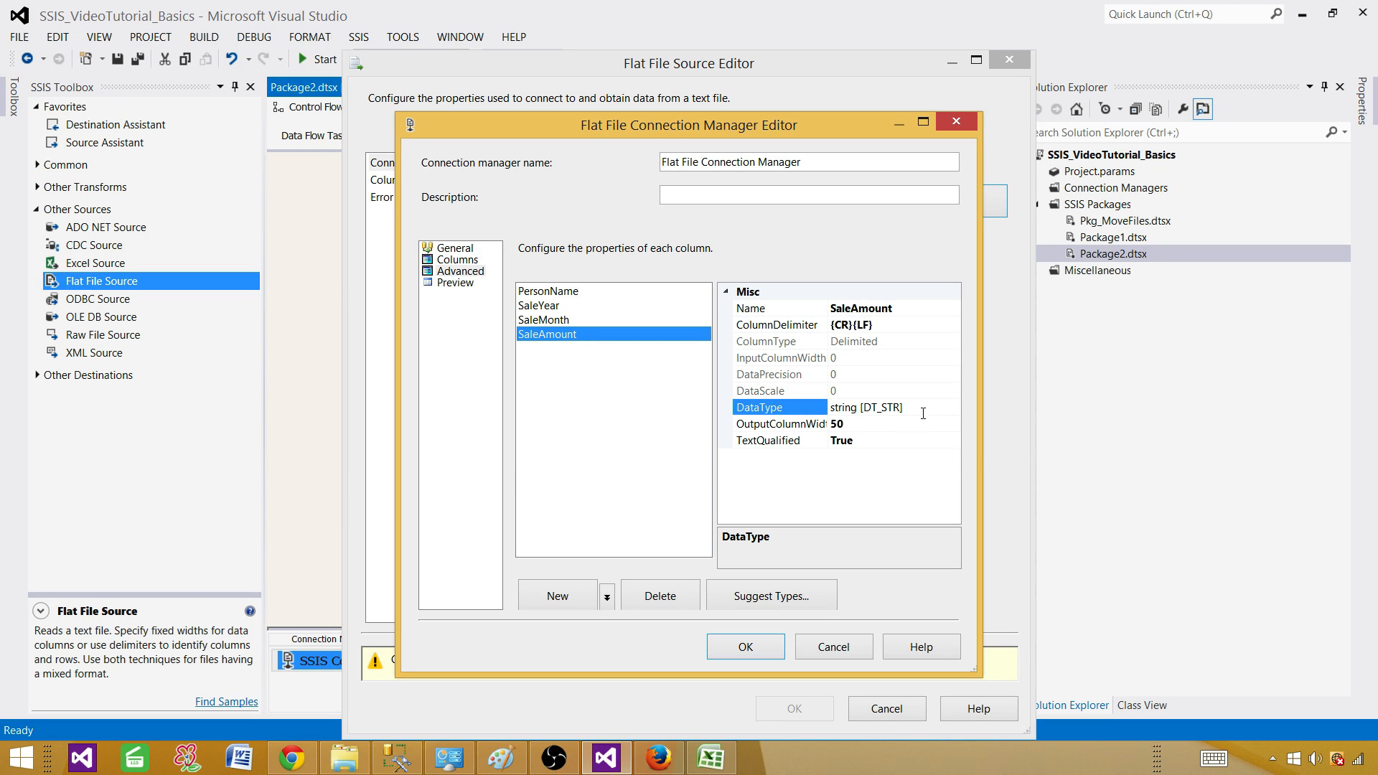
pyautogui.click(953, 407)
pyautogui.click(768, 465)
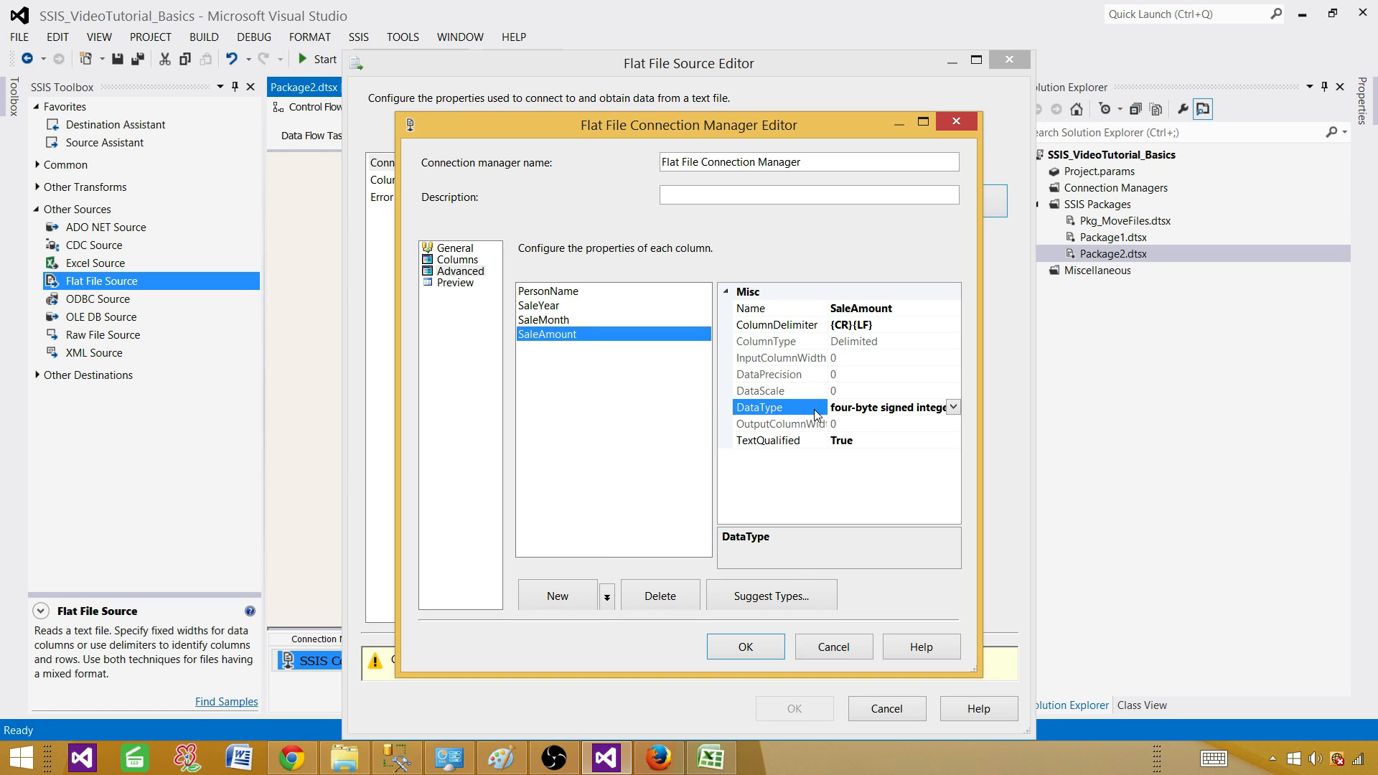
# Preview the data and save the connection manager, then finish the Flat File Source with source null values retained
pyautogui.click(459, 282)
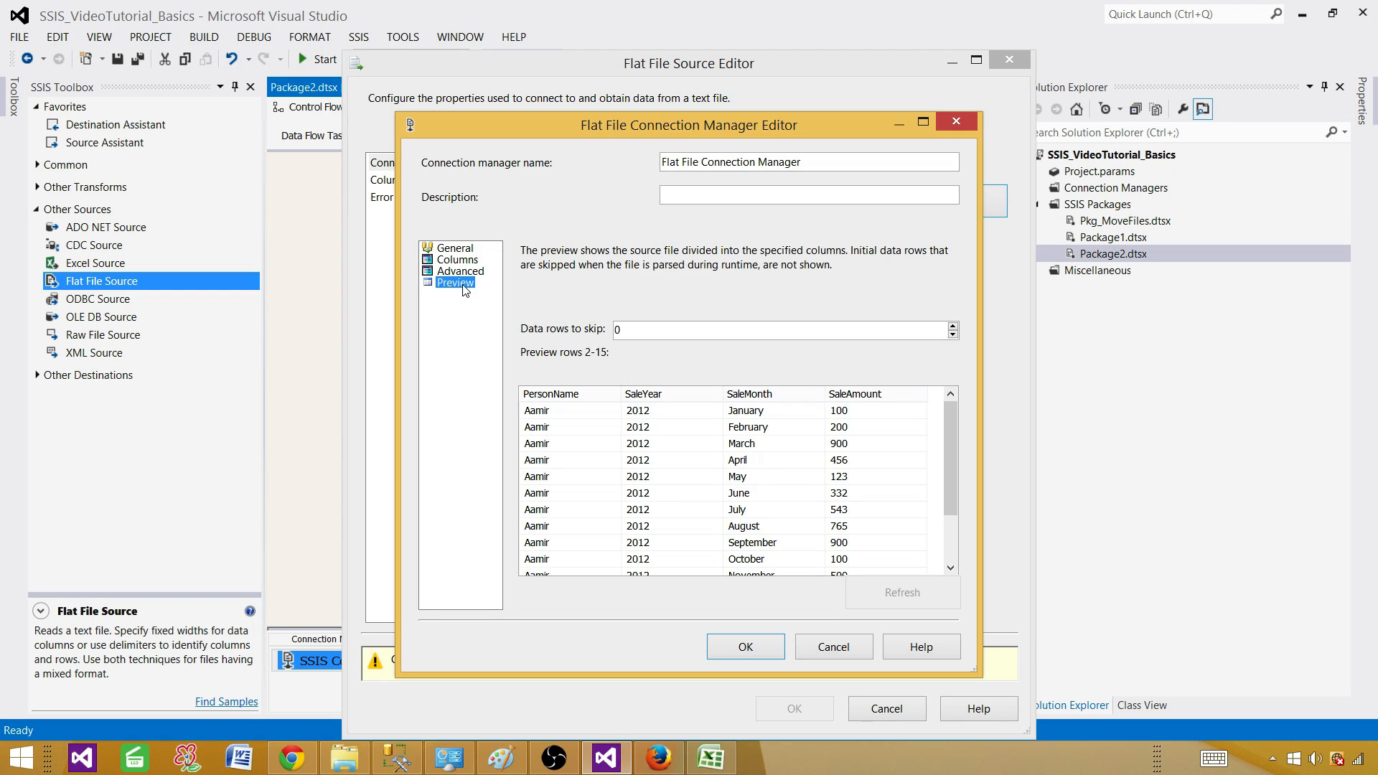
pyautogui.click(746, 647)
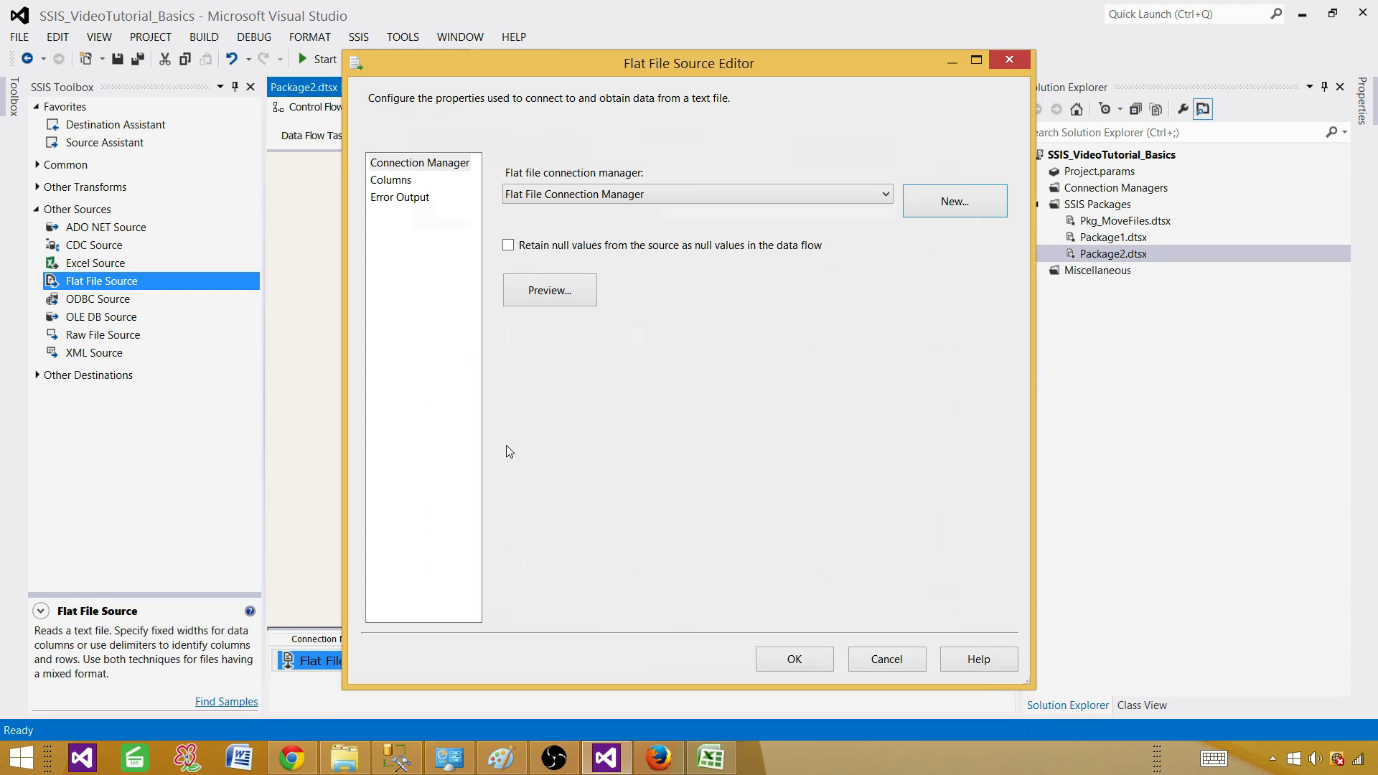
pyautogui.click(509, 246)
pyautogui.click(402, 186)
pyautogui.click(790, 656)
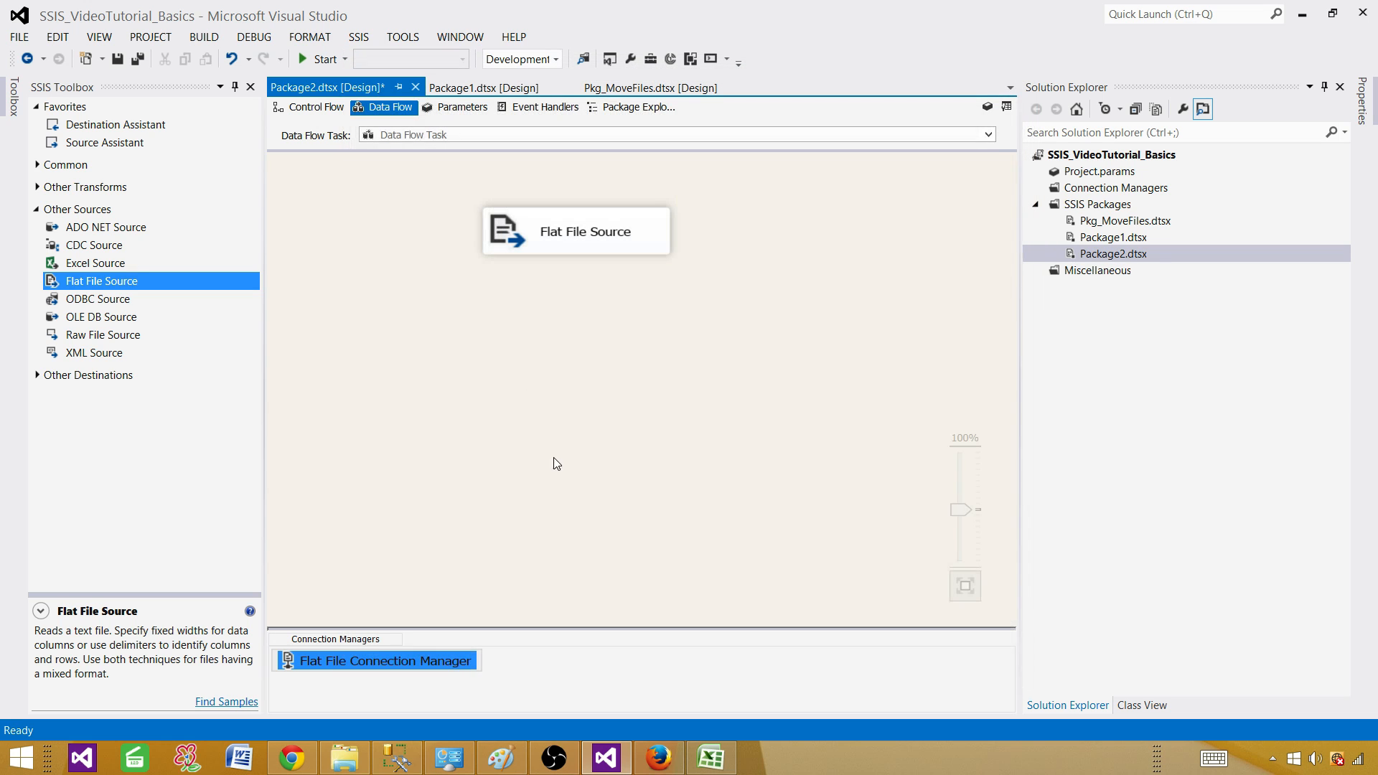
# Add a Pivot transformation below the Flat File Source and widen its box to about the source's width
pyautogui.click(38, 209)
pyautogui.click(38, 165)
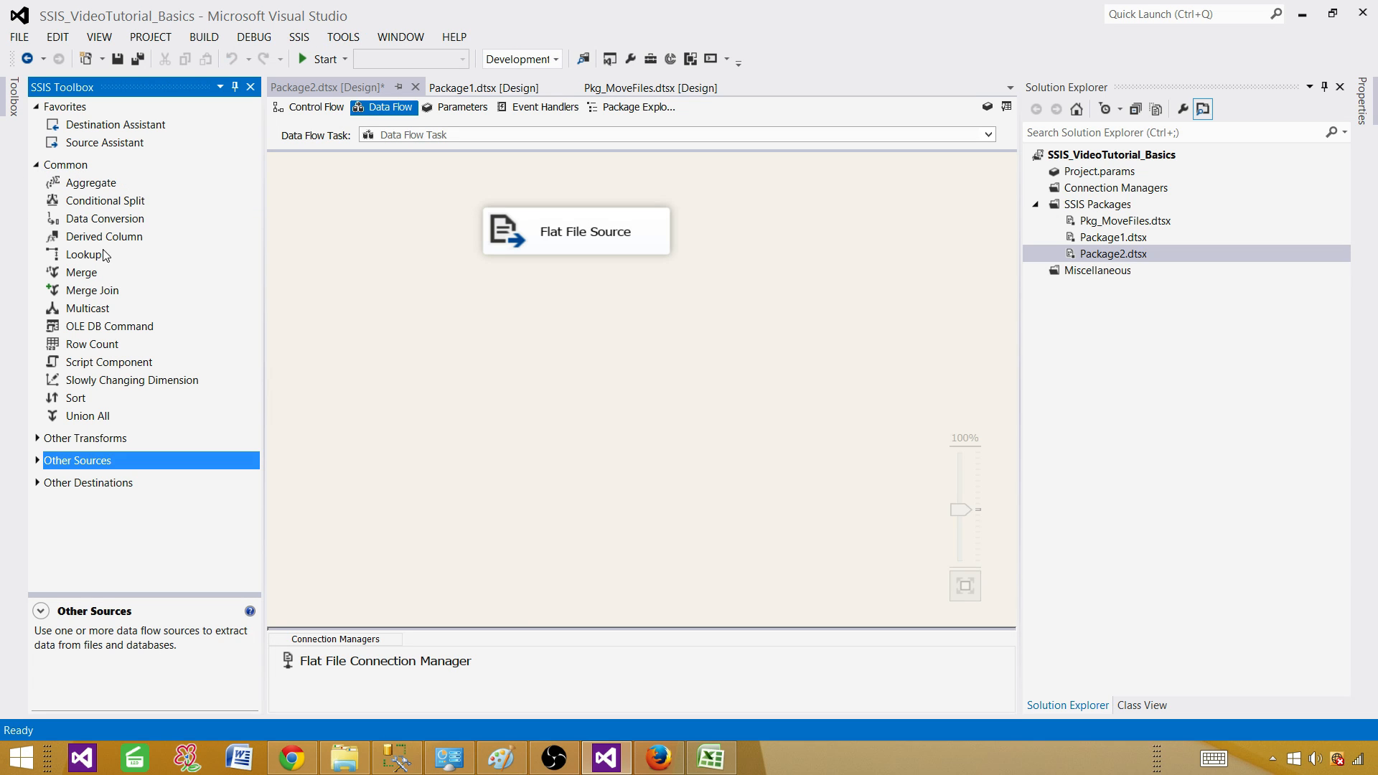
pyautogui.click(38, 165)
pyautogui.click(38, 188)
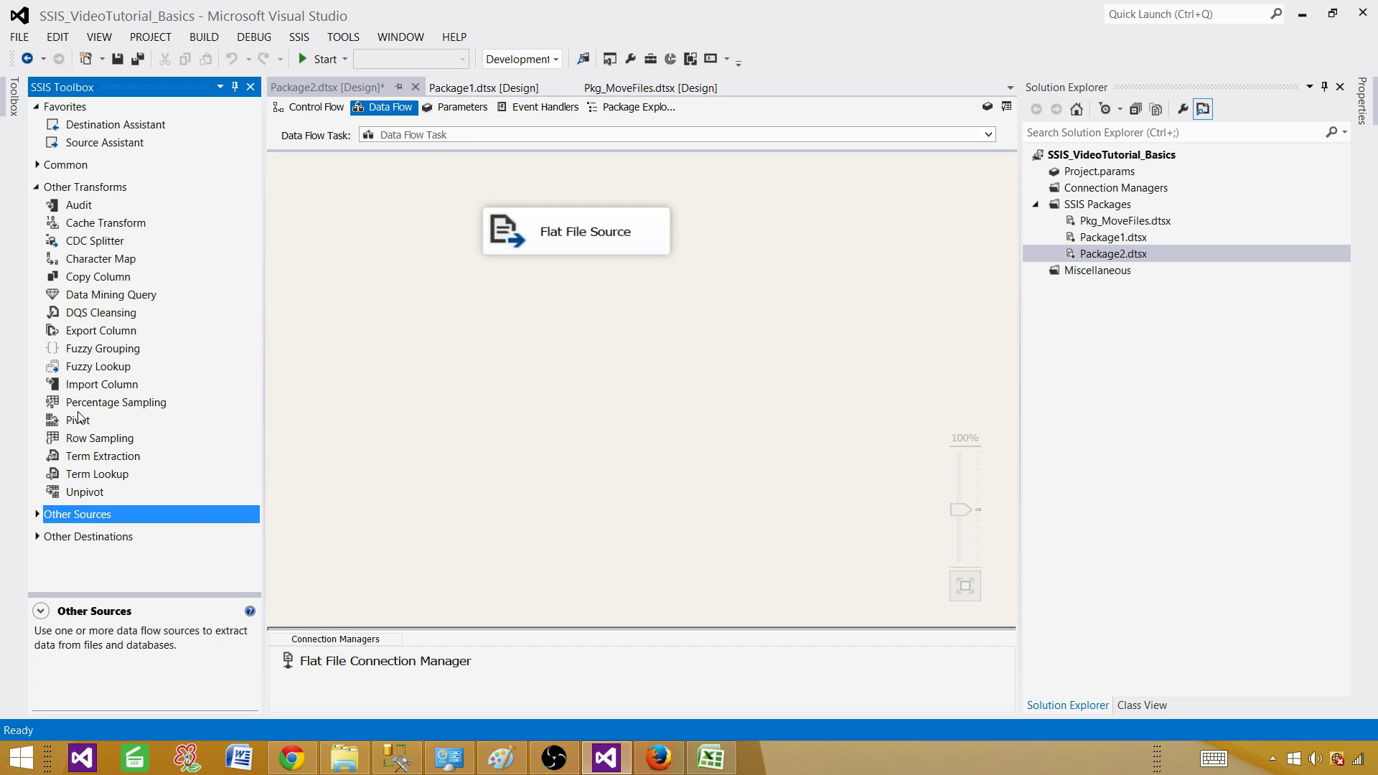
pyautogui.moveTo(79, 420); pyautogui.dragTo(481, 307)
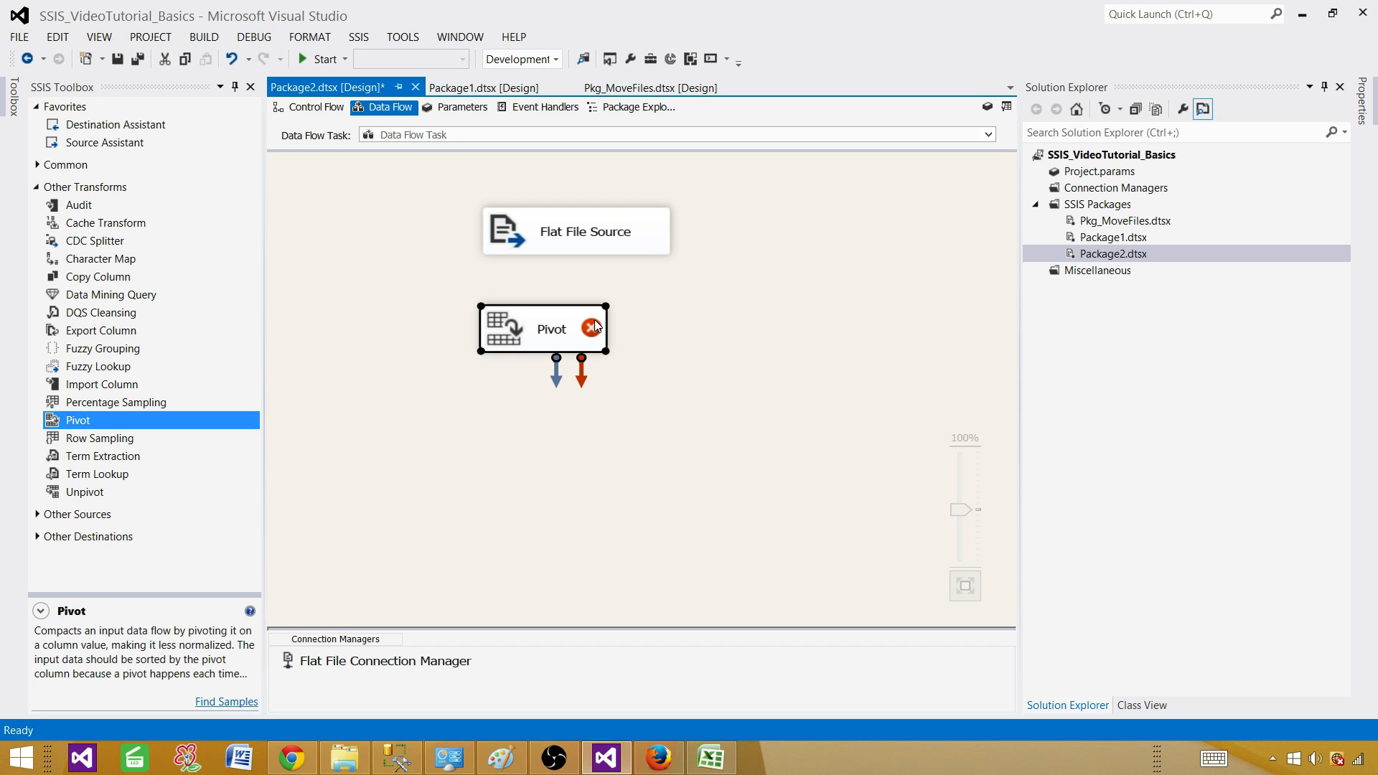
pyautogui.moveTo(604, 350); pyautogui.dragTo(661, 350)
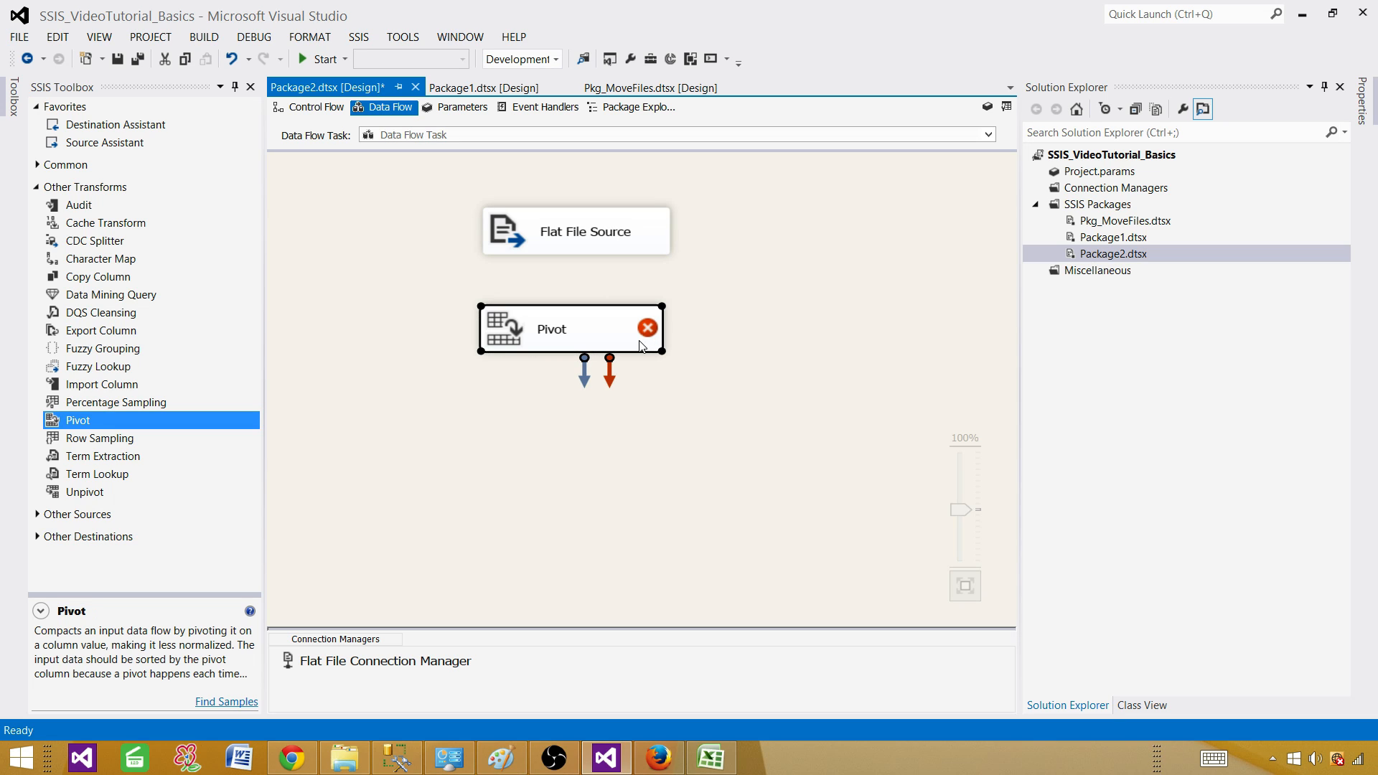
# Connect the Flat File Source output to the Pivot transformation and open the Pivot editor
pyautogui.click(758, 293)
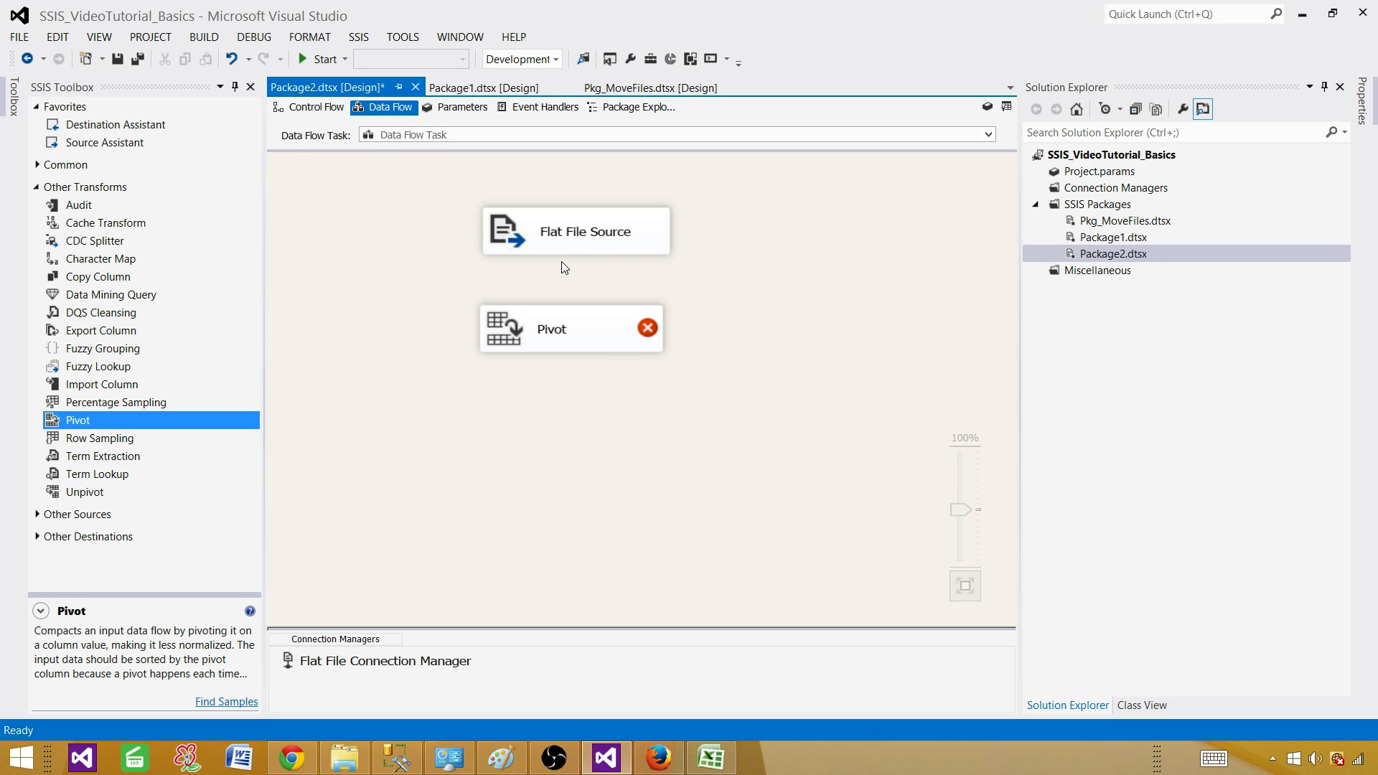
pyautogui.click(563, 327)
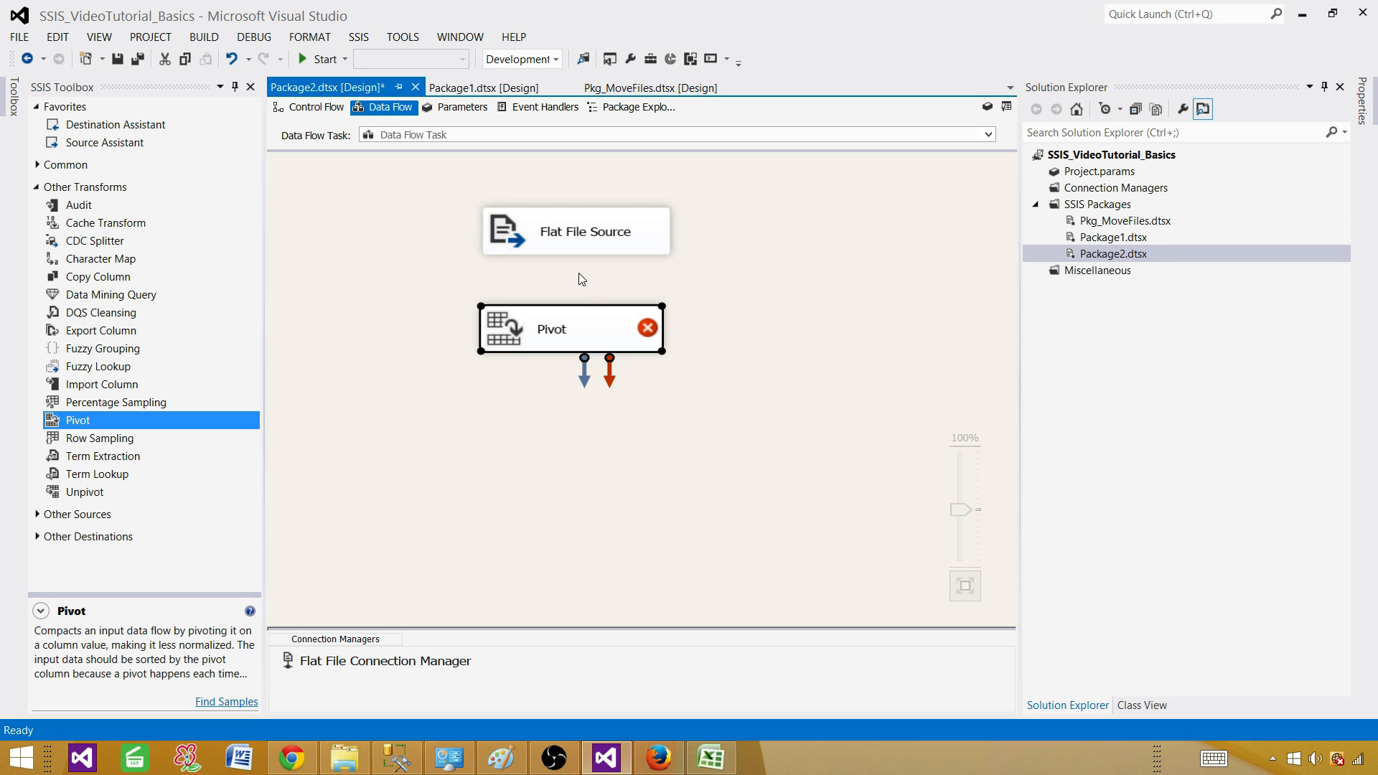
pyautogui.click(575, 235)
pyautogui.moveTo(587, 280); pyautogui.dragTo(590, 335)
pyautogui.doubleClick(648, 329)
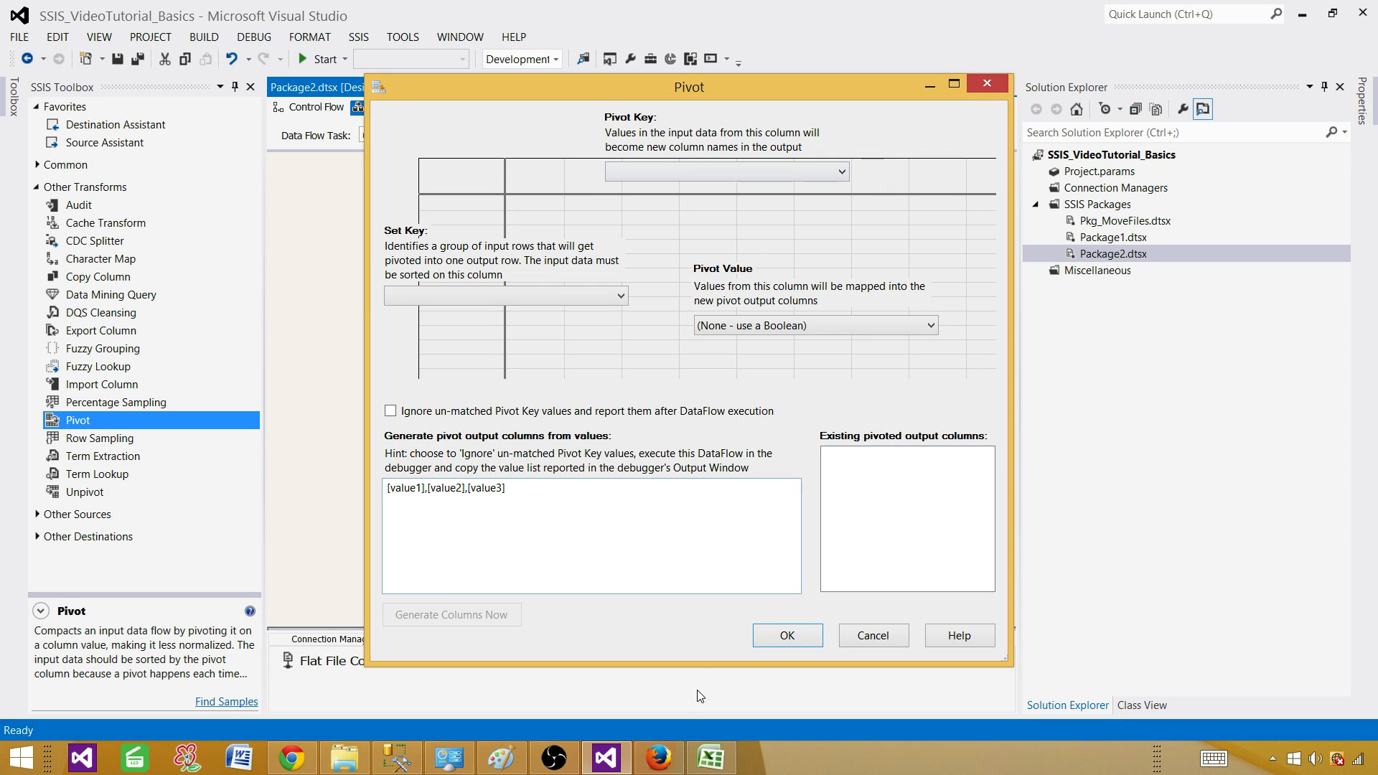
# Switch to the SaleData.xlsx workbook in Excel and compare the source table's SaleMonth values with the month headings of the expected output
pyautogui.click(710, 758)
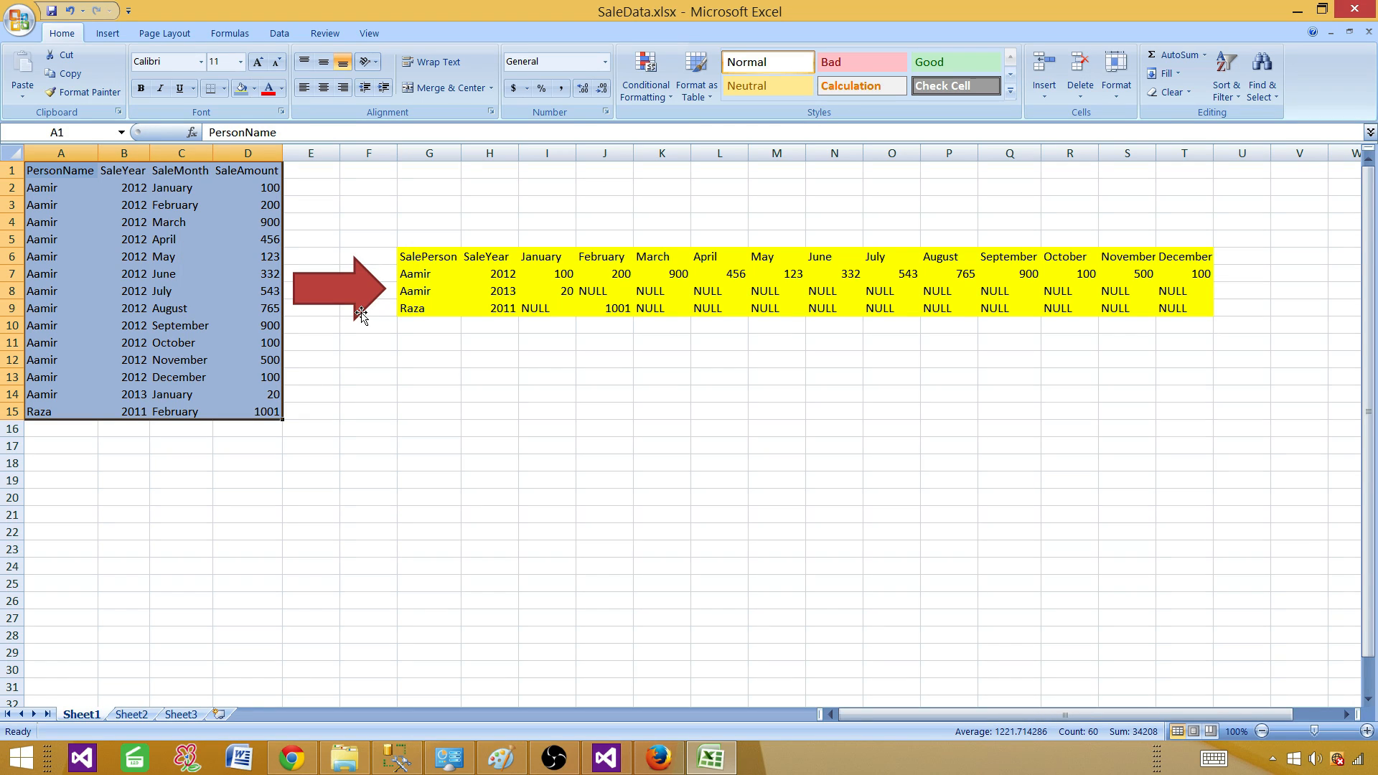
pyautogui.moveTo(48, 169); pyautogui.dragTo(224, 411)
pyautogui.moveTo(422, 257); pyautogui.dragTo(1159, 302)
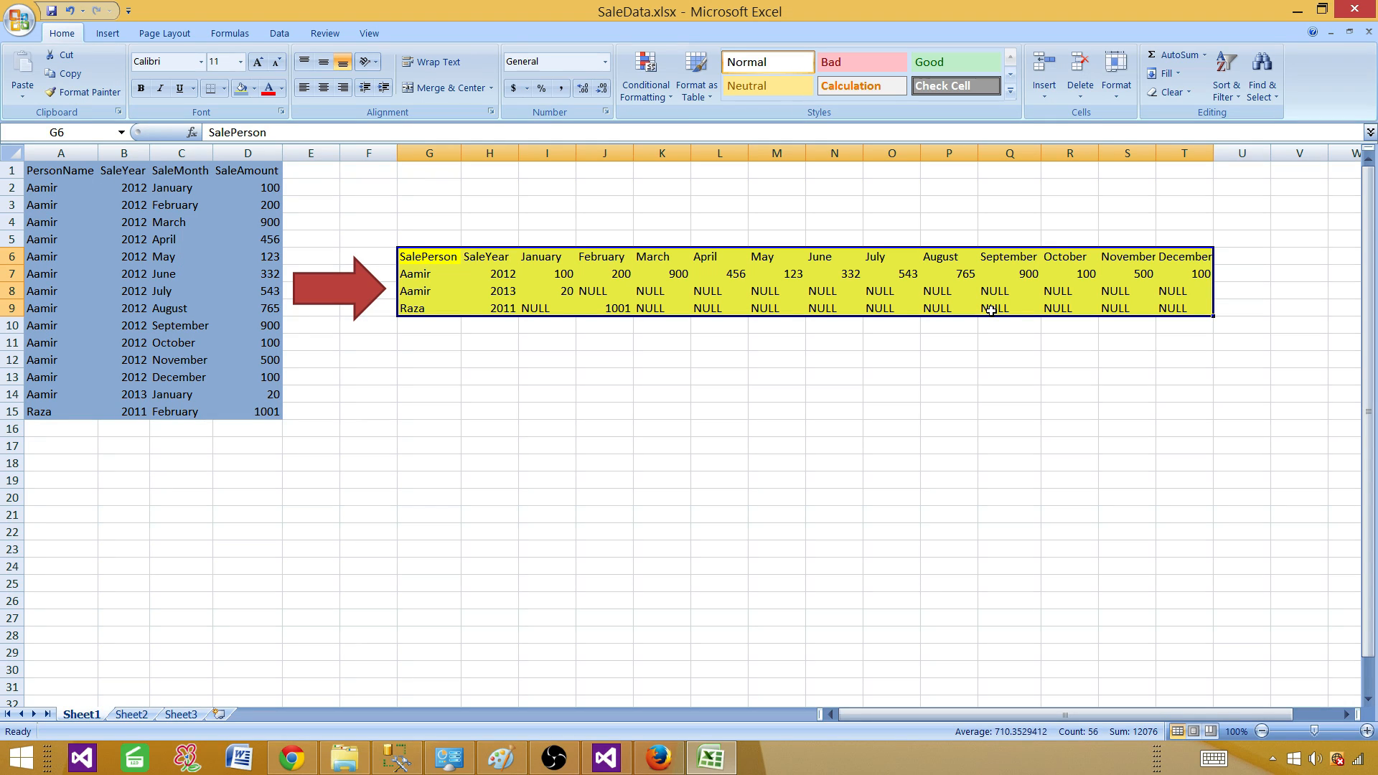
pyautogui.moveTo(175, 185); pyautogui.dragTo(185, 406)
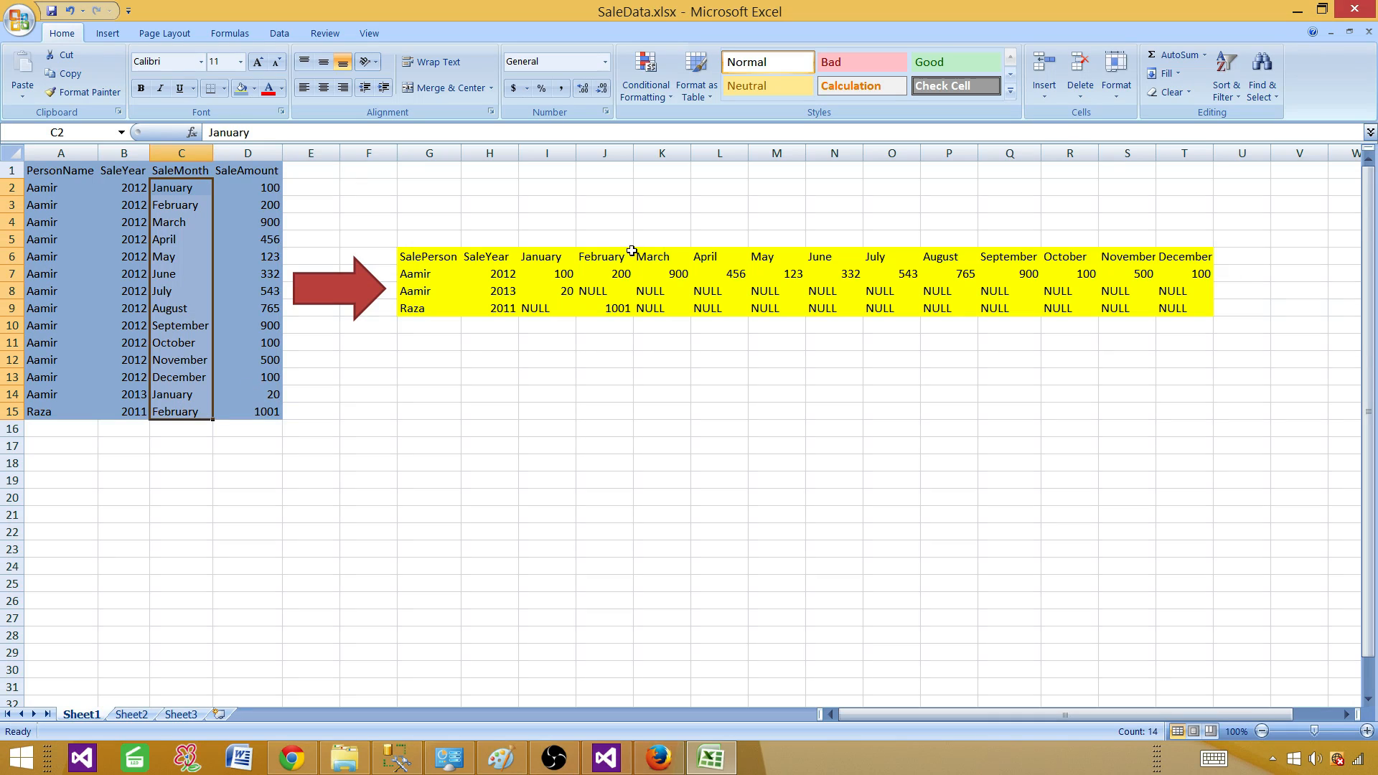
pyautogui.click(558, 256)
pyautogui.moveTo(613, 255); pyautogui.dragTo(1175, 255)
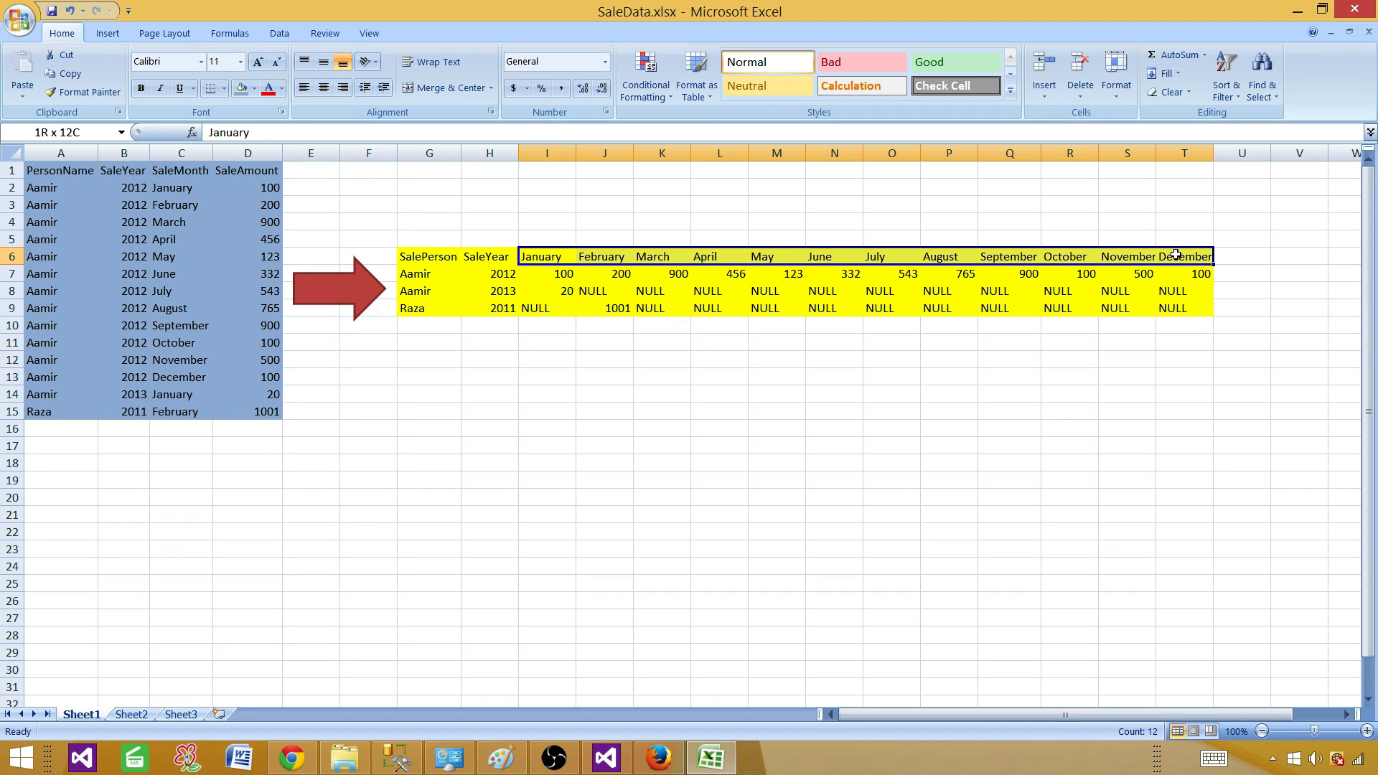
pyautogui.click(179, 173)
# Switch back to Visual Studio and choose SaleMonth as the Pivot Key
pyautogui.click(606, 758)
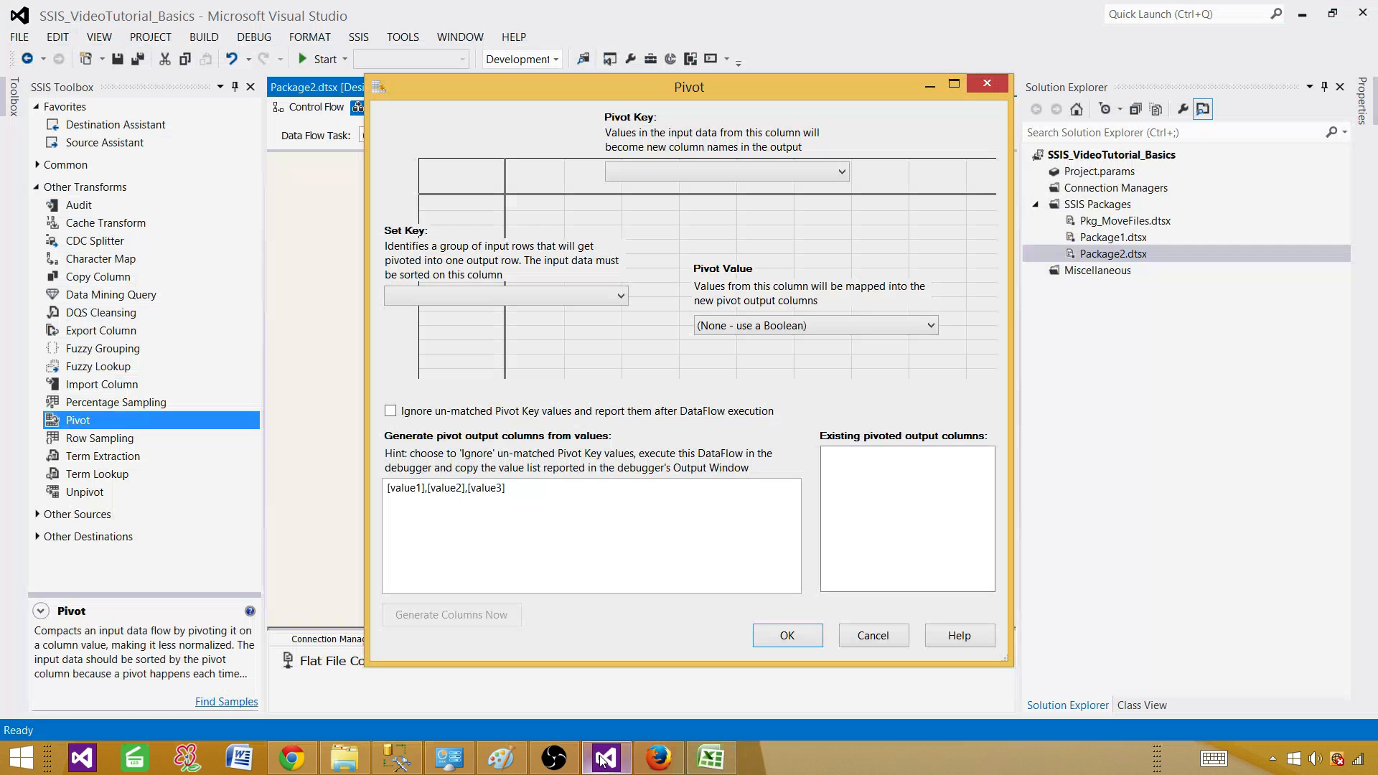
pyautogui.click(620, 174)
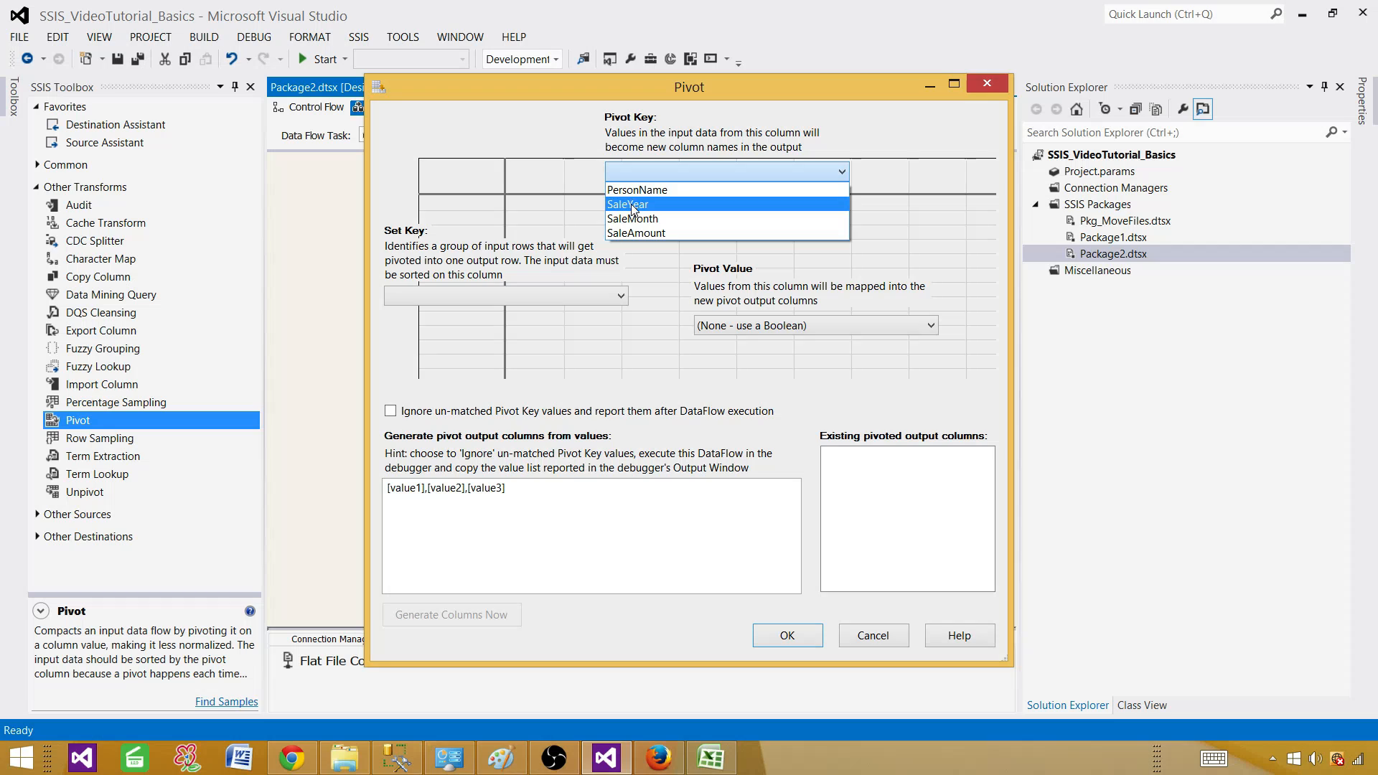
pyautogui.click(626, 211)
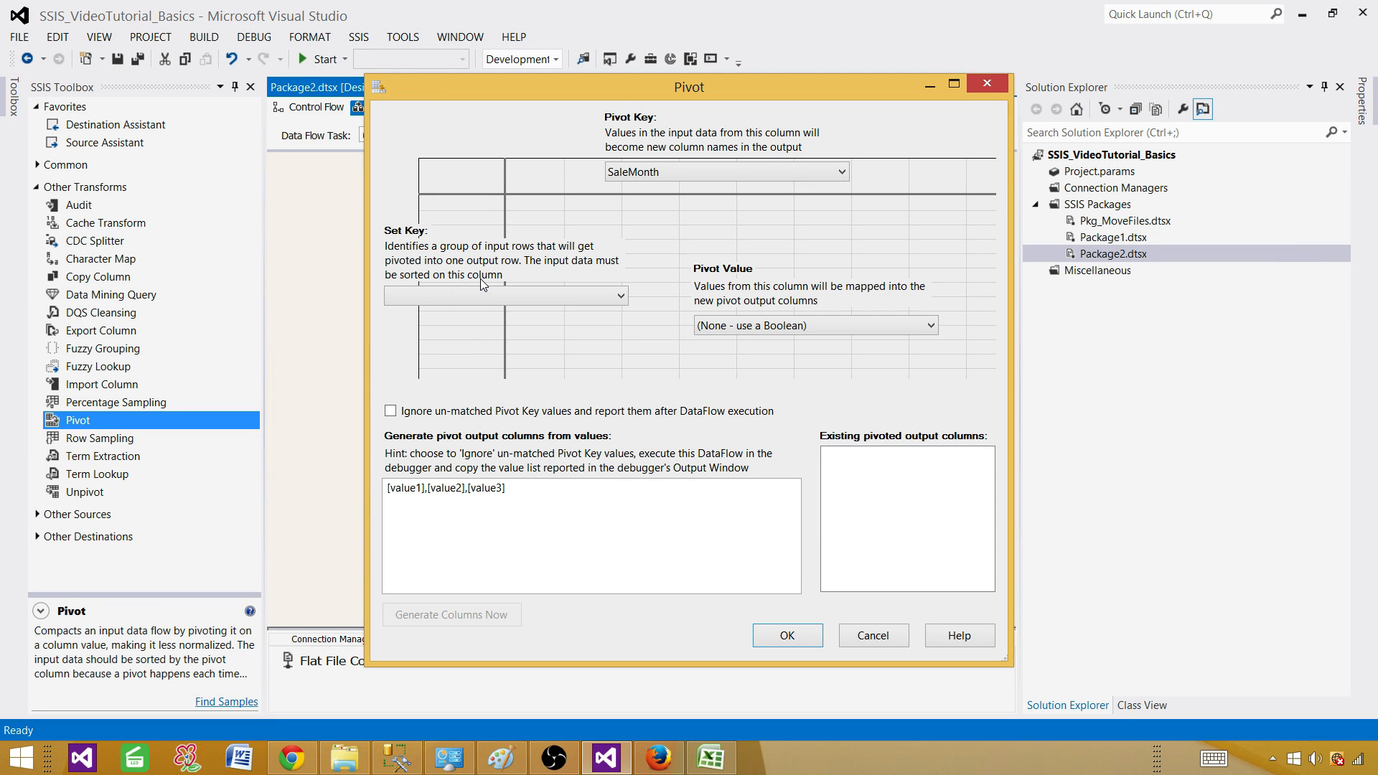
# Return to the Excel workbook and examine how the expected output groups its rows by SaleYear
pyautogui.click(711, 758)
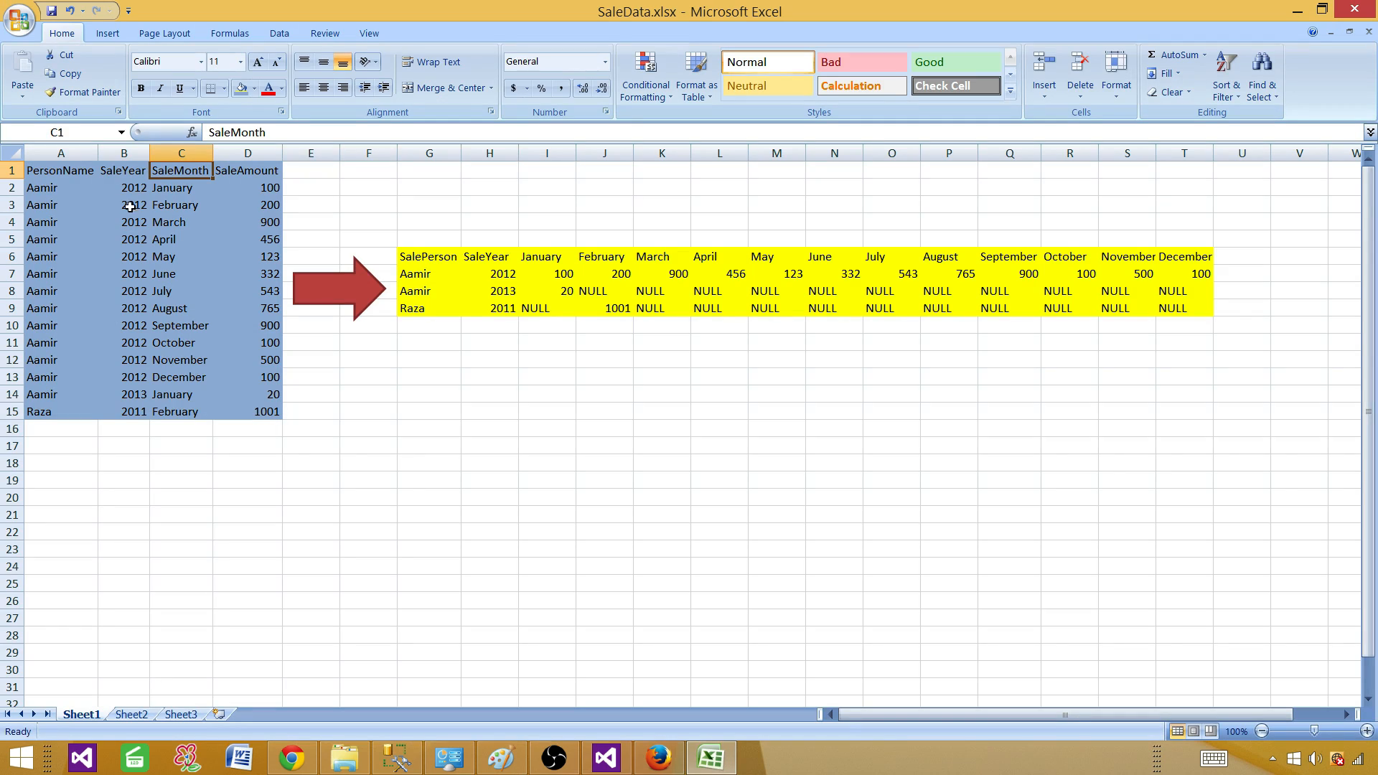
pyautogui.click(539, 269)
pyautogui.click(500, 274)
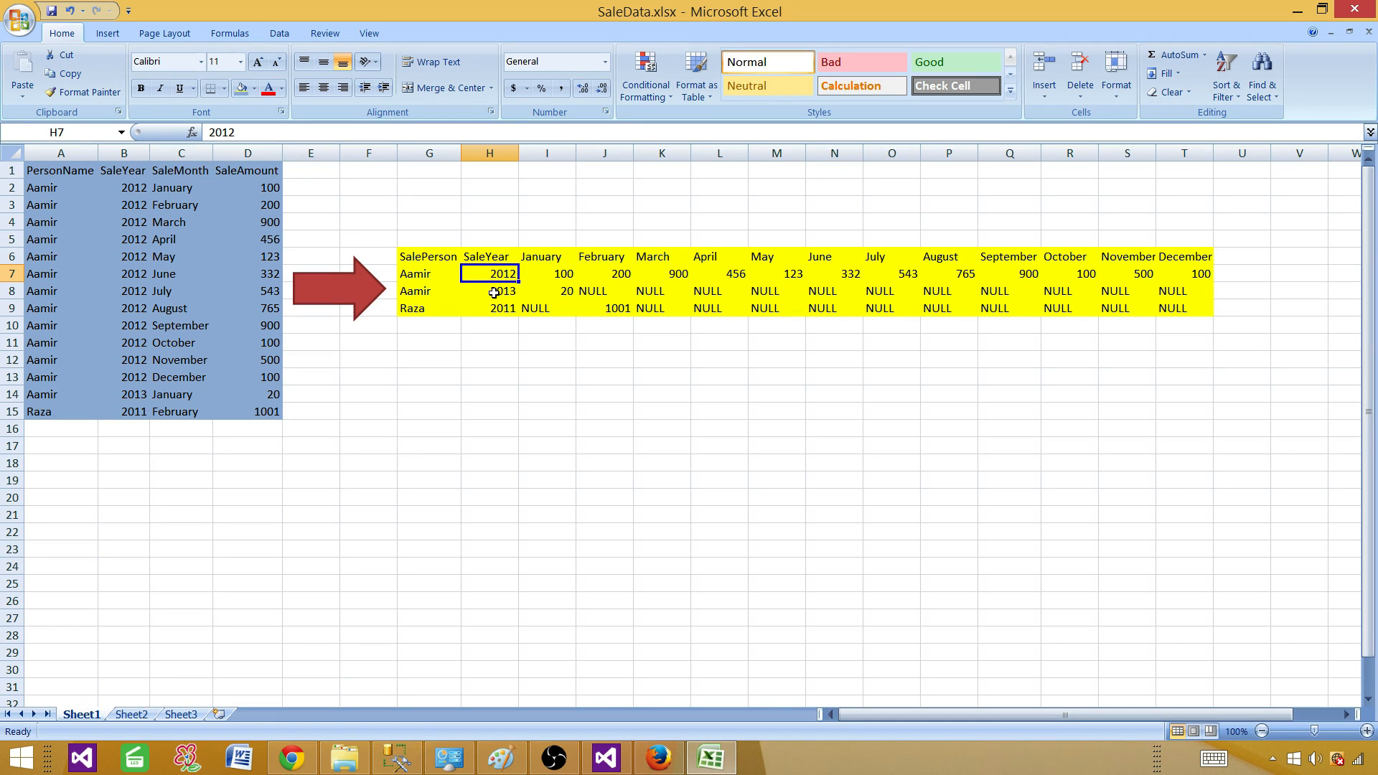
pyautogui.click(495, 293)
pyautogui.click(500, 270)
# Go back to Visual Studio and close the Pivot editor without saving its settings
pyautogui.click(602, 759)
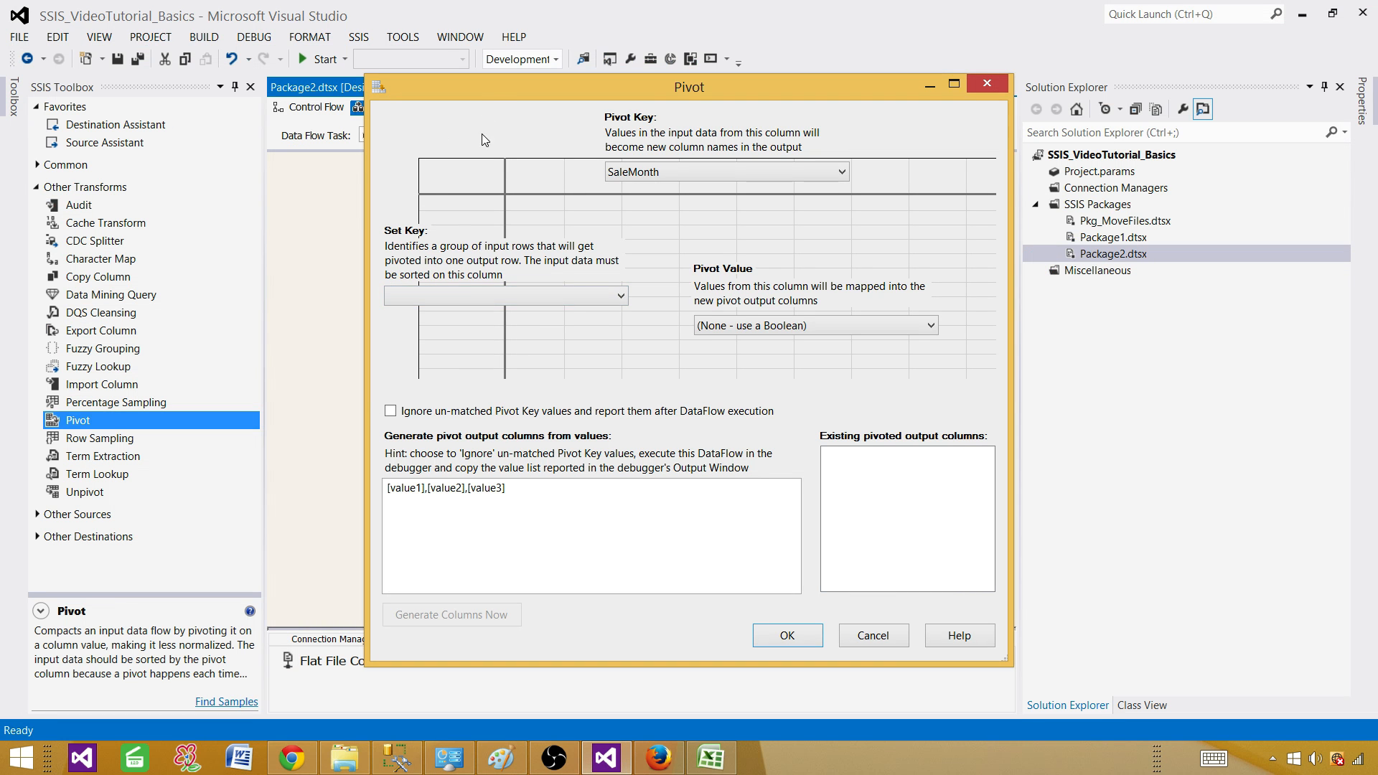
pyautogui.moveTo(488, 90); pyautogui.dragTo(442, 84)
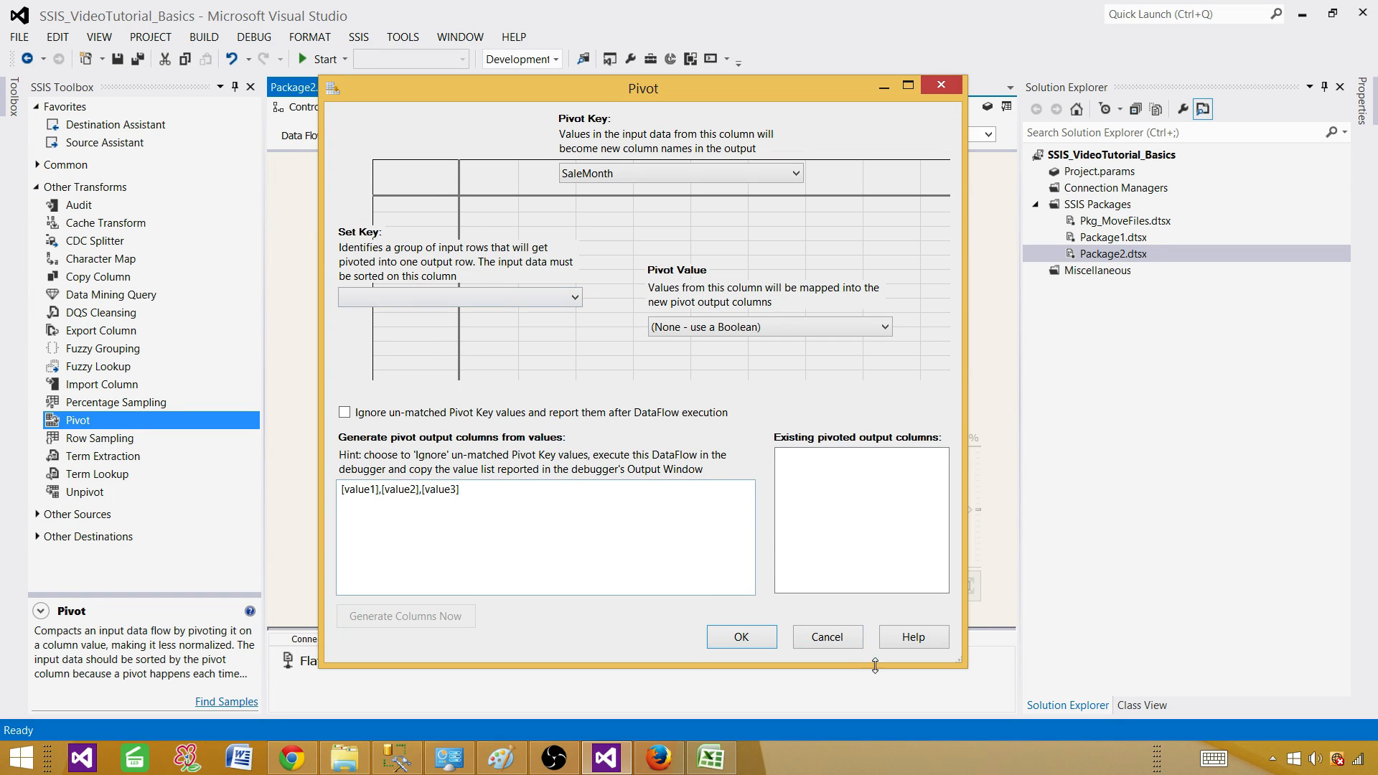
pyautogui.click(808, 637)
# Move the Pivot transformation lower on the canvas and delete the path joining it to the Flat File Source
pyautogui.moveTo(647, 326); pyautogui.dragTo(643, 432)
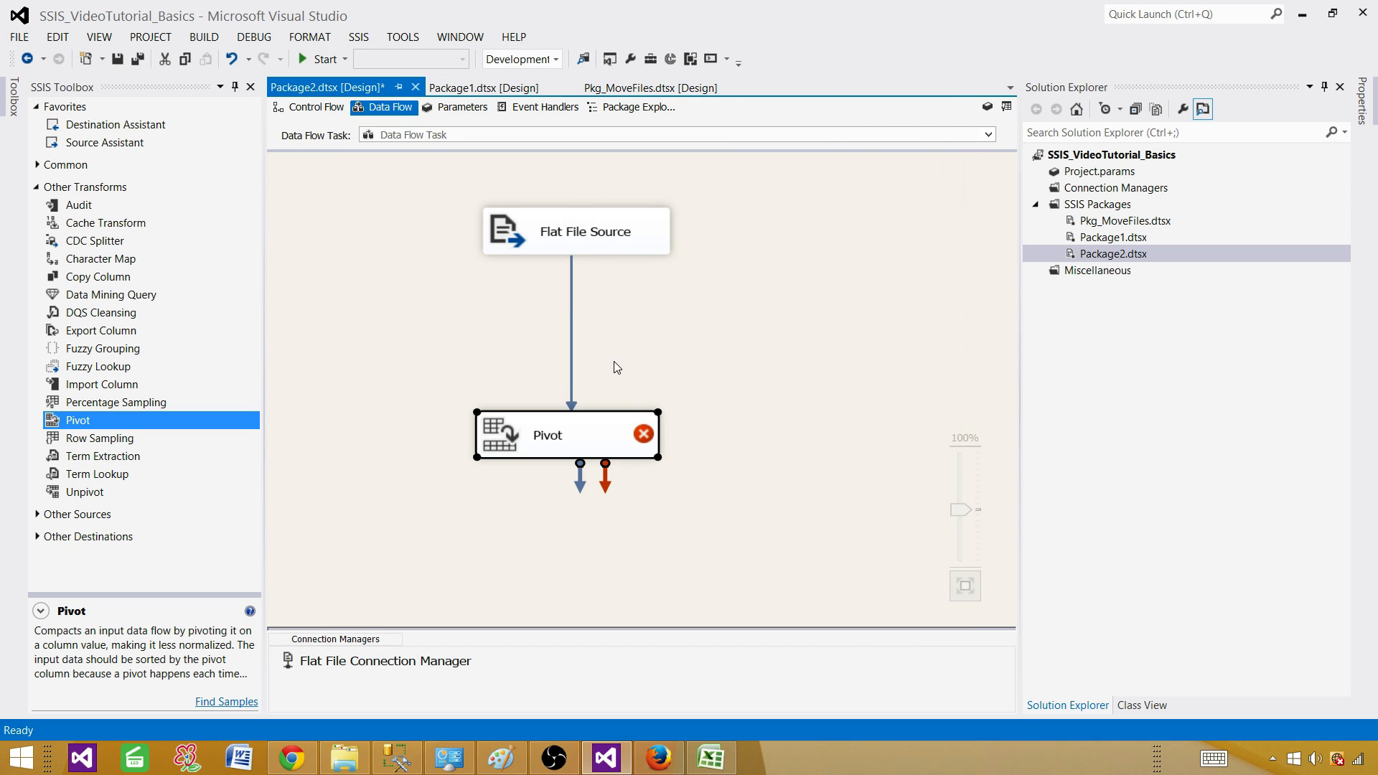
pyautogui.click(573, 302)
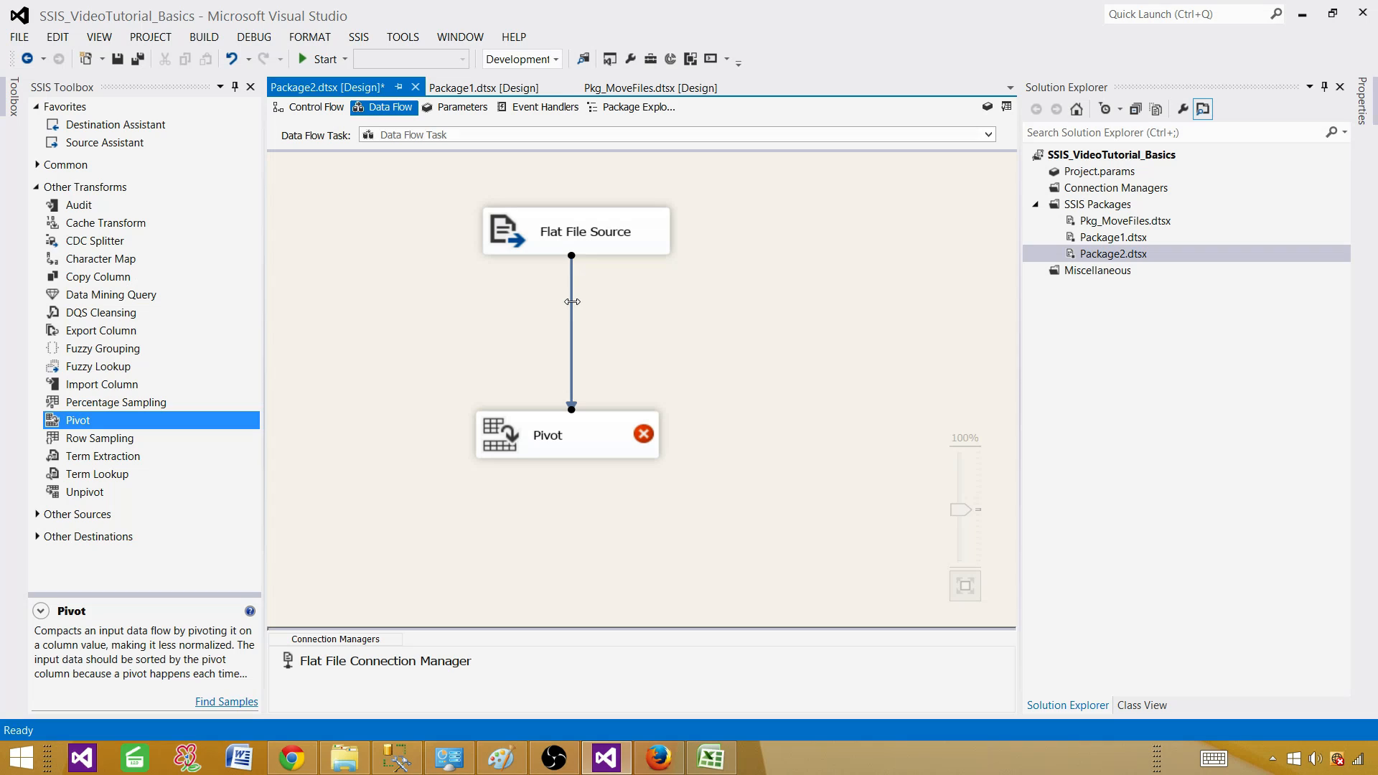
pyautogui.press('Delete')
# Add a Sort transformation between the Flat File Source and Pivot, and connect the source output to it
pyautogui.click(36, 186)
pyautogui.click(37, 165)
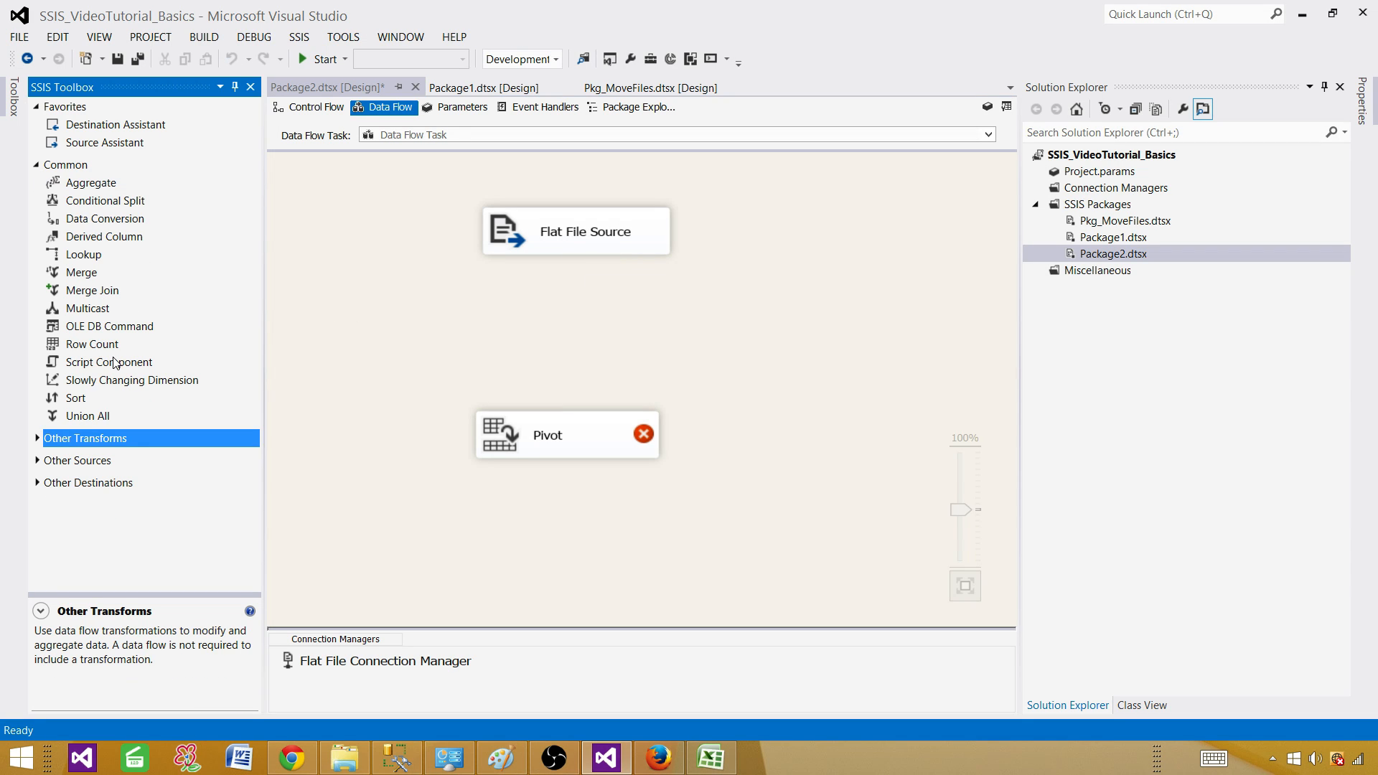
pyautogui.moveTo(75, 397); pyautogui.dragTo(667, 339)
pyautogui.click(623, 246)
pyautogui.click(585, 321)
# Open the Sort Transformation Editor and select SaleYear as the column to sort in ascending order
pyautogui.doubleClick(625, 311)
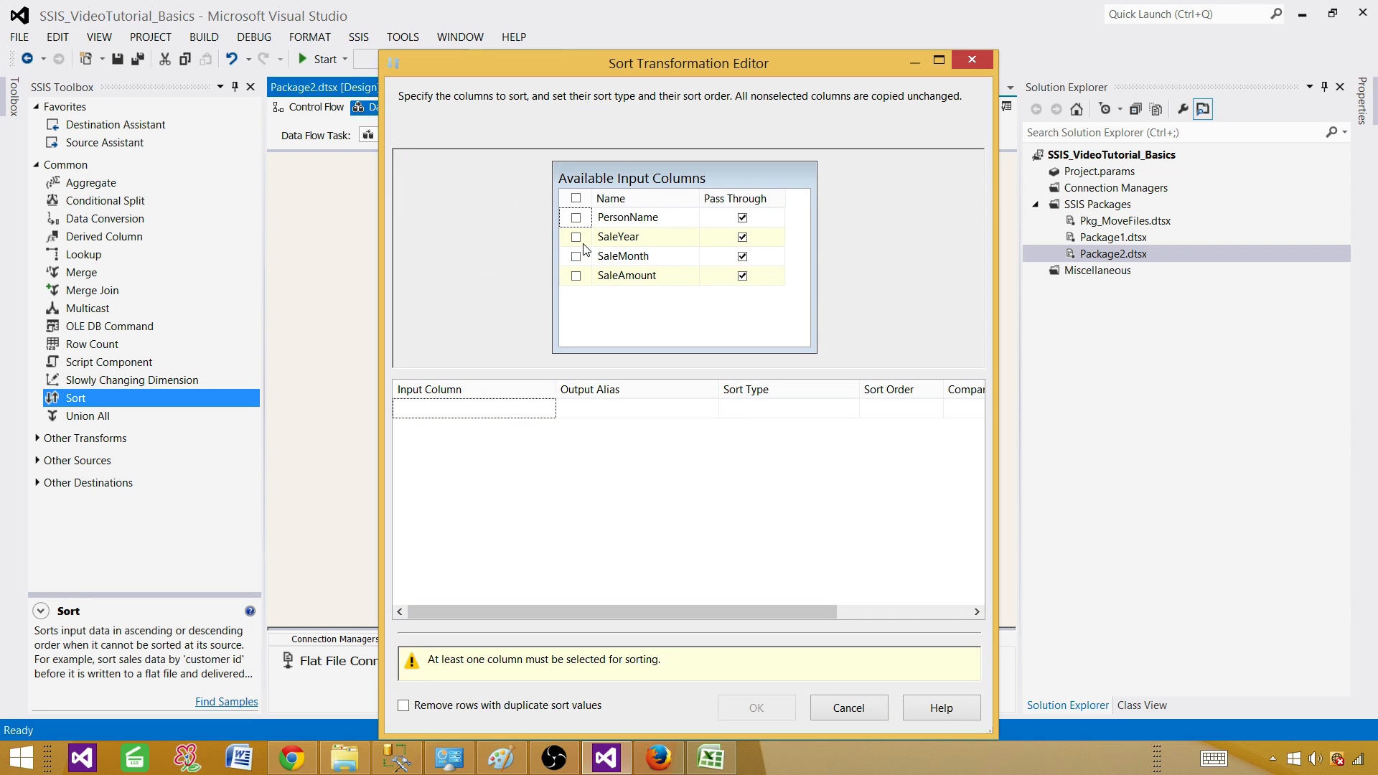
pyautogui.click(590, 243)
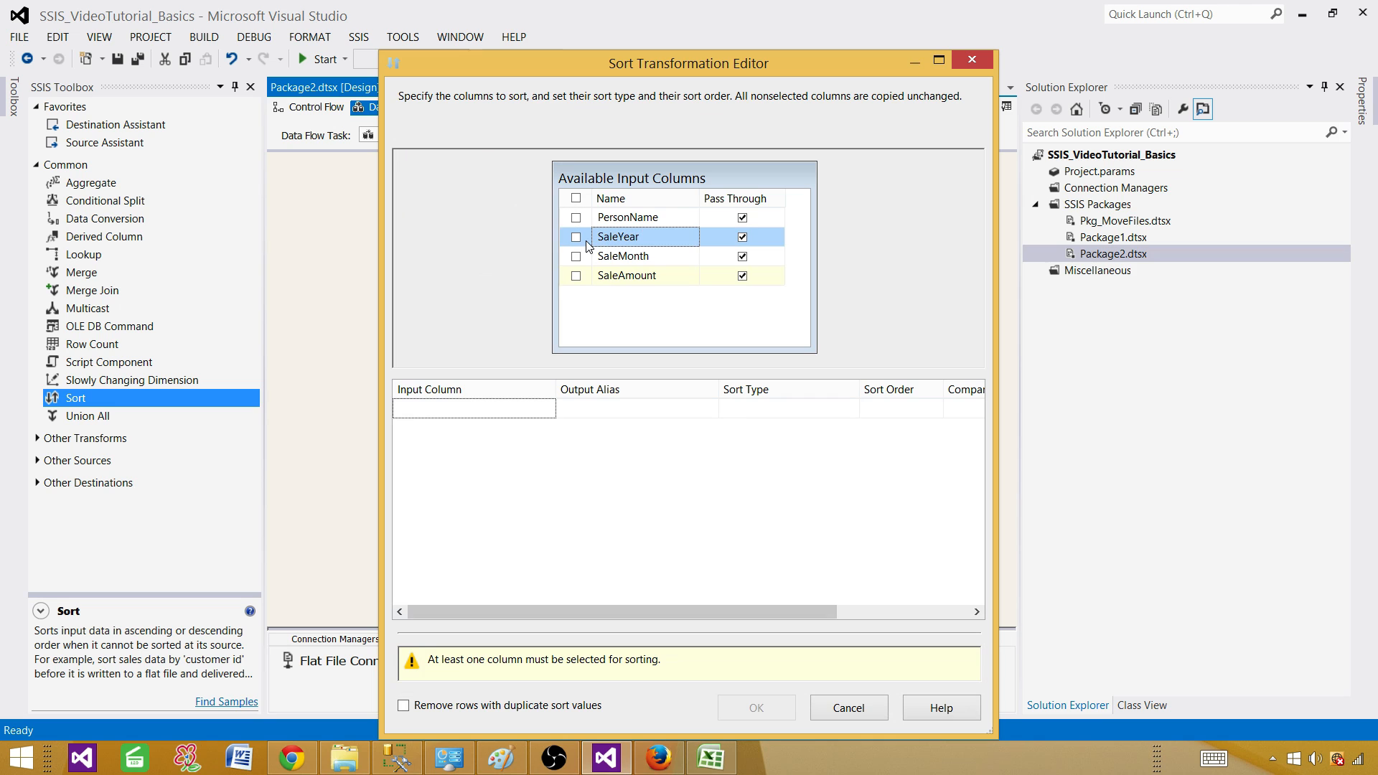
pyautogui.click(576, 238)
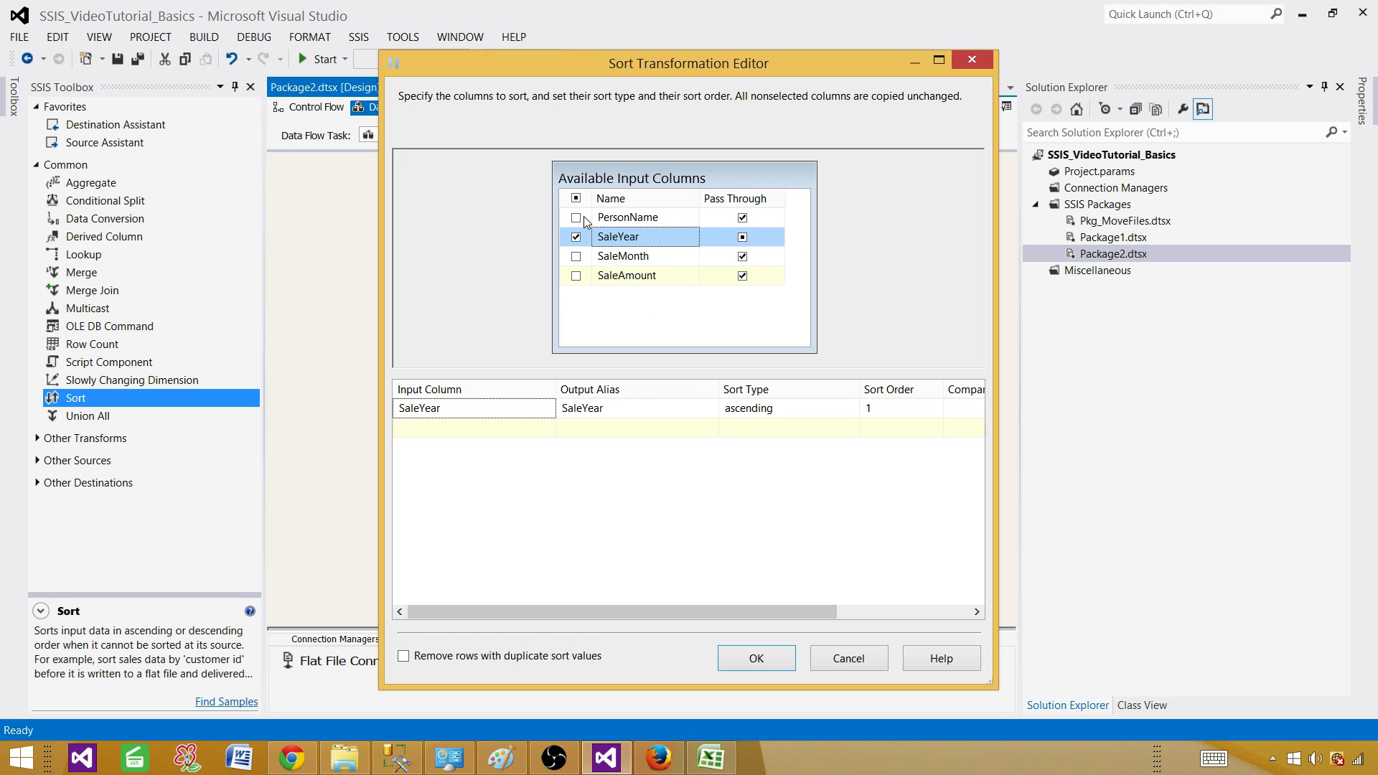
pyautogui.click(743, 218)
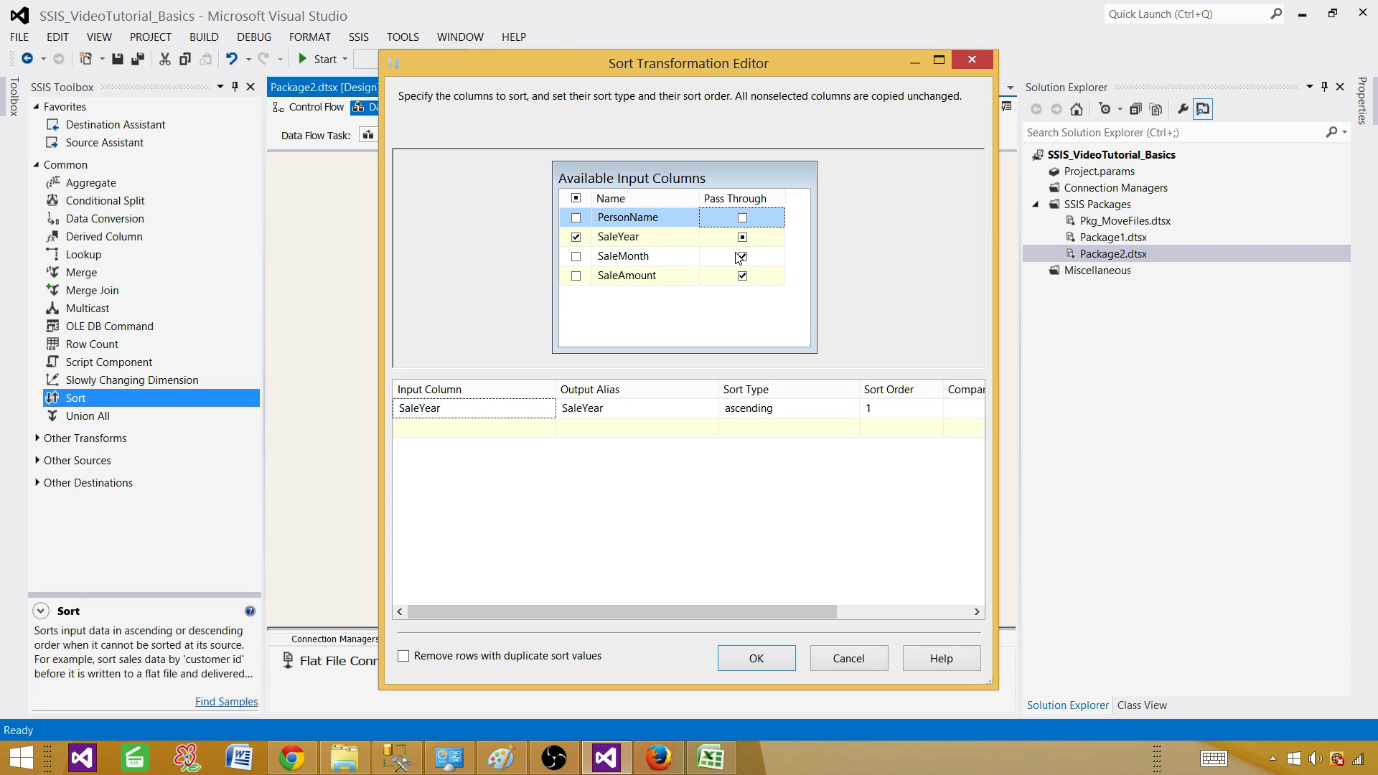
pyautogui.click(742, 257)
pyautogui.click(743, 218)
pyautogui.click(743, 257)
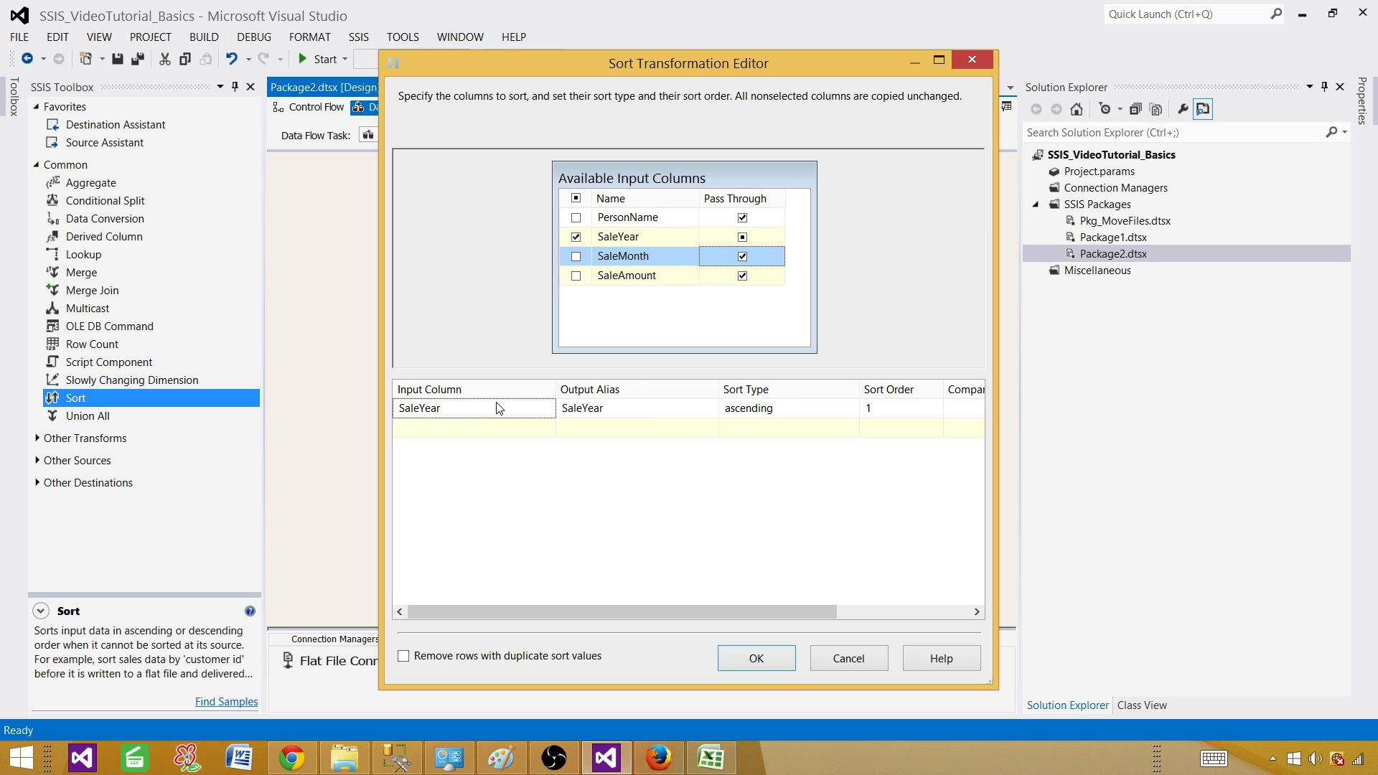
# Set the output alias of the sorted SaleYear column to SaleYear_Sort and accept the Sort settings
pyautogui.click(511, 416)
pyautogui.click(605, 411)
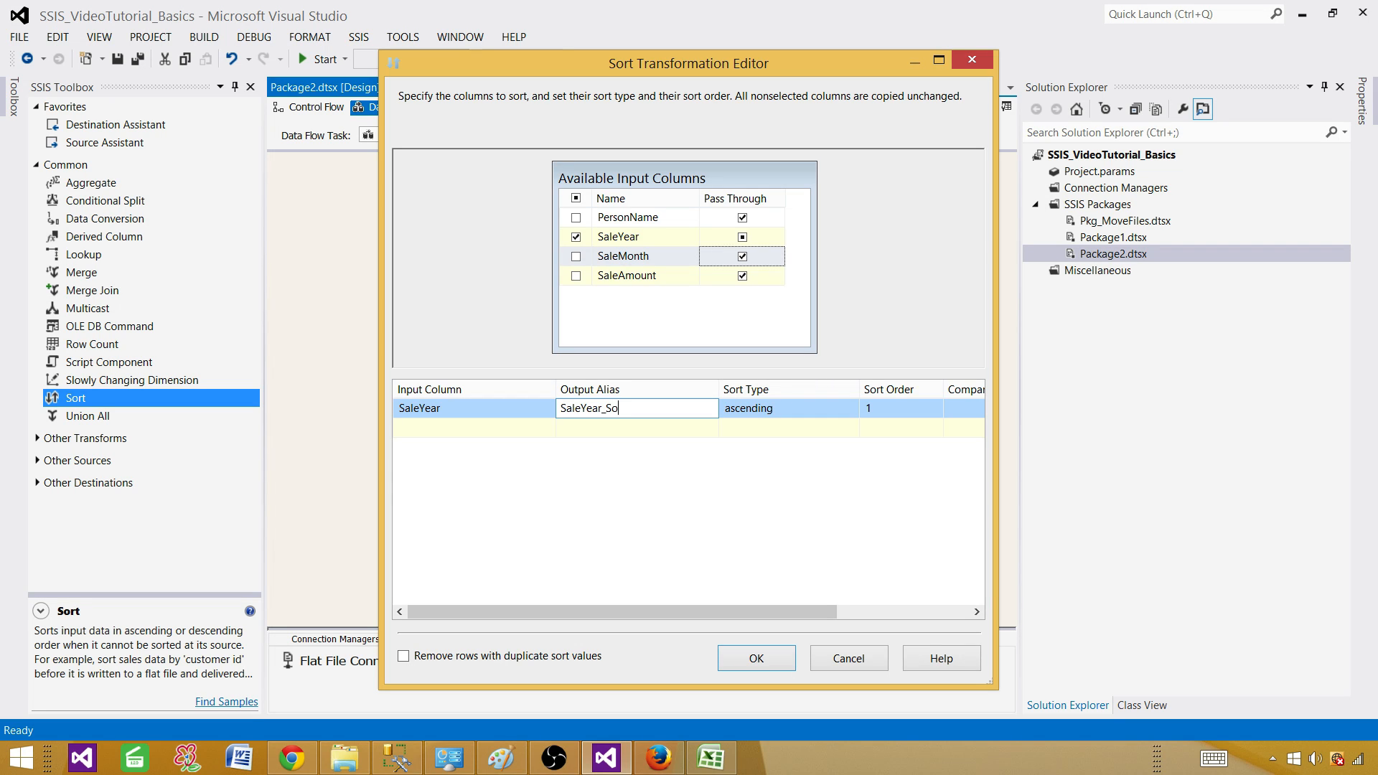
pyautogui.click(616, 461)
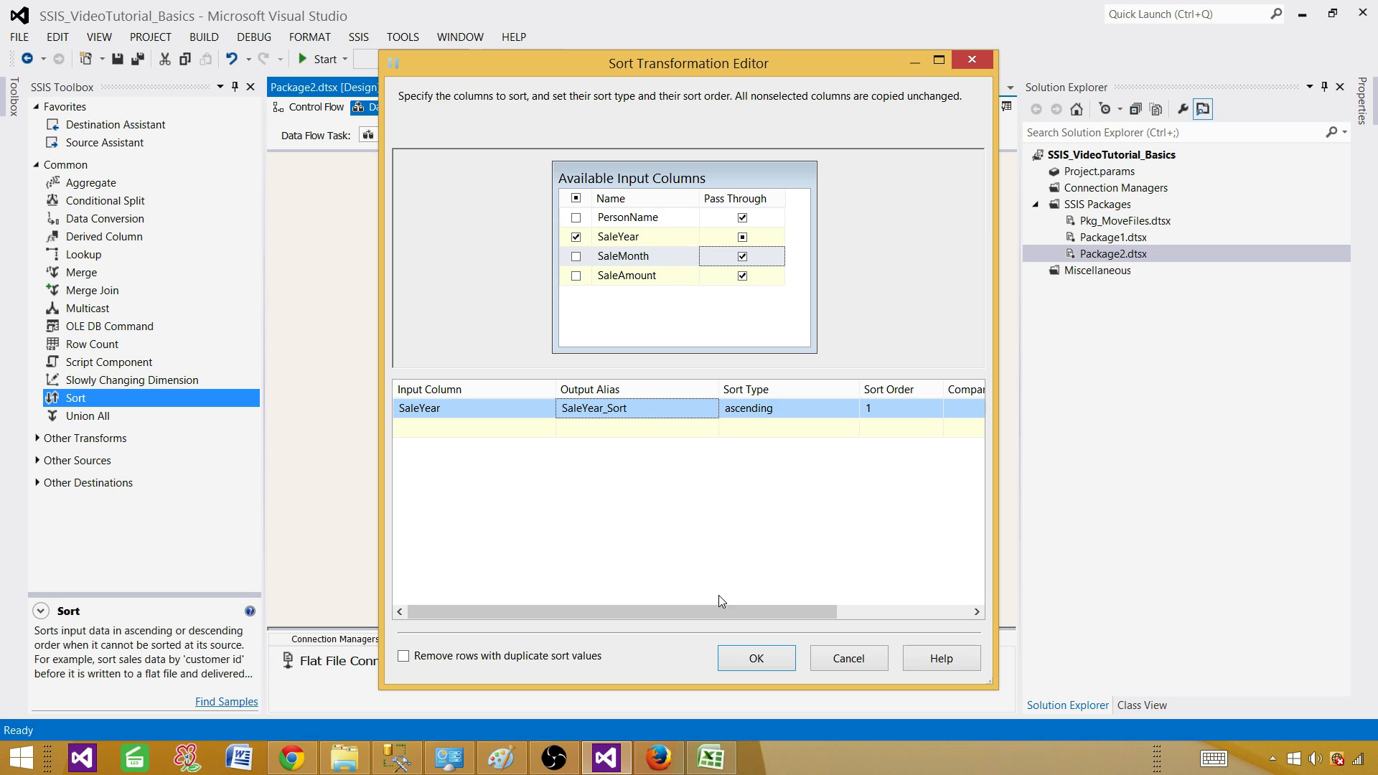
pyautogui.click(742, 665)
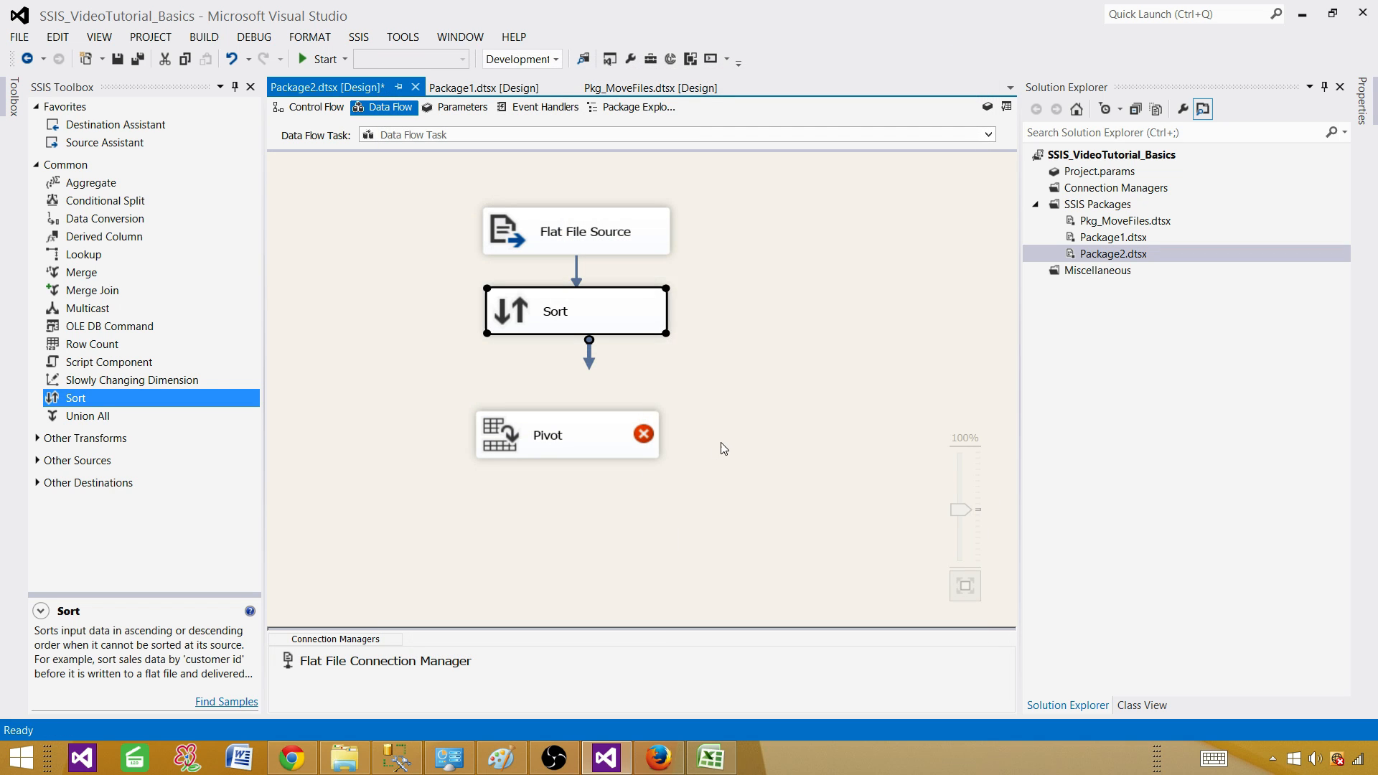
# Connect the Sort output to the Pivot transformation and place Pivot directly beneath Sort
pyautogui.click(616, 329)
pyautogui.moveTo(578, 348); pyautogui.dragTo(666, 407)
pyautogui.click(597, 443)
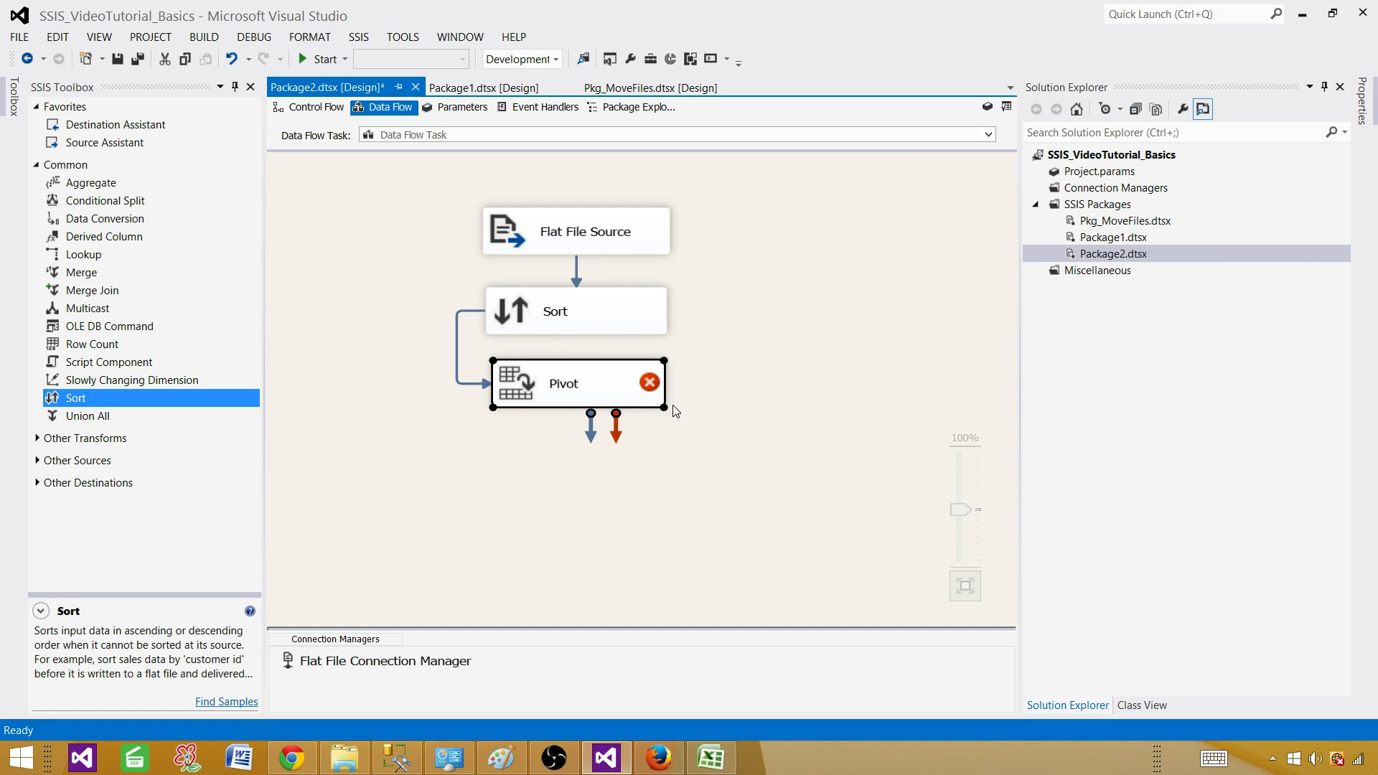
# Open the Pivot editor and set the Pivot Key to SaleMonth
pyautogui.doubleClick(654, 388)
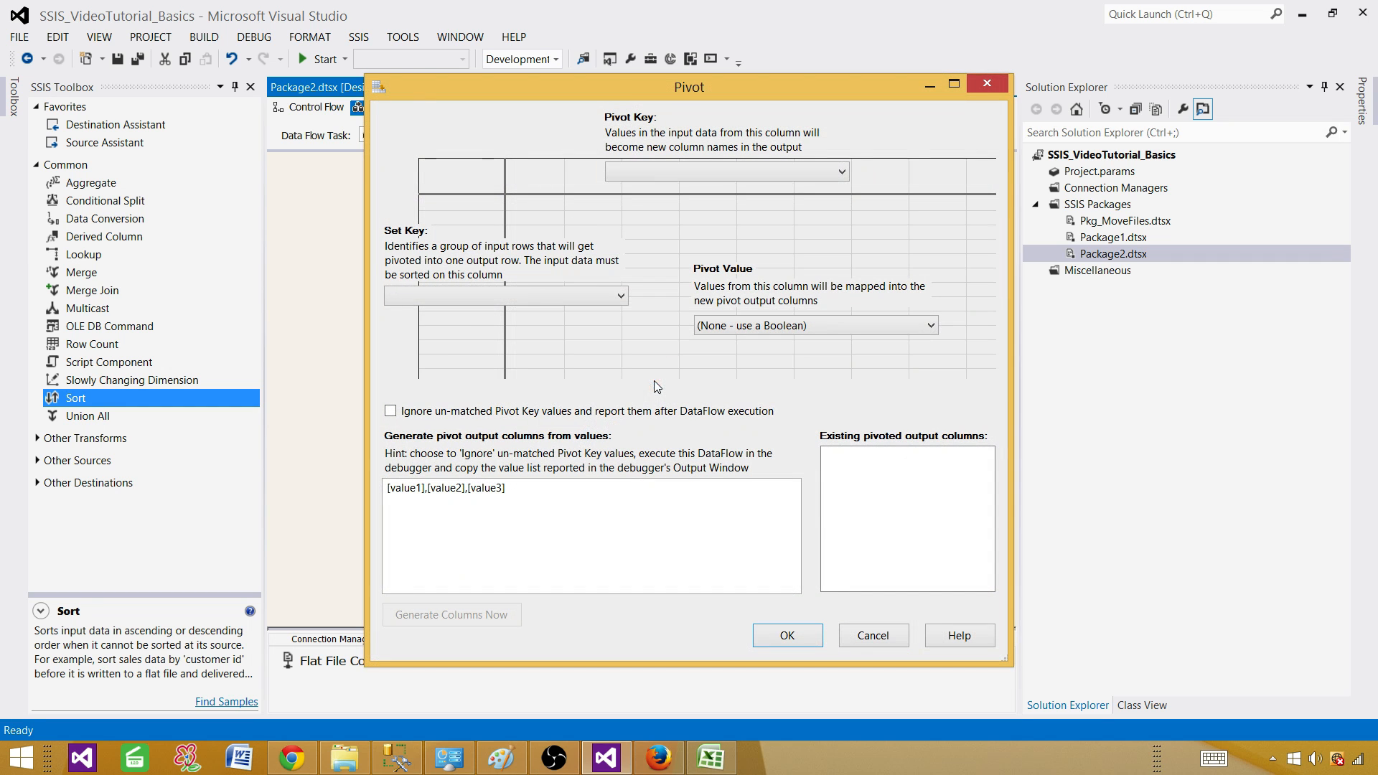
pyautogui.click(695, 171)
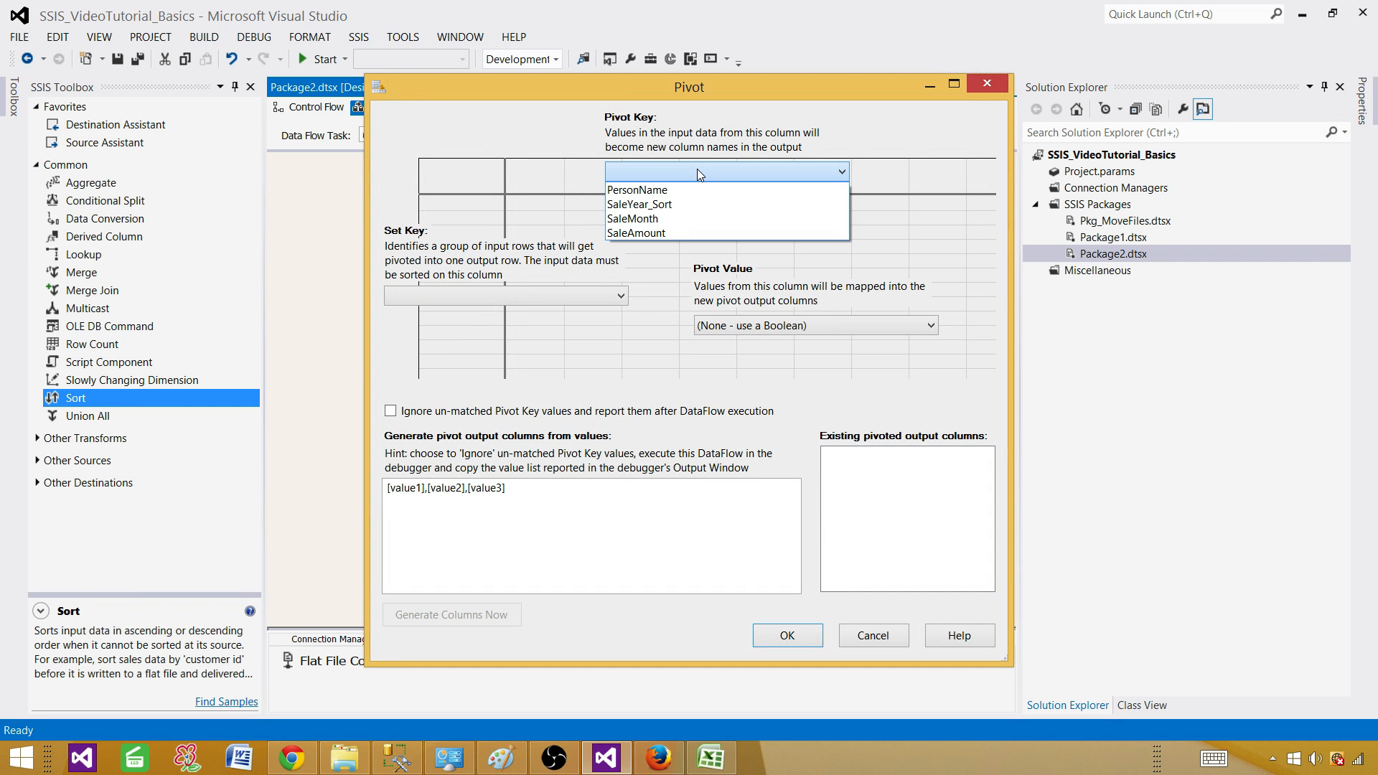
pyautogui.click(666, 219)
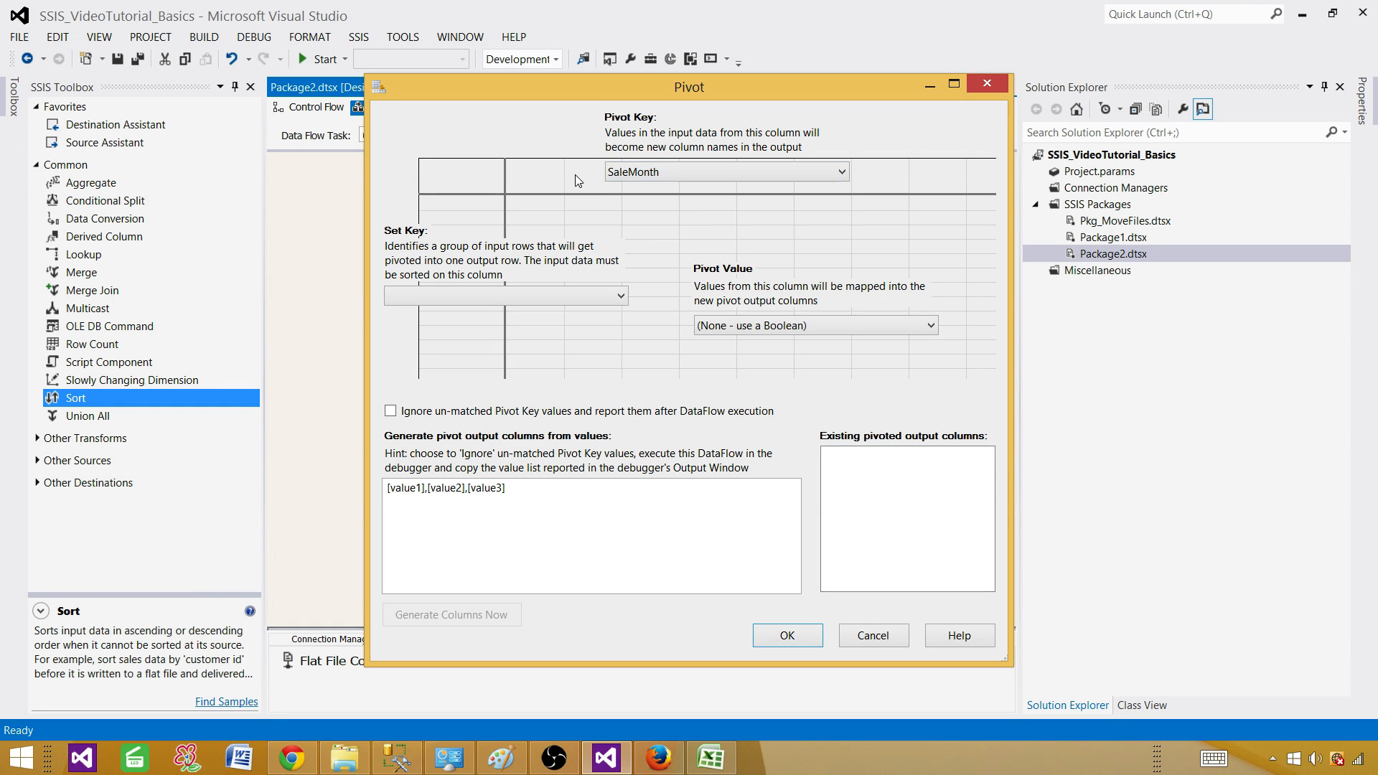
# Switch to the Excel workbook and match the SaleMonth column values against the expected output's month headings
pyautogui.click(711, 757)
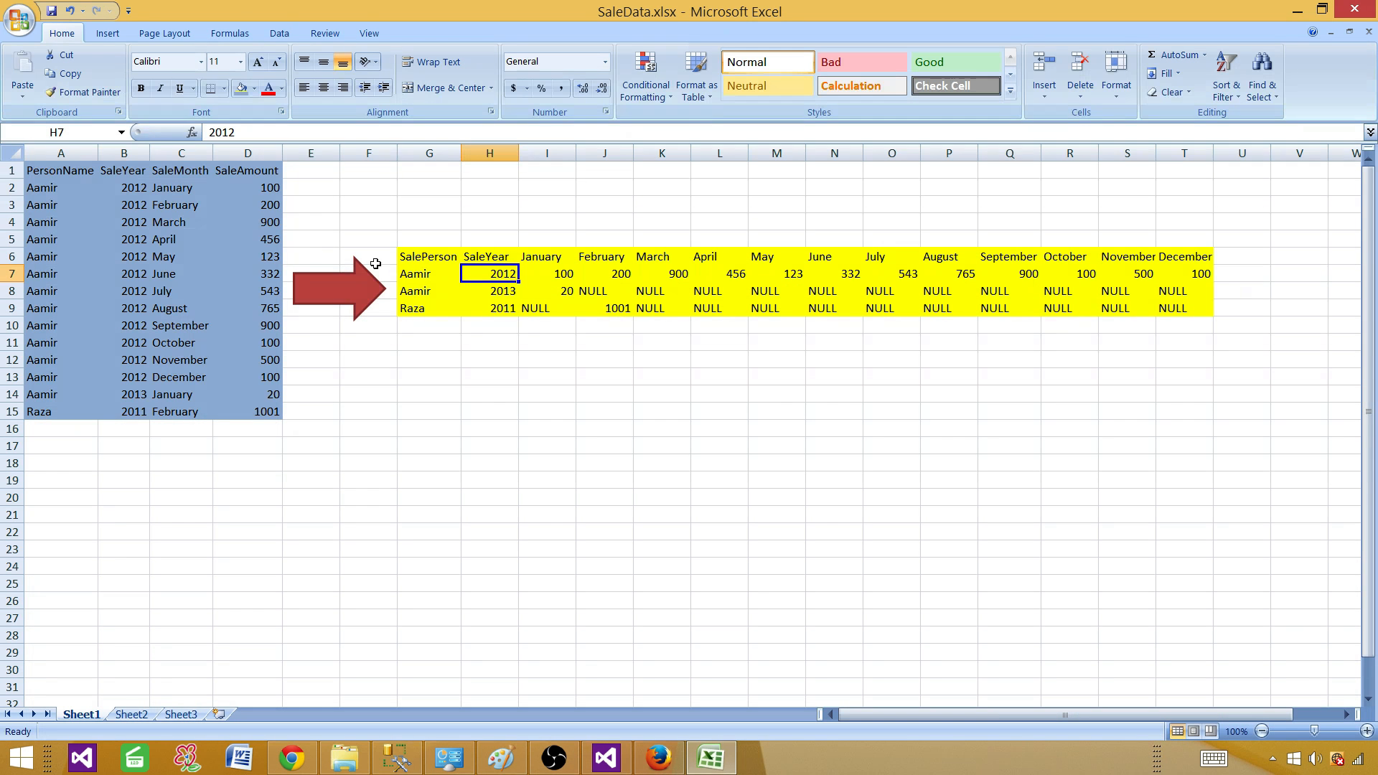
pyautogui.click(188, 189)
pyautogui.moveTo(188, 206); pyautogui.dragTo(191, 411)
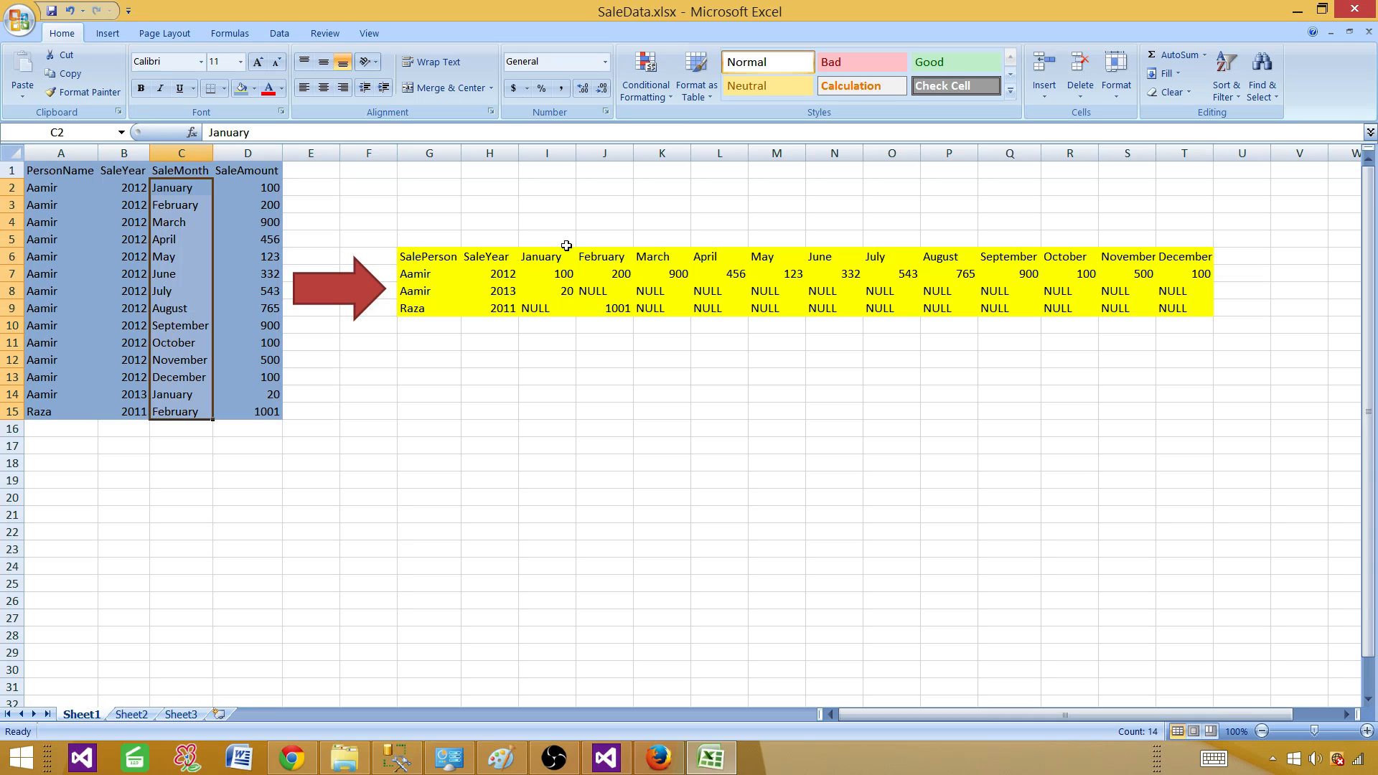
pyautogui.moveTo(544, 256); pyautogui.dragTo(1148, 257)
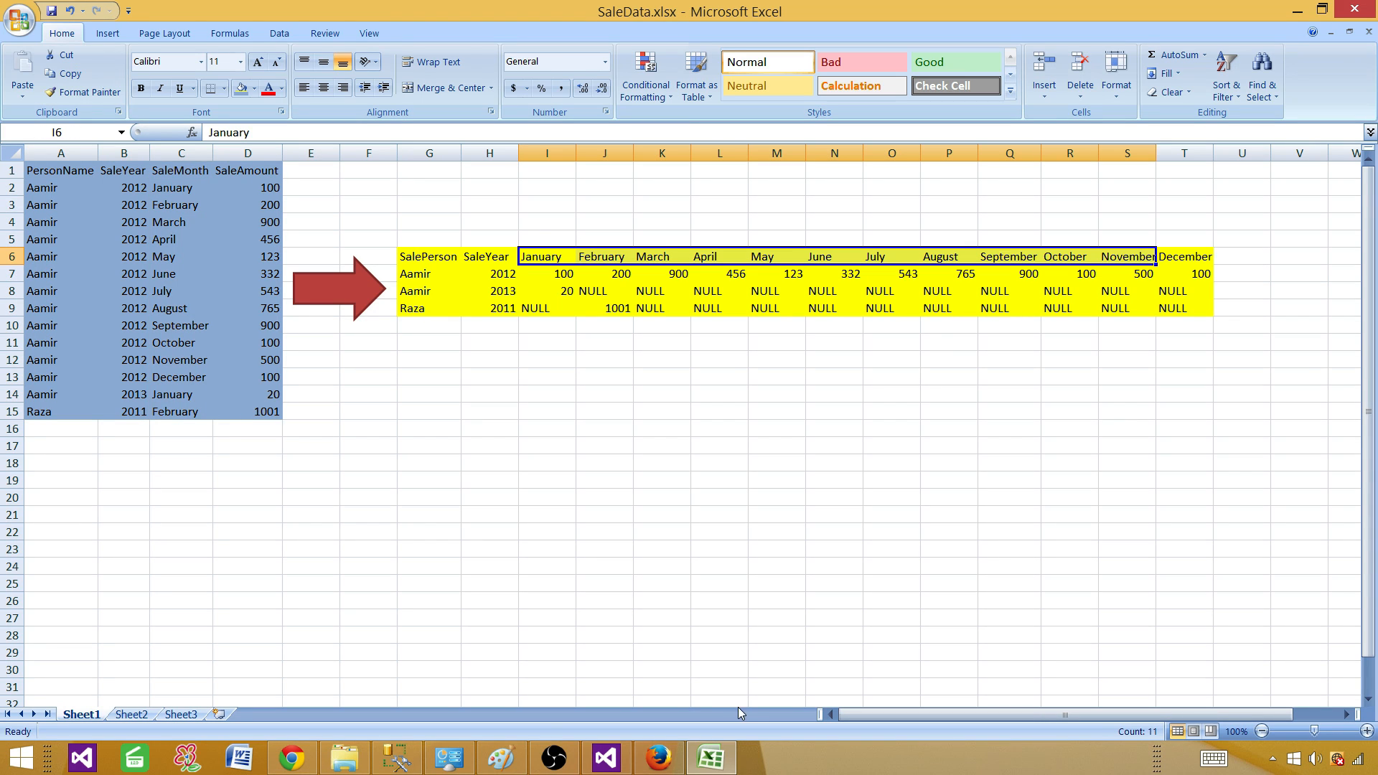
# Return to the Pivot editor in Visual Studio and set the Set Key to SaleYear_Sort
pyautogui.click(588, 766)
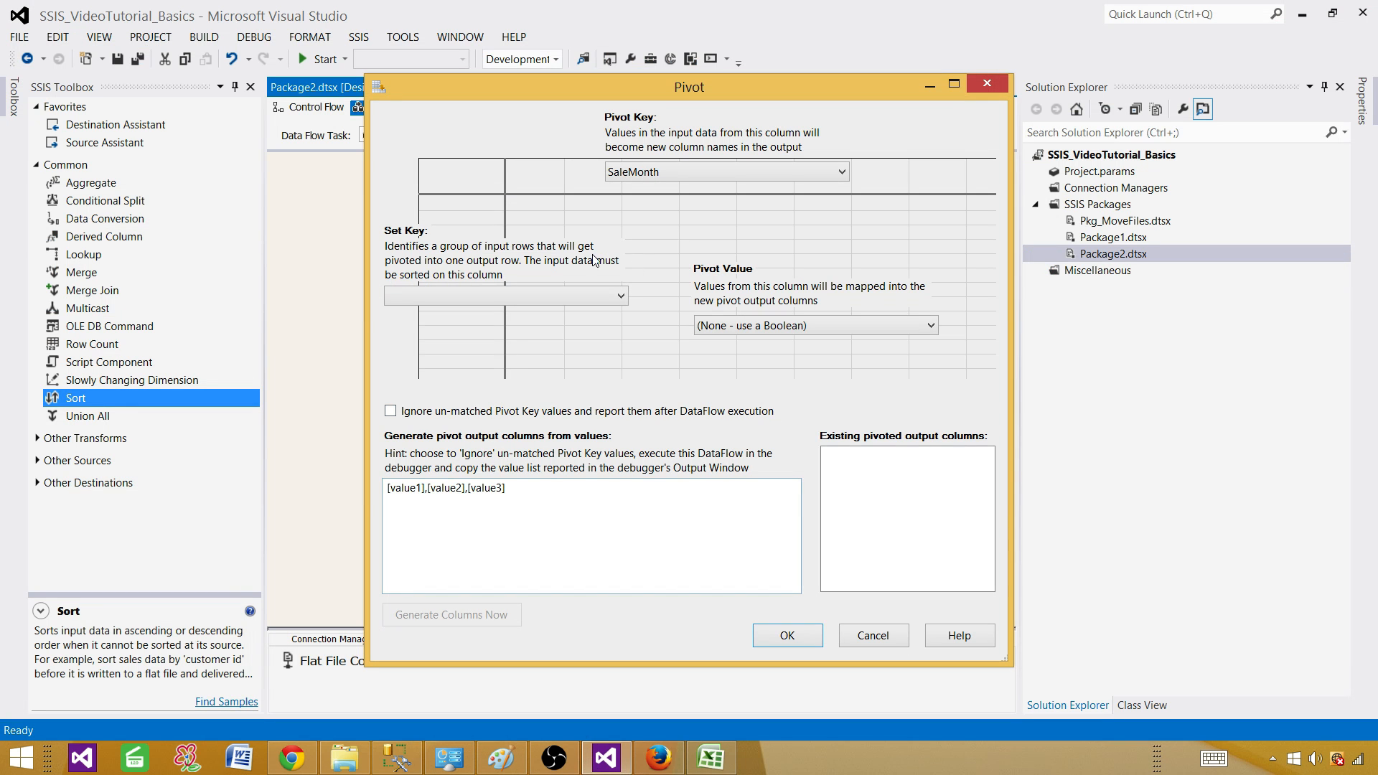
pyautogui.click(479, 296)
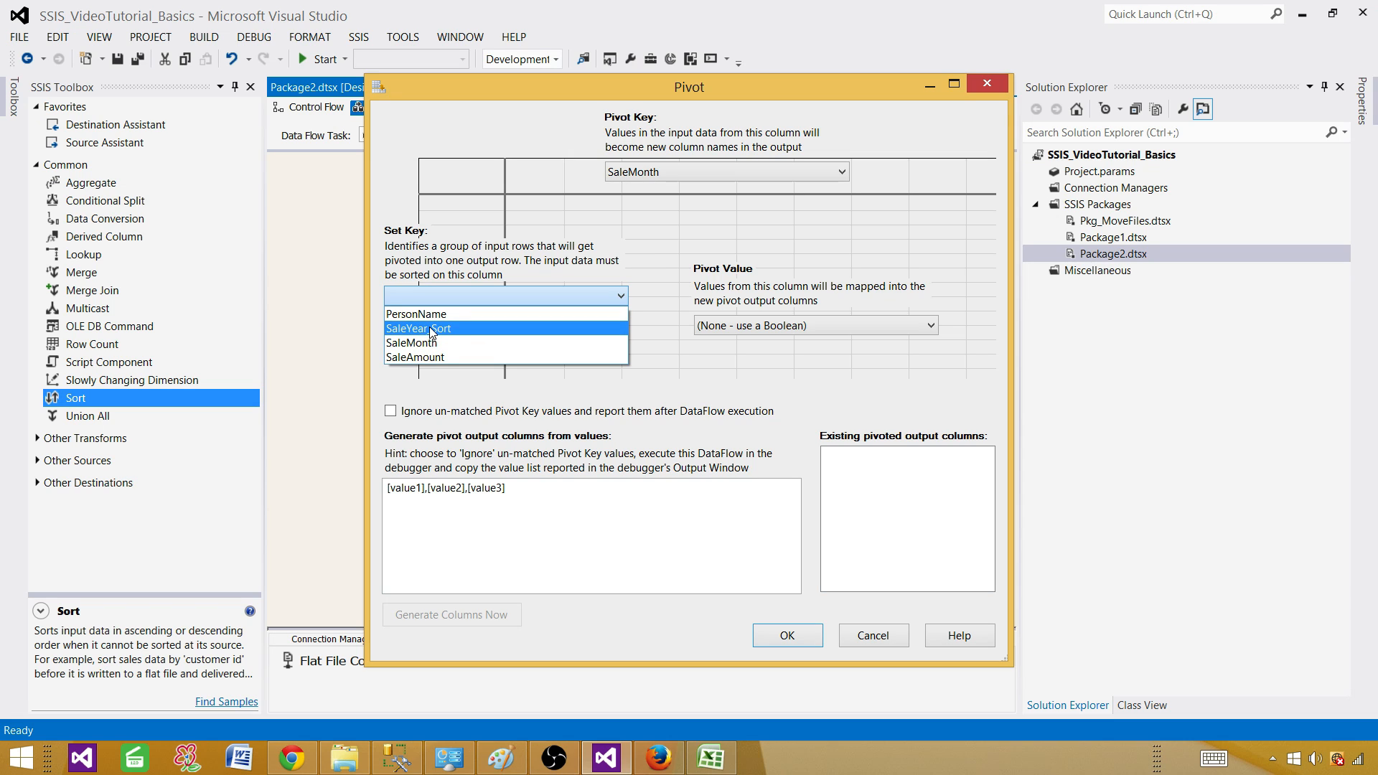
pyautogui.click(428, 328)
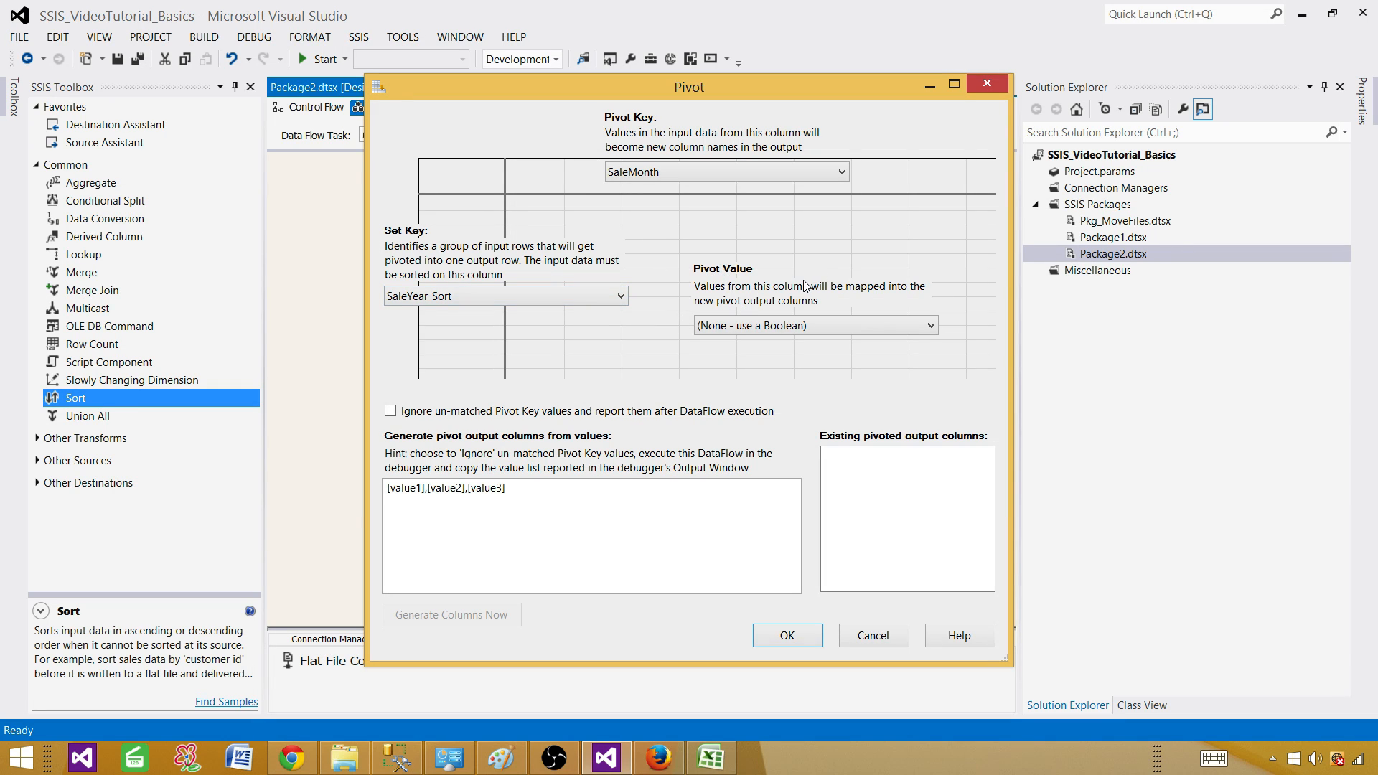
# Switch to the Excel workbook and compare the SaleAmount column values with the monthly amounts in the expected output
pyautogui.click(708, 751)
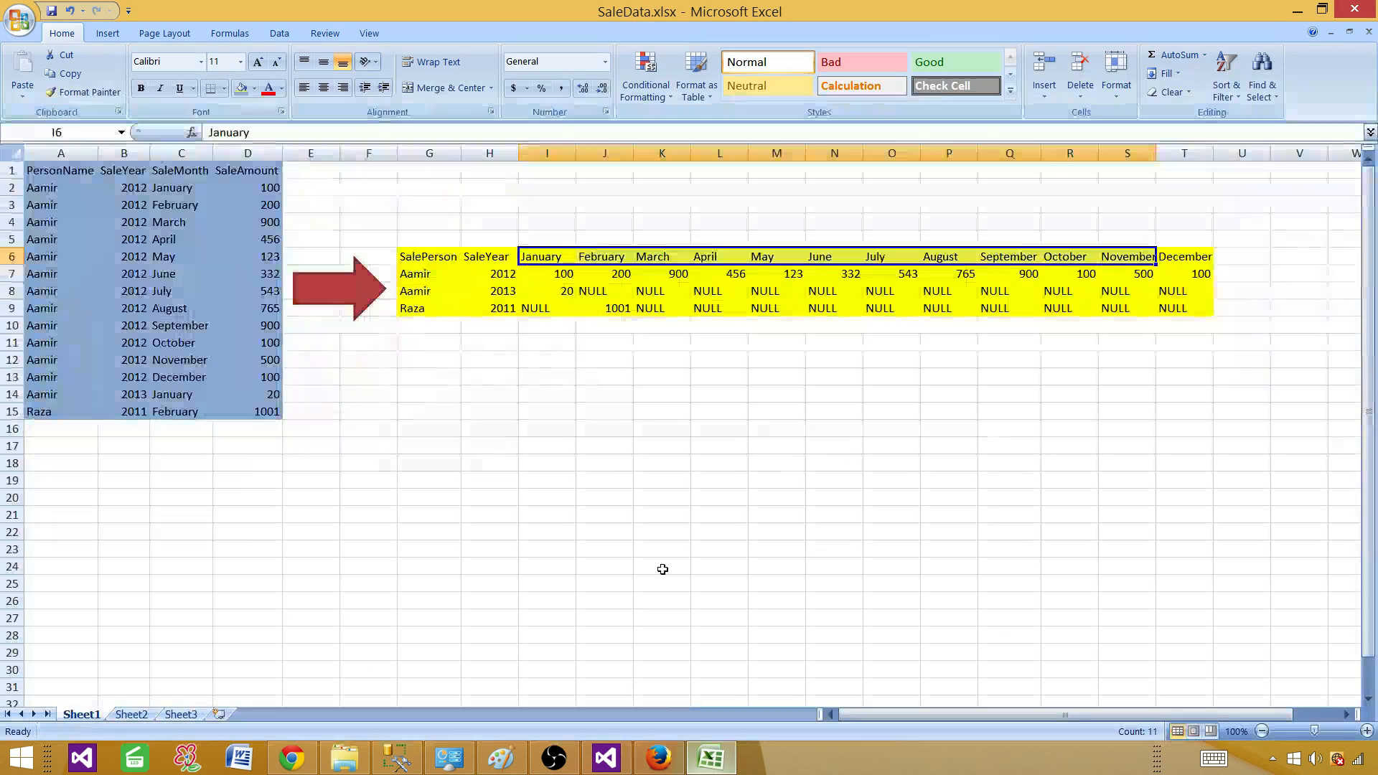
pyautogui.moveTo(531, 273); pyautogui.dragTo(1152, 302)
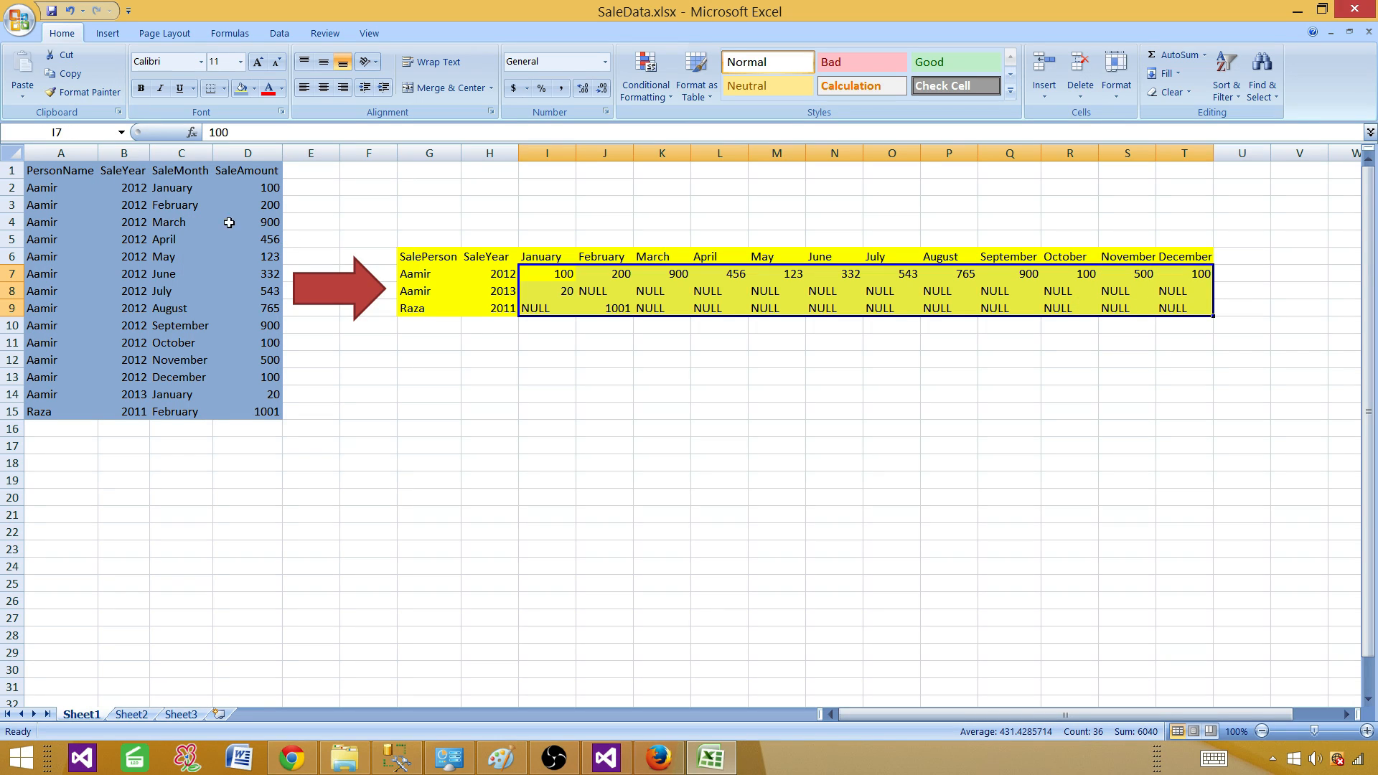
pyautogui.moveTo(271, 186); pyautogui.dragTo(263, 408)
pyautogui.moveTo(563, 270); pyautogui.dragTo(1178, 312)
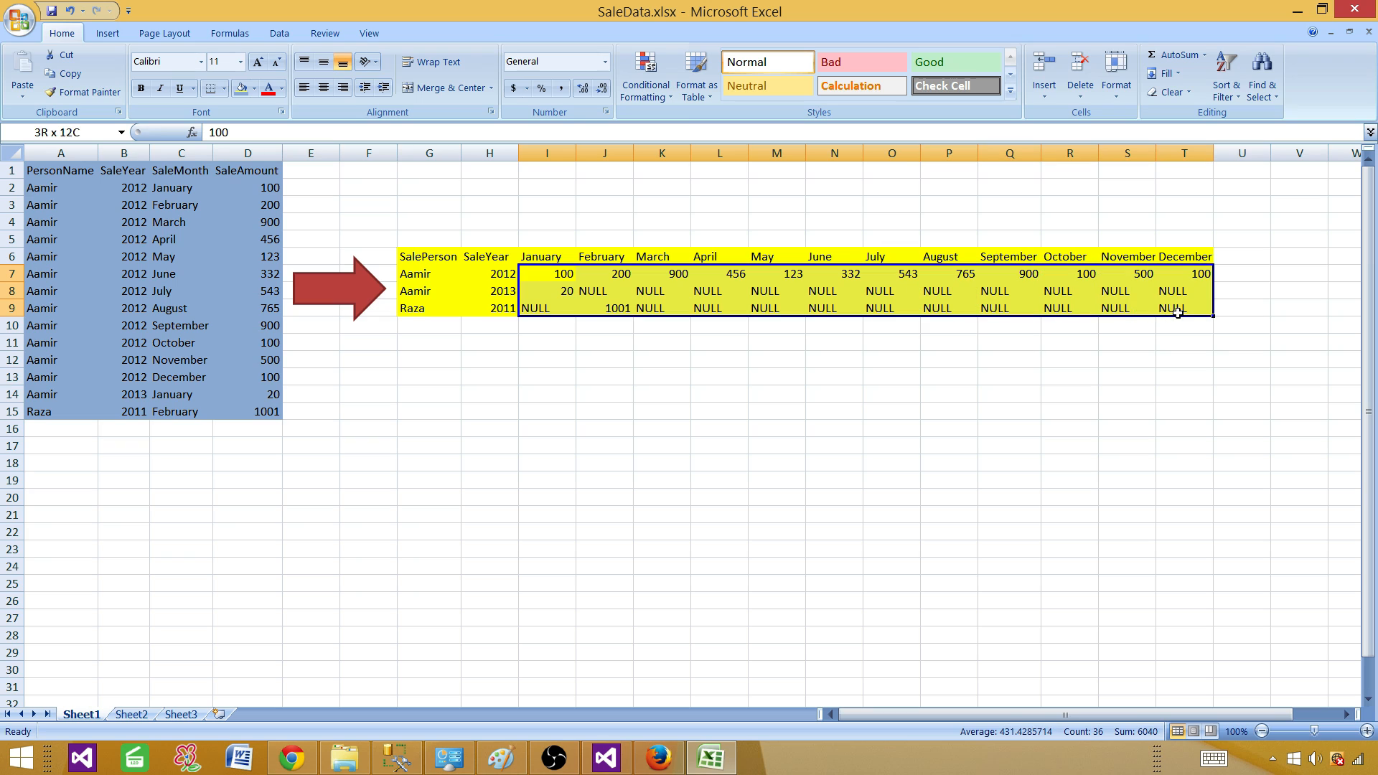
pyautogui.click(247, 173)
# Return to the Pivot editor in Visual Studio and set the Pivot Value to SaleAmount
pyautogui.click(606, 758)
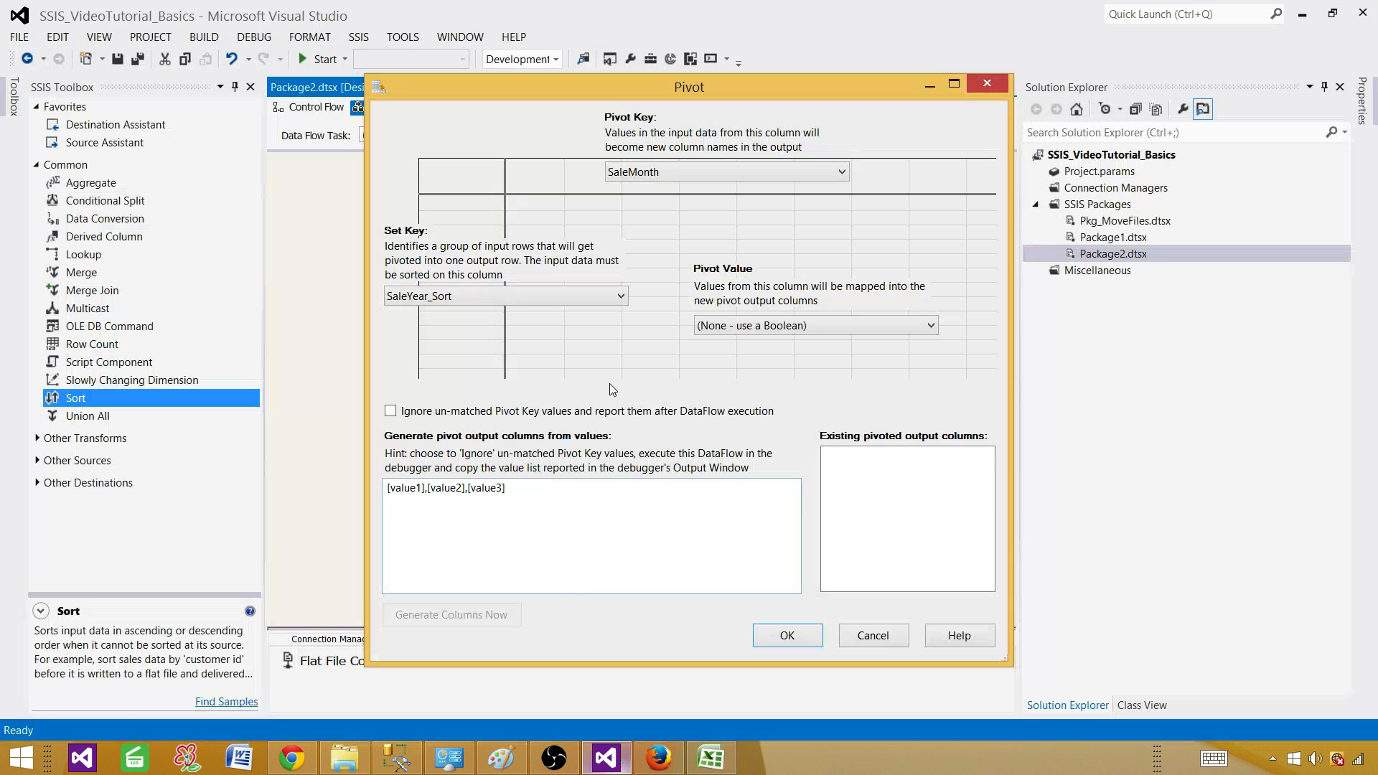
pyautogui.click(750, 325)
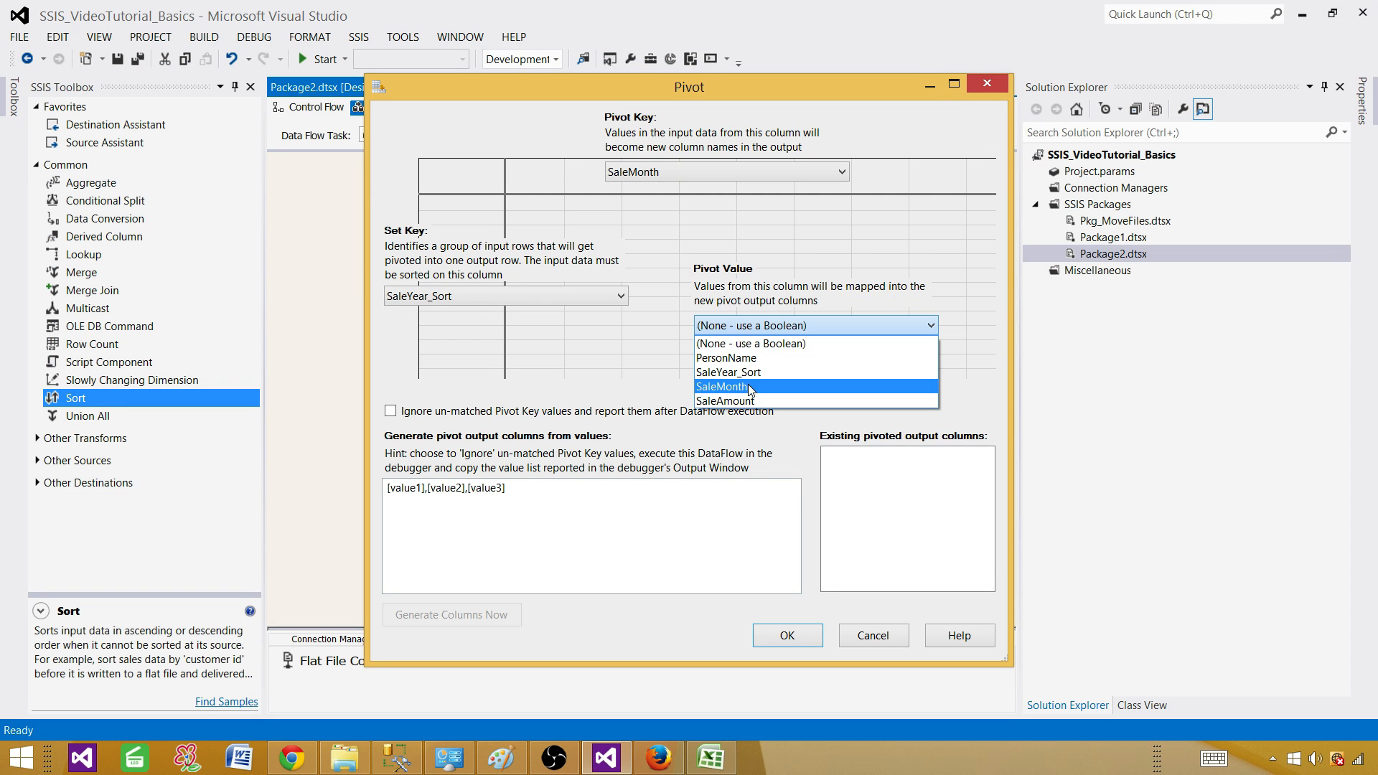
pyautogui.click(747, 400)
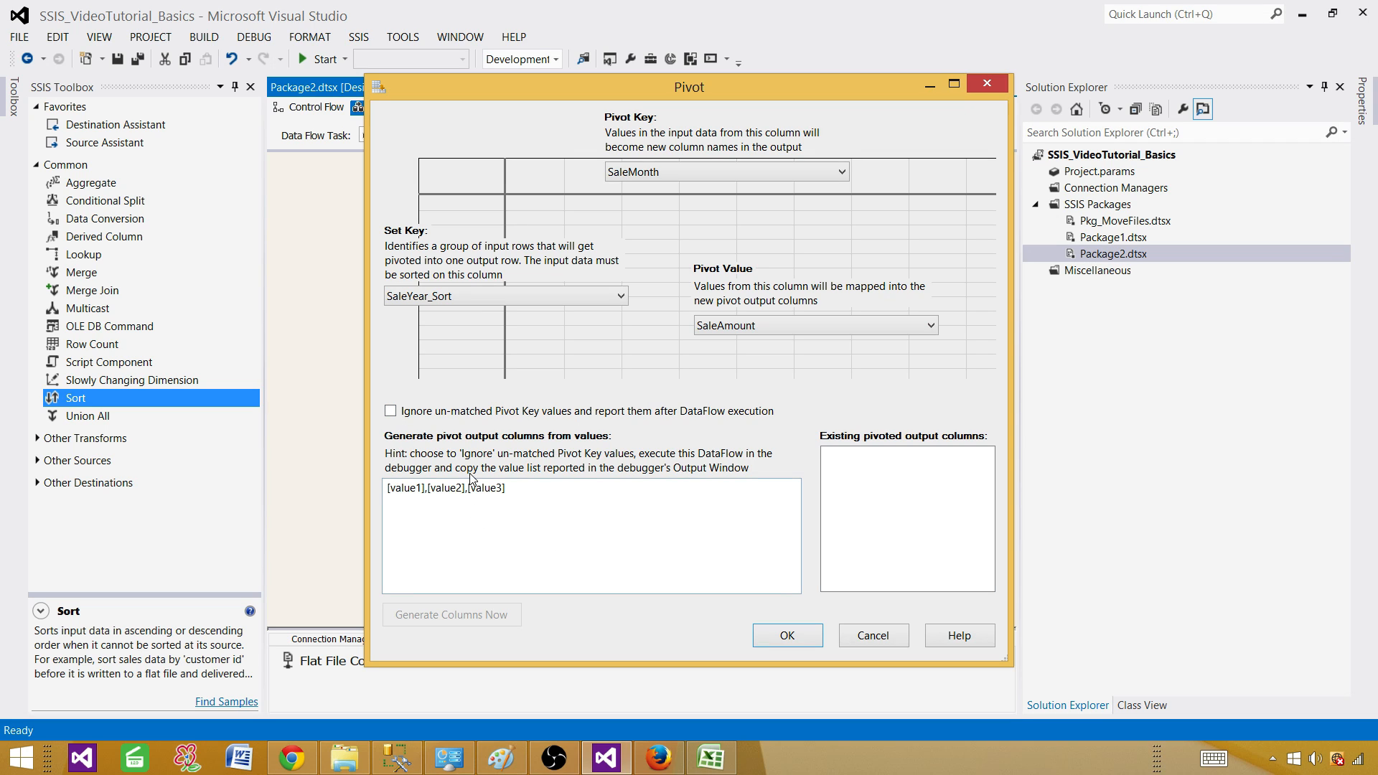
# Compare the placeholder output column values in the Pivot editor with the SaleMonth values in the Excel workbook
pyautogui.click(401, 500)
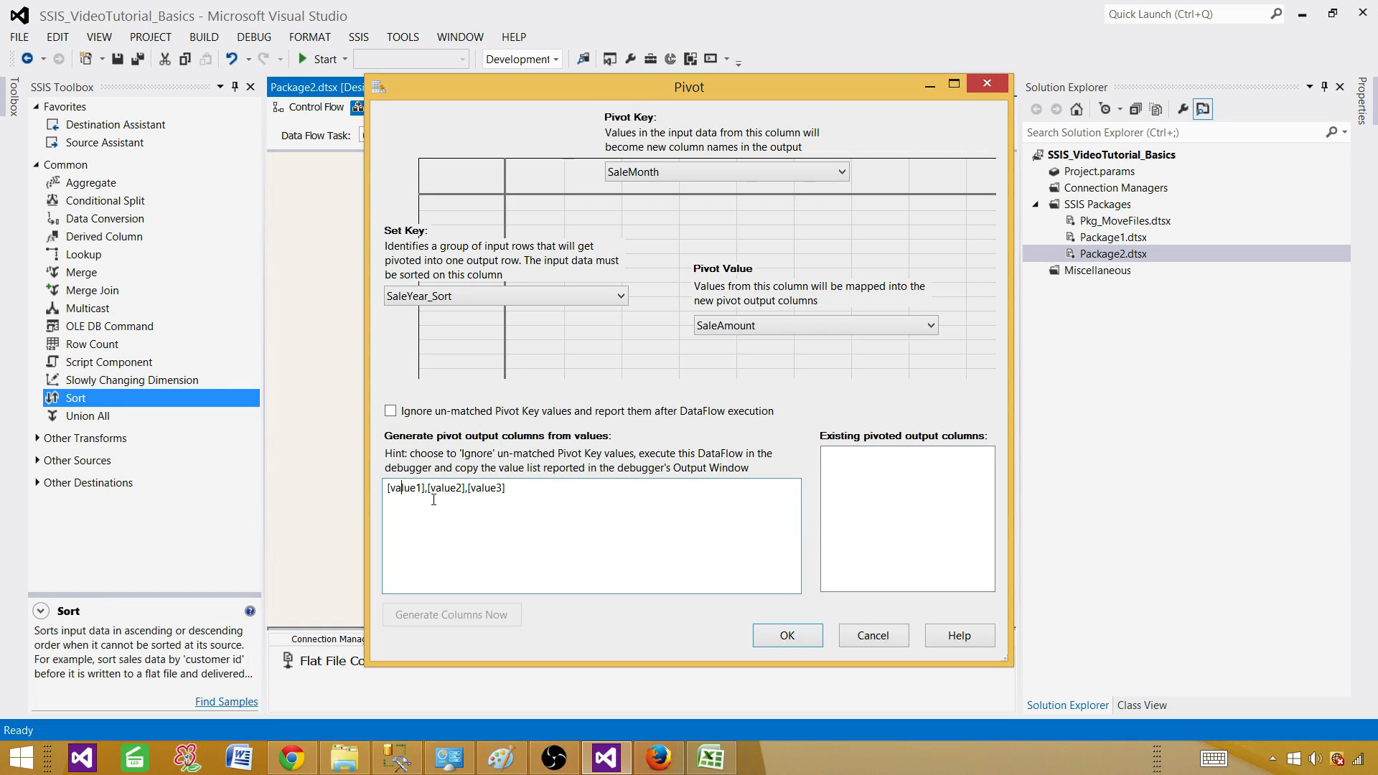
pyautogui.hotkey('ctrl', 'a')
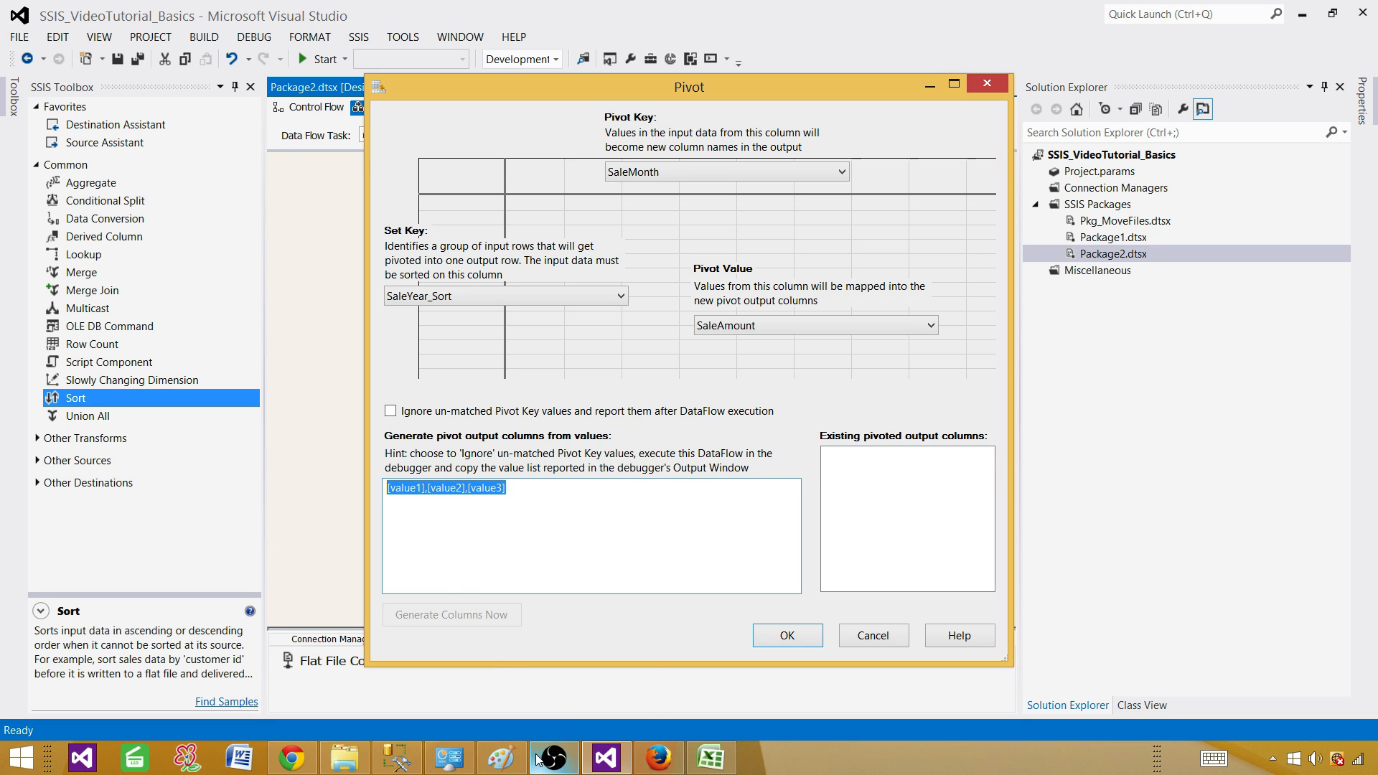
pyautogui.moveTo(450, 762)
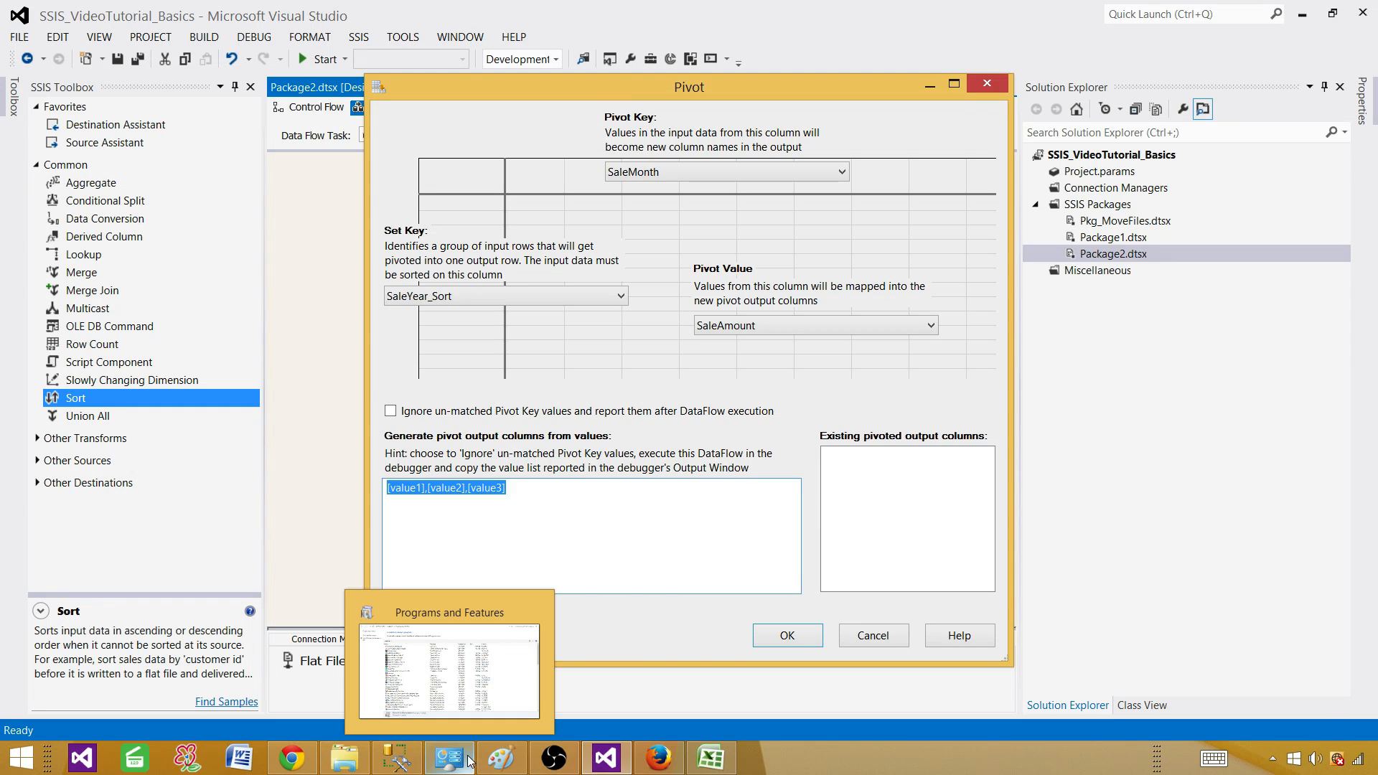
pyautogui.click(711, 758)
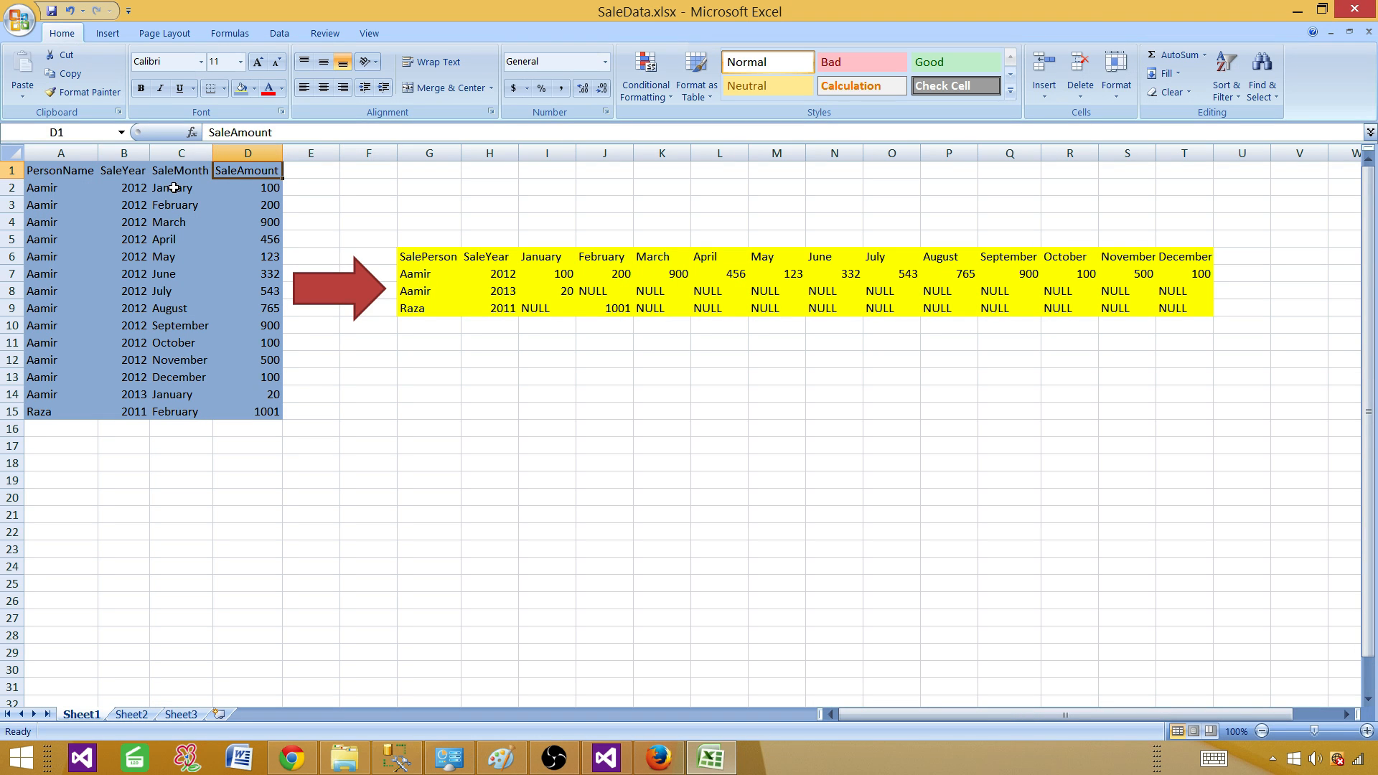
pyautogui.moveTo(174, 187); pyautogui.dragTo(179, 407)
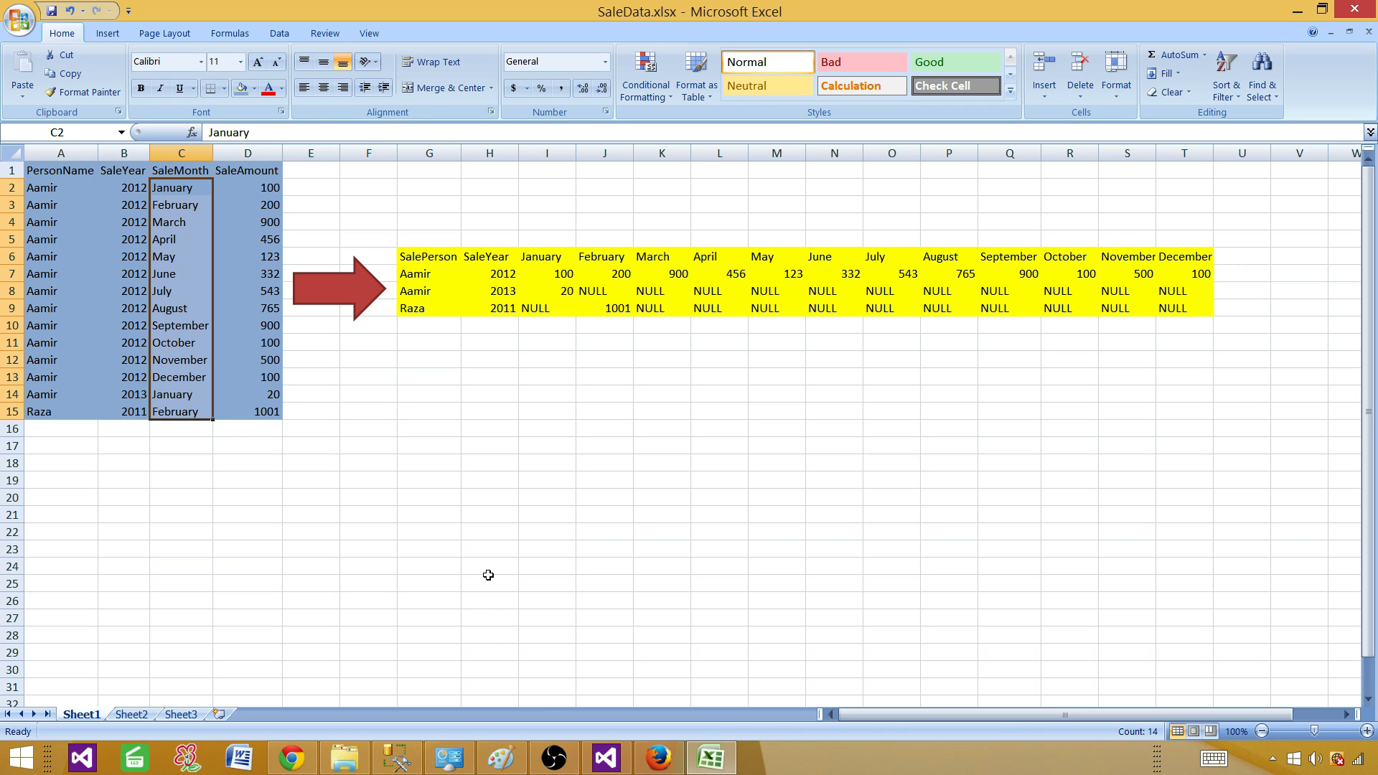
pyautogui.click(607, 758)
pyautogui.click(416, 487)
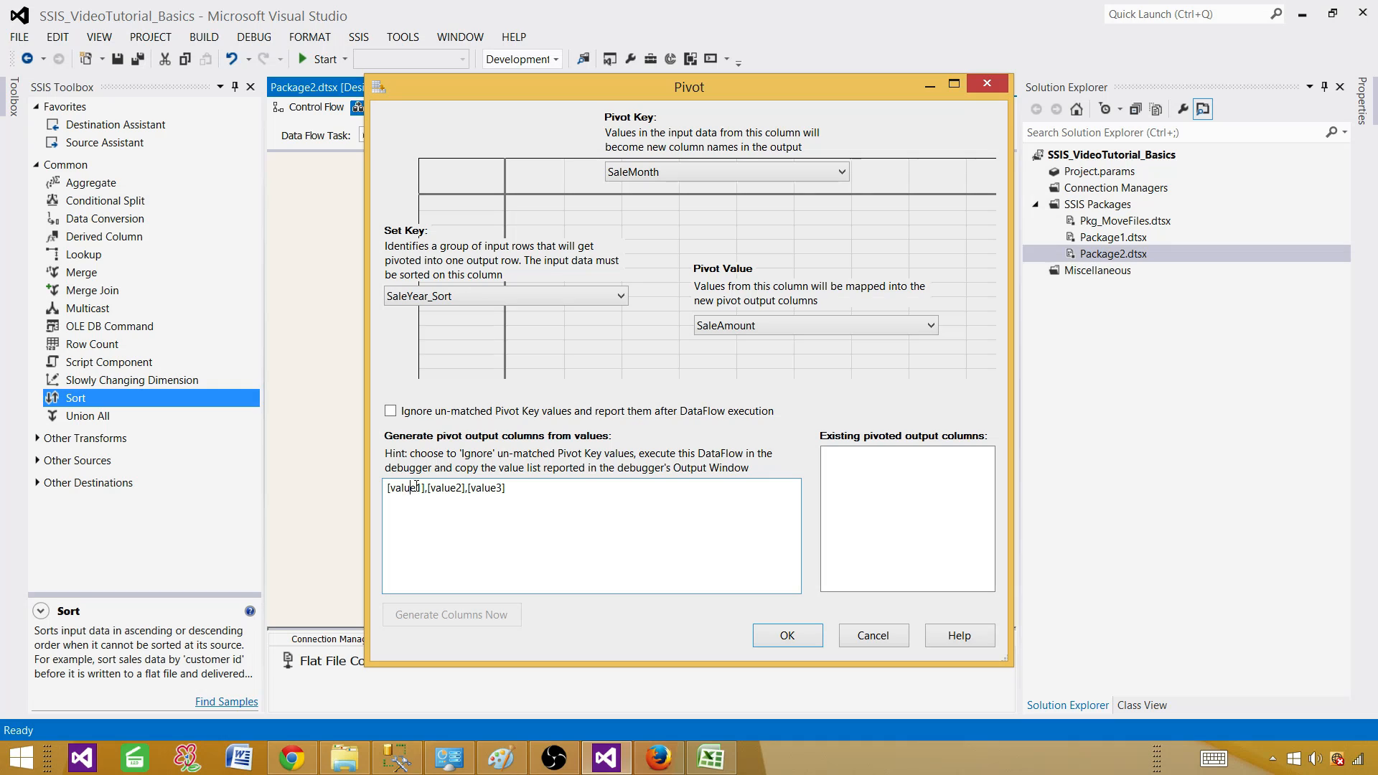
pyautogui.moveTo(422, 490); pyautogui.dragTo(388, 490)
pyautogui.click(458, 523)
pyautogui.moveTo(531, 491); pyautogui.dragTo(366, 488)
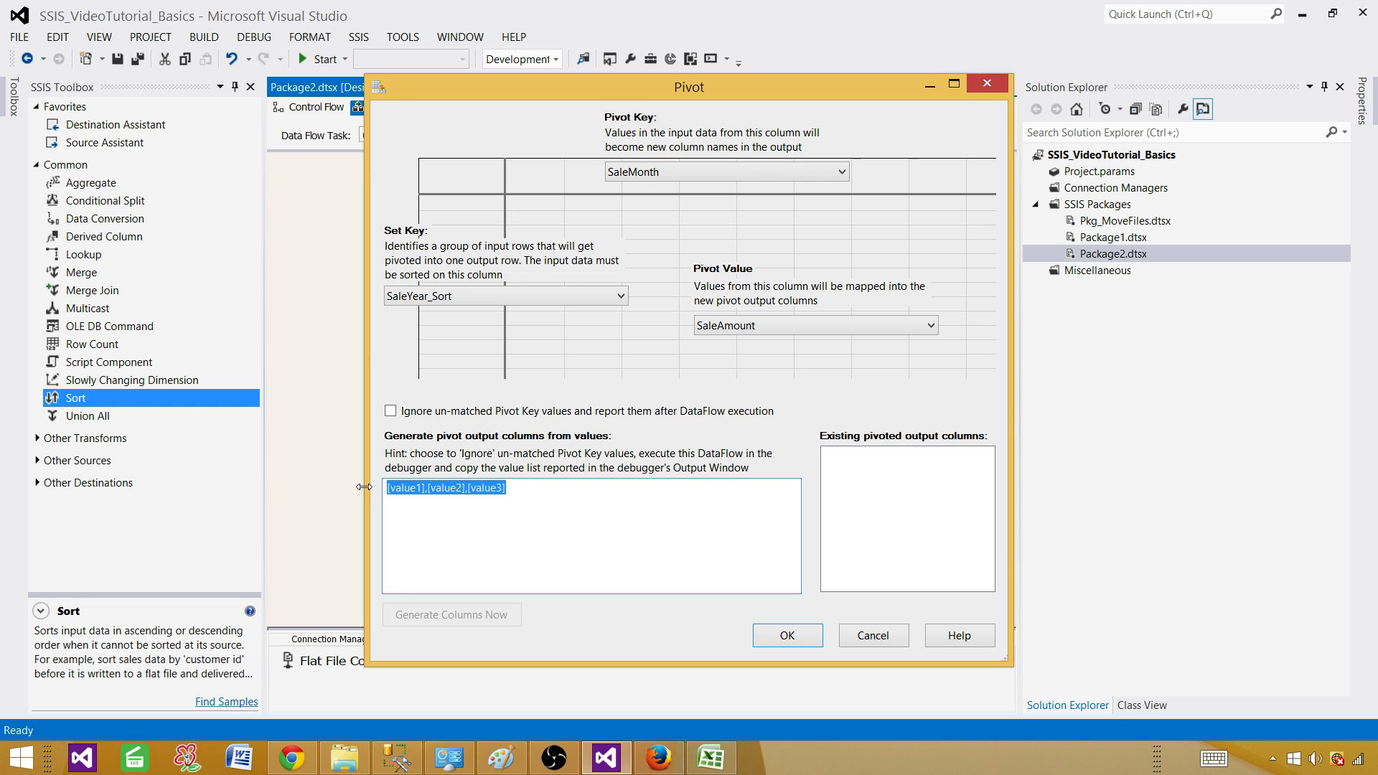
# Have Pivot ignore un-matched Pivot Key values and report them after DataFlow execution, and confirm the editor
pyautogui.click(578, 488)
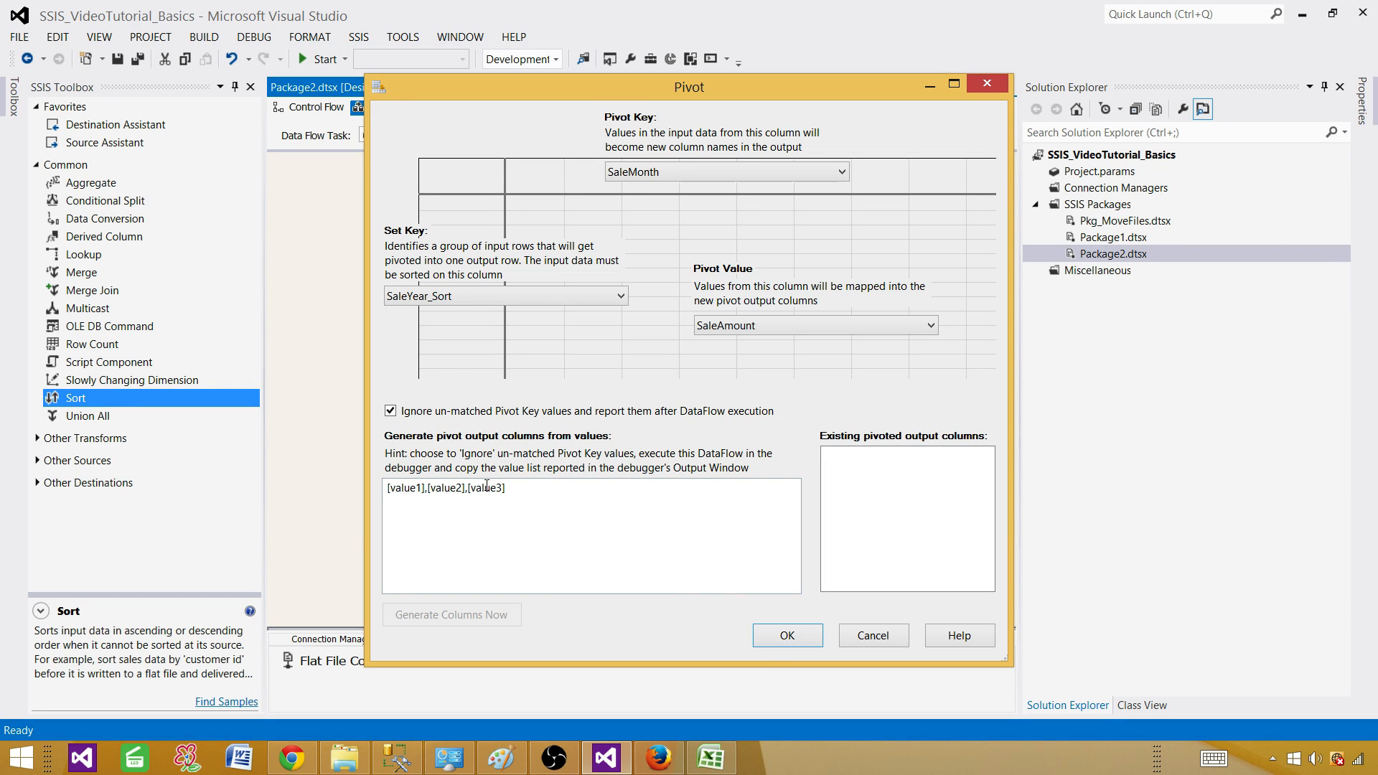
pyautogui.click(796, 638)
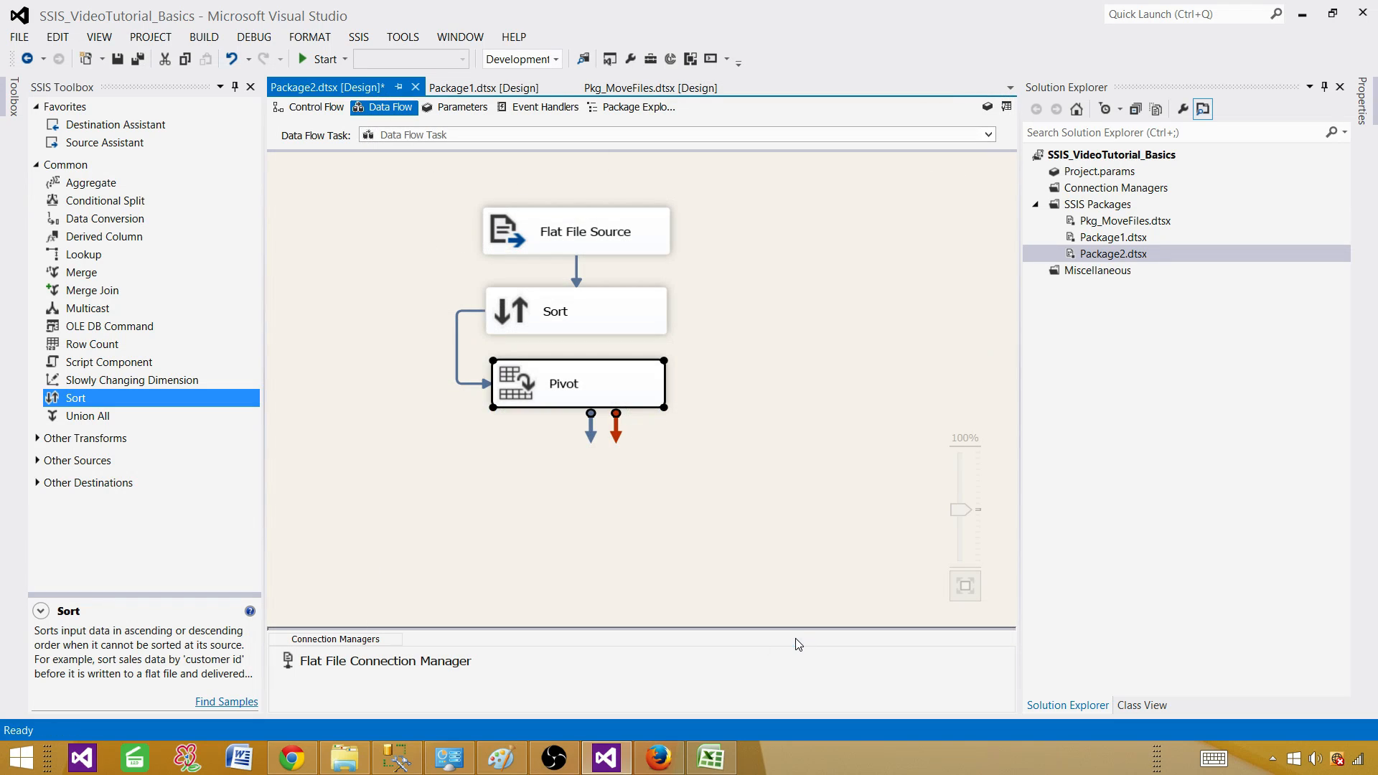
pyautogui.click(759, 354)
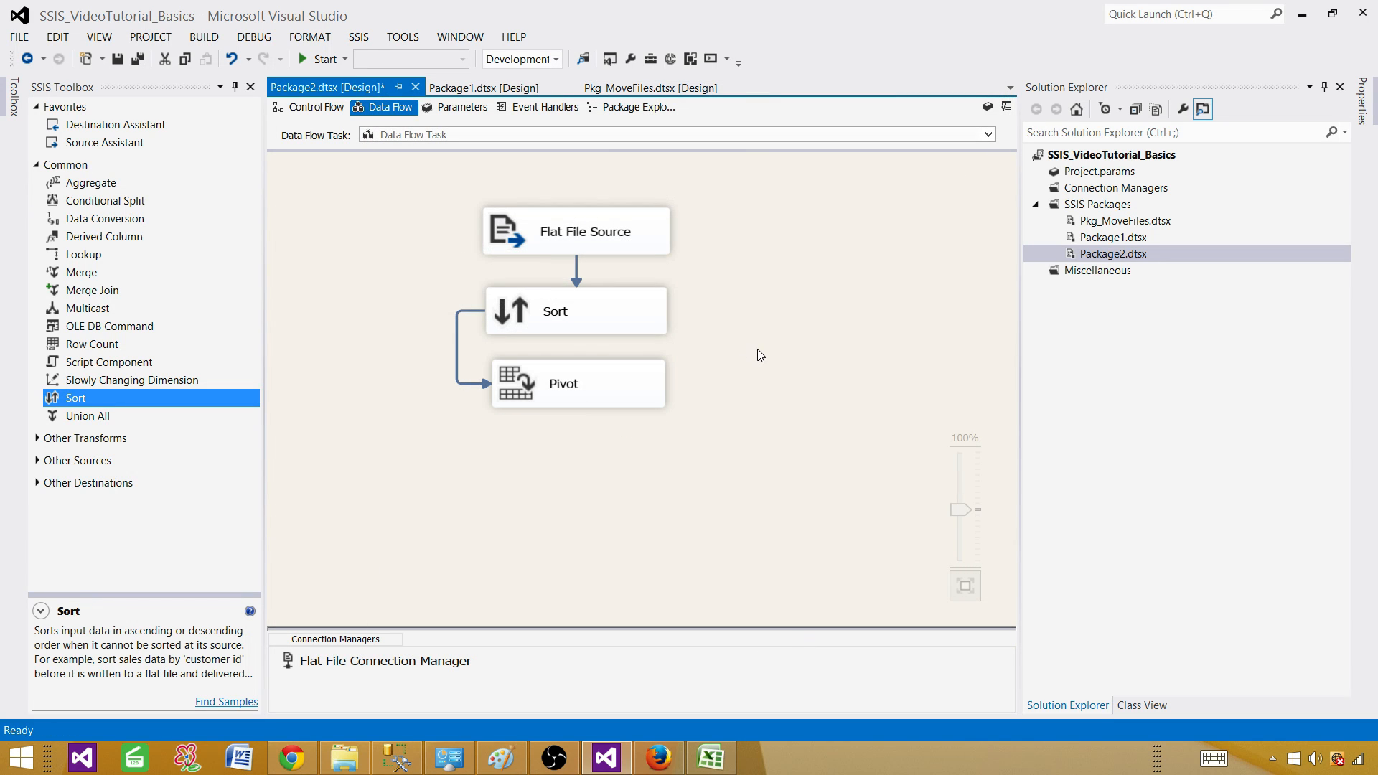
# Run the package in the debugger and copy the bracketed month list that Pivot reports in the debug output
pyautogui.click(320, 59)
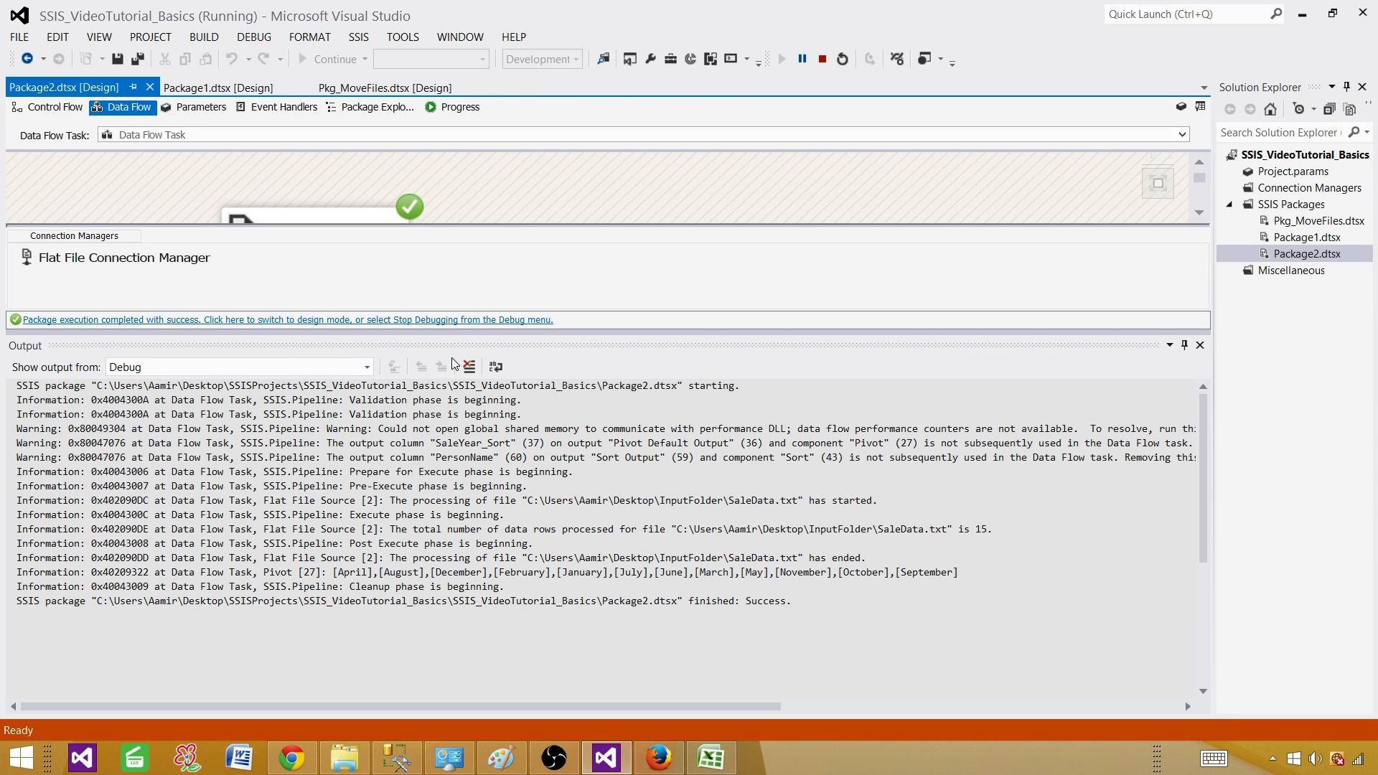
pyautogui.click(463, 582)
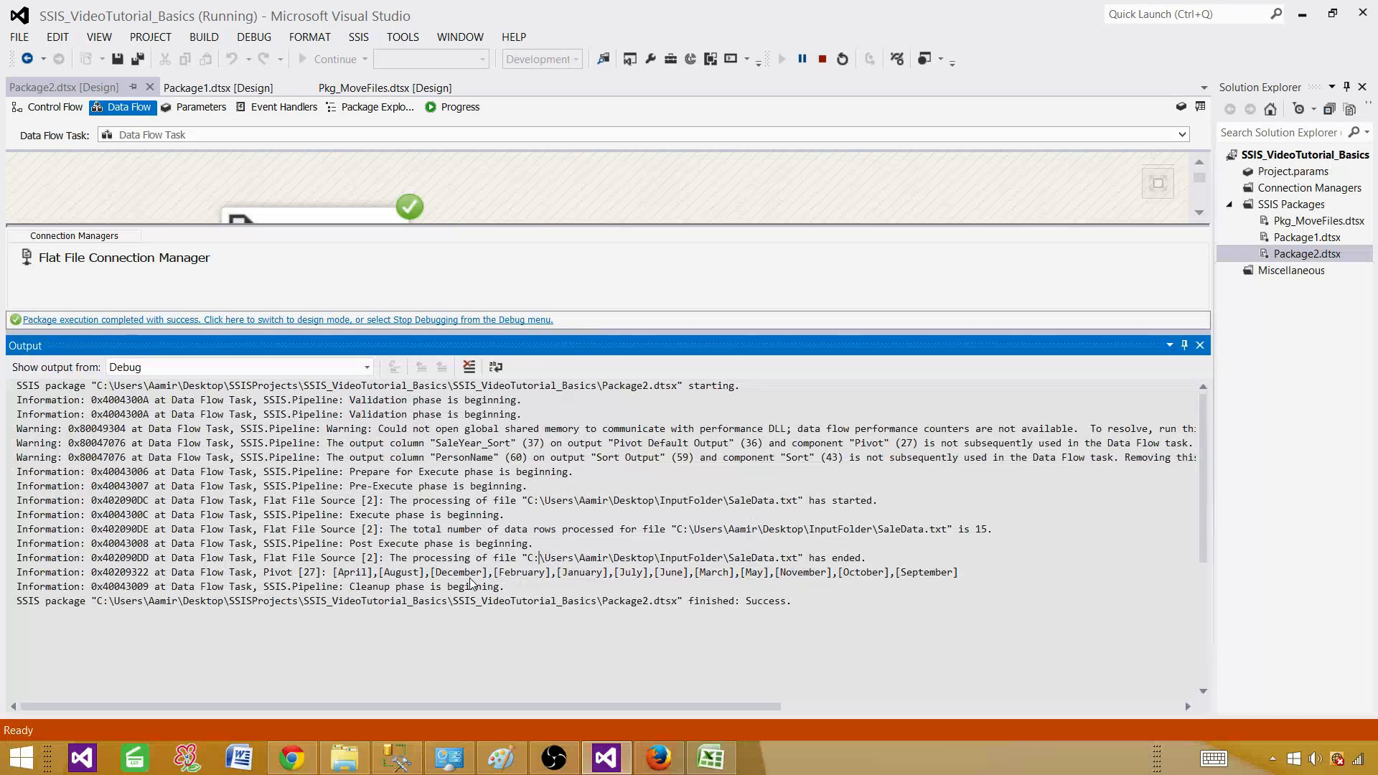
pyautogui.moveTo(338, 578); pyautogui.dragTo(950, 578)
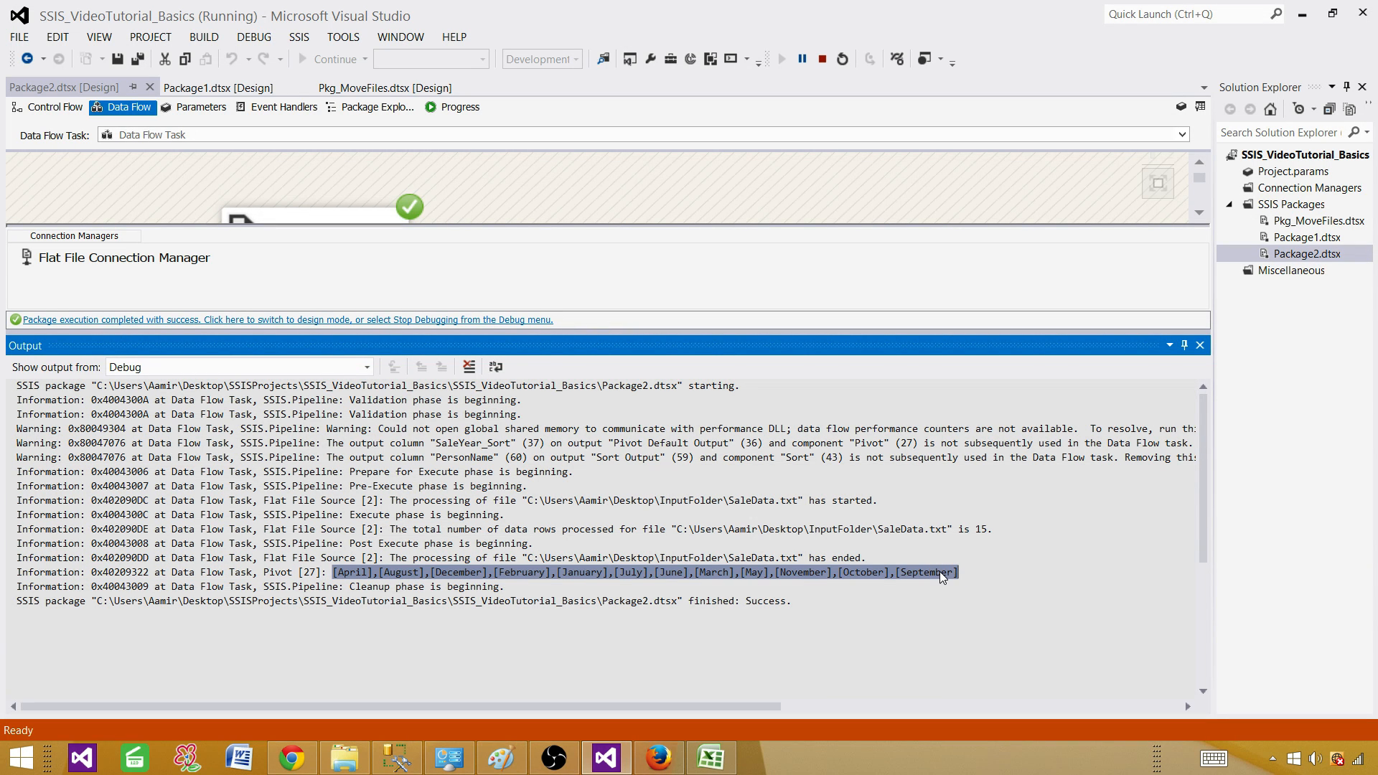
pyautogui.rightClick(933, 574)
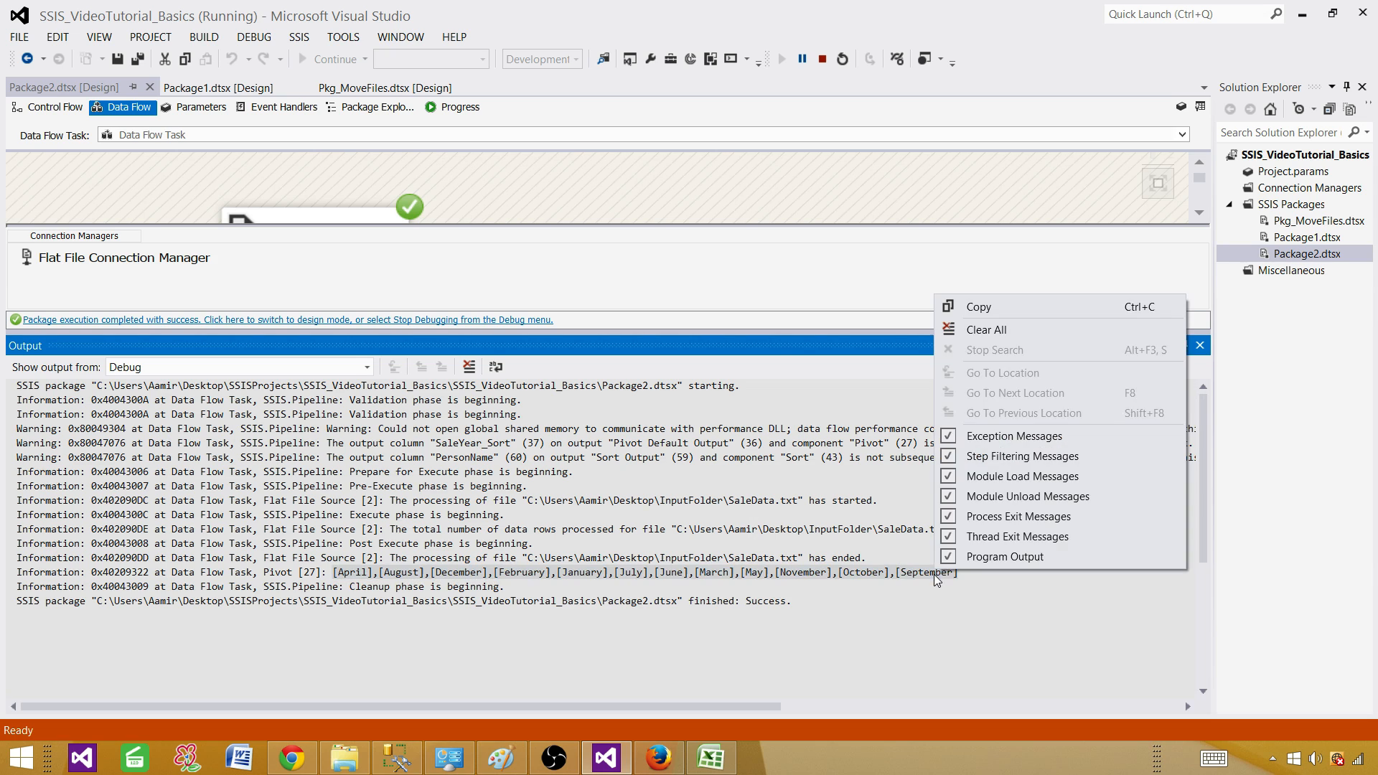
pyautogui.click(992, 314)
# Close the Output window and examine the Pivot message with the month values in the package's execution progress
pyautogui.click(459, 109)
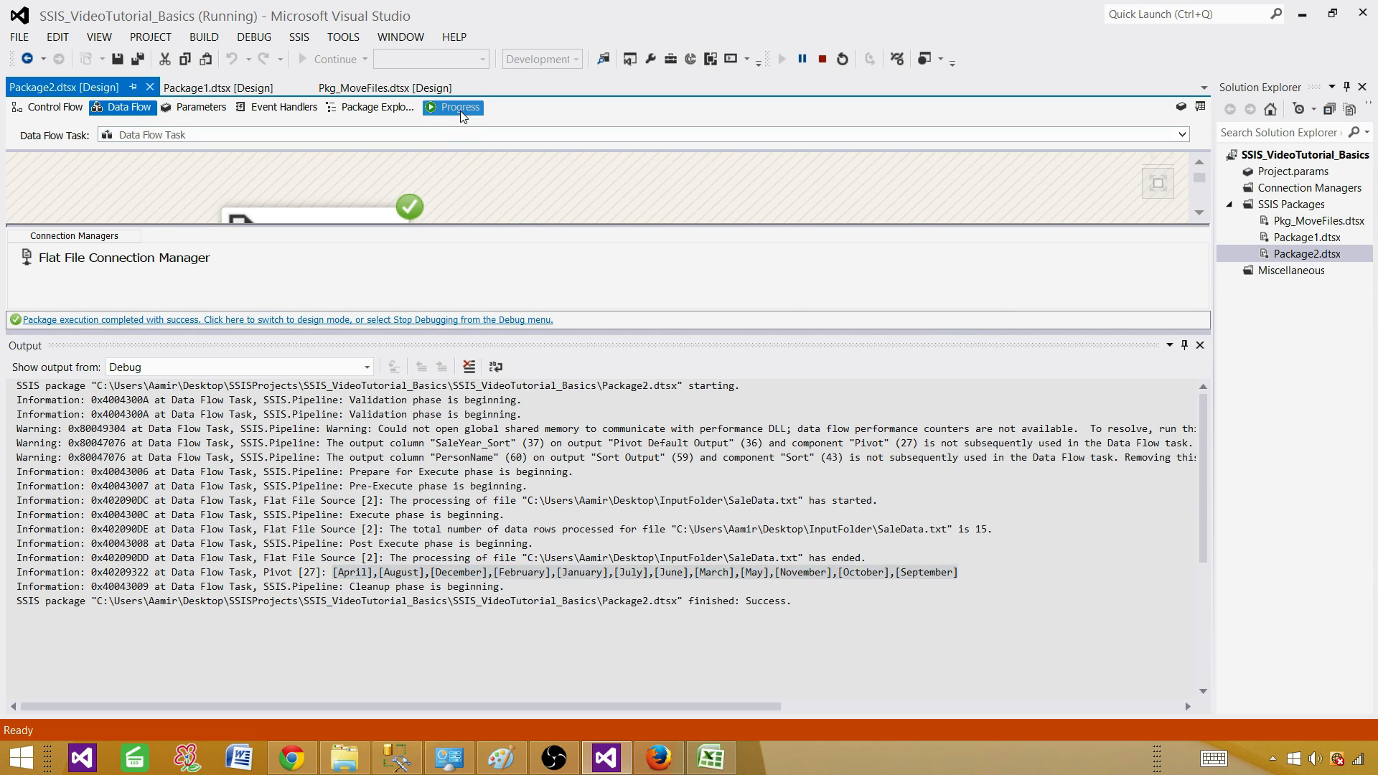
pyautogui.click(1200, 345)
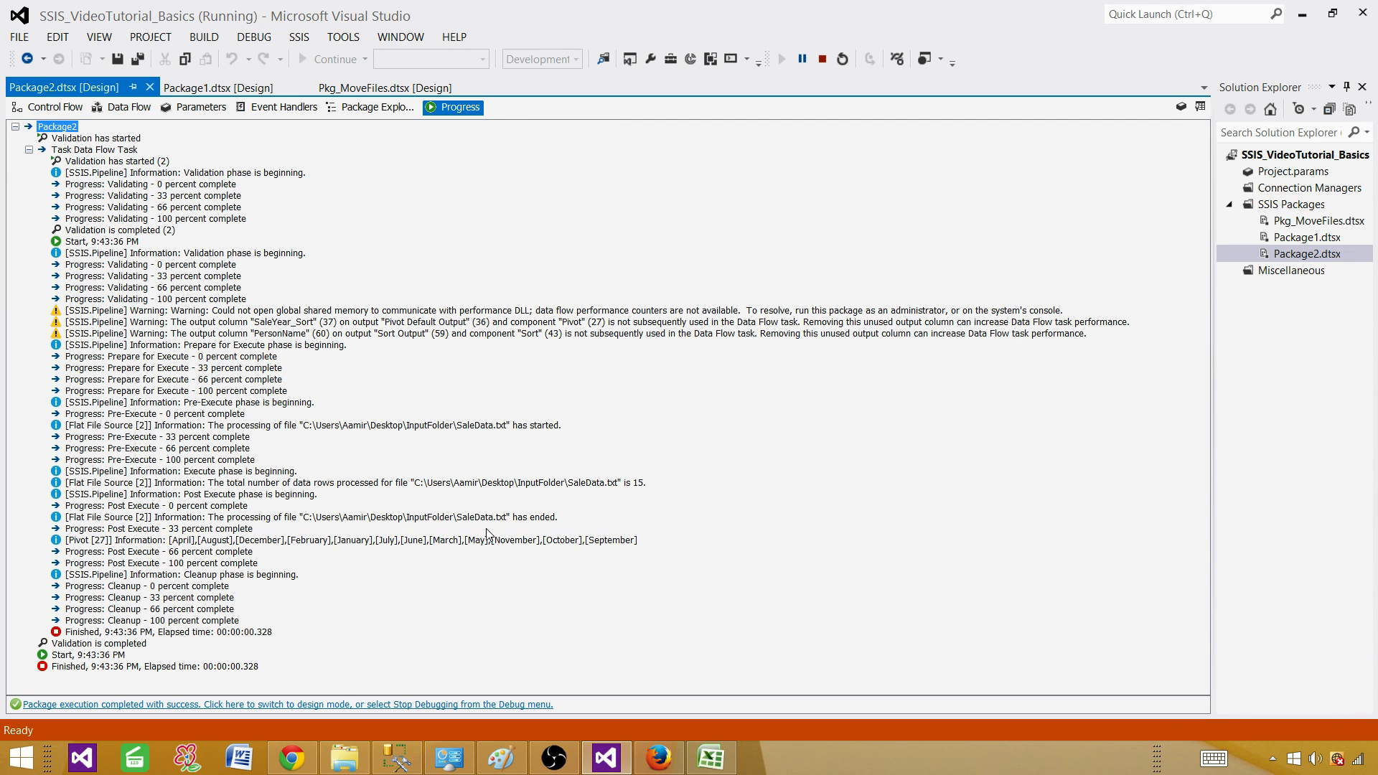
pyautogui.click(175, 542)
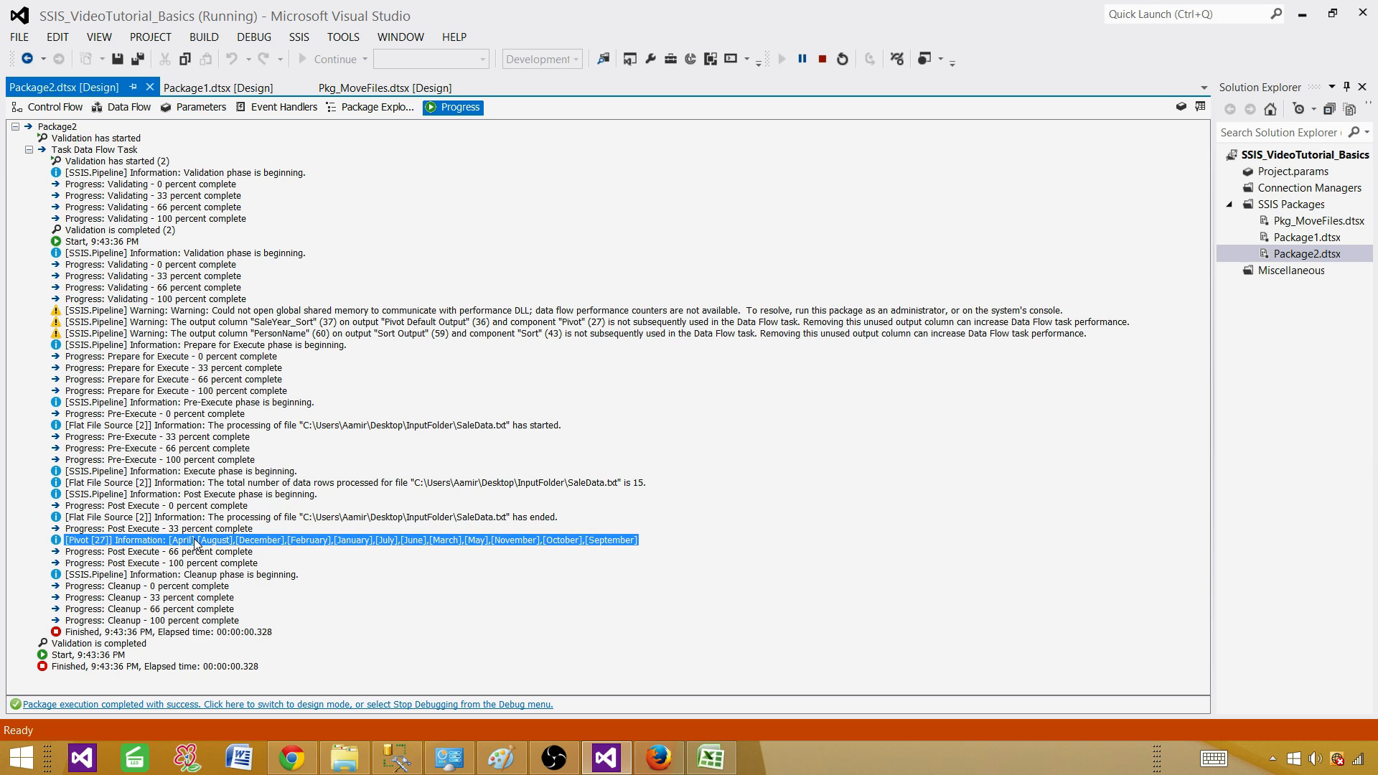
pyautogui.rightClick(192, 543)
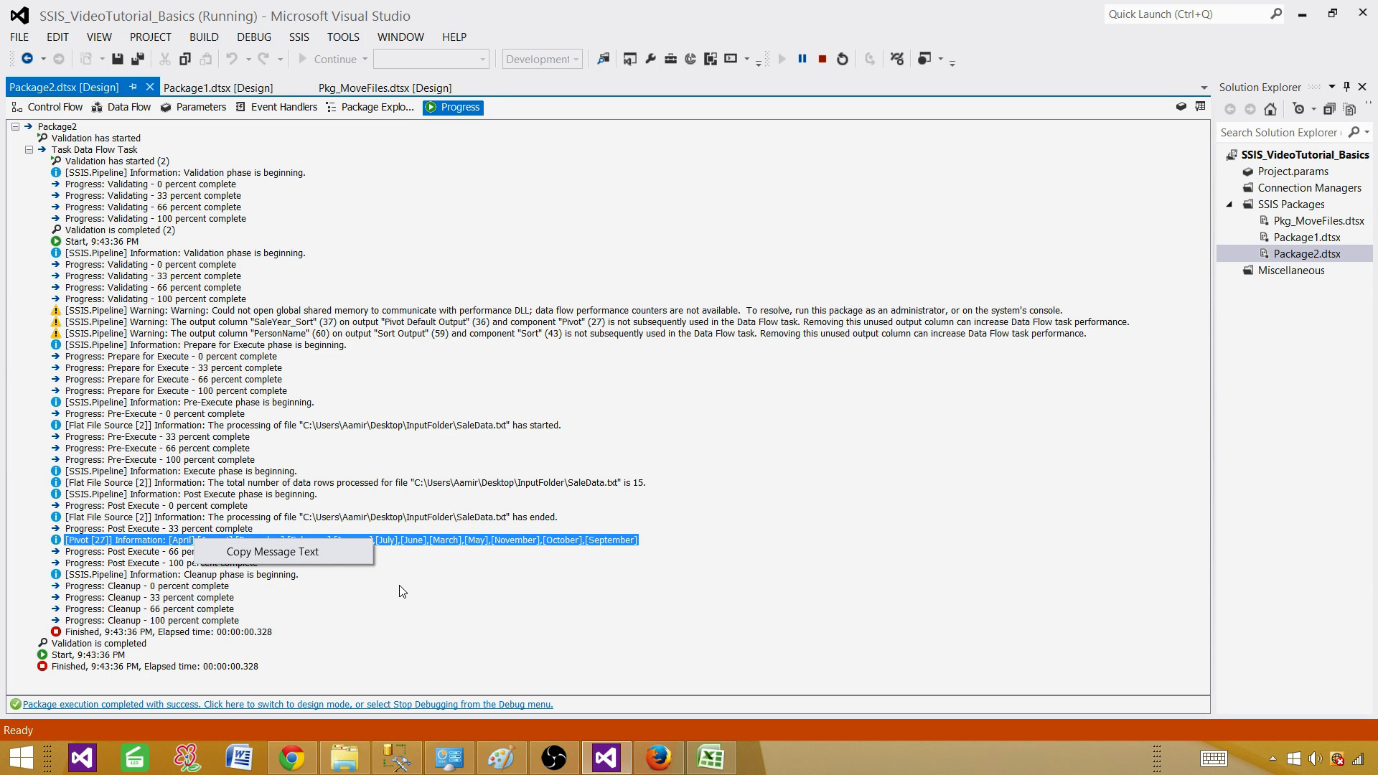
pyautogui.click(147, 546)
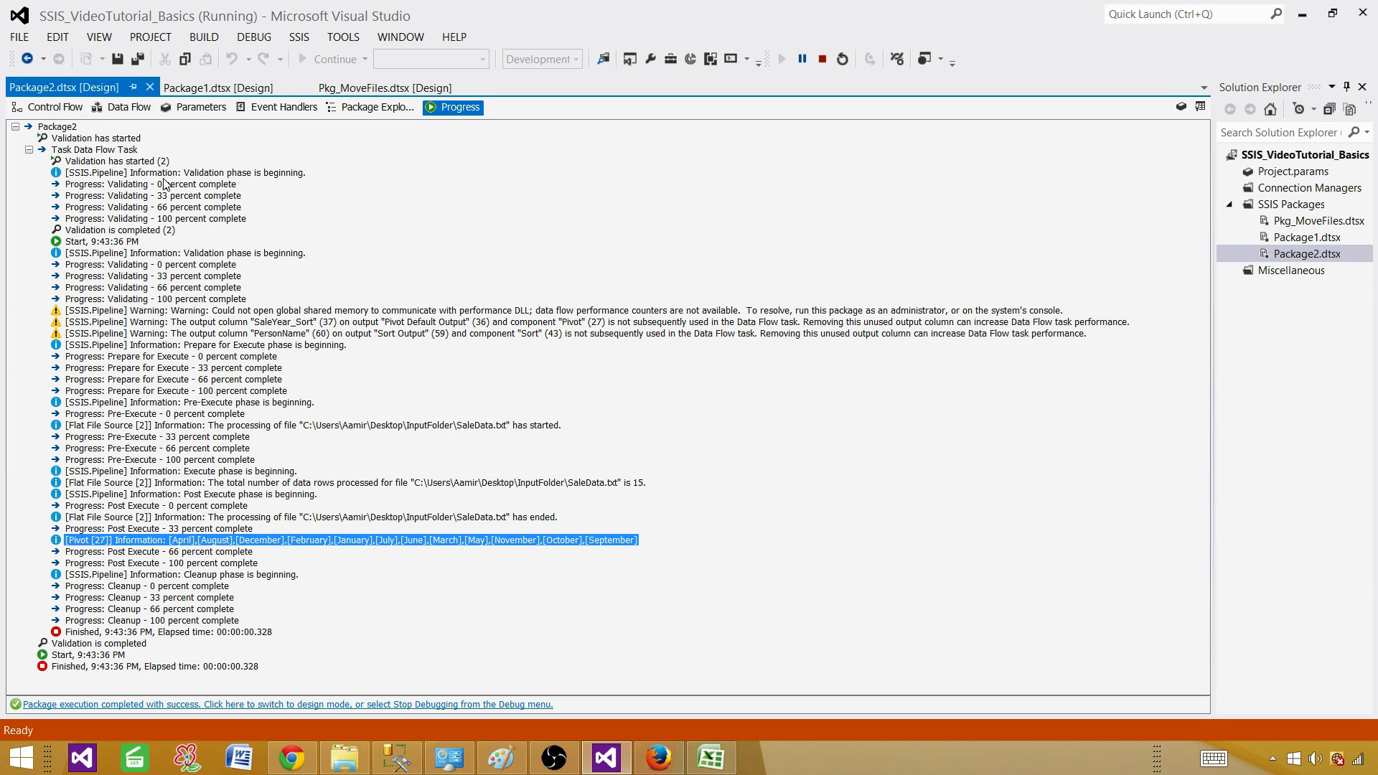
# Return to the control flow and reopen the Output window to view the reported month list again
pyautogui.click(55, 111)
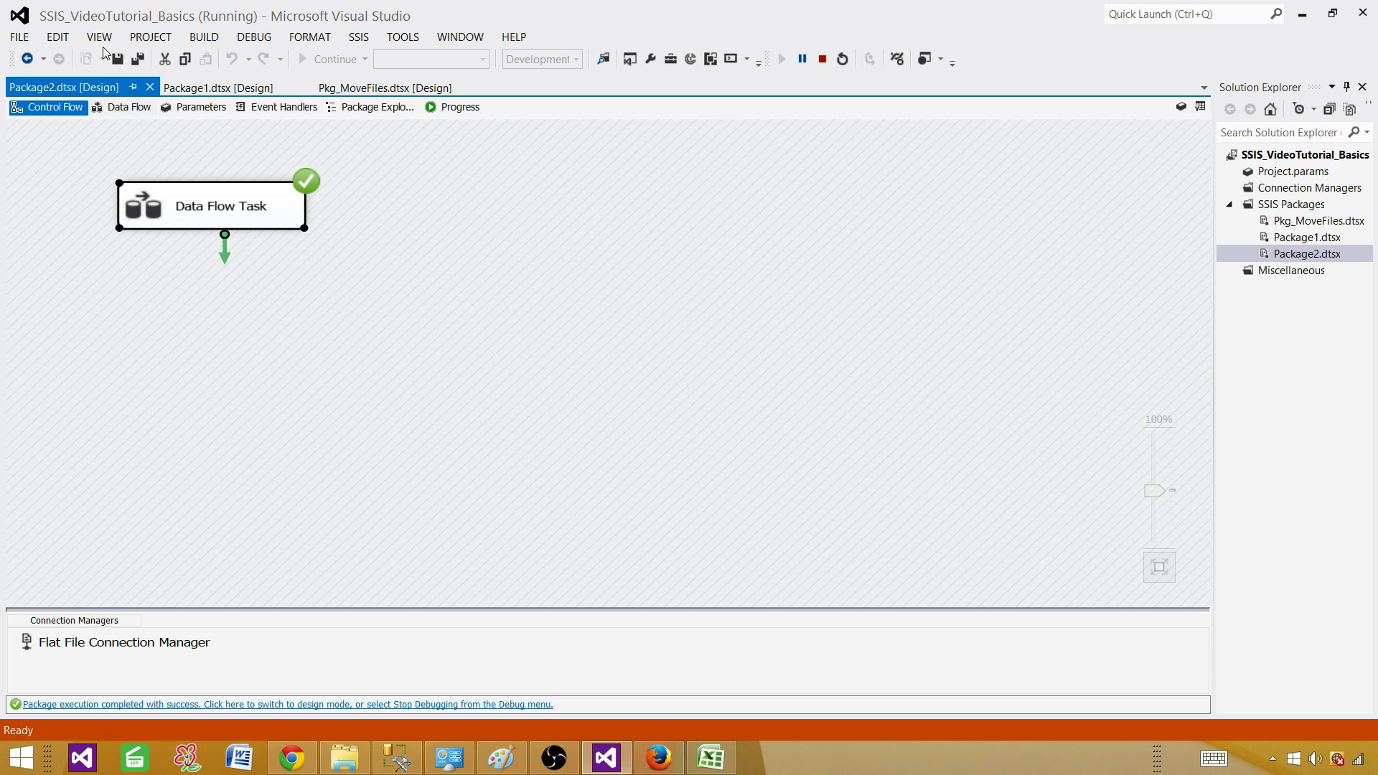
pyautogui.click(100, 38)
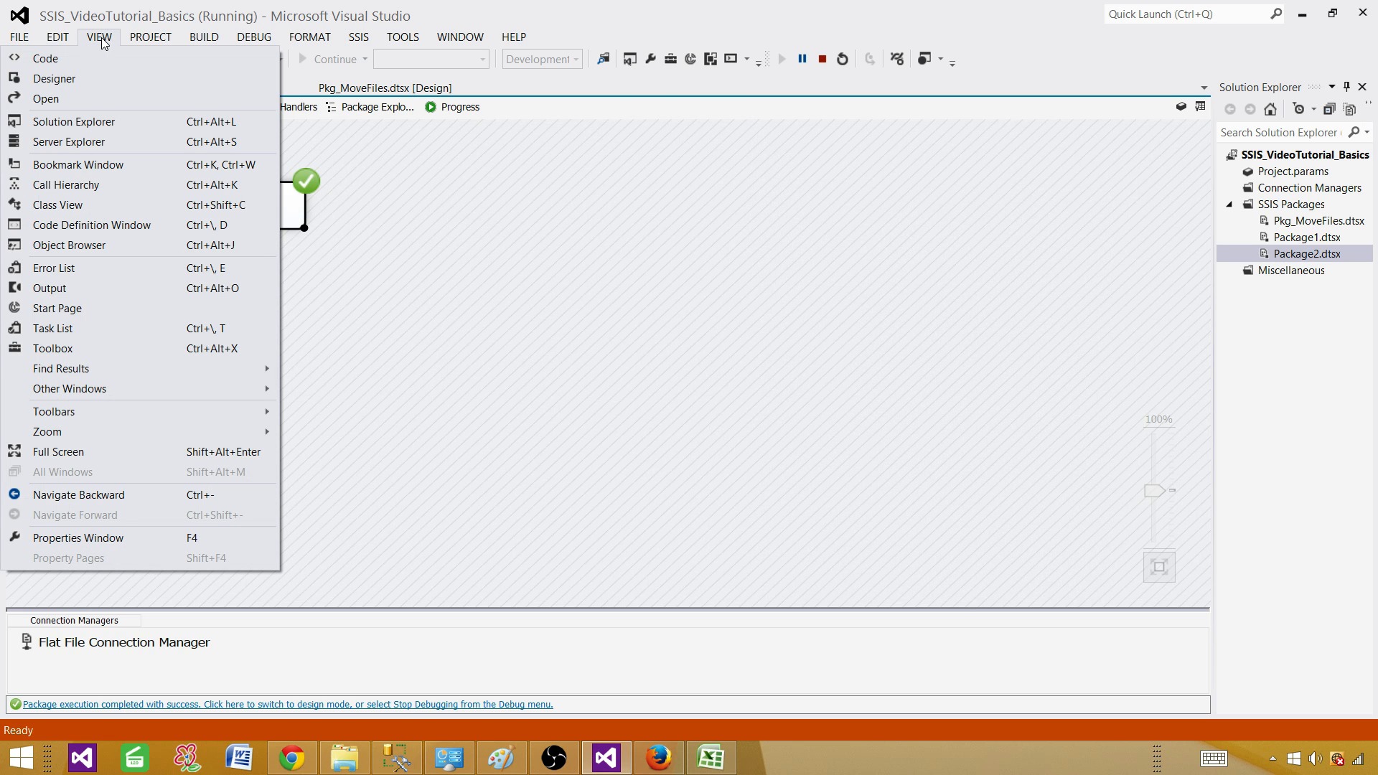
pyautogui.click(67, 288)
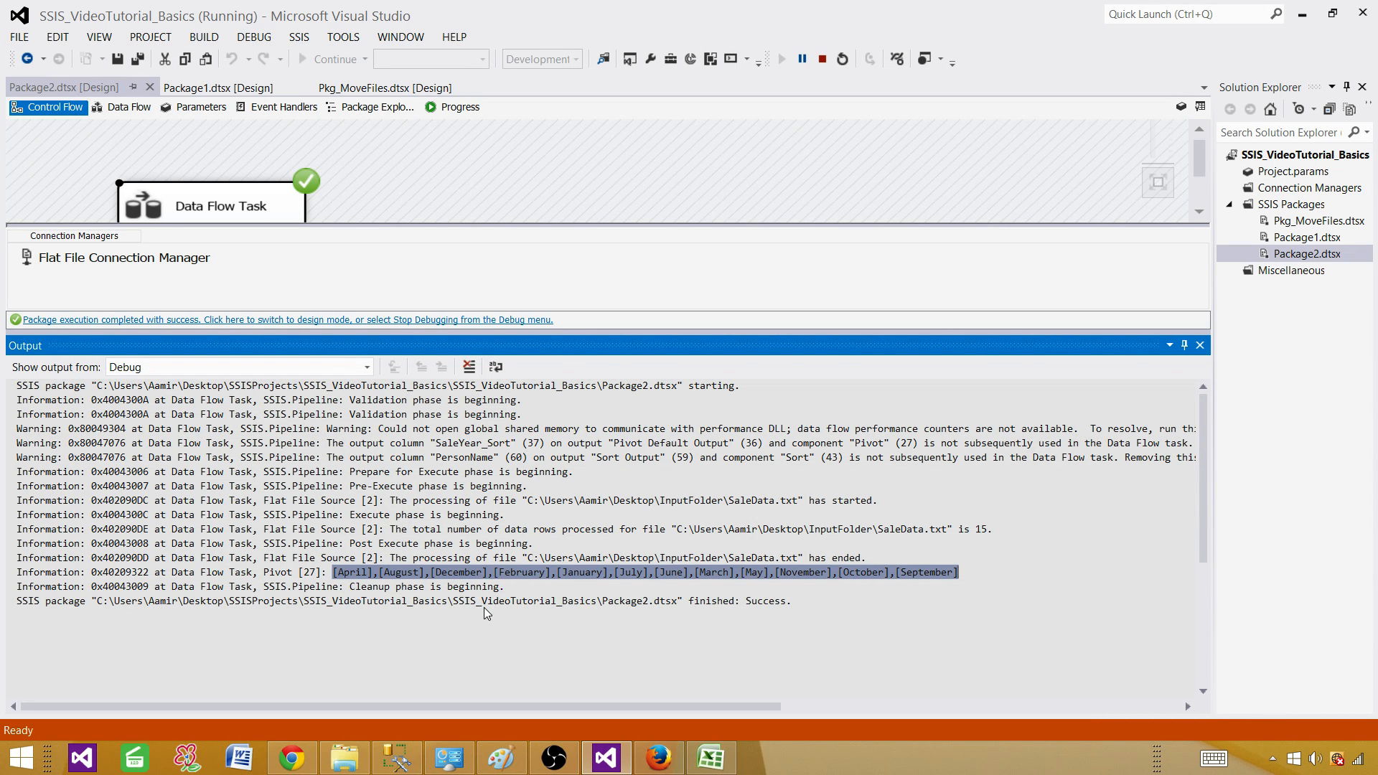
# Stop debugging, reopen the Pivot editor and replace the placeholder output column values with the copied bracketed month list
pyautogui.click(822, 59)
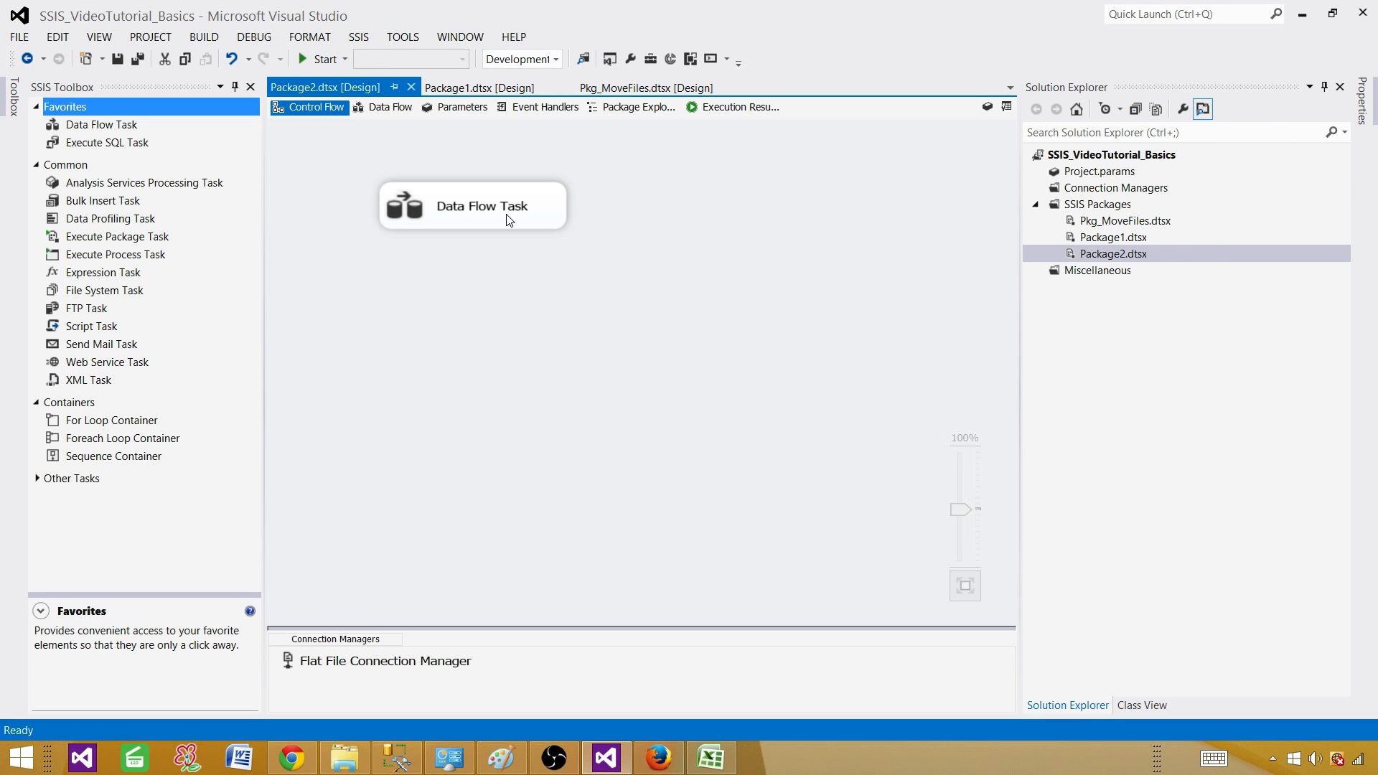
pyautogui.doubleClick(502, 212)
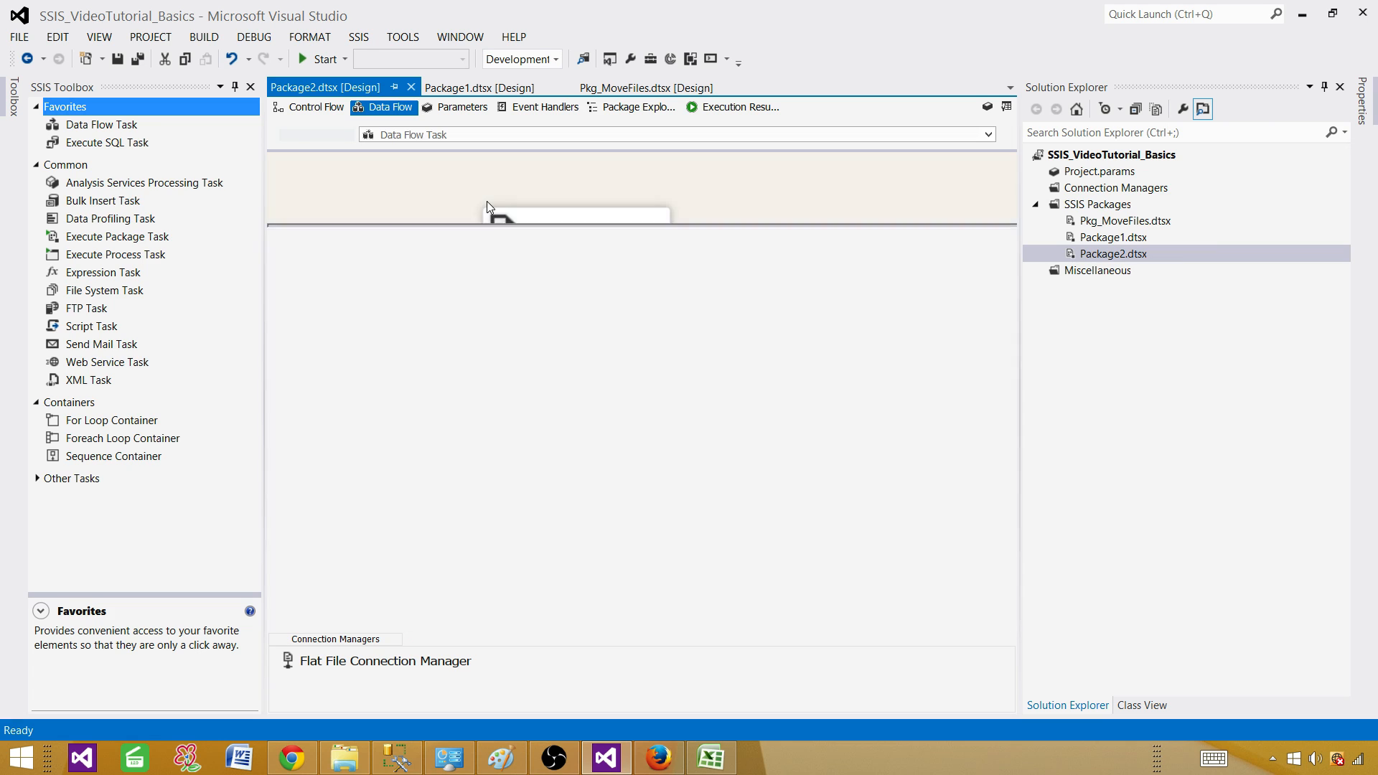
pyautogui.doubleClick(601, 399)
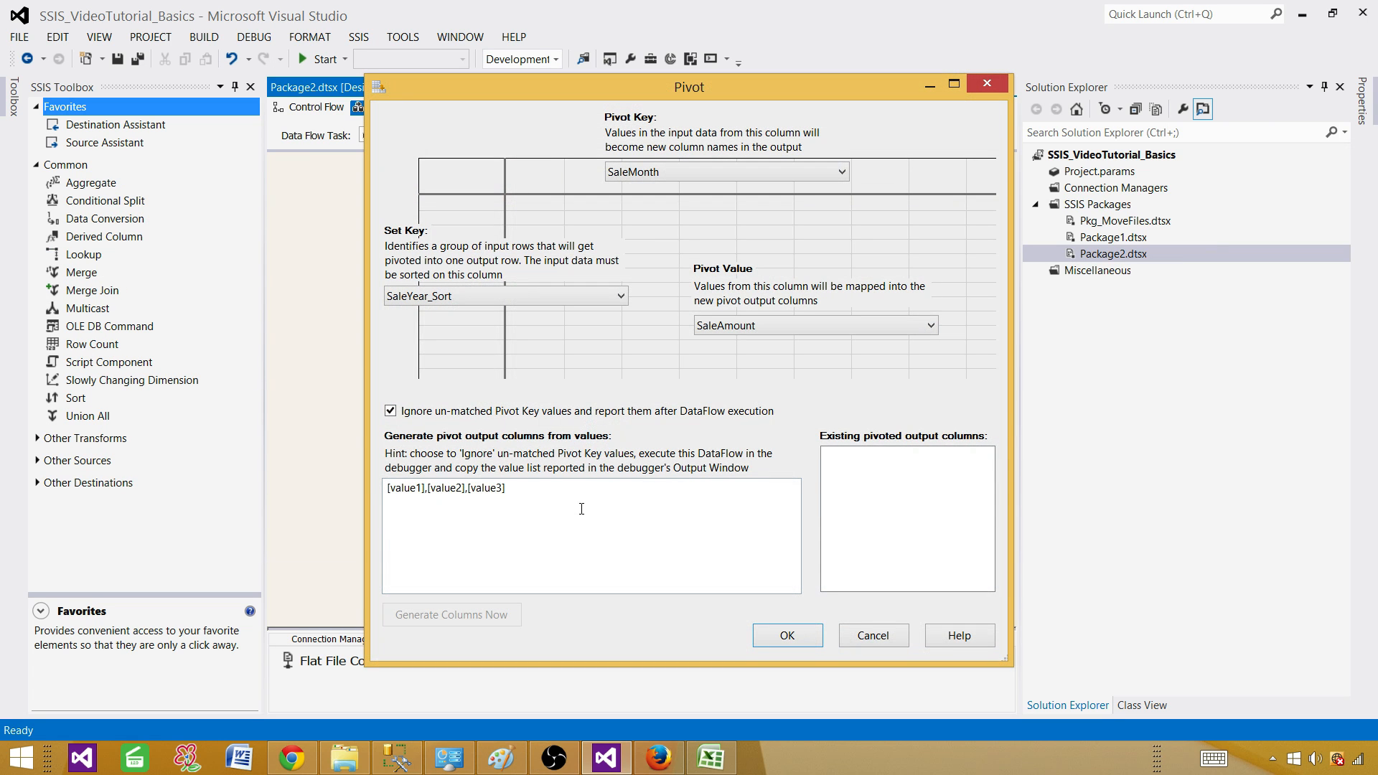
pyautogui.moveTo(508, 488); pyautogui.dragTo(227, 463)
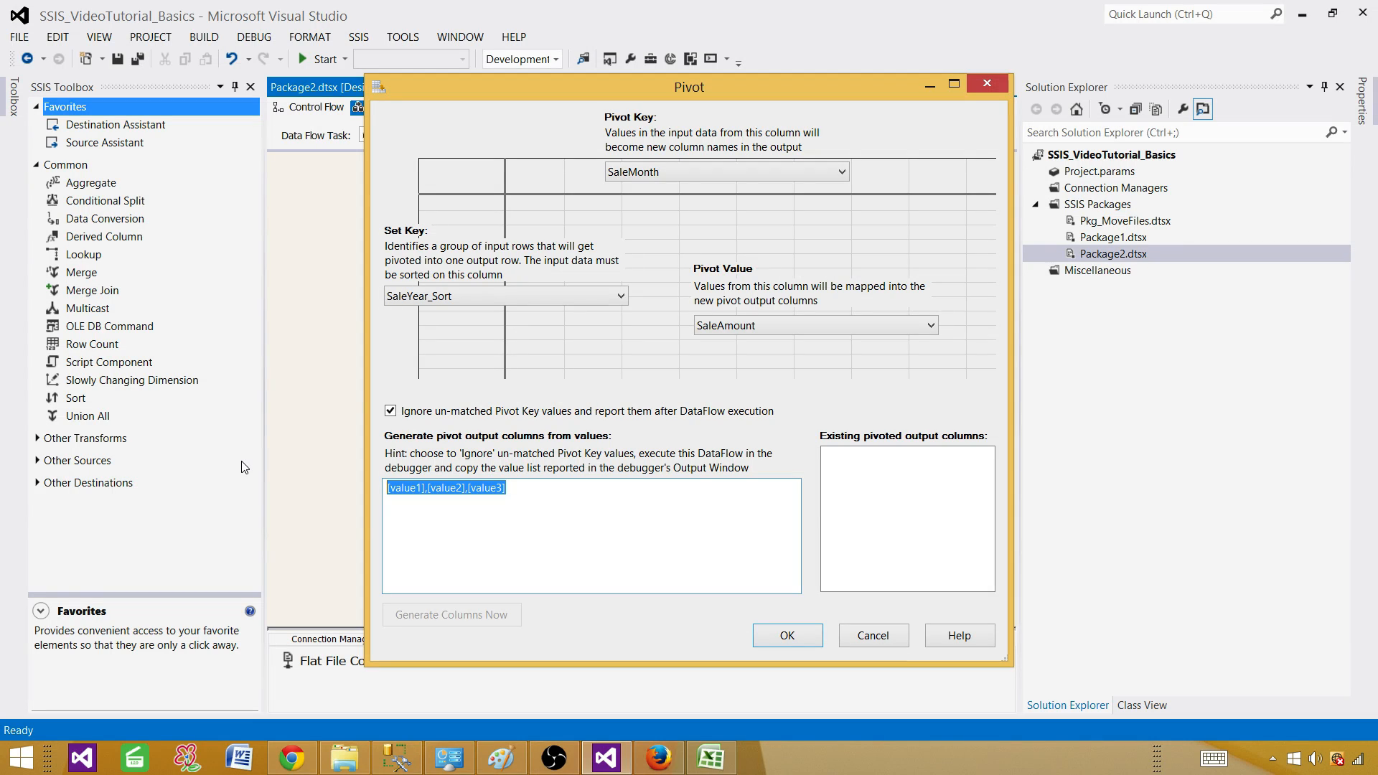
pyautogui.hotkey('ctrl', 'v')
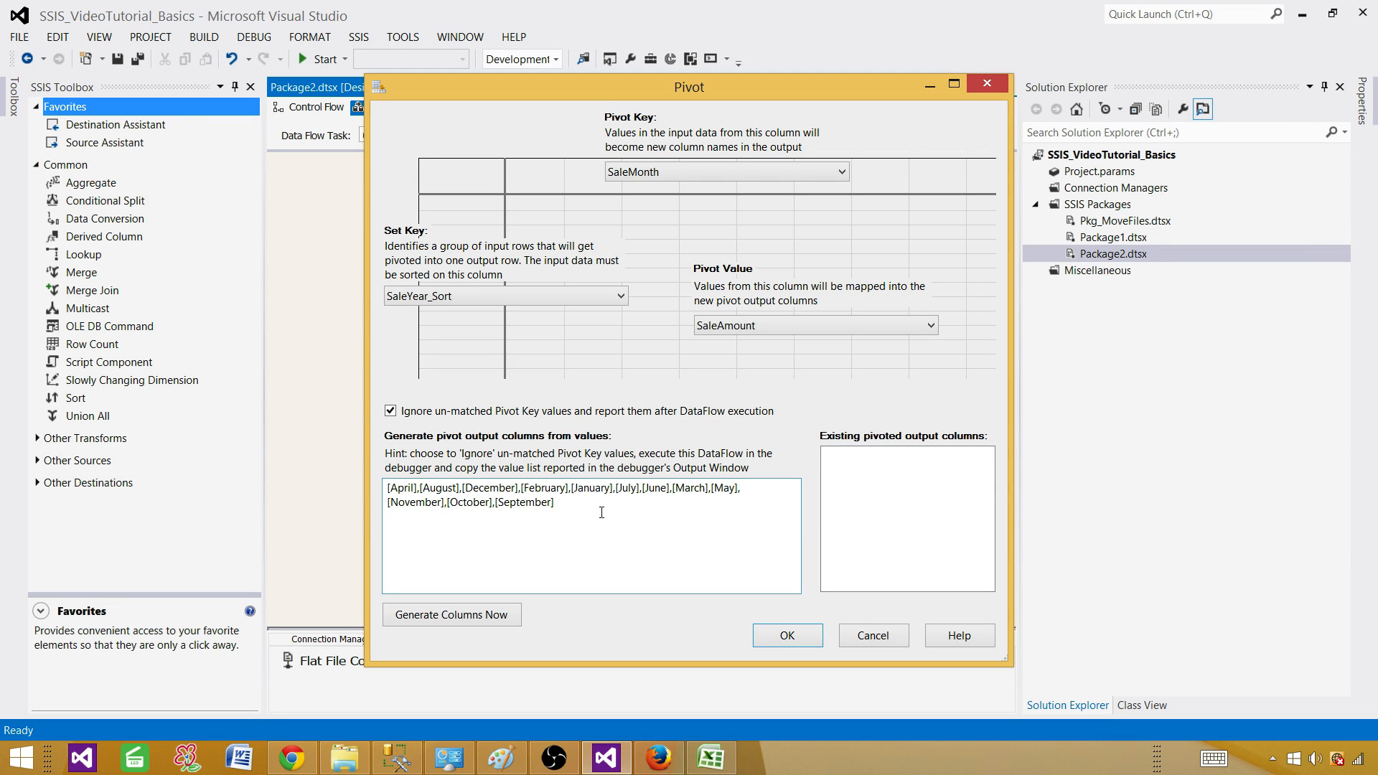
# Turn off ignoring un-matched Pivot Key values and select December in the list of output column values
pyautogui.click(390, 411)
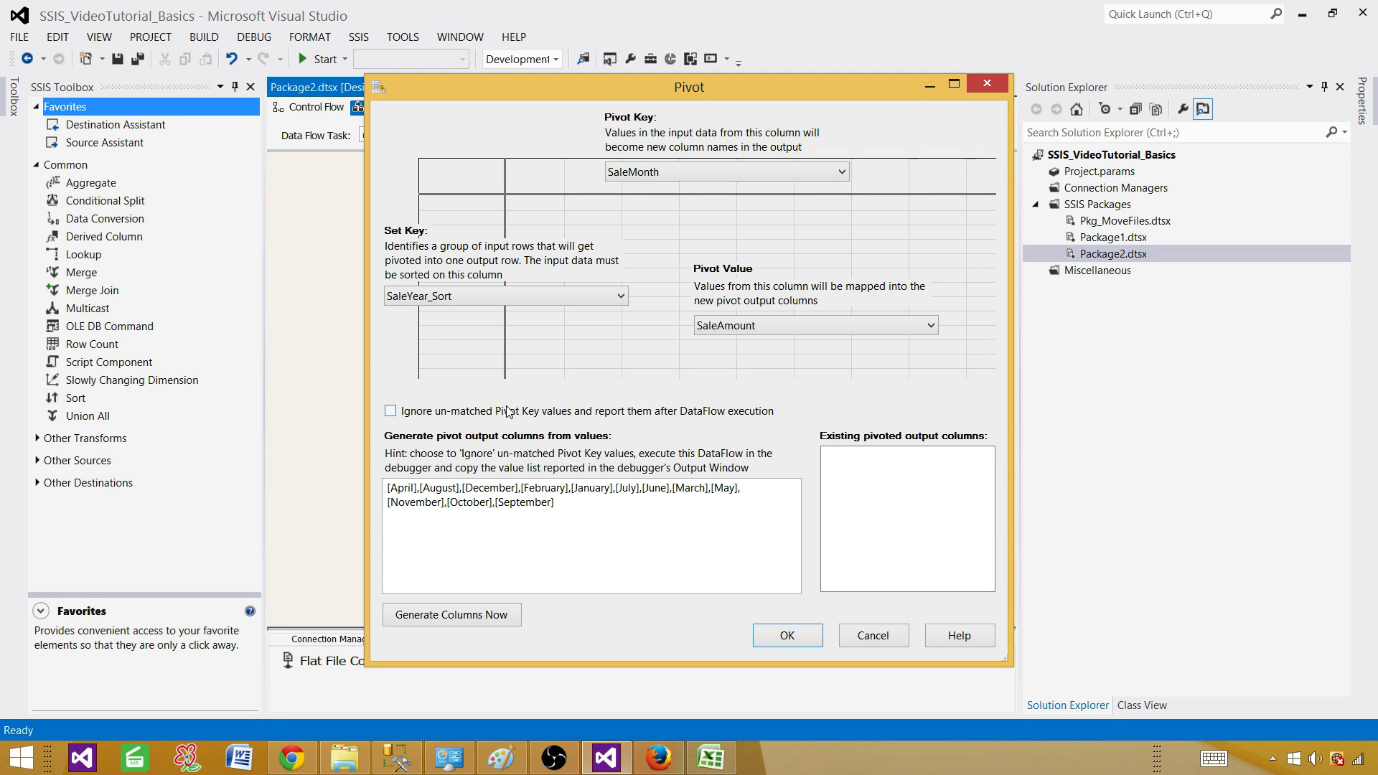
pyautogui.click(476, 490)
pyautogui.moveTo(465, 488); pyautogui.dragTo(512, 487)
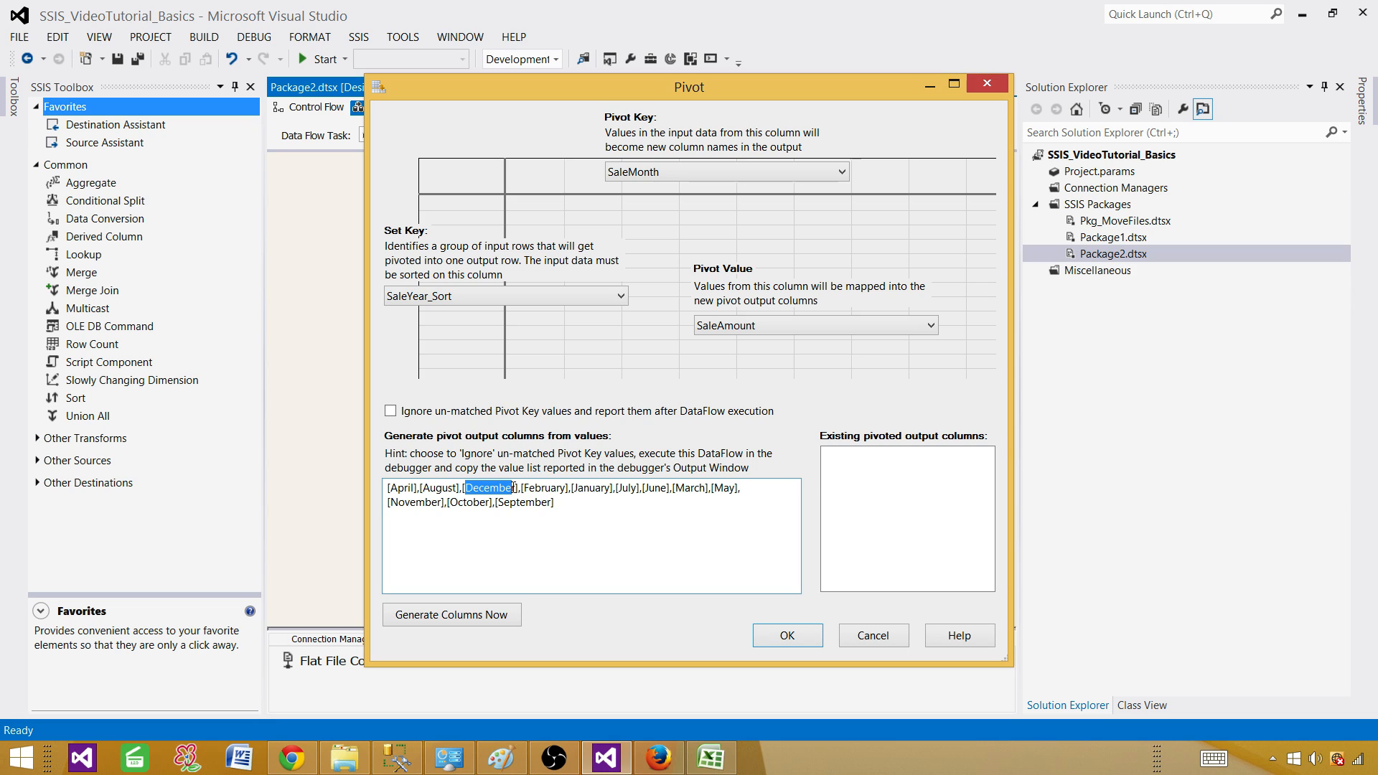
# Generate the pivot output columns from the bracketed month list, copy the generation results message and dismiss it
pyautogui.moveTo(415, 492); pyautogui.dragTo(388, 490)
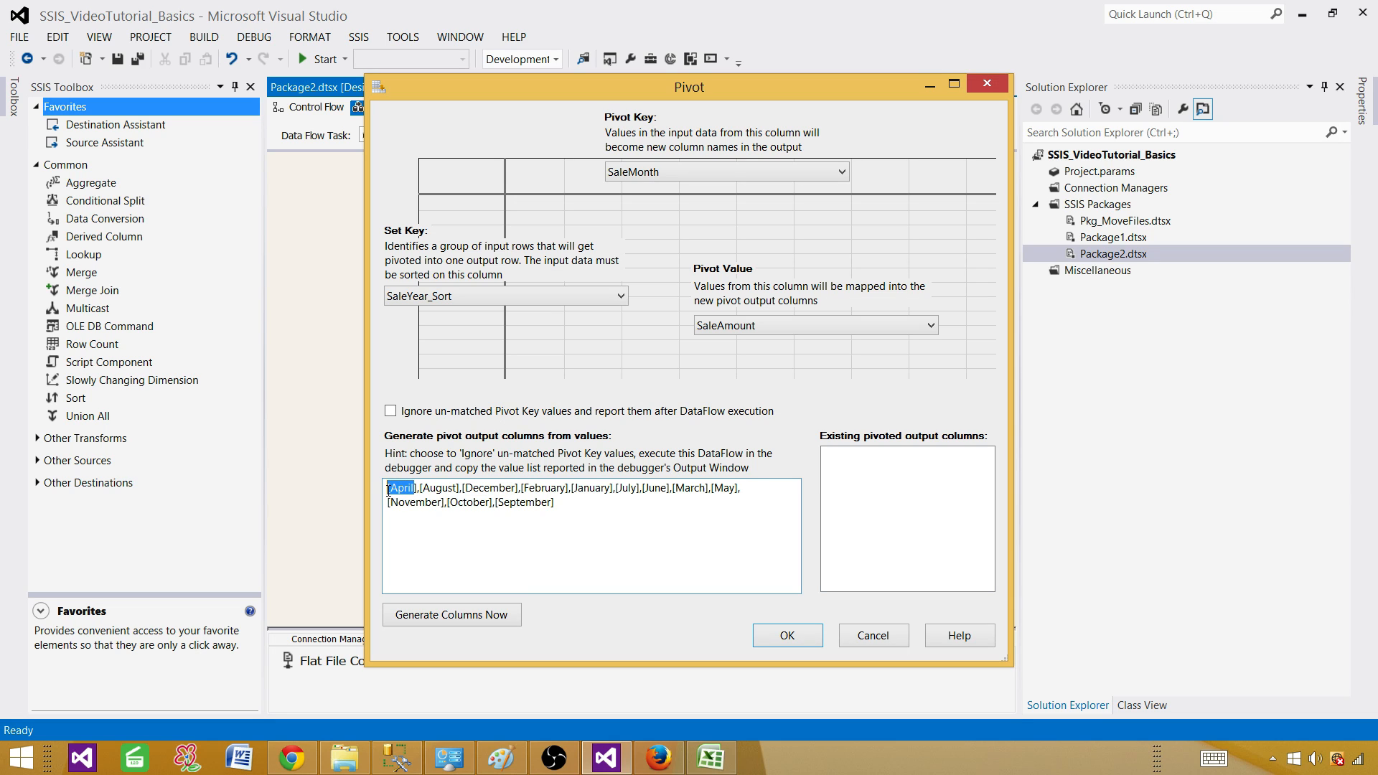
pyautogui.click(442, 506)
pyautogui.moveTo(557, 503); pyautogui.dragTo(473, 398)
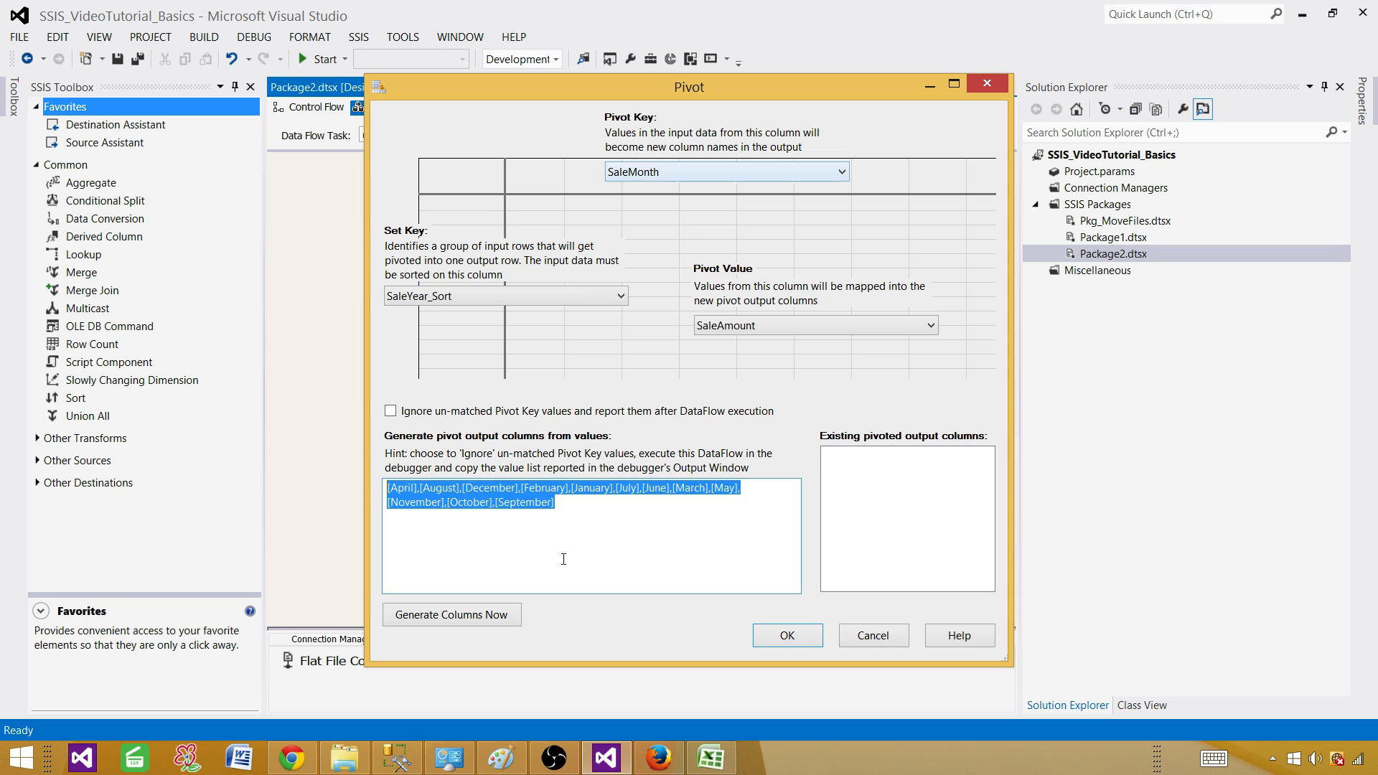
pyautogui.moveTo(570, 506); pyautogui.dragTo(393, 485)
pyautogui.click(536, 527)
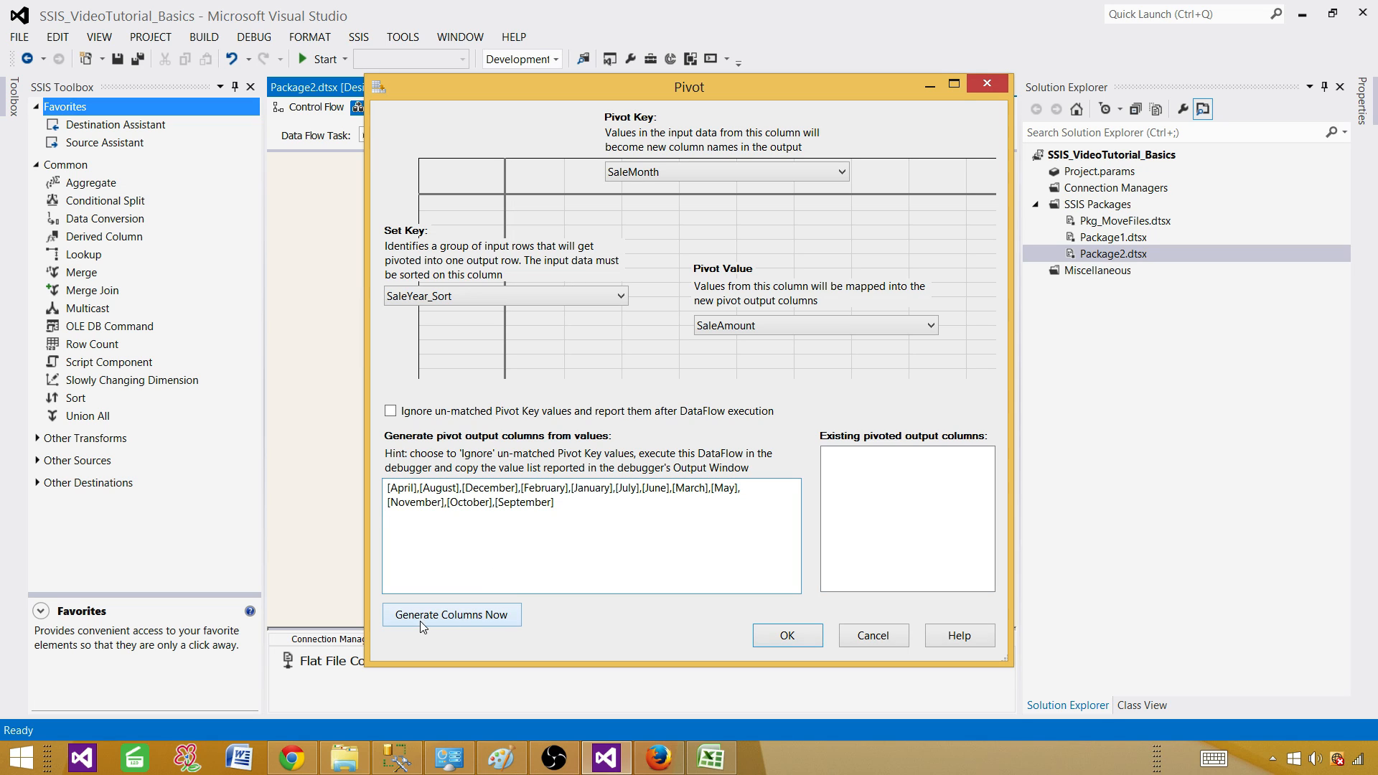
pyautogui.click(460, 622)
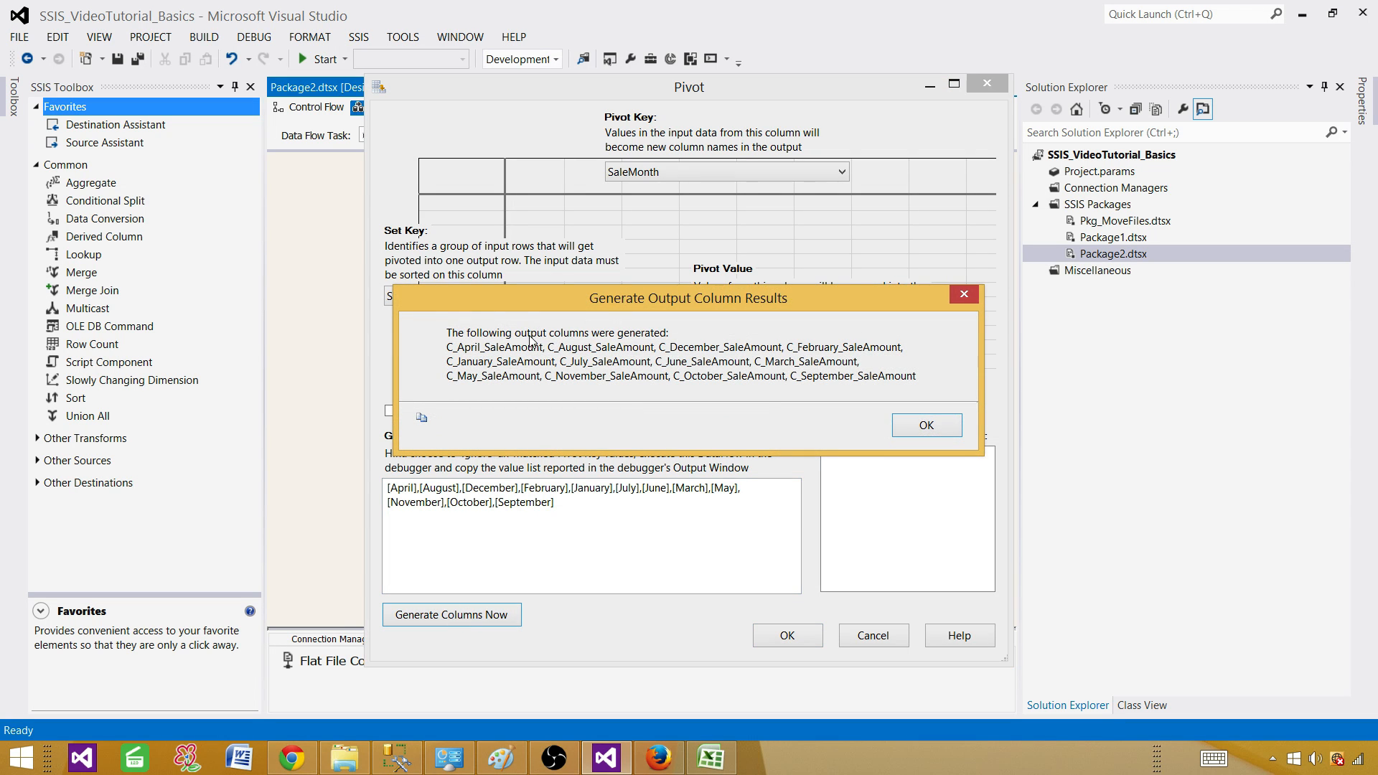
pyautogui.click(423, 419)
pyautogui.click(941, 431)
# Review the existing pivoted output columns against the month list and accept the Pivot settings
pyautogui.scroll(-1, 988, 551)
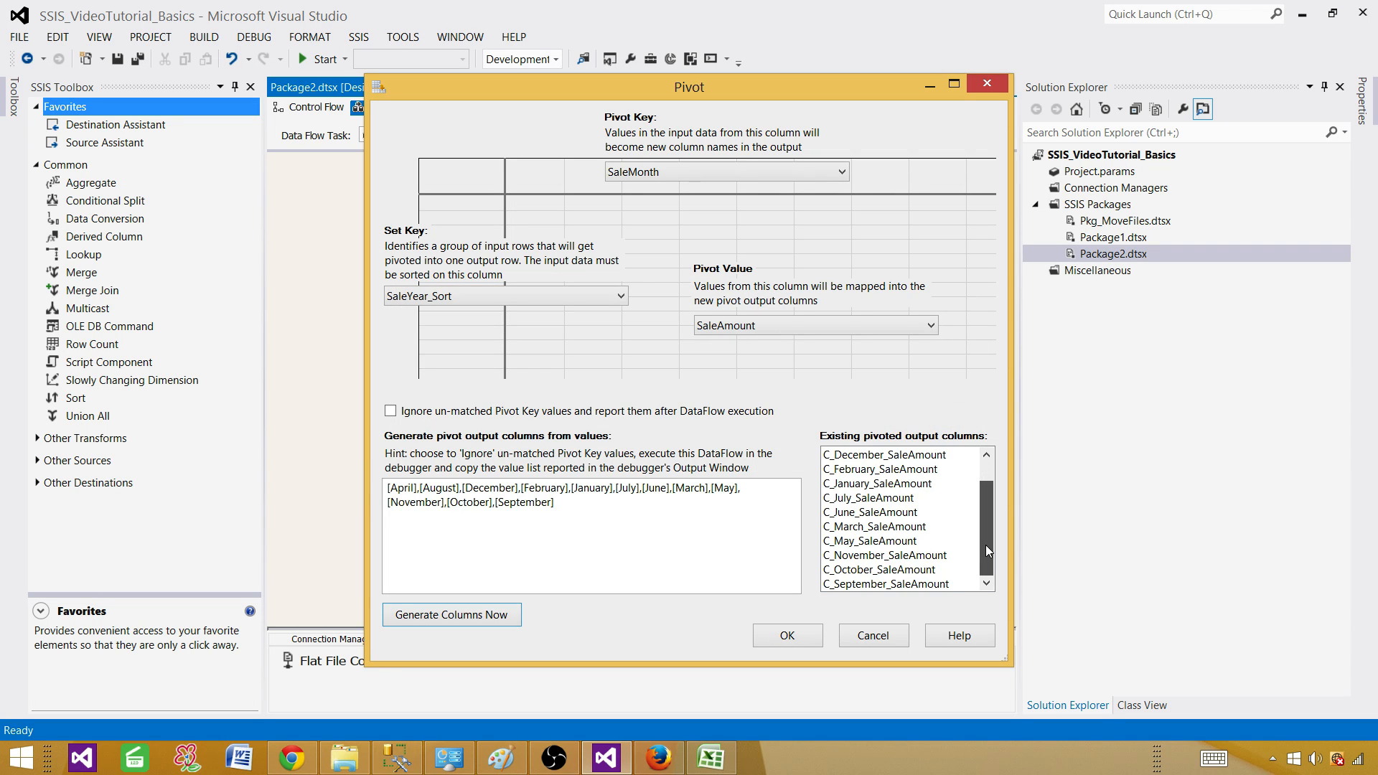
pyautogui.click(868, 471)
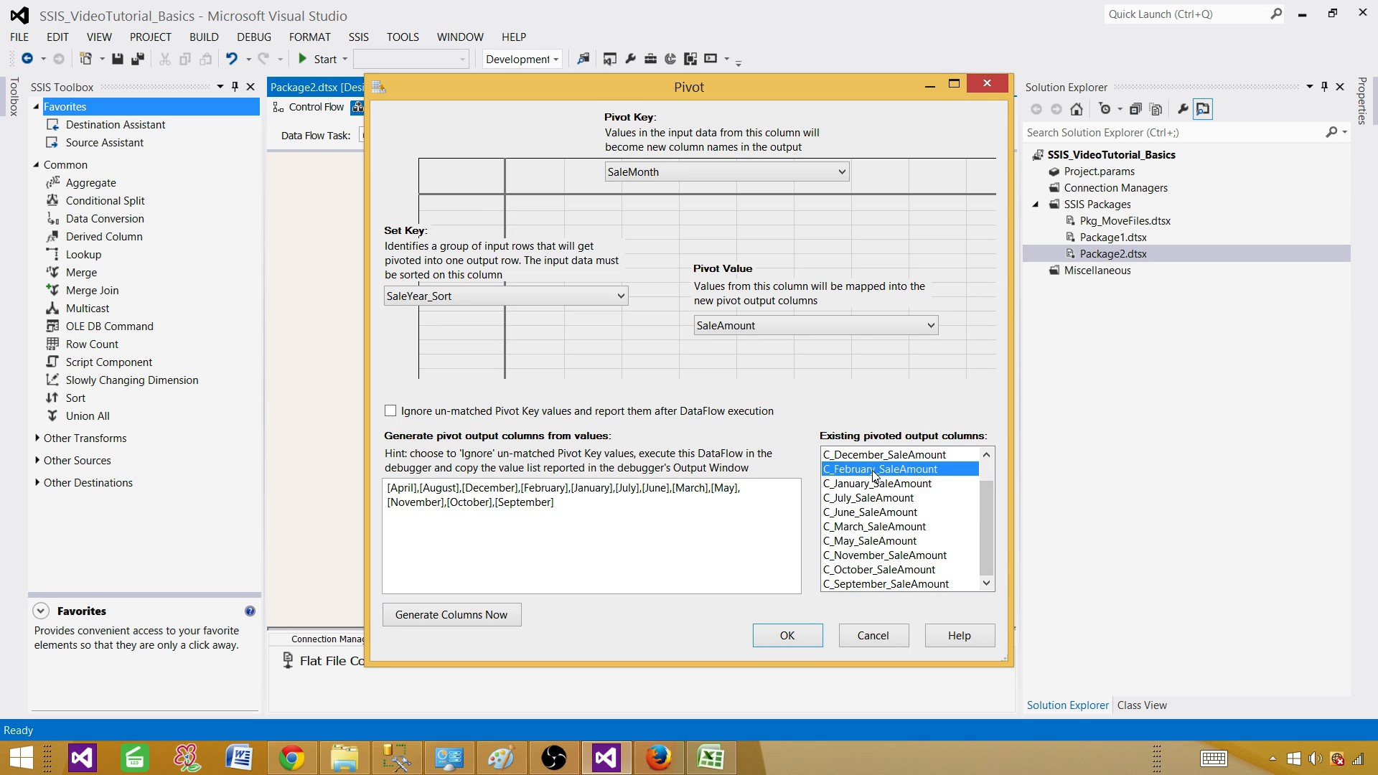
pyautogui.scroll(1, 874, 475)
pyautogui.click(842, 456)
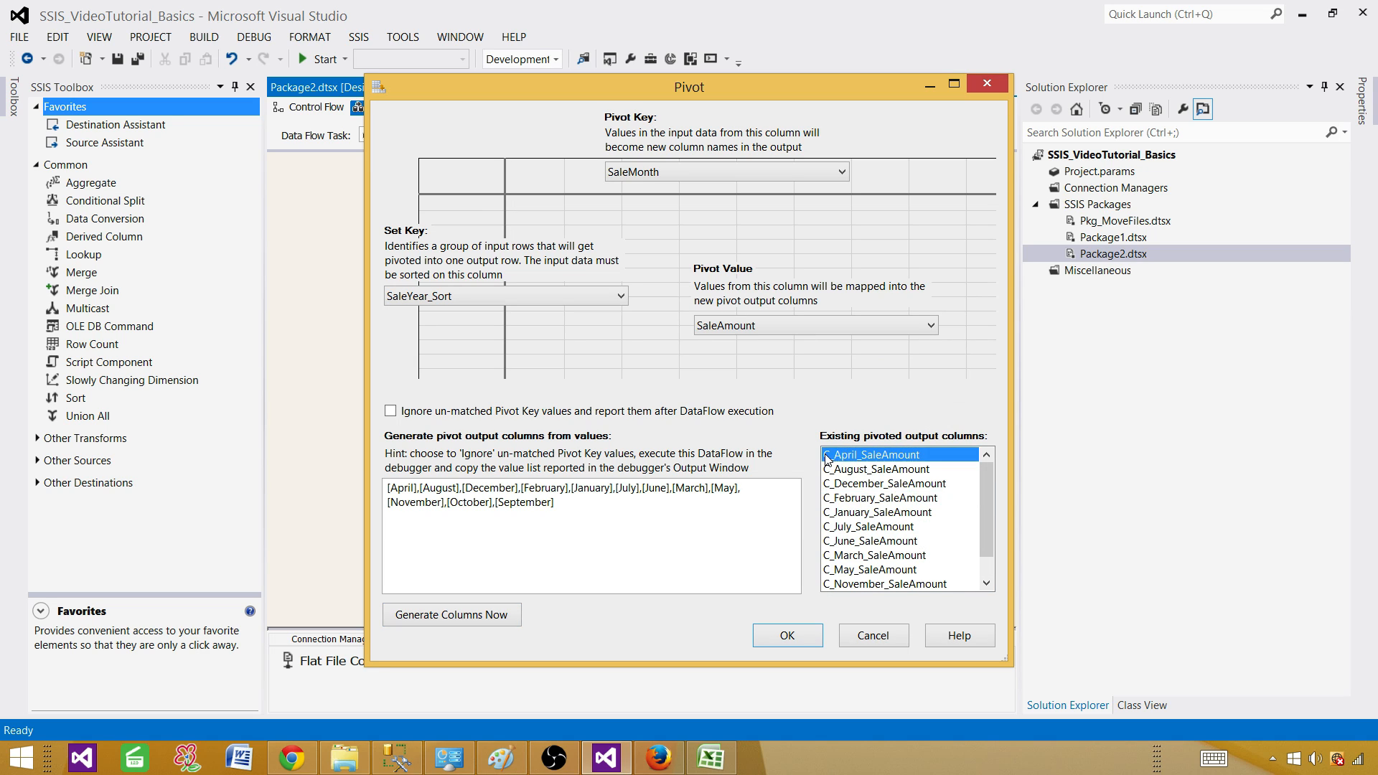
pyautogui.click(897, 526)
pyautogui.scroll(-1, 937, 511)
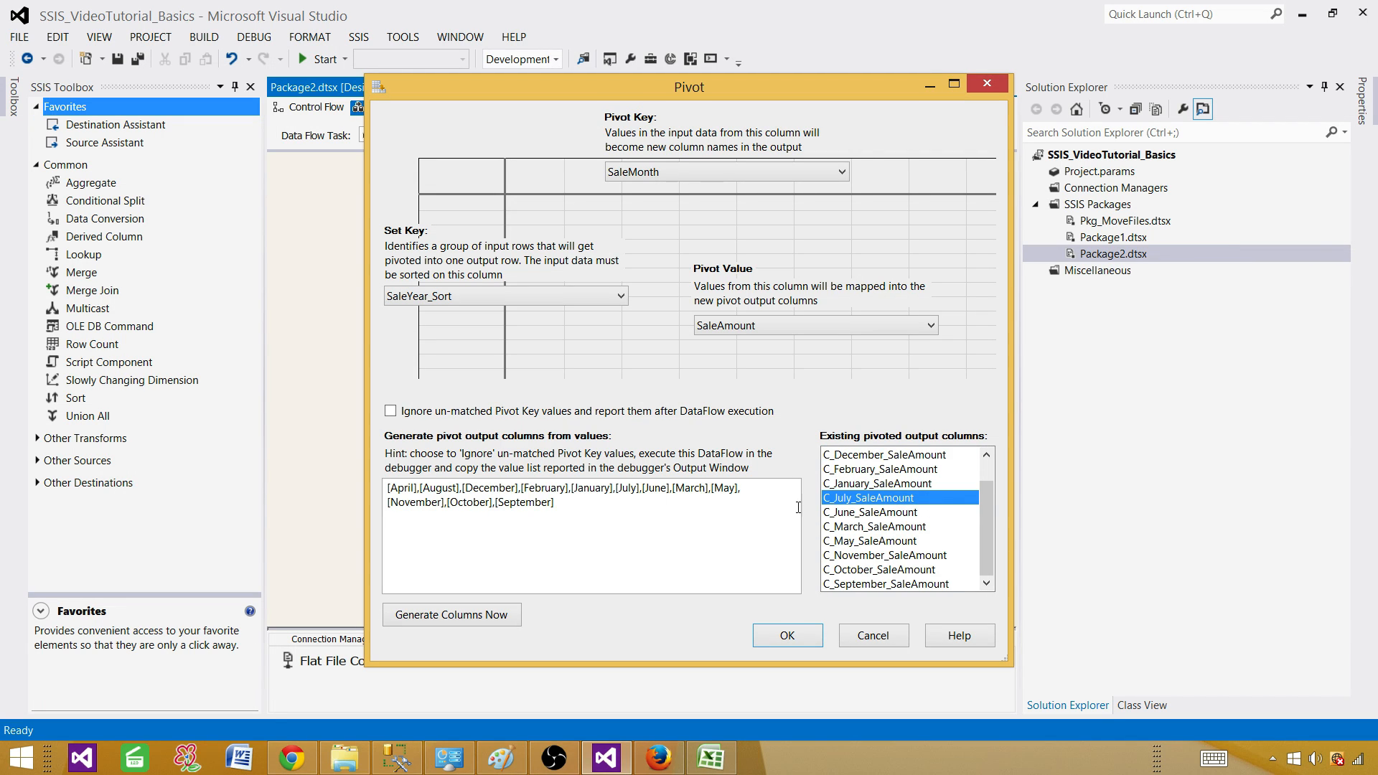
pyautogui.click(411, 488)
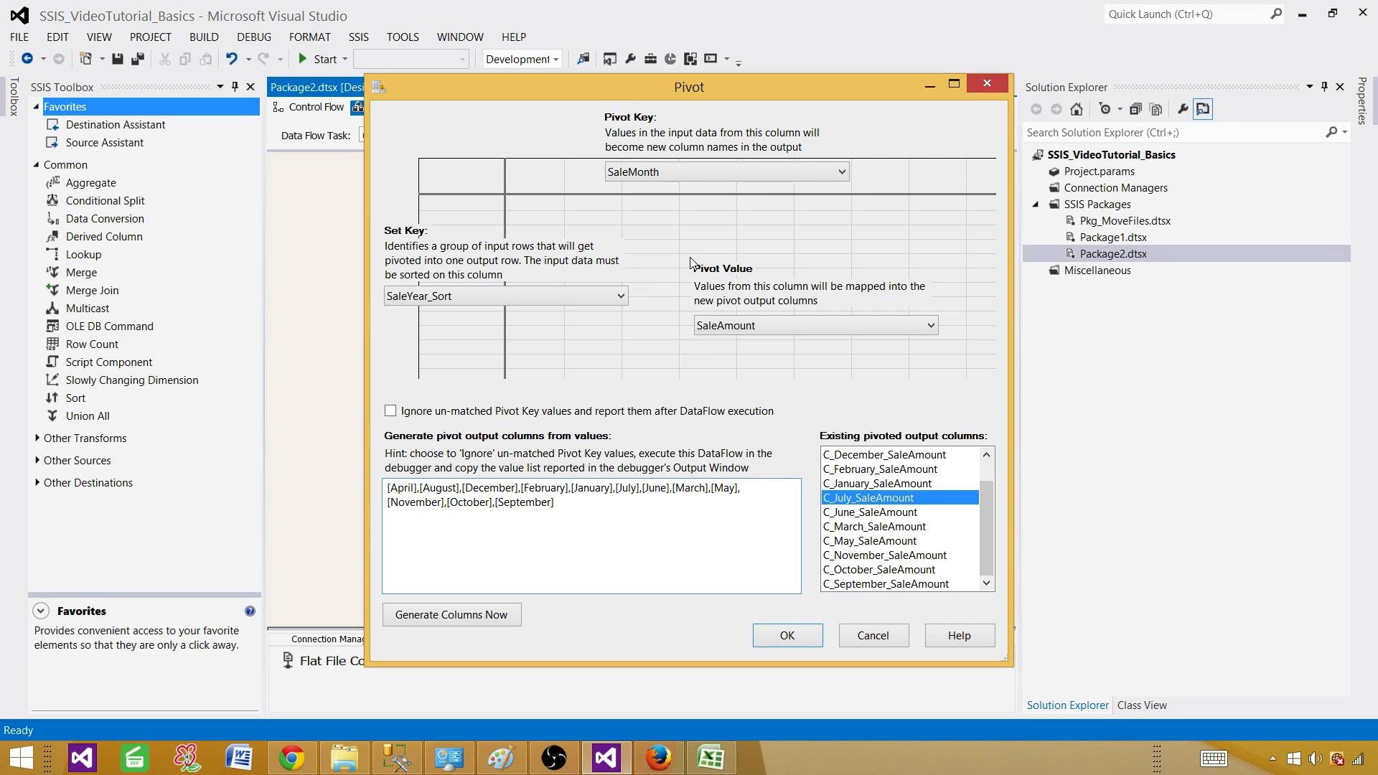
pyautogui.click(789, 633)
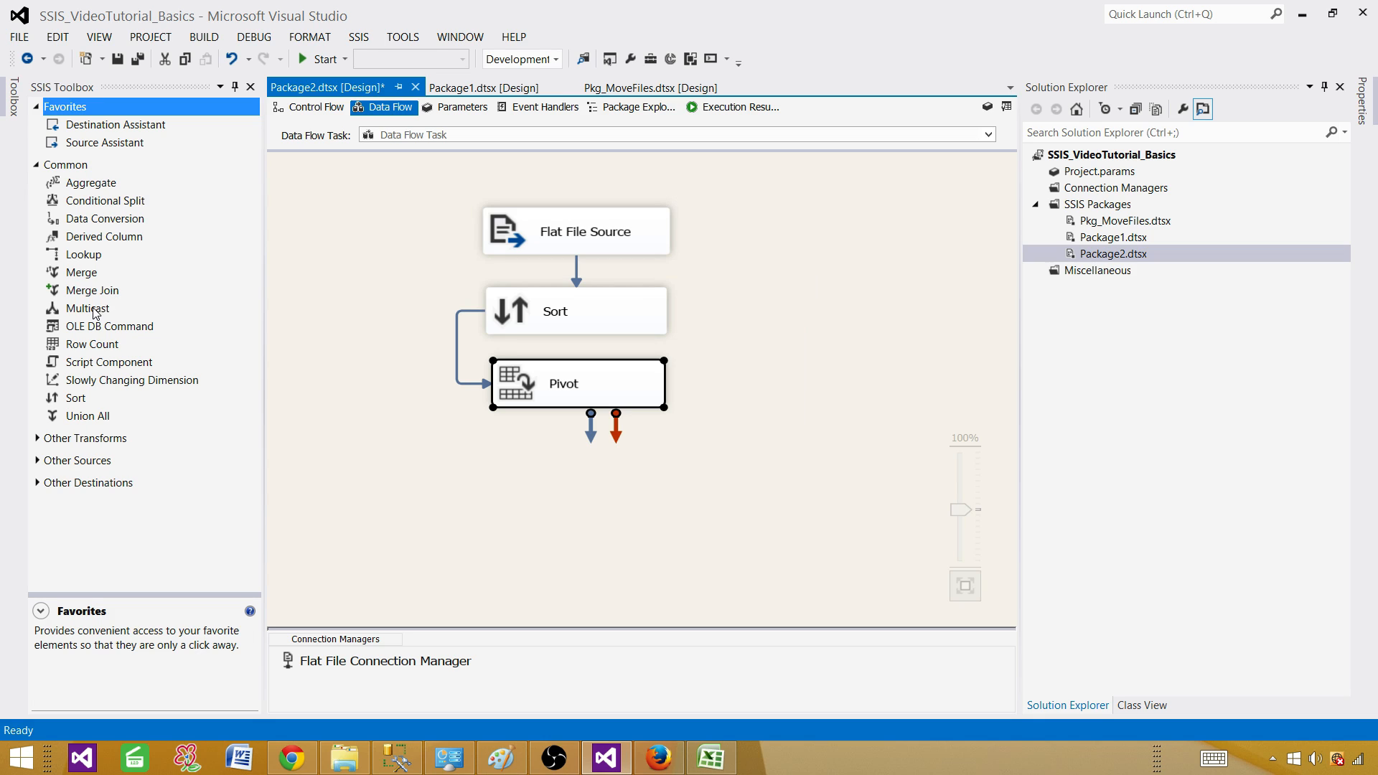
# Add a Multicast below the Pivot and connect the Pivot's default output to it
pyautogui.moveTo(96, 310); pyautogui.dragTo(494, 468)
pyautogui.click(706, 438)
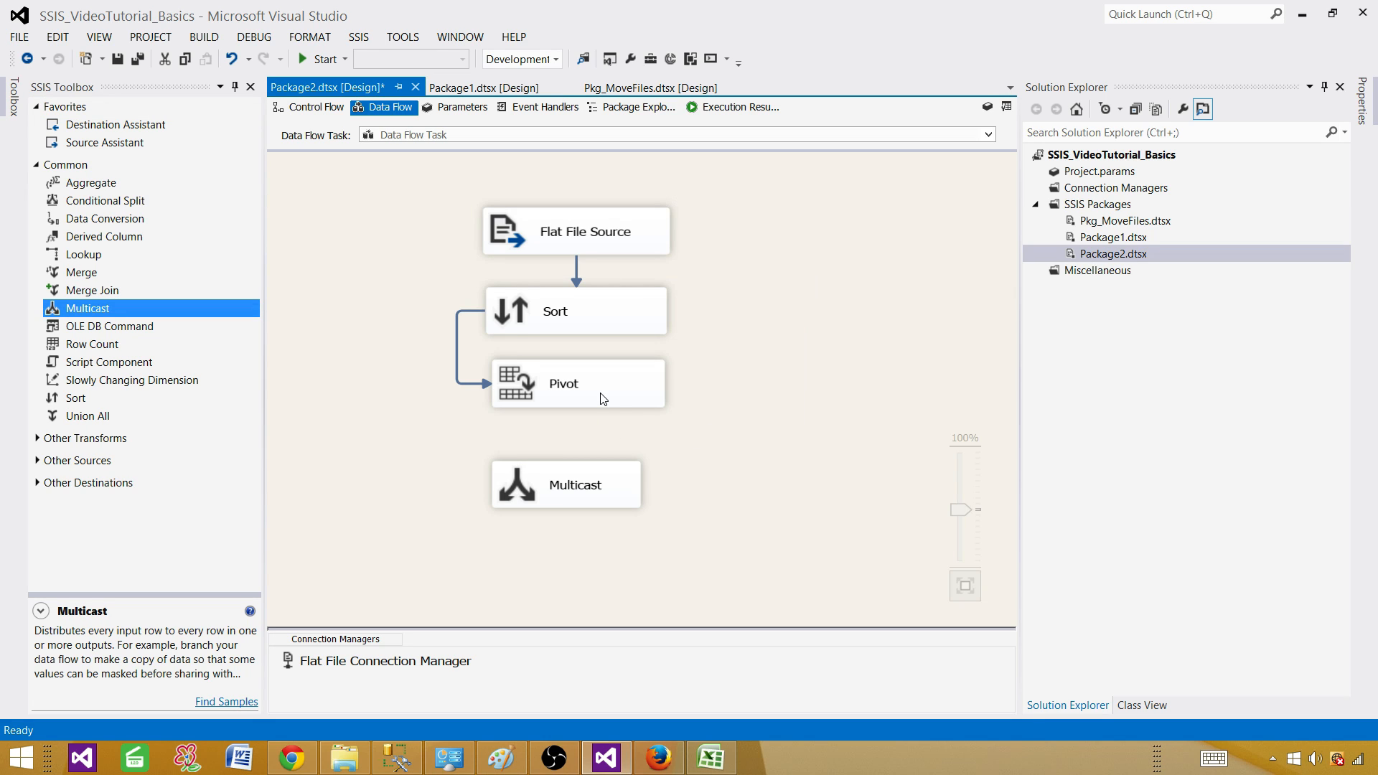
pyautogui.click(601, 397)
pyautogui.moveTo(595, 438); pyautogui.dragTo(666, 507)
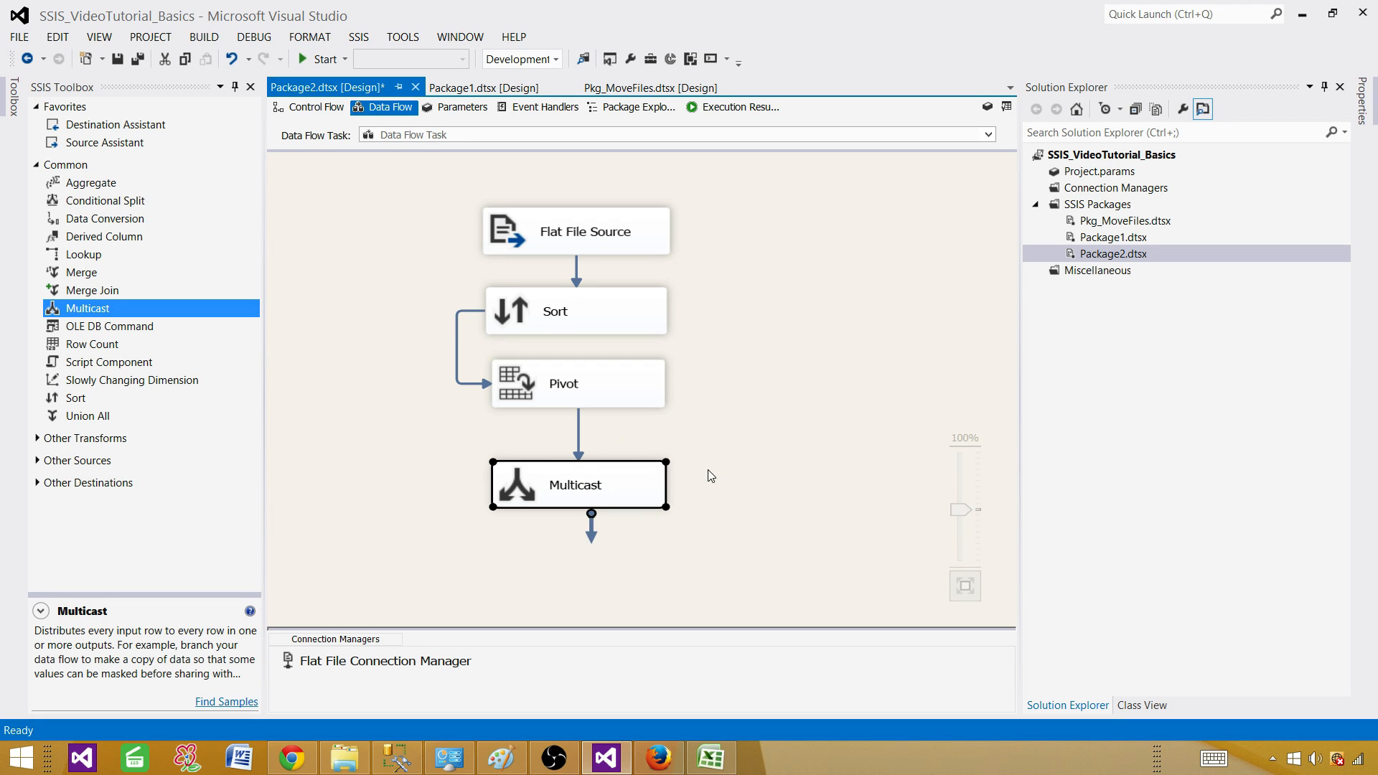
# Enable a data viewer on the path between Pivot and Multicast, displaying all output columns
pyautogui.click(708, 473)
pyautogui.doubleClick(580, 439)
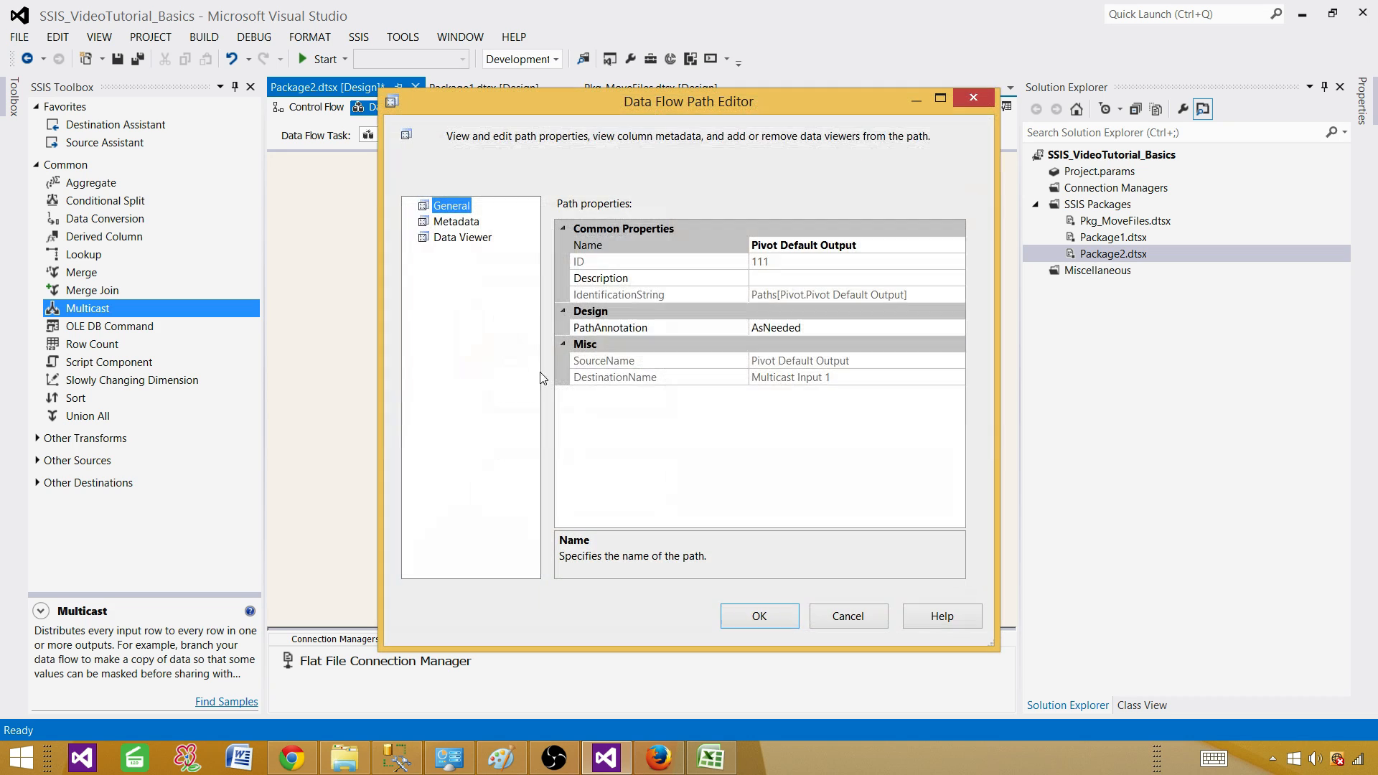
pyautogui.click(462, 239)
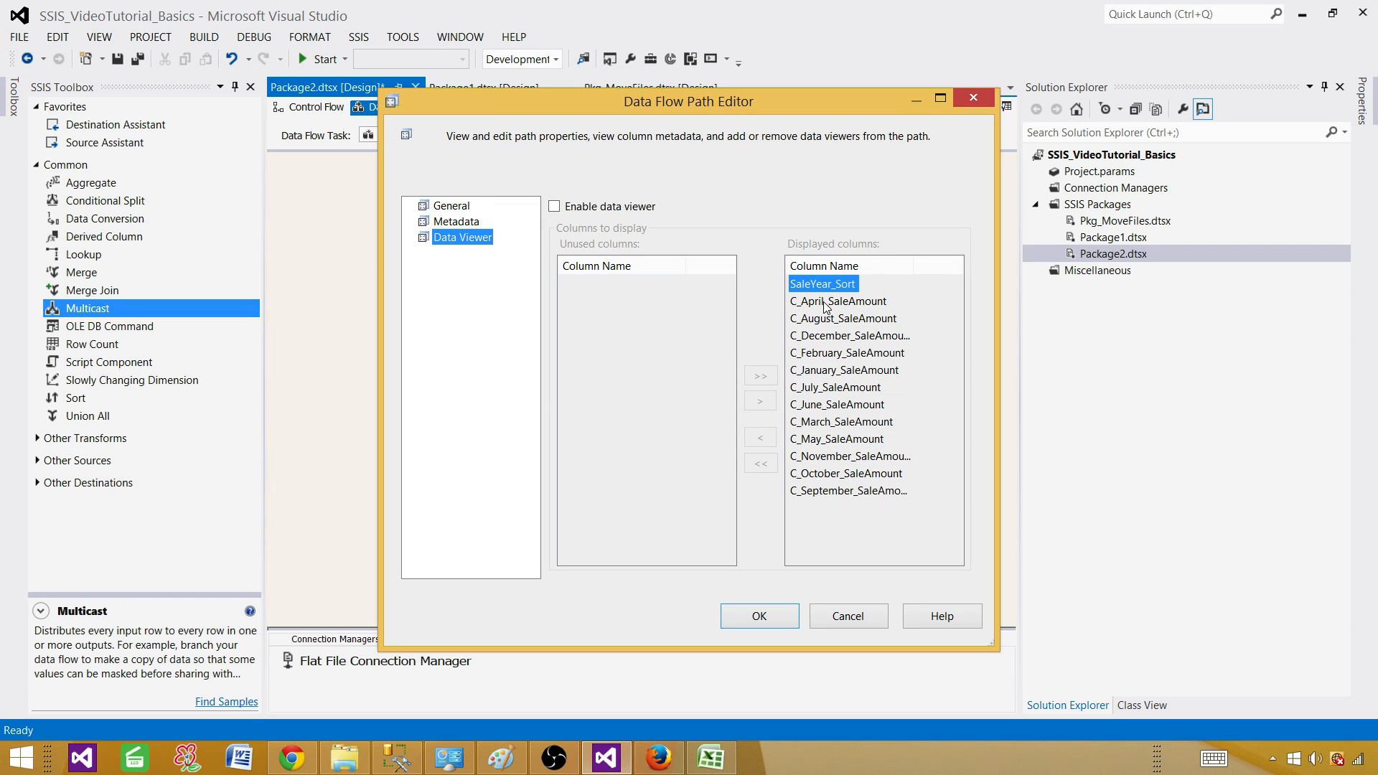
pyautogui.click(554, 207)
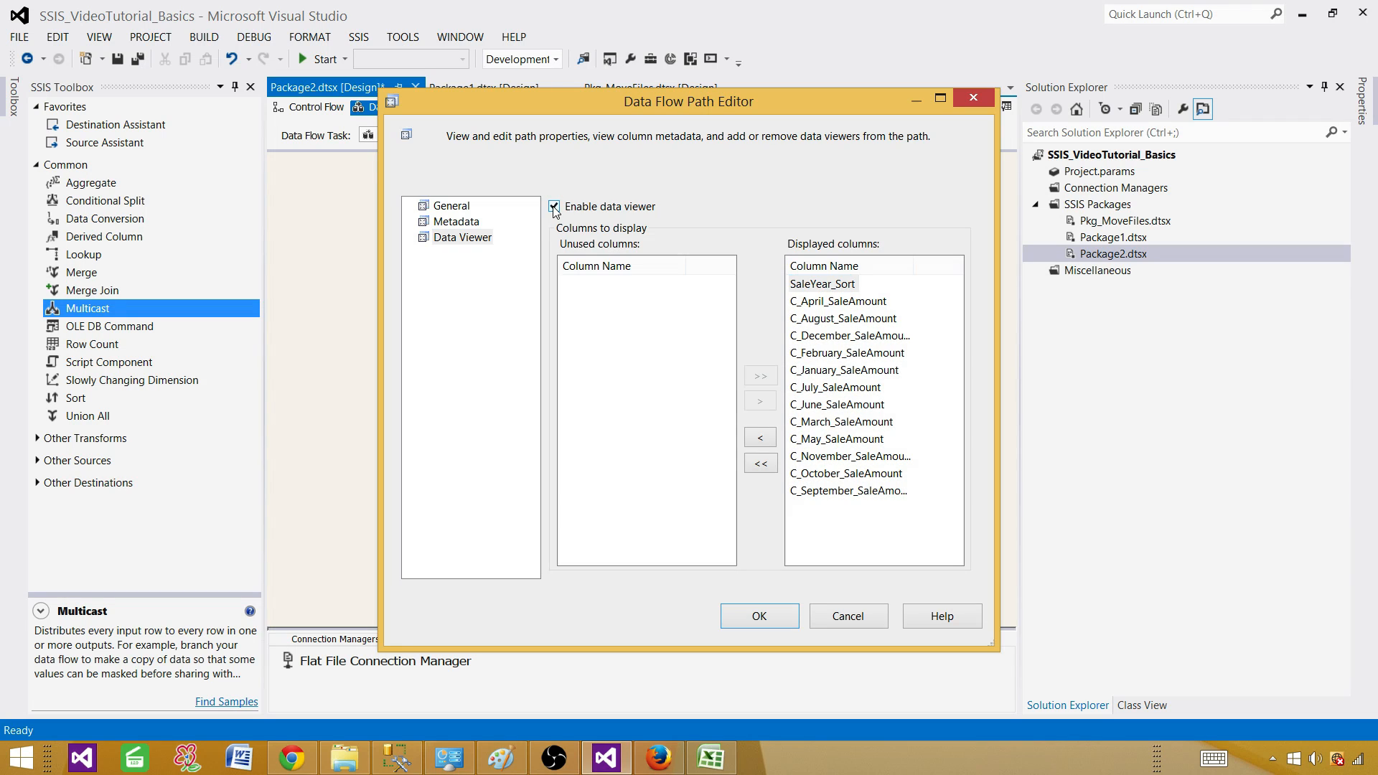
pyautogui.click(744, 619)
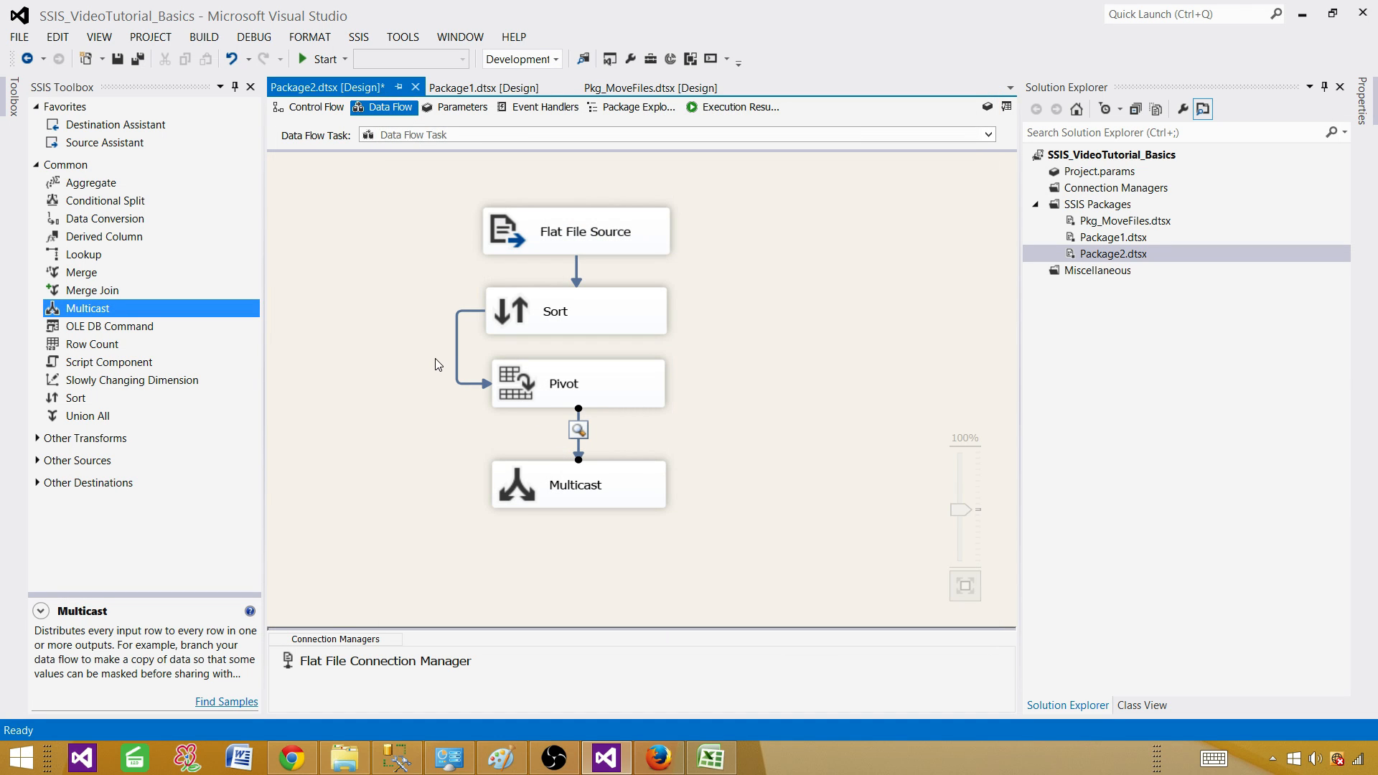
# Recheck and confirm the Pivot settings, and run the package with its data viewer maximized
pyautogui.doubleClick(532, 382)
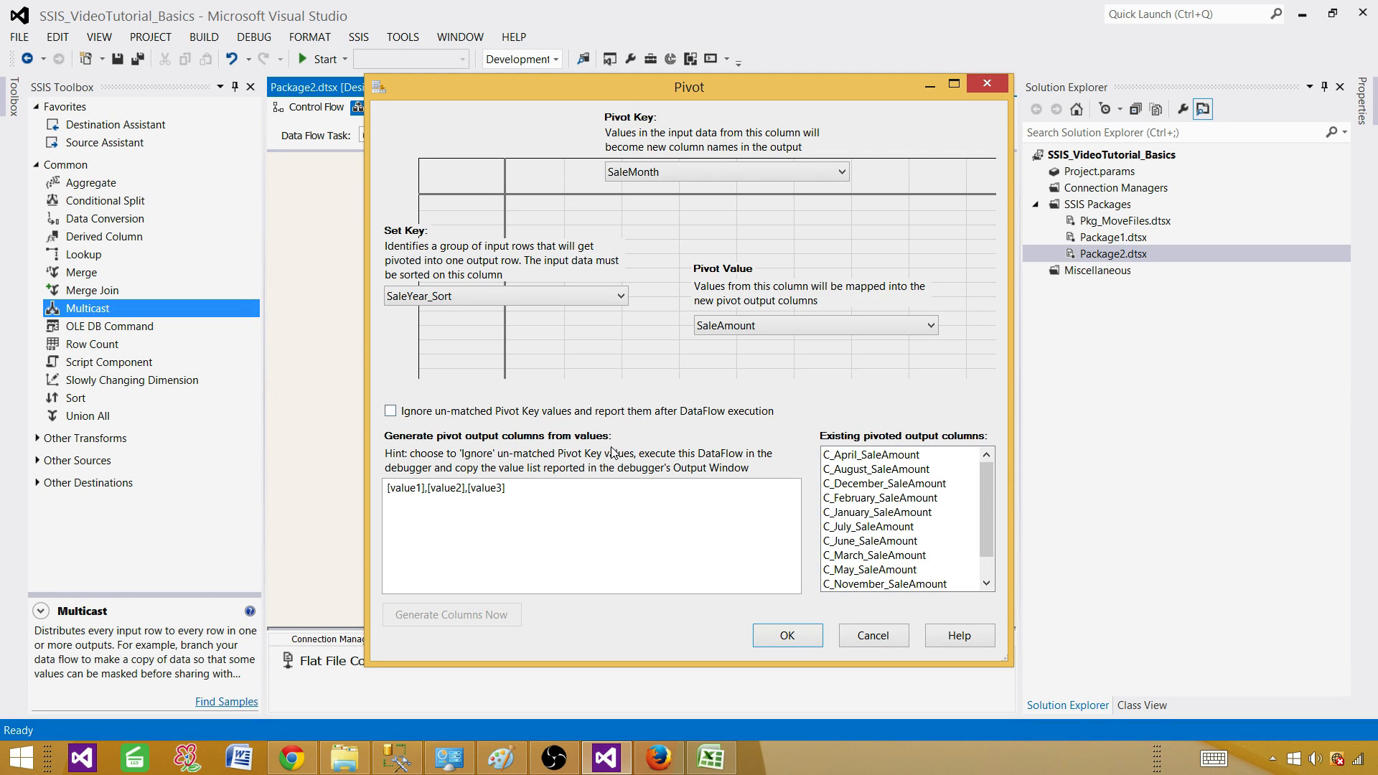
pyautogui.click(778, 636)
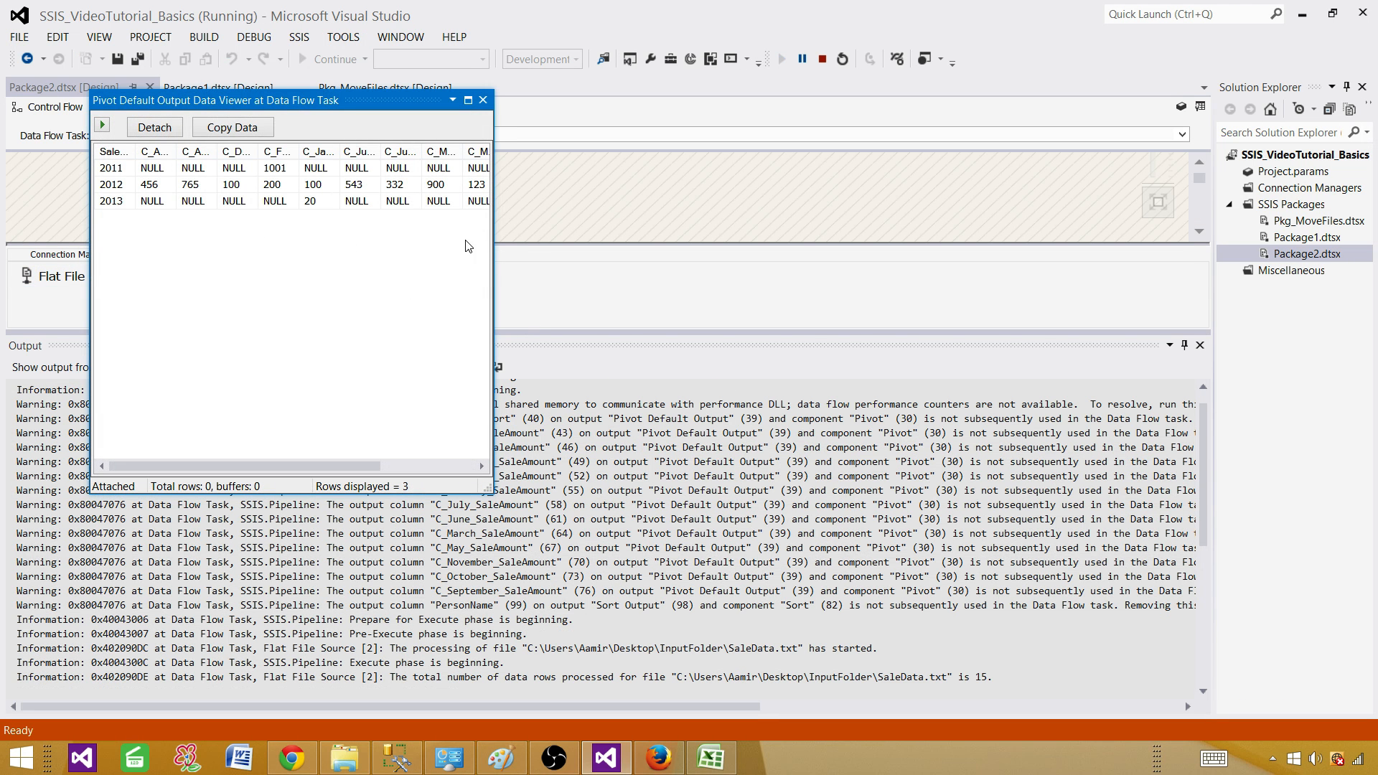
pyautogui.click(468, 100)
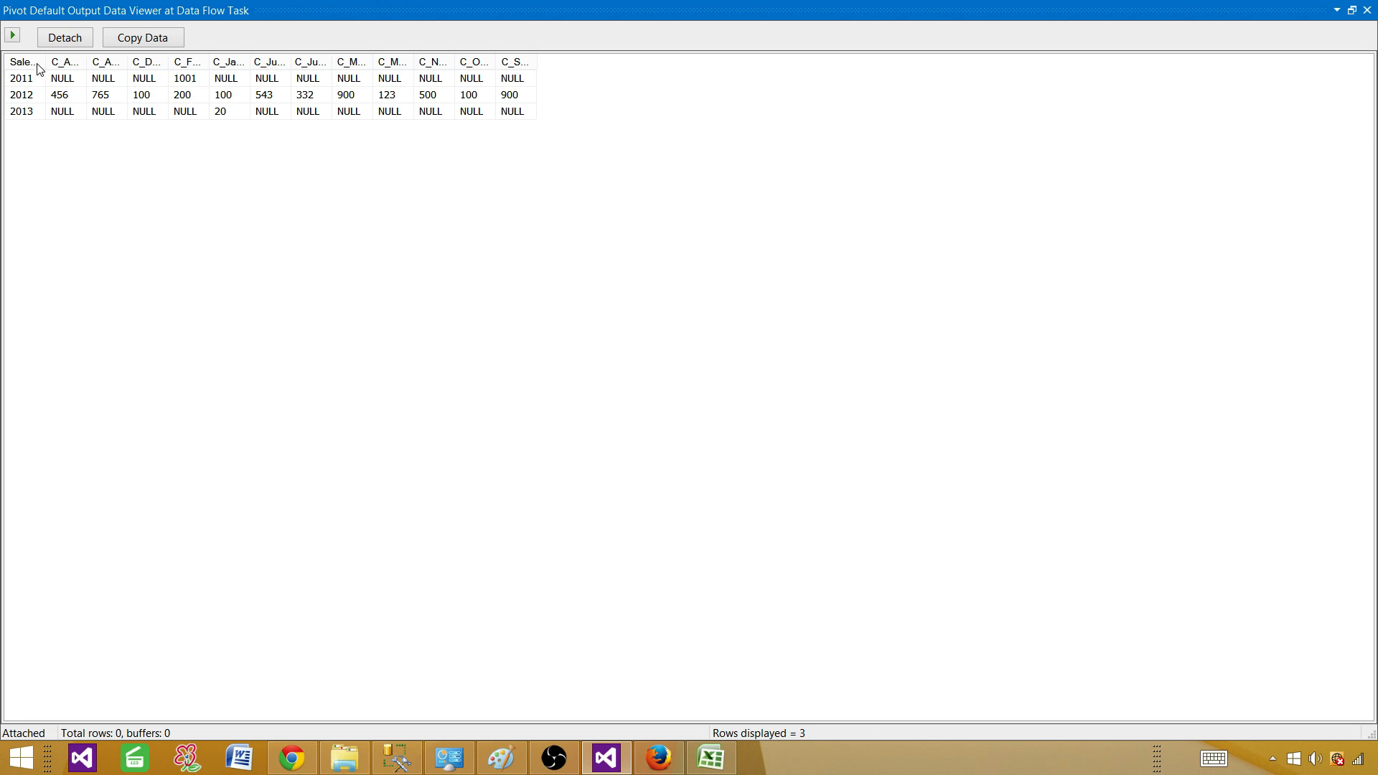
# Widen the SaleYear_Sort, April, August and December columns in the data viewer to read their full names
pyautogui.moveTo(47, 58); pyautogui.dragTo(159, 62)
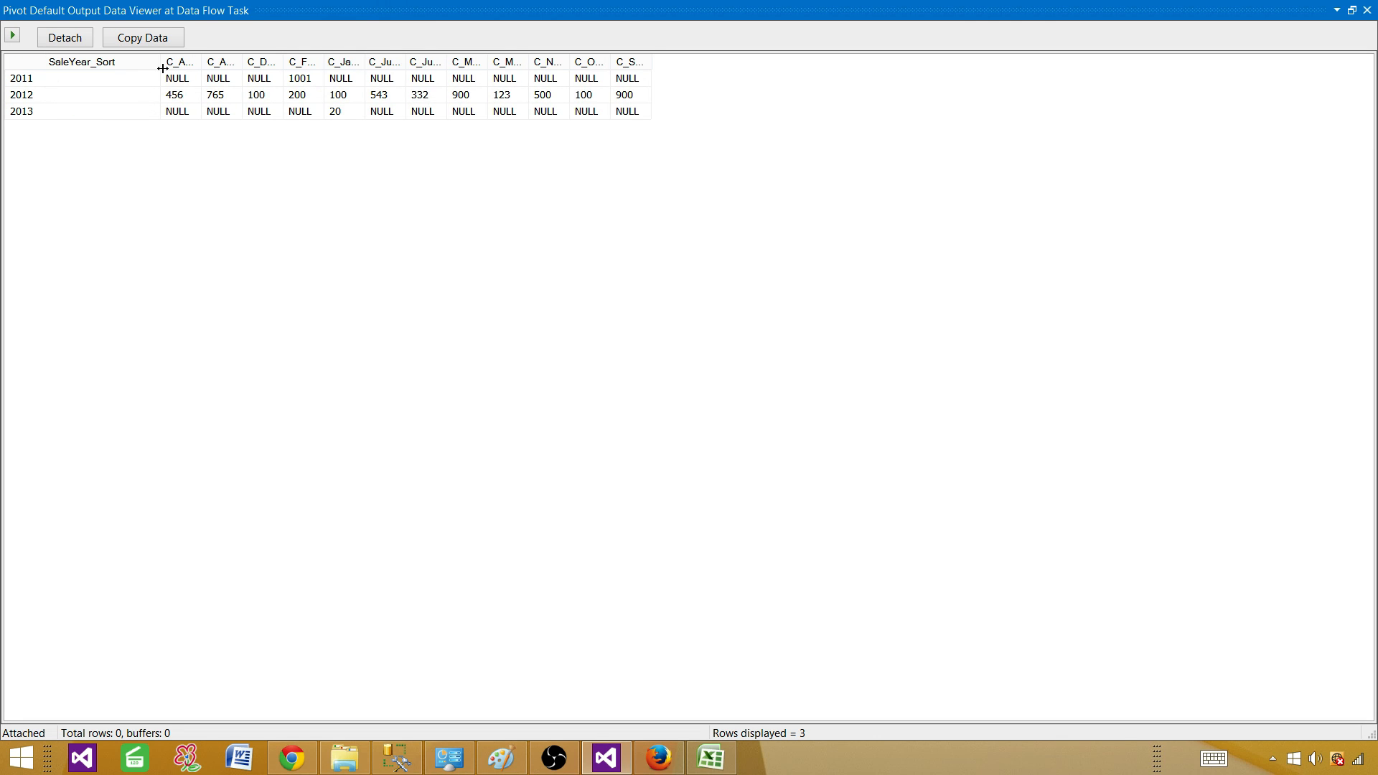
pyautogui.doubleClick(203, 60)
pyautogui.click(192, 80)
pyautogui.click(209, 95)
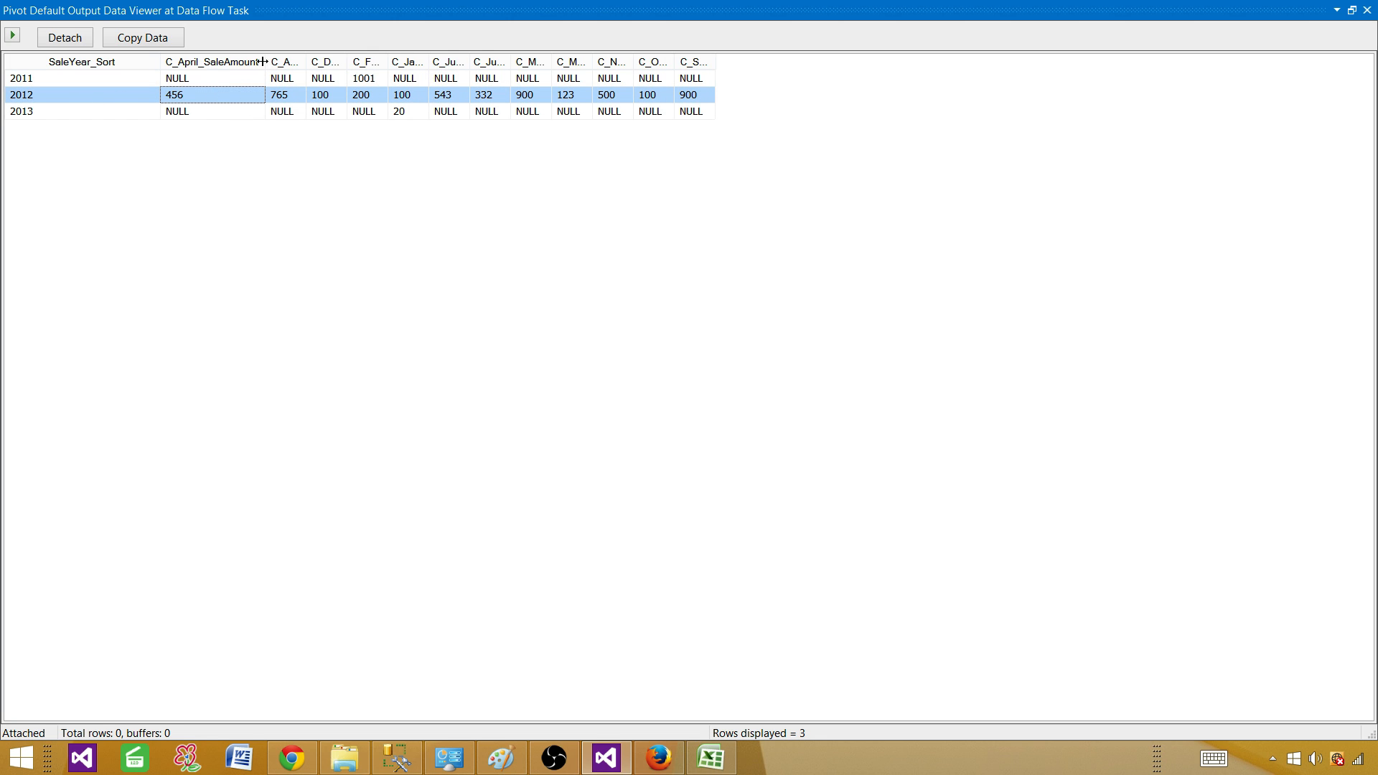
pyautogui.doubleClick(306, 61)
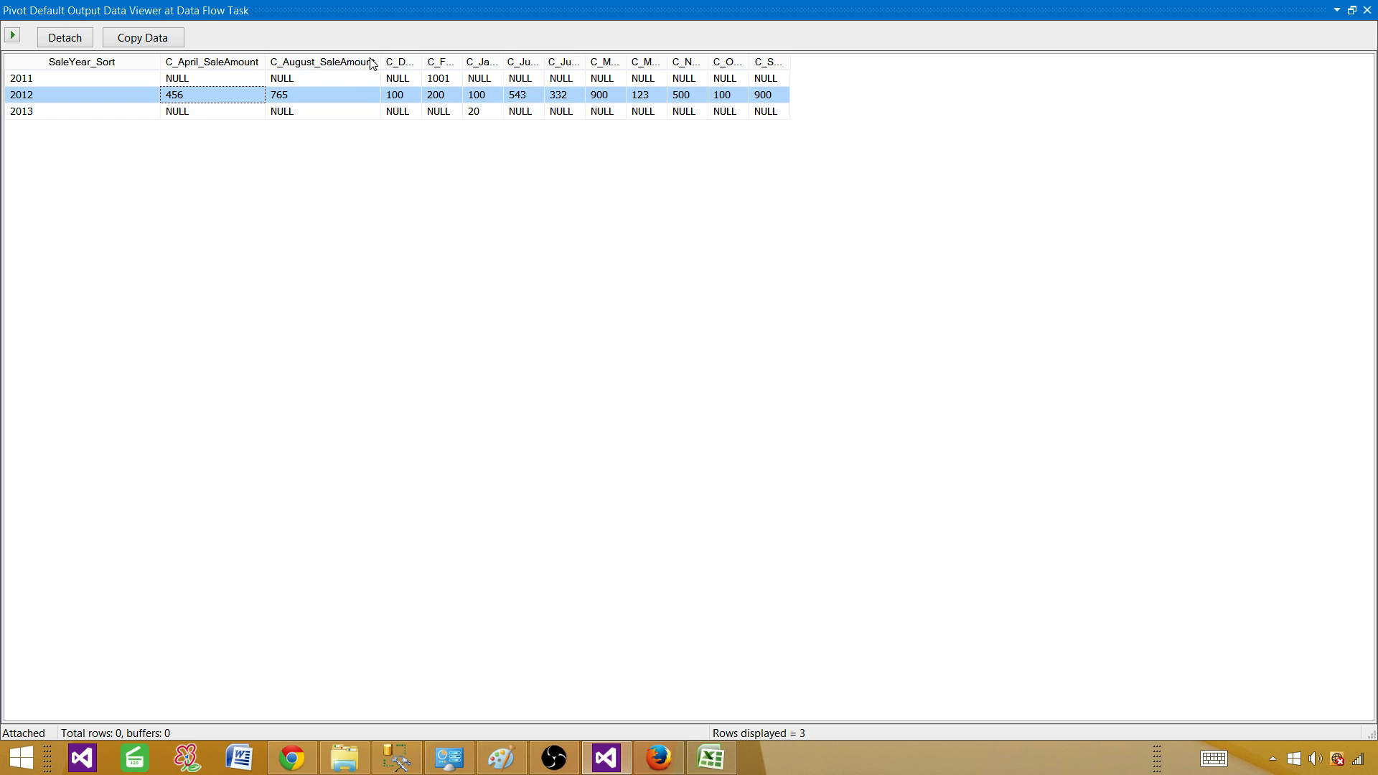
pyautogui.doubleClick(422, 58)
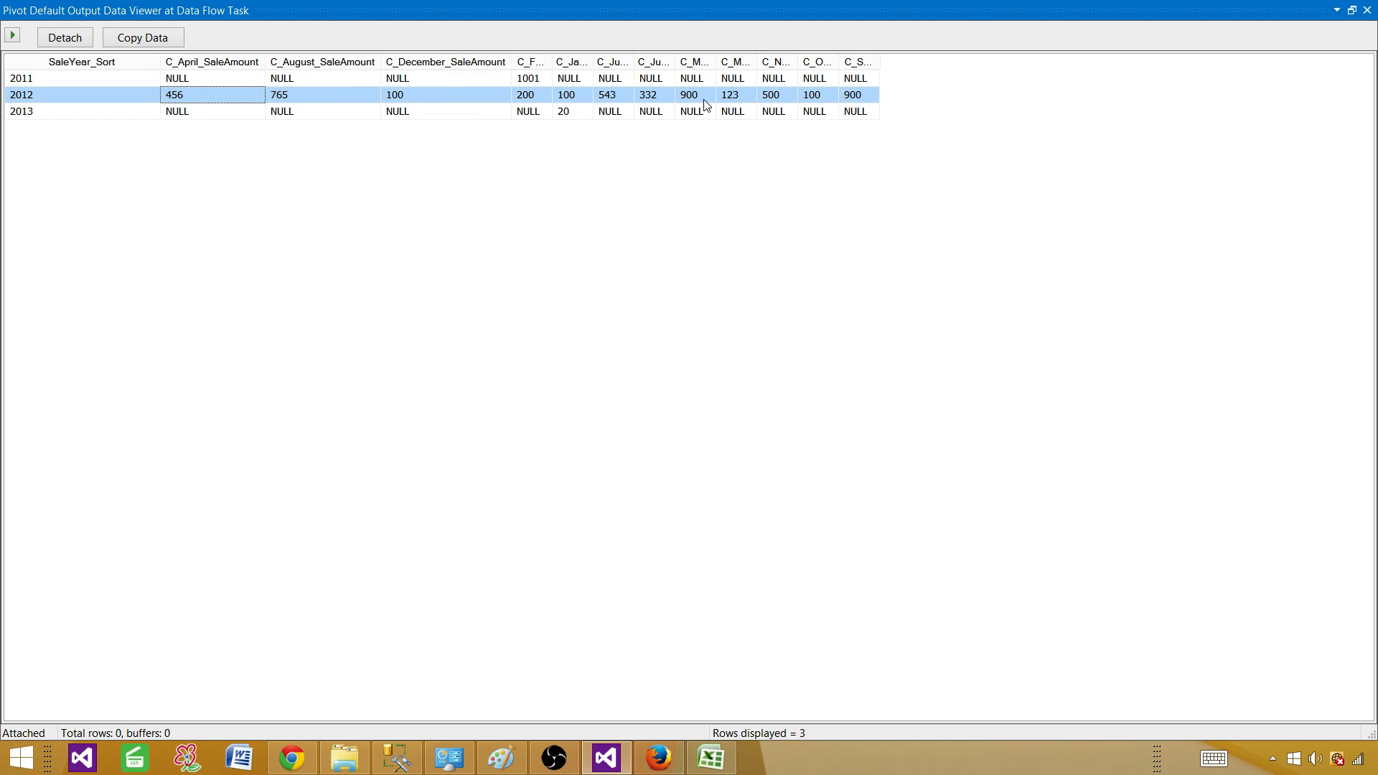
# Examine the 2012 and 2013 rows and sort the data viewer by the April, August and December sale amounts
pyautogui.click(585, 113)
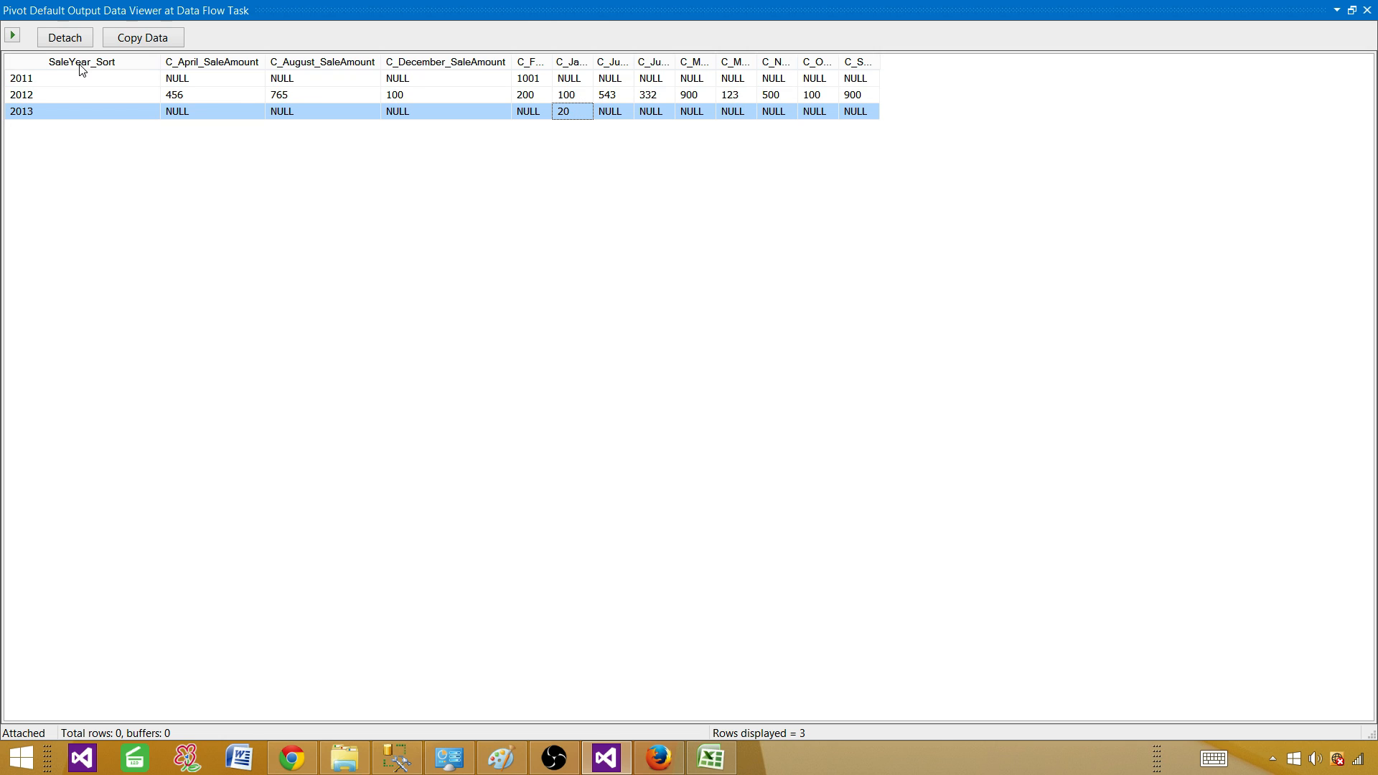
pyautogui.keyDown('shift'); pyautogui.click(78, 95); pyautogui.keyUp('shift')
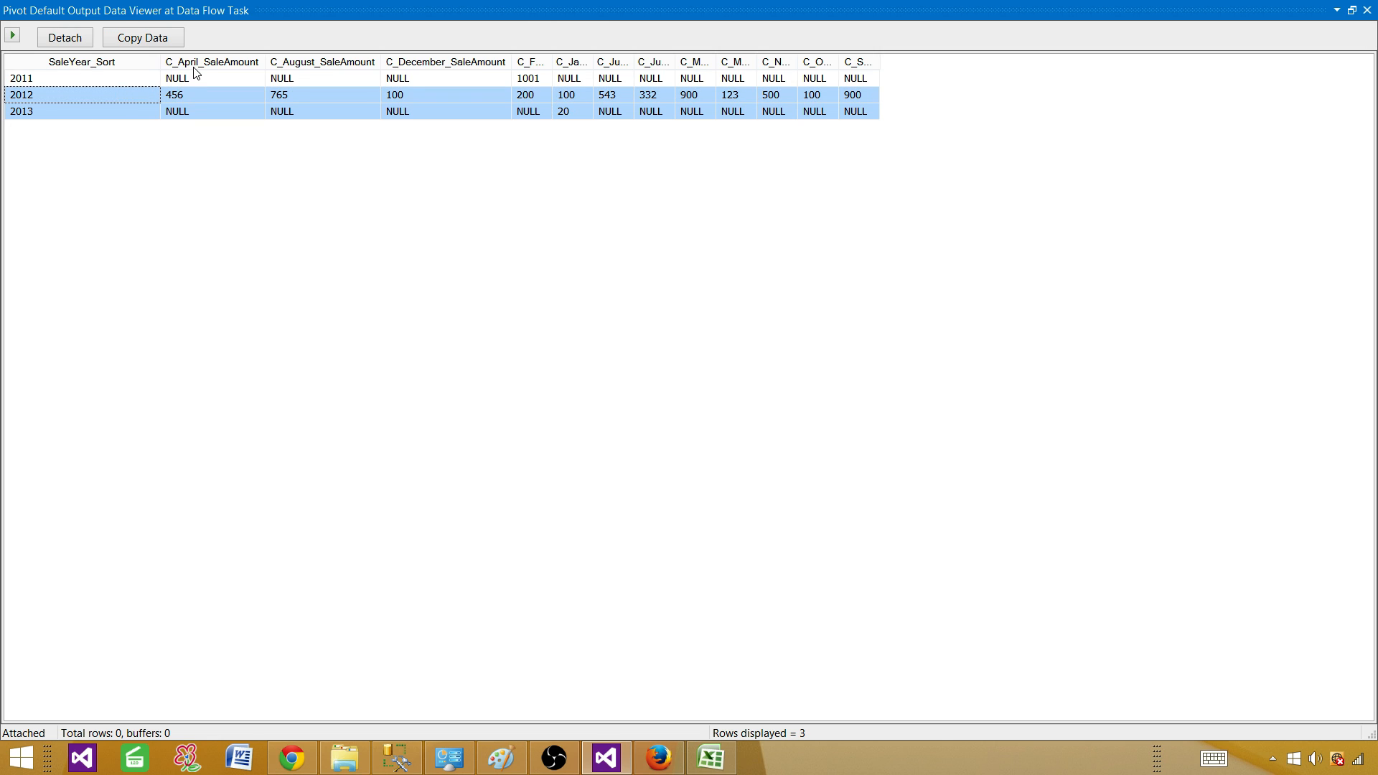
pyautogui.click(215, 65)
pyautogui.click(309, 63)
pyautogui.click(428, 66)
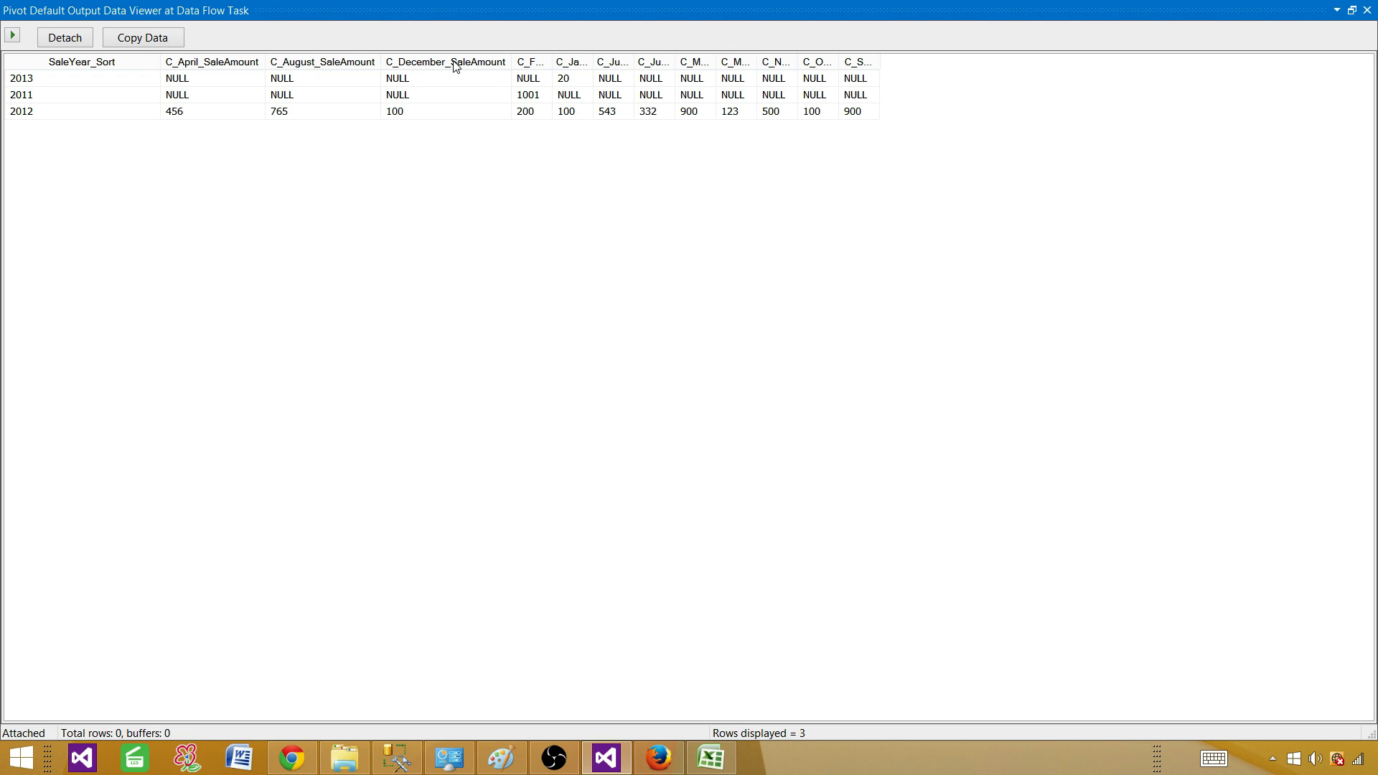
# Close the data viewer and the Output window, and stop debugging the package
pyautogui.click(1367, 12)
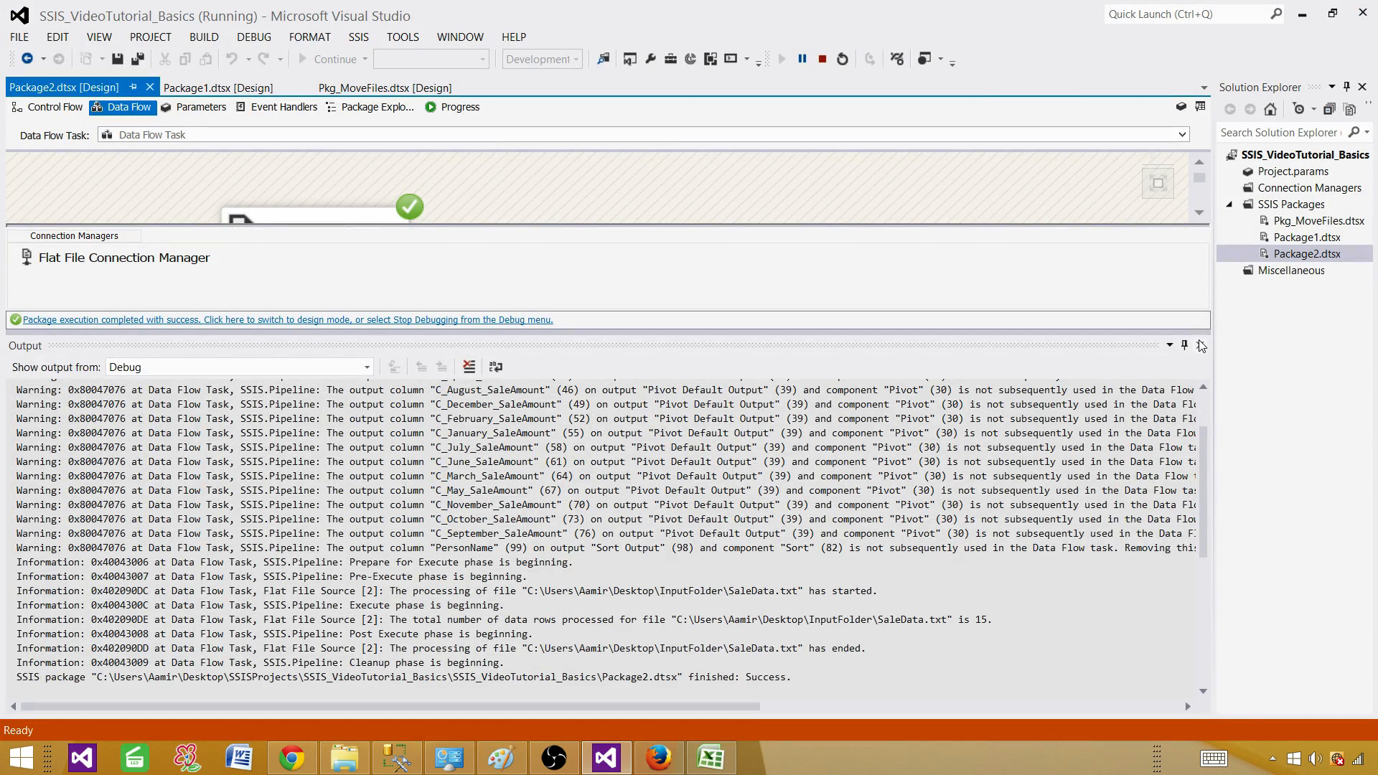
pyautogui.click(1200, 345)
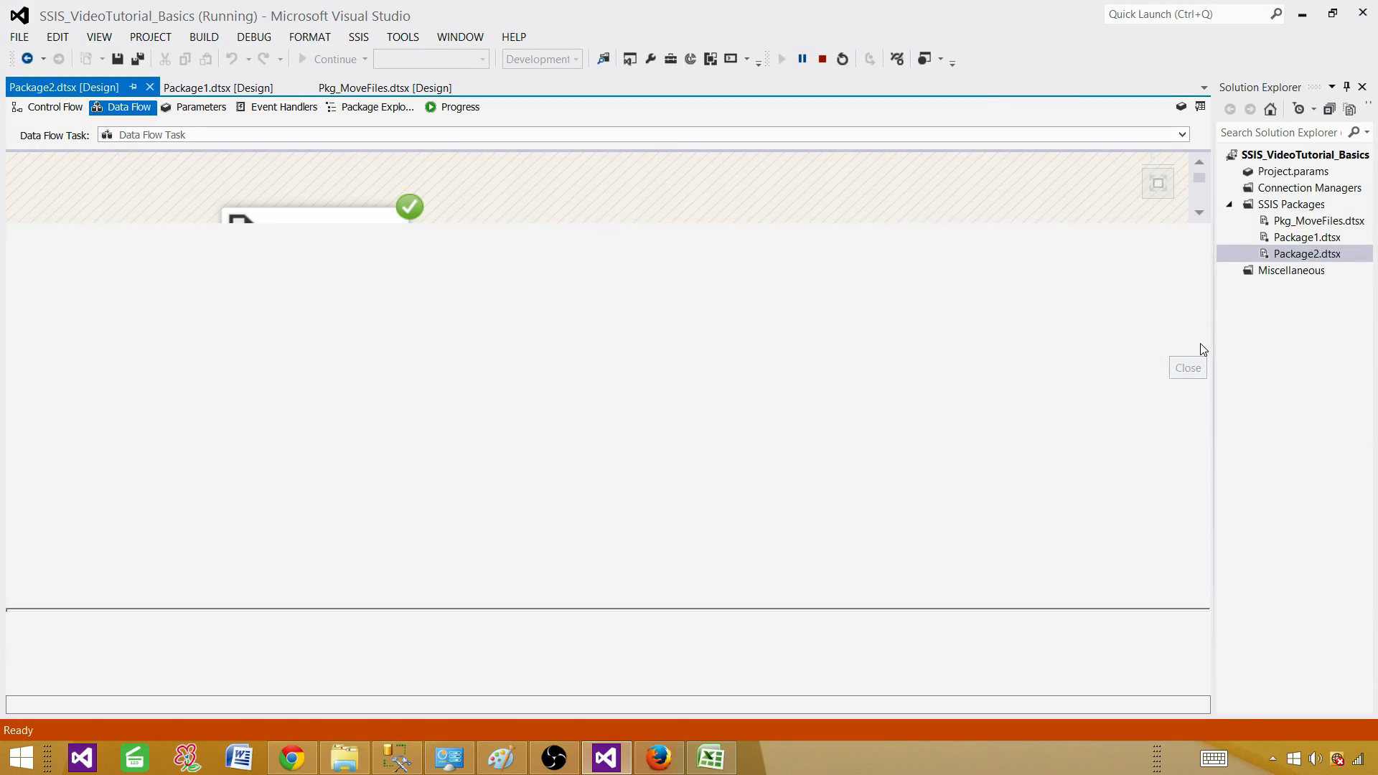
pyautogui.click(823, 59)
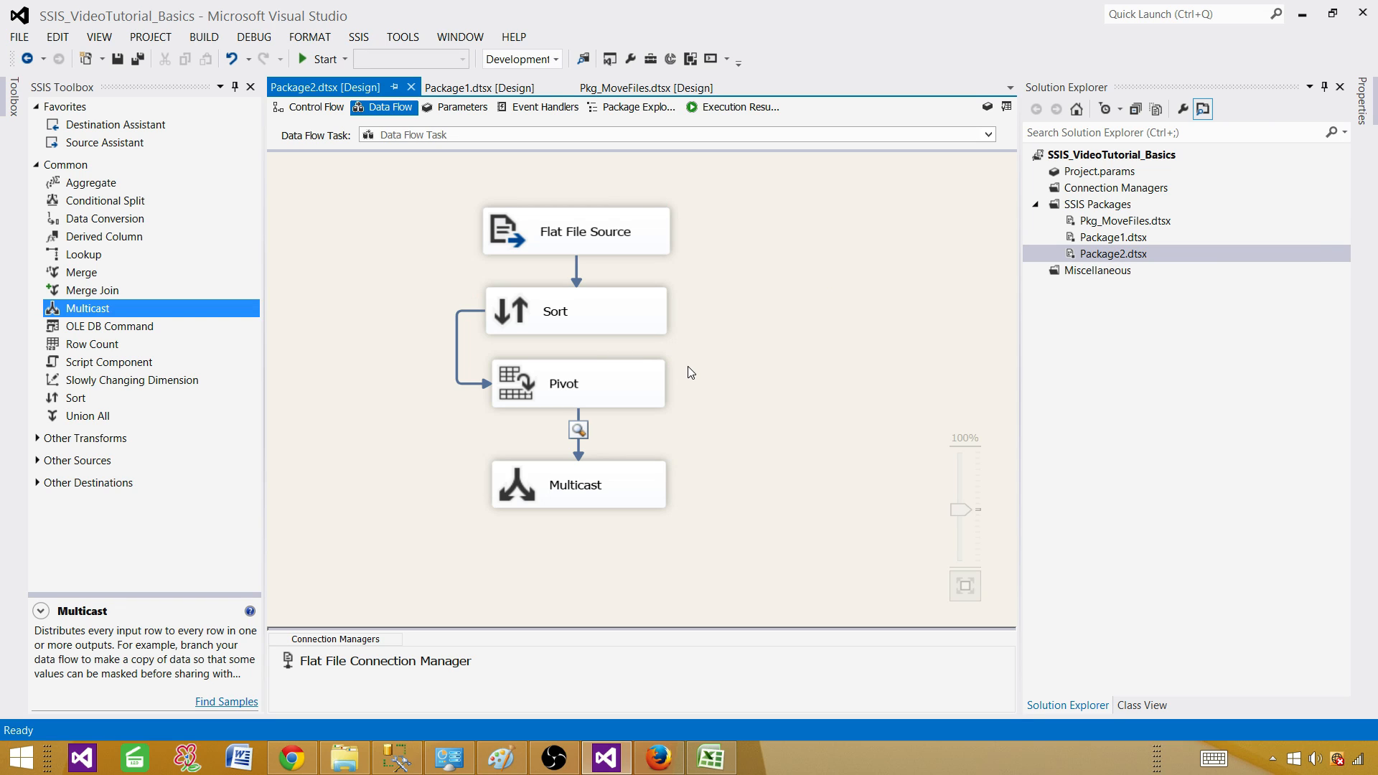
# Include PersonName among the Pivot's input columns using its Advanced Editor
pyautogui.rightClick(652, 373)
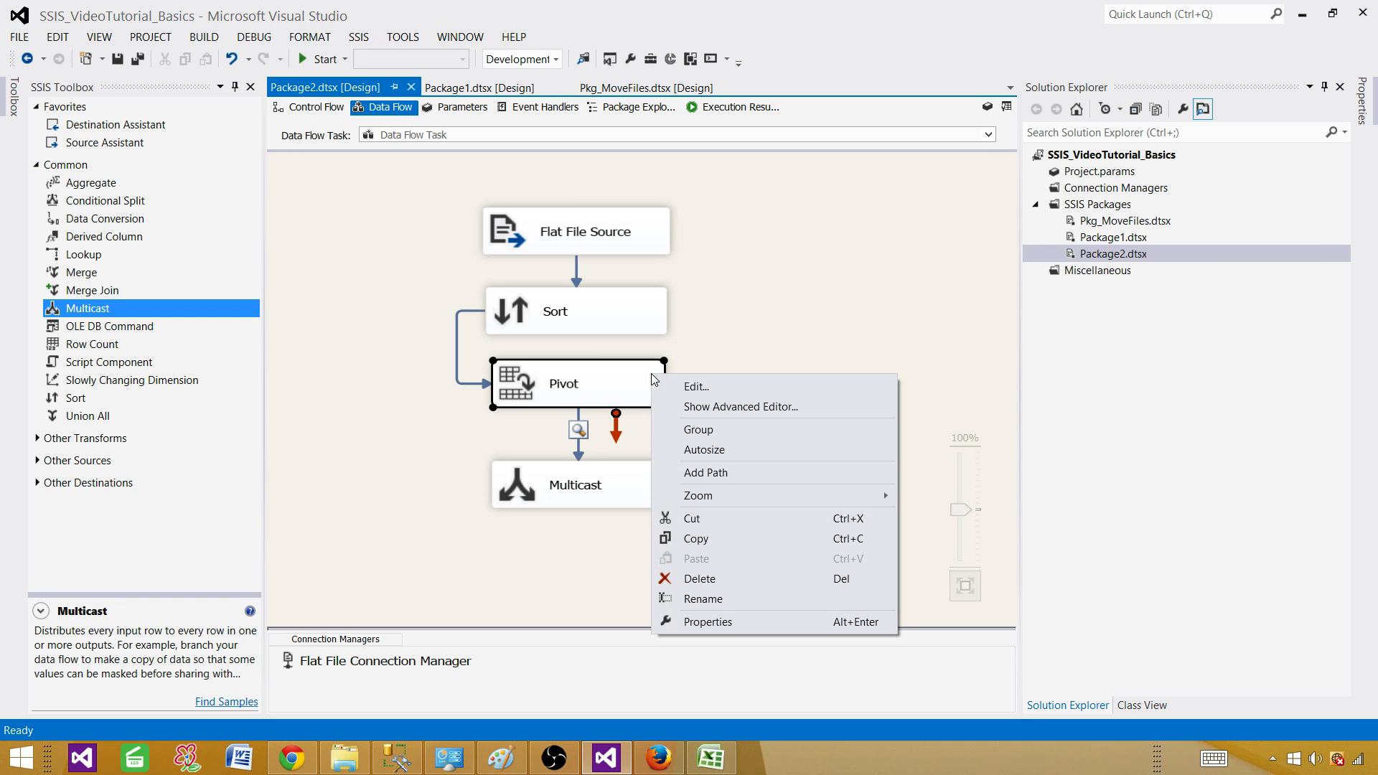
pyautogui.click(730, 407)
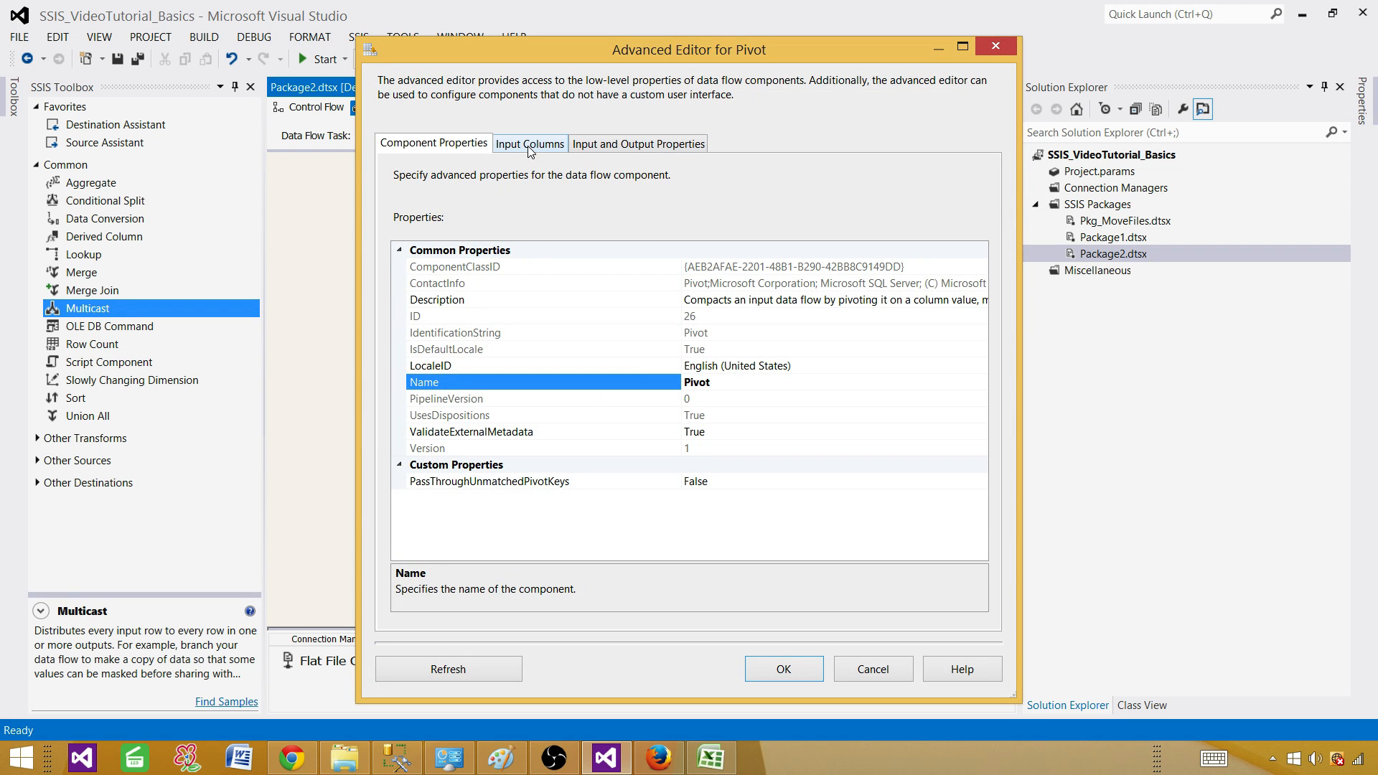
pyautogui.click(530, 146)
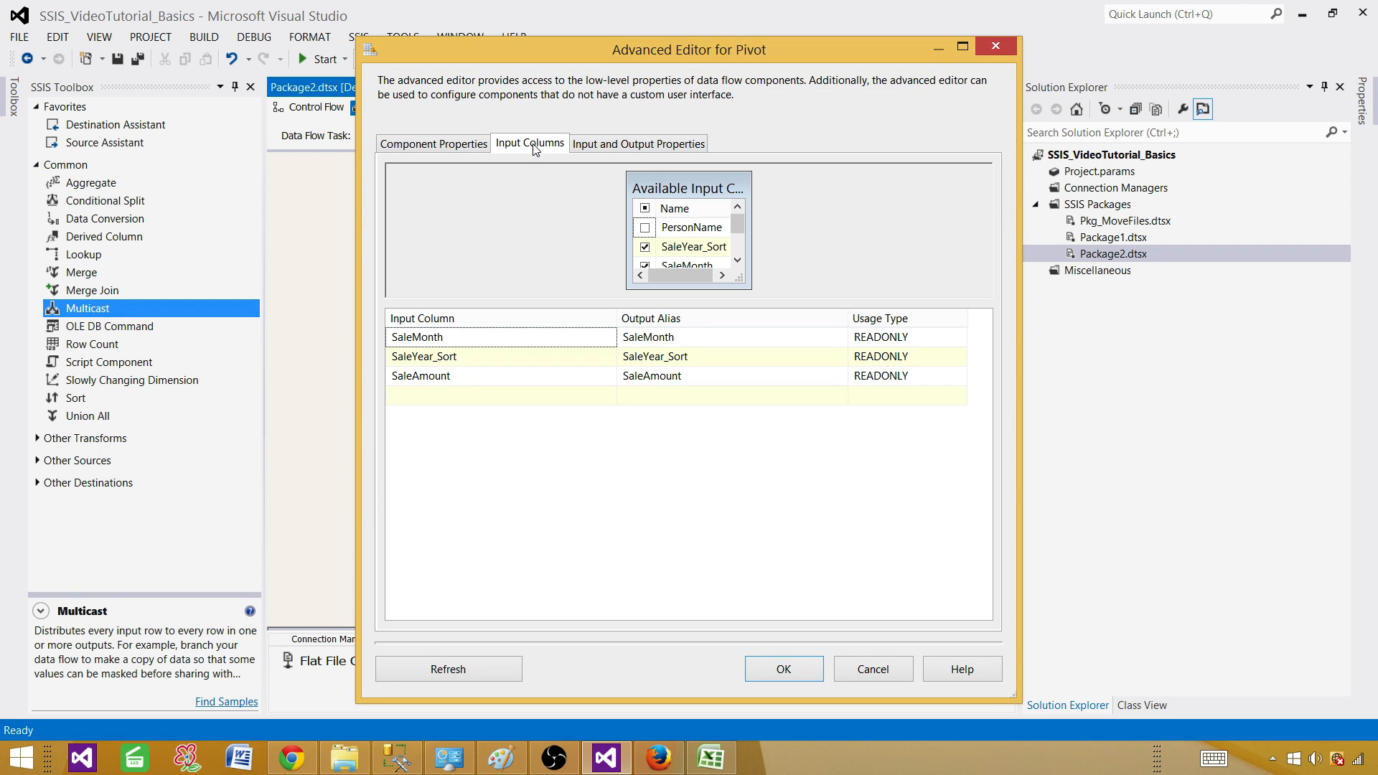
pyautogui.click(646, 229)
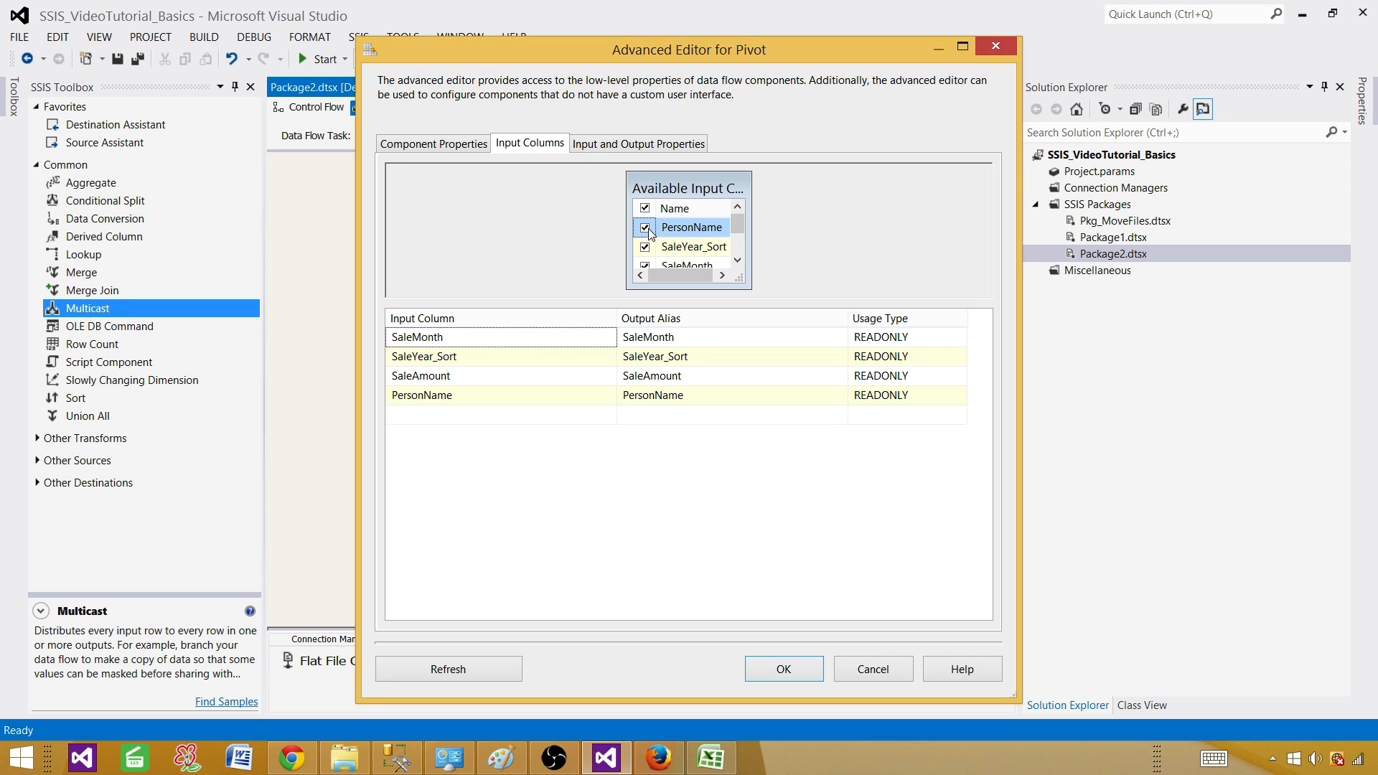
# Copy the LineageID value of the PersonName input column under Pivot Default Input
pyautogui.click(618, 147)
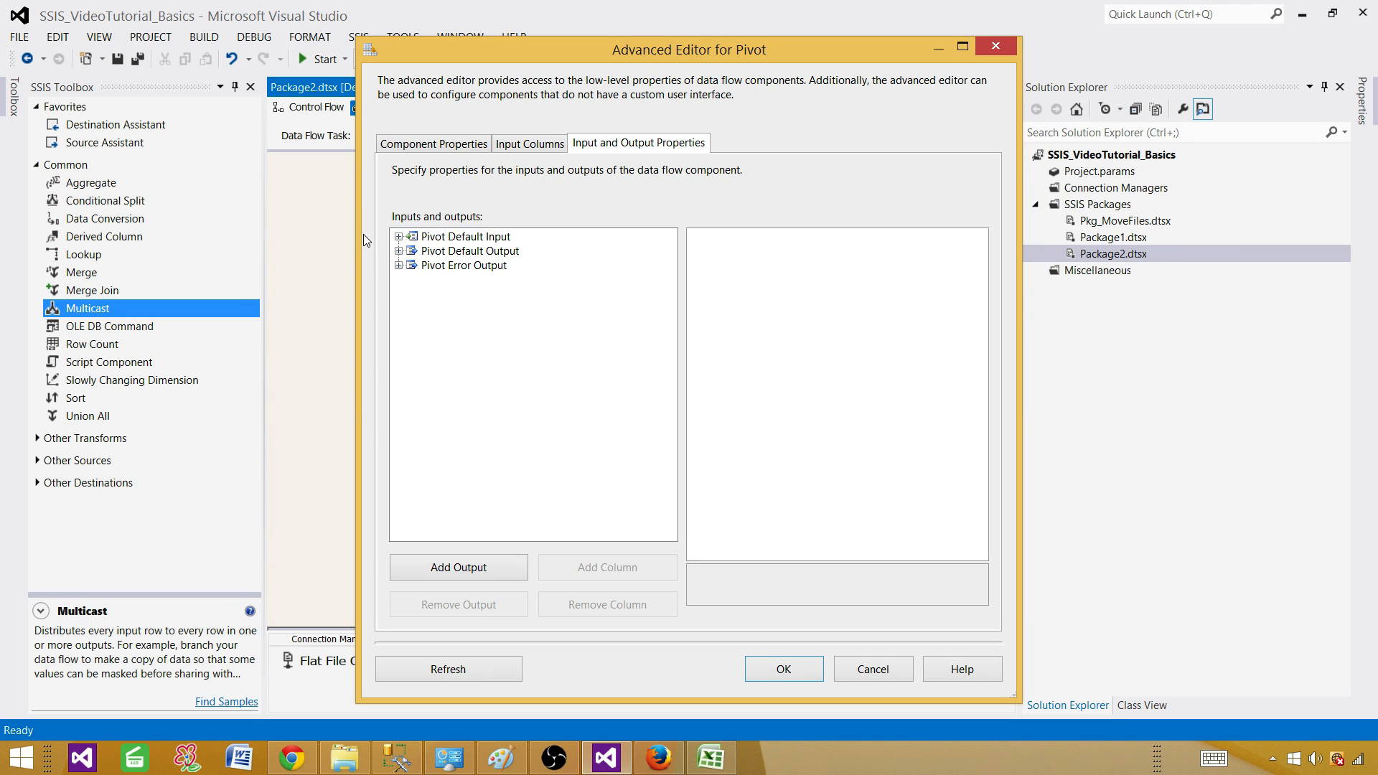
pyautogui.click(398, 237)
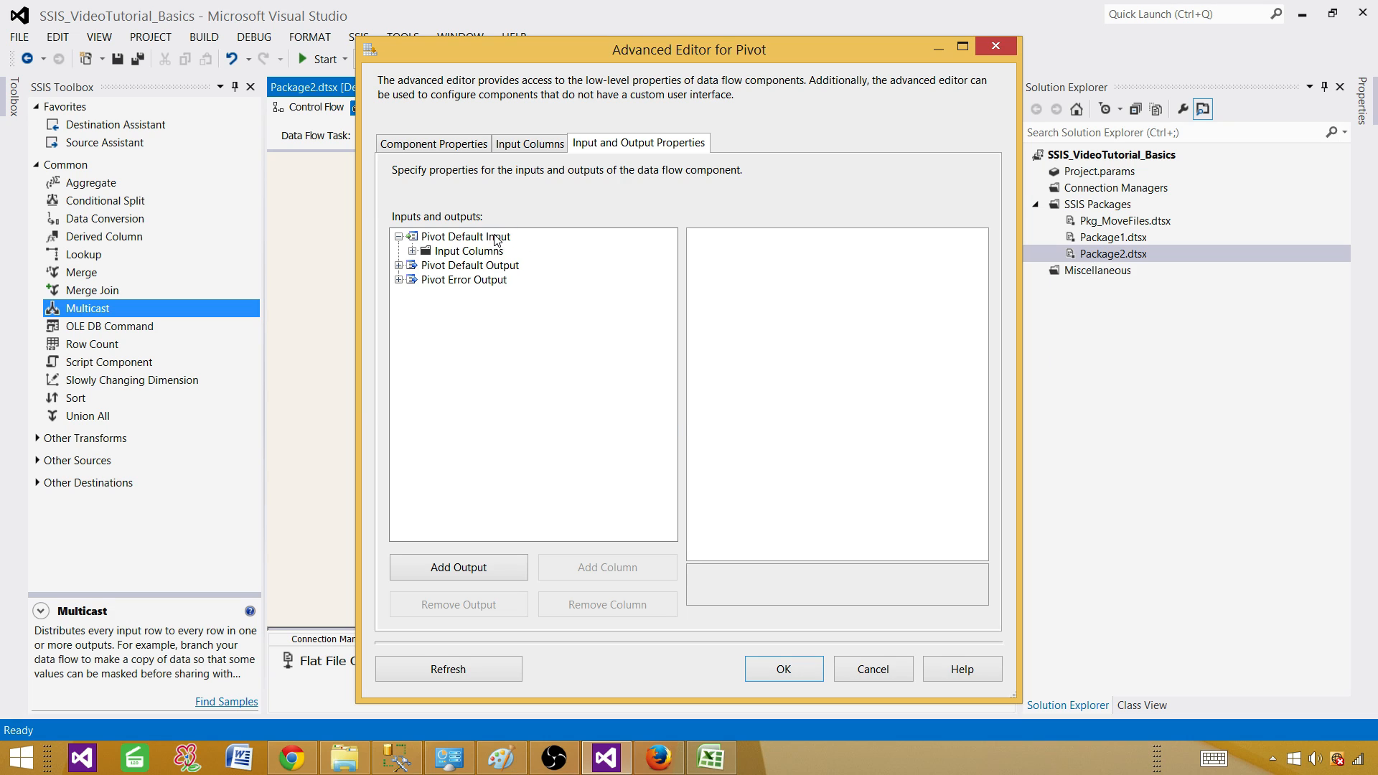
pyautogui.click(498, 237)
pyautogui.click(471, 253)
pyautogui.click(413, 251)
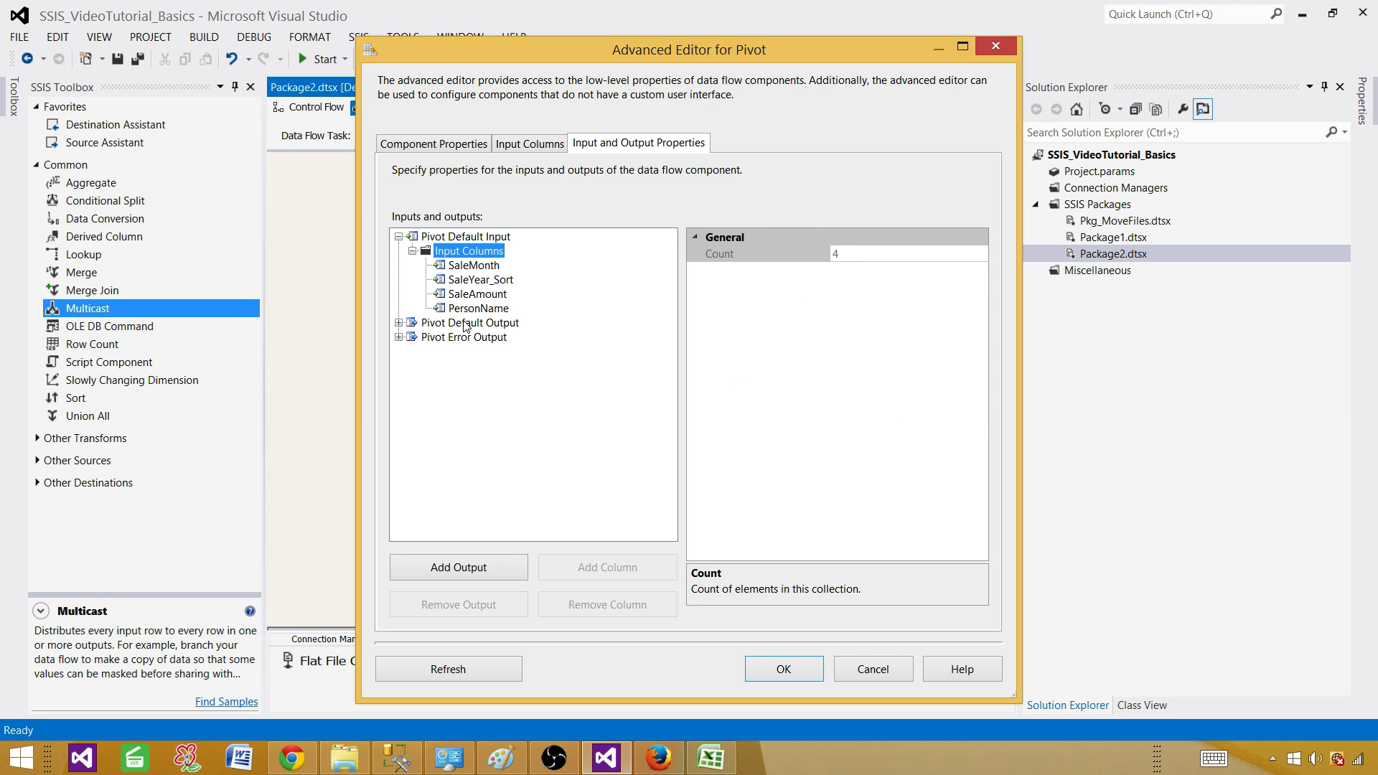
pyautogui.click(471, 311)
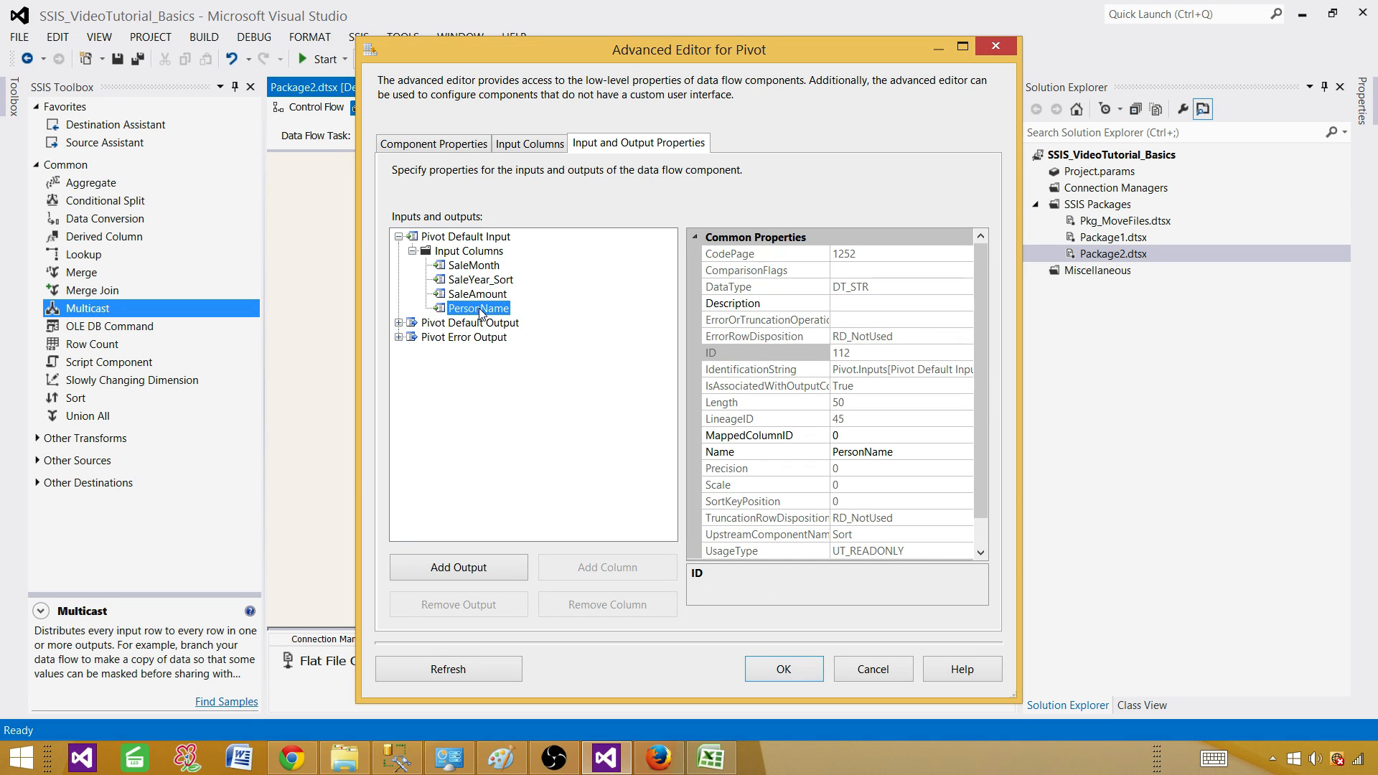
pyautogui.click(739, 420)
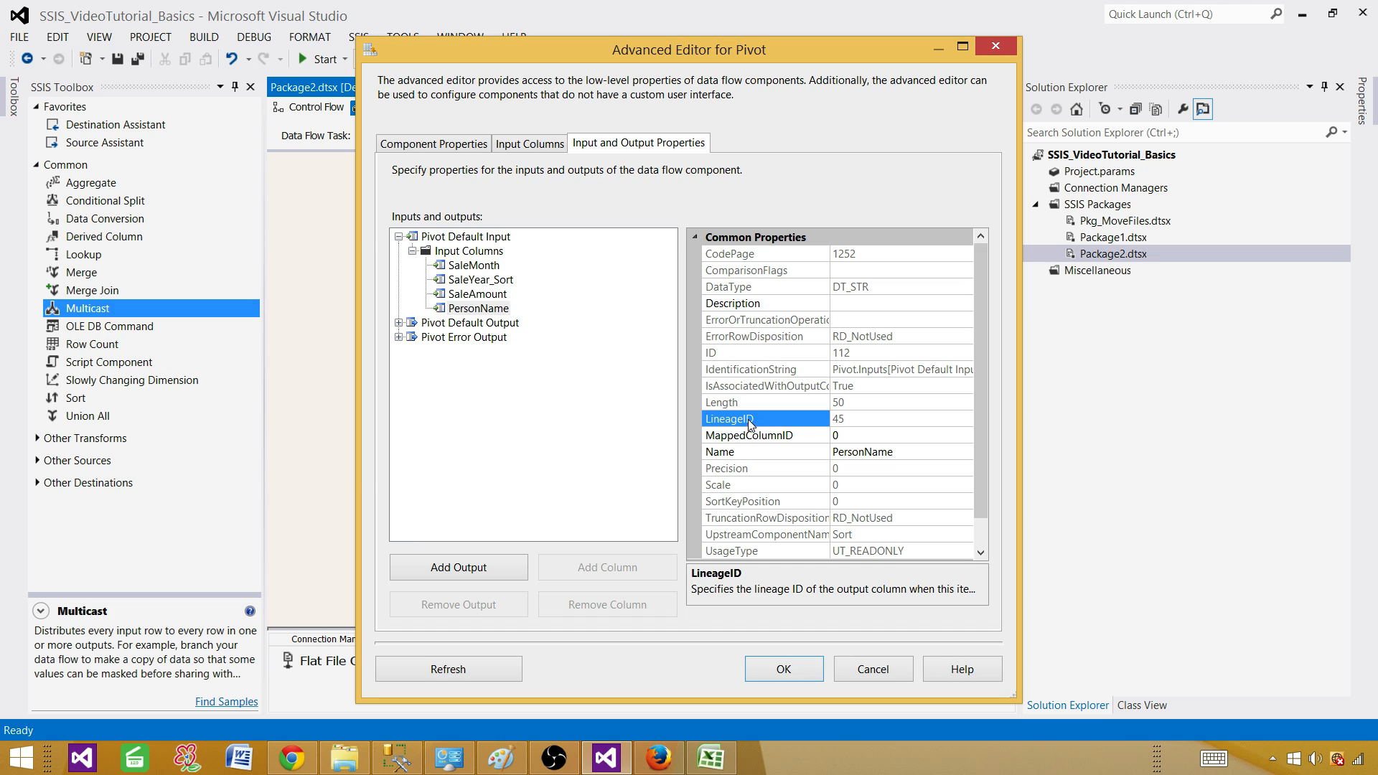
pyautogui.moveTo(839, 420); pyautogui.dragTo(831, 420)
pyautogui.rightClick(839, 421)
pyautogui.click(693, 469)
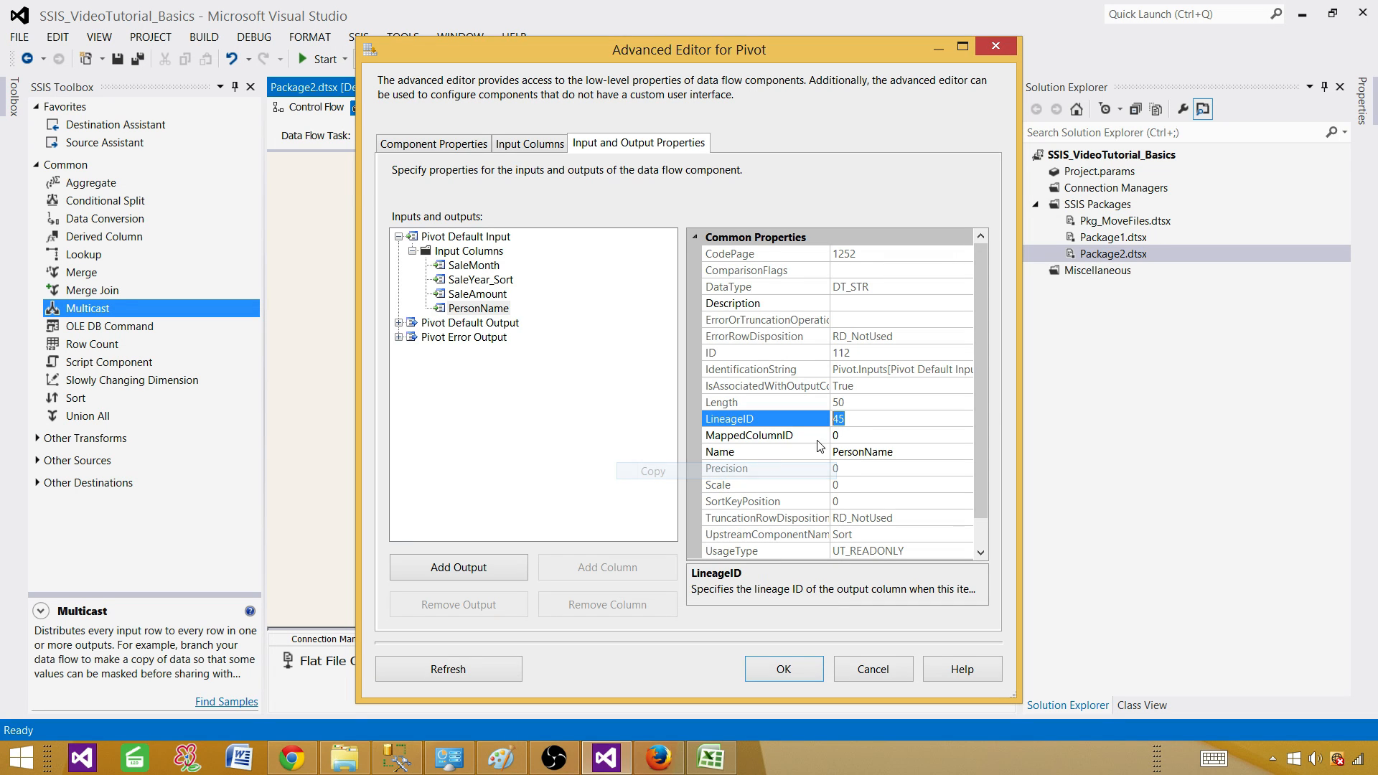
pyautogui.click(858, 420)
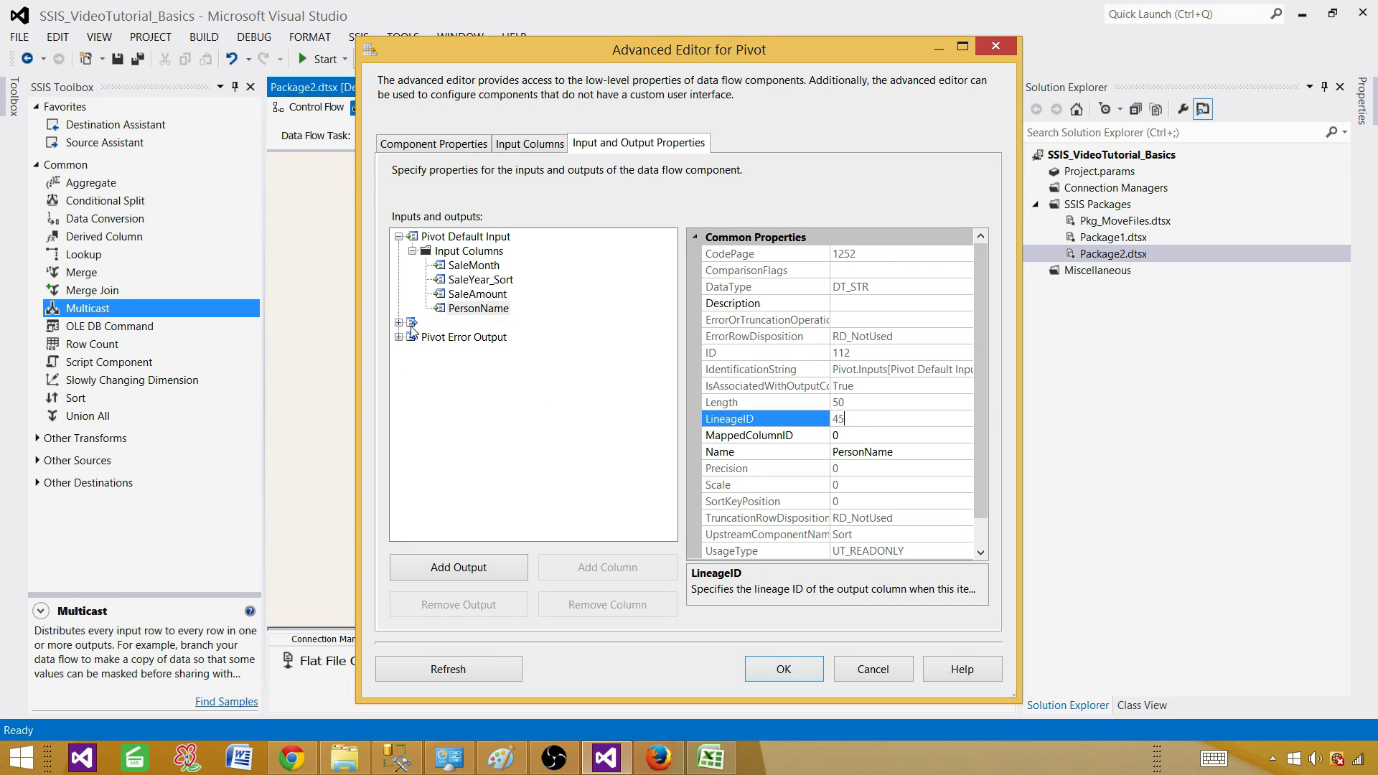
# Add an output column named SalePerson to the Output Columns of Pivot Default Output
pyautogui.click(450, 324)
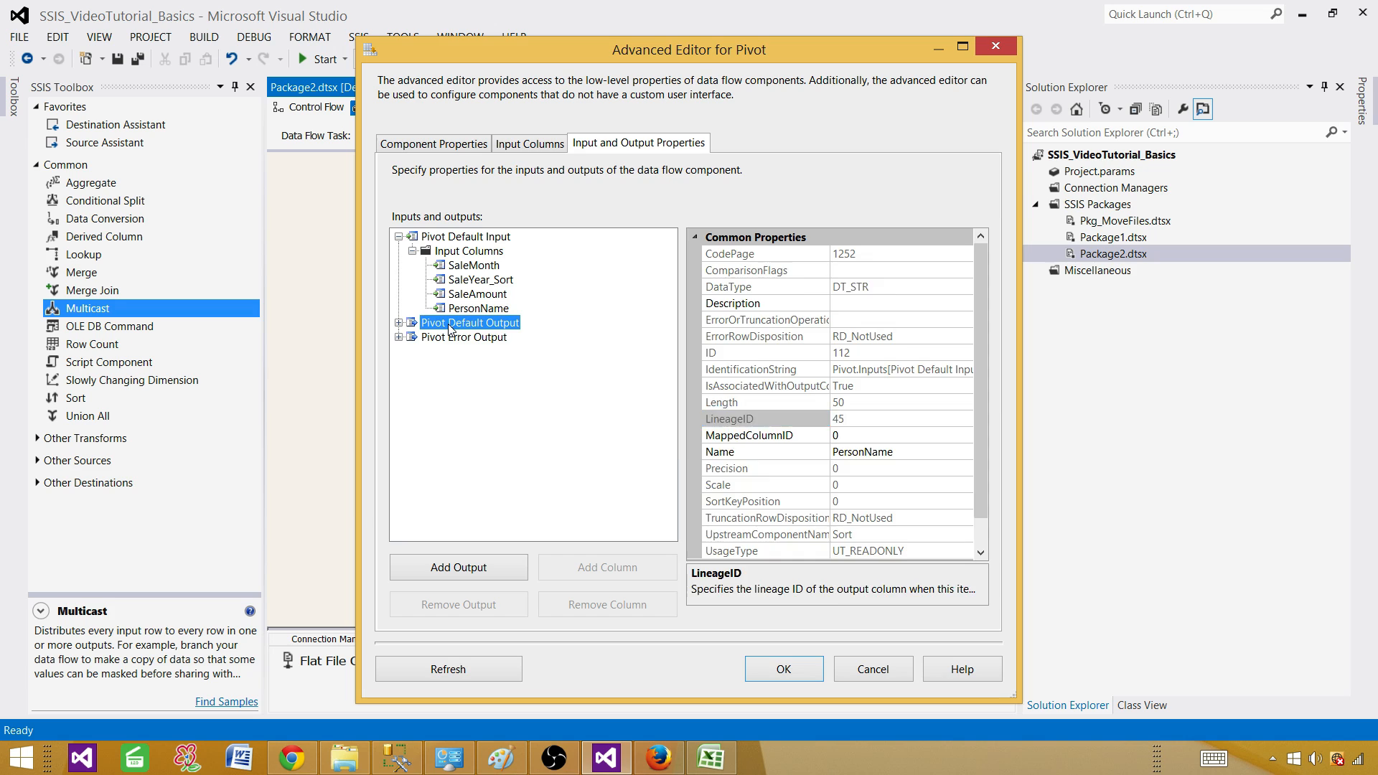
pyautogui.click(398, 323)
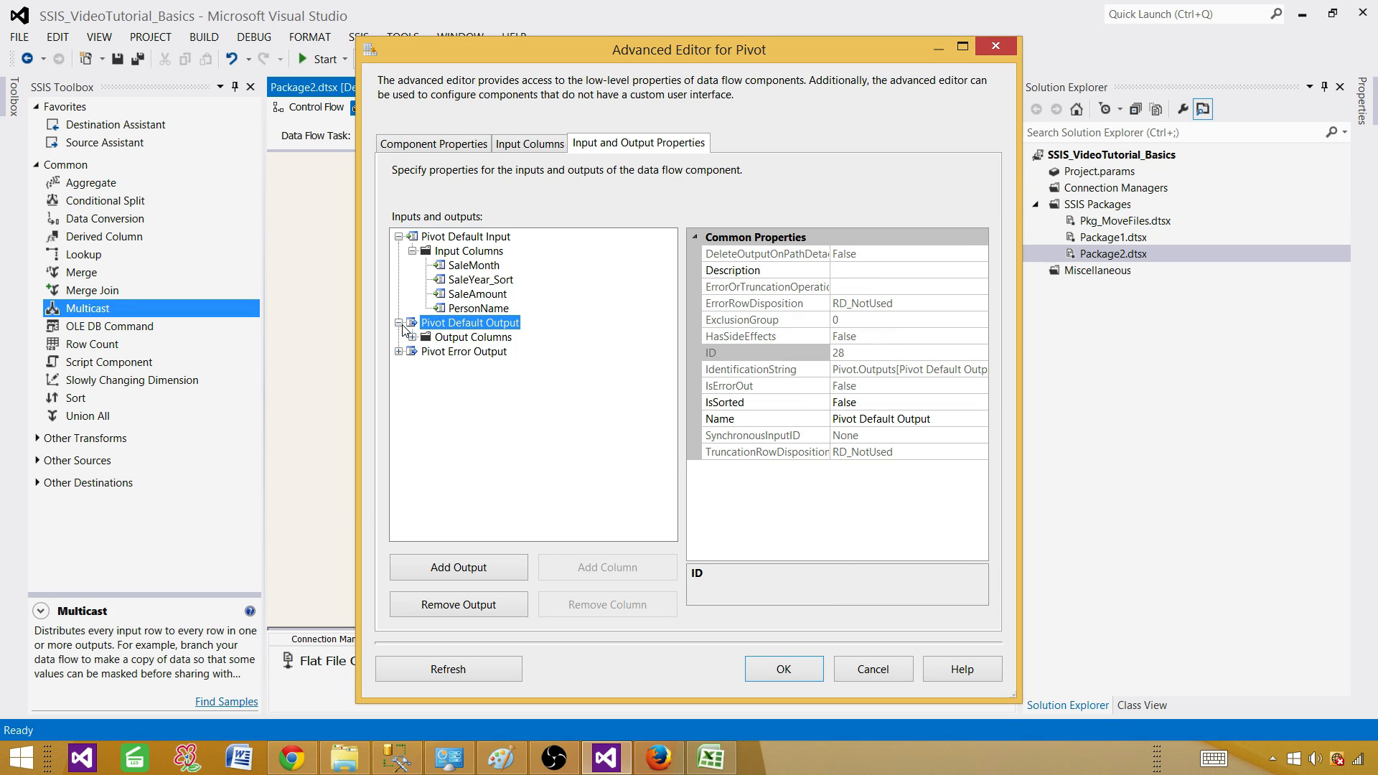
pyautogui.click(436, 343)
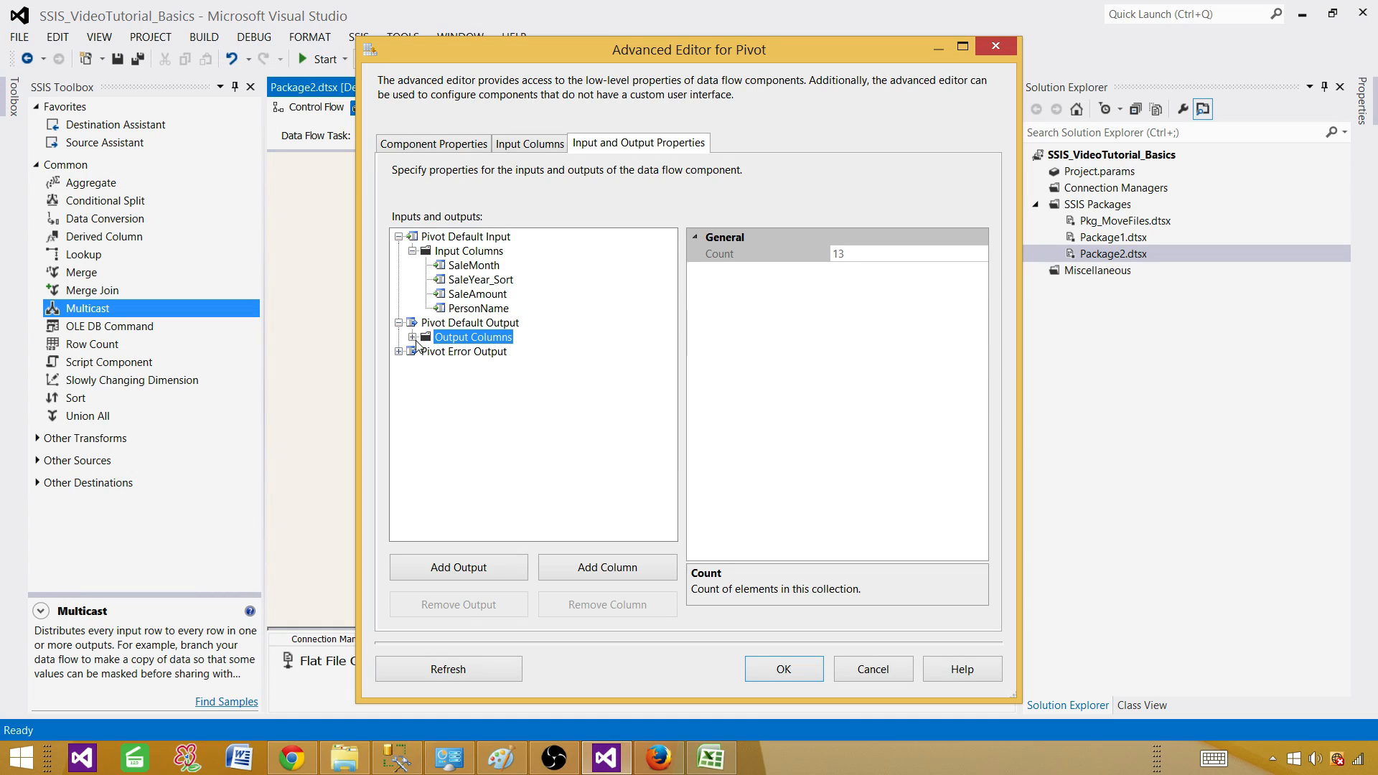
pyautogui.click(413, 337)
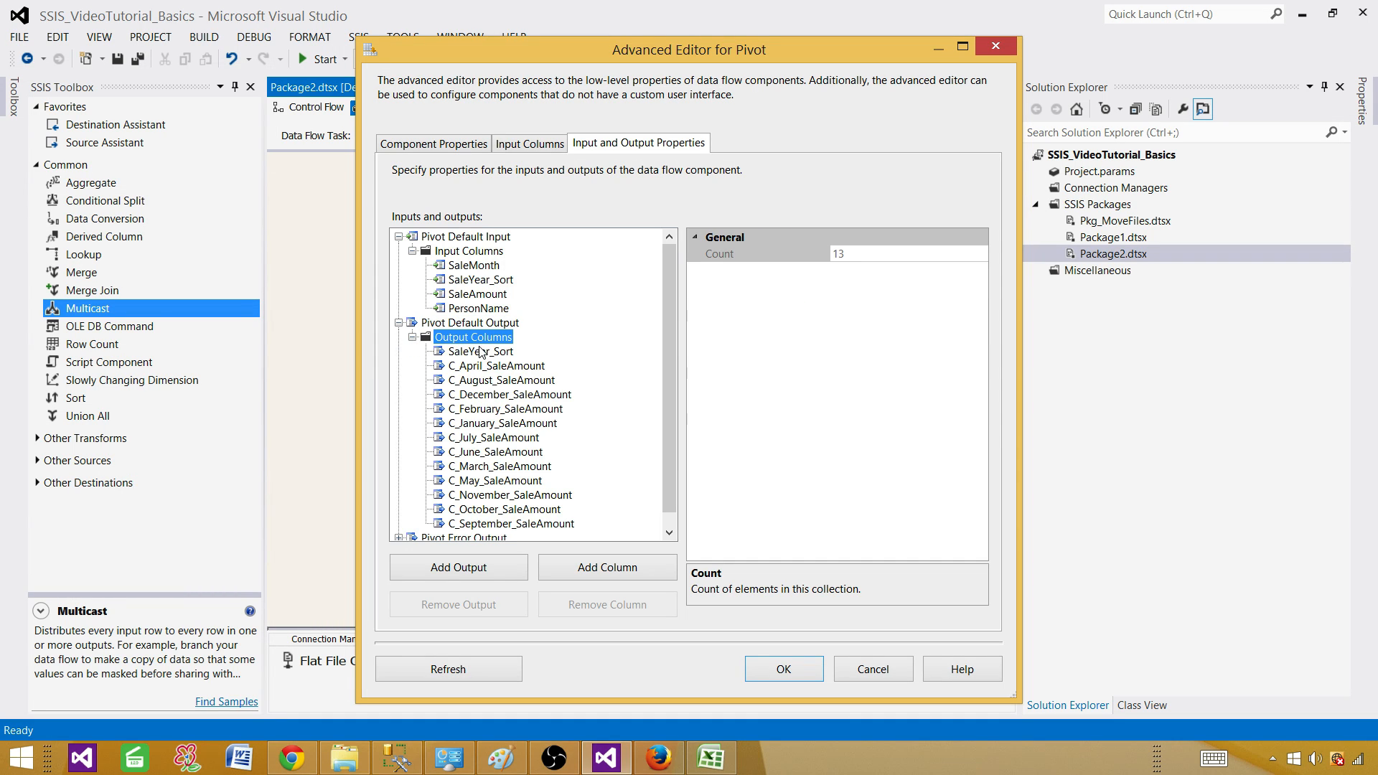
pyautogui.scroll(-1, 666, 329)
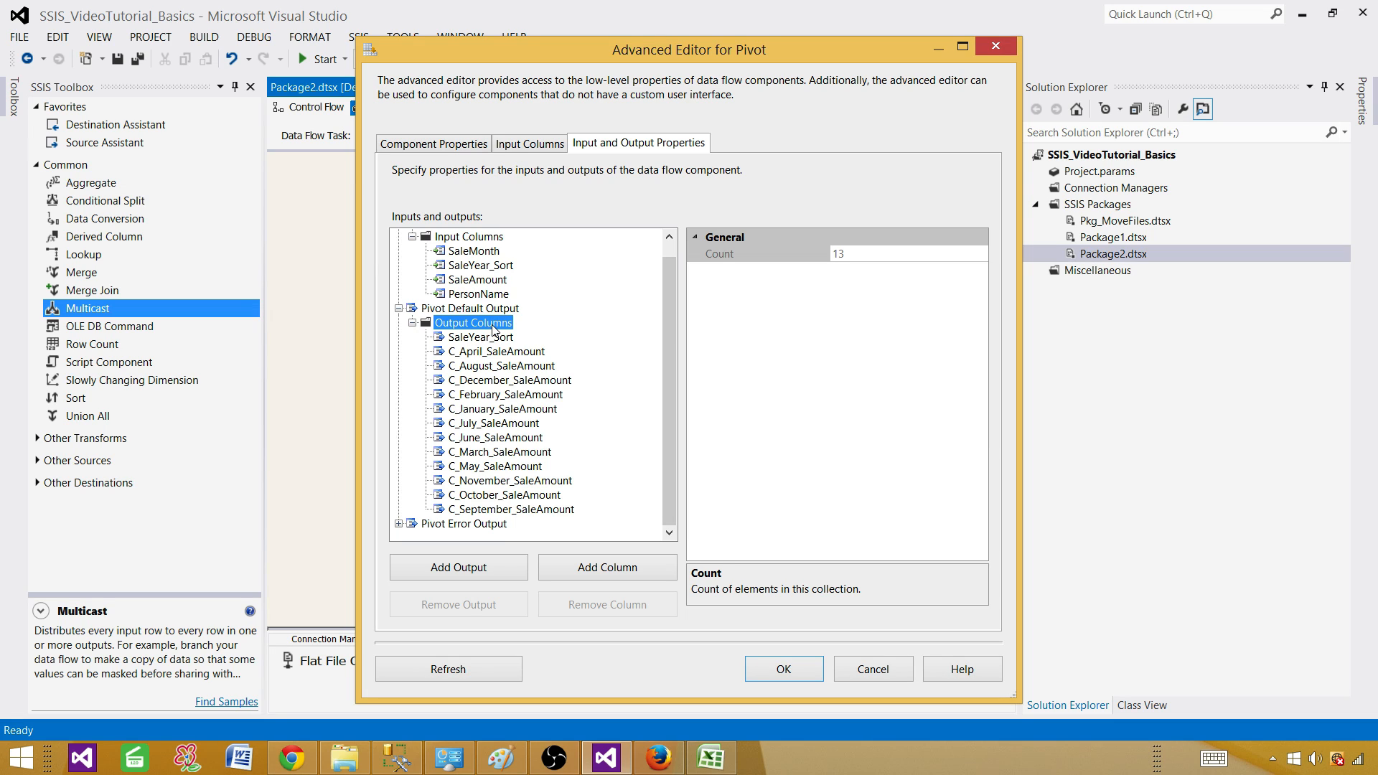
pyautogui.click(592, 570)
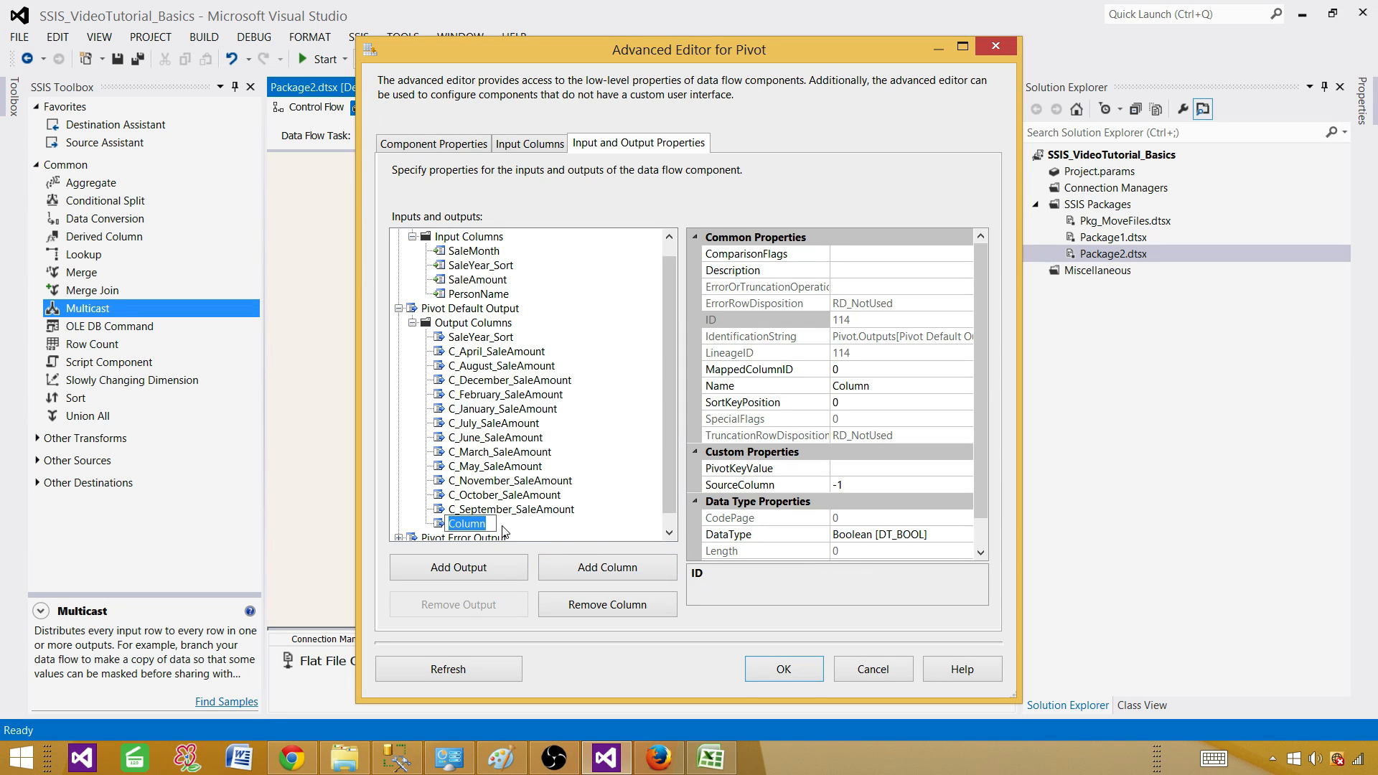
pyautogui.write('SalePerson')
pyautogui.press('Return')
# Set the SourceColumn property of the SalePerson output column to 45, the LineageID of PersonName
pyautogui.click(872, 486)
pyautogui.moveTo(848, 484); pyautogui.dragTo(833, 484)
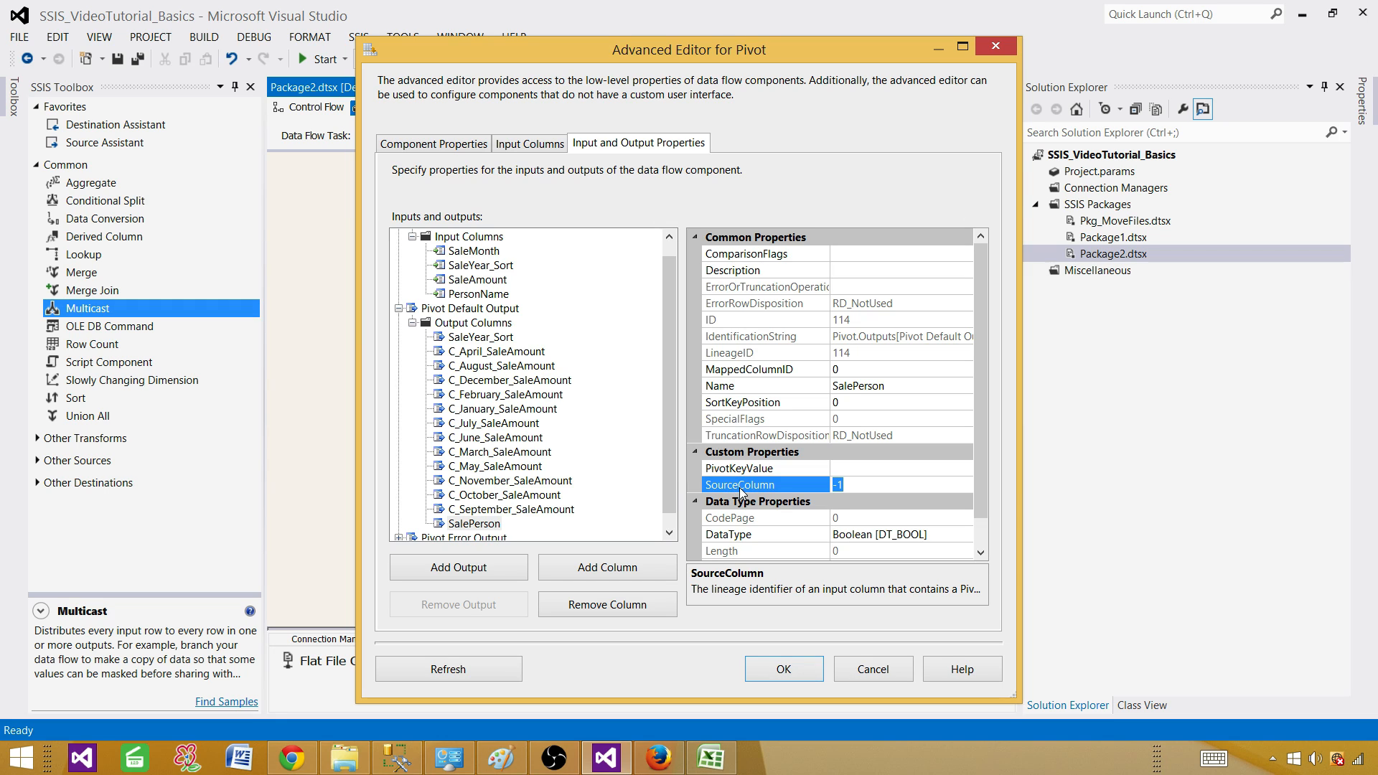
pyautogui.click(850, 487)
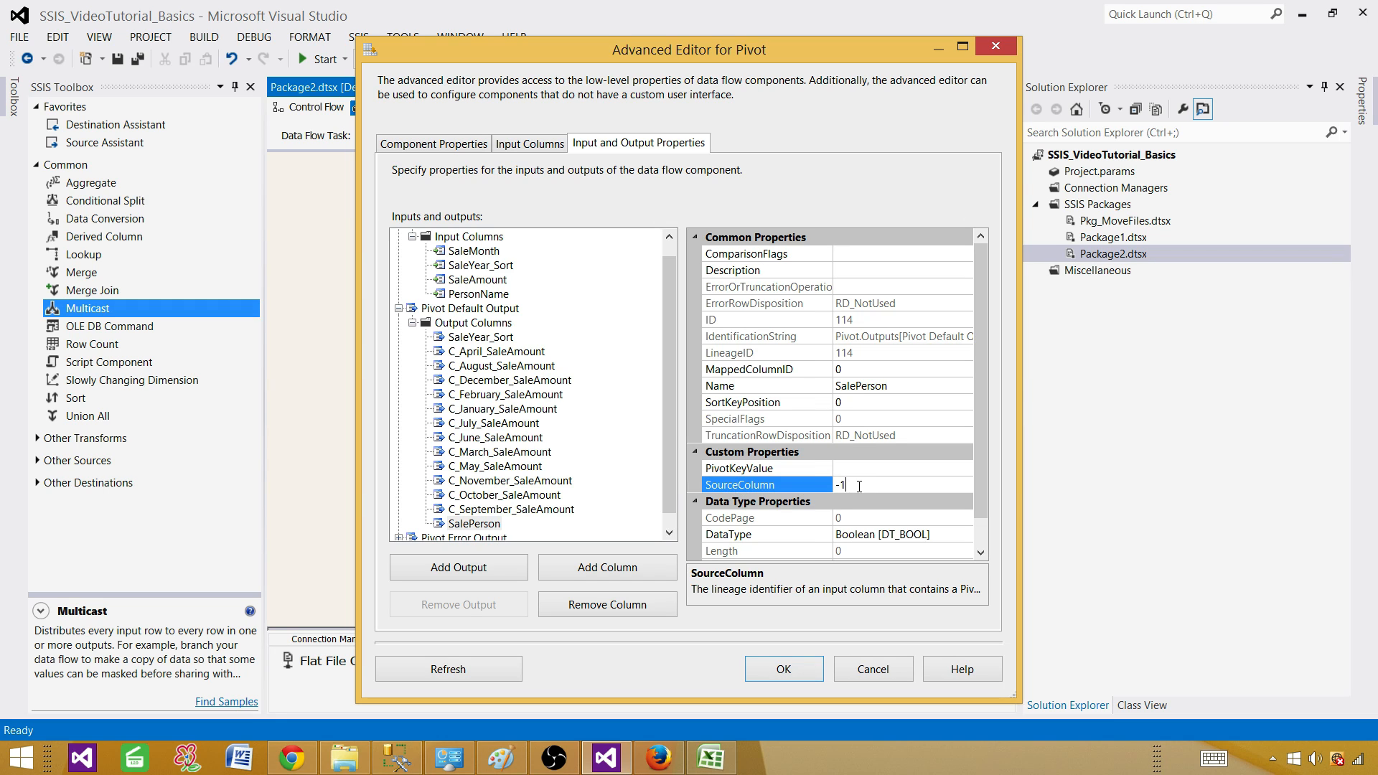
pyautogui.click(820, 486)
pyautogui.write('45')
pyautogui.press('Return')
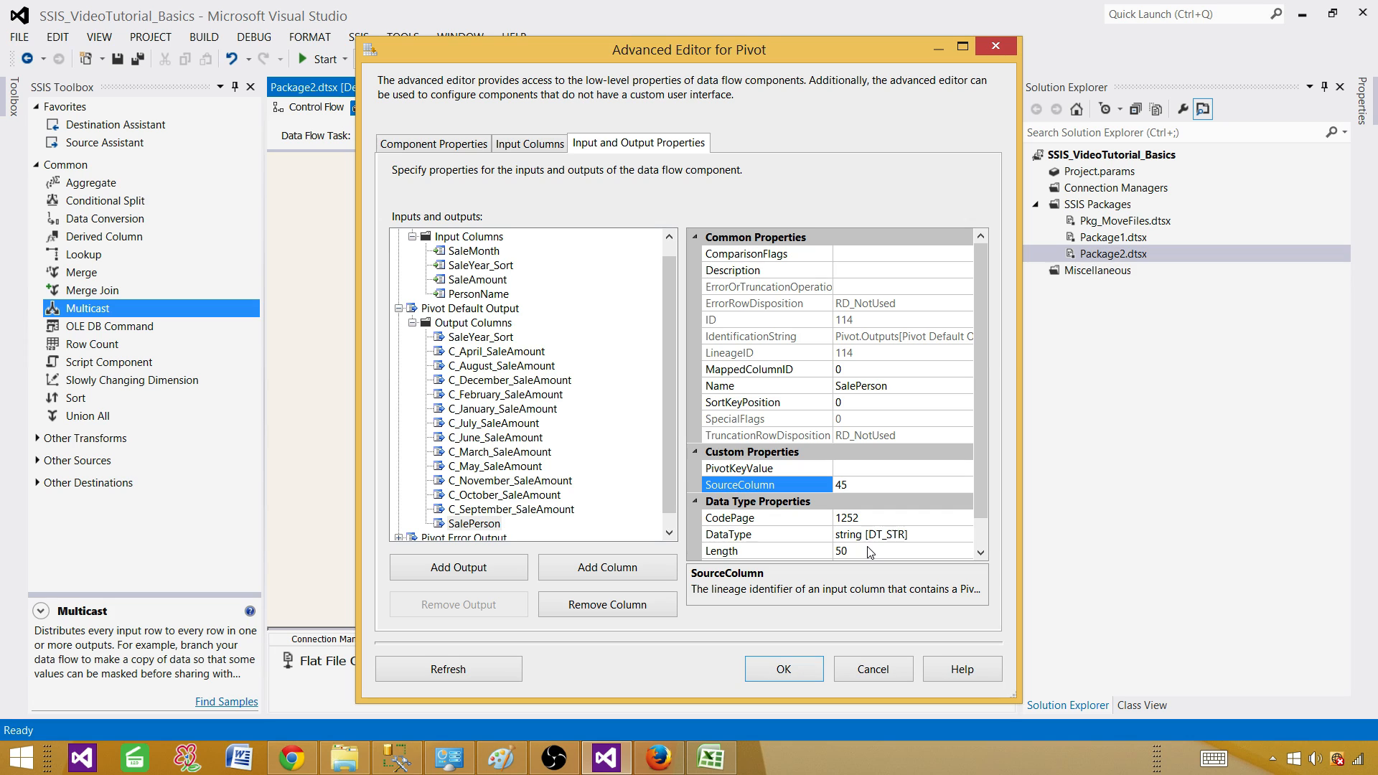
# Examine the names and custom properties of the existing Pivot output columns, starting from SaleYear_Sort
pyautogui.click(470, 341)
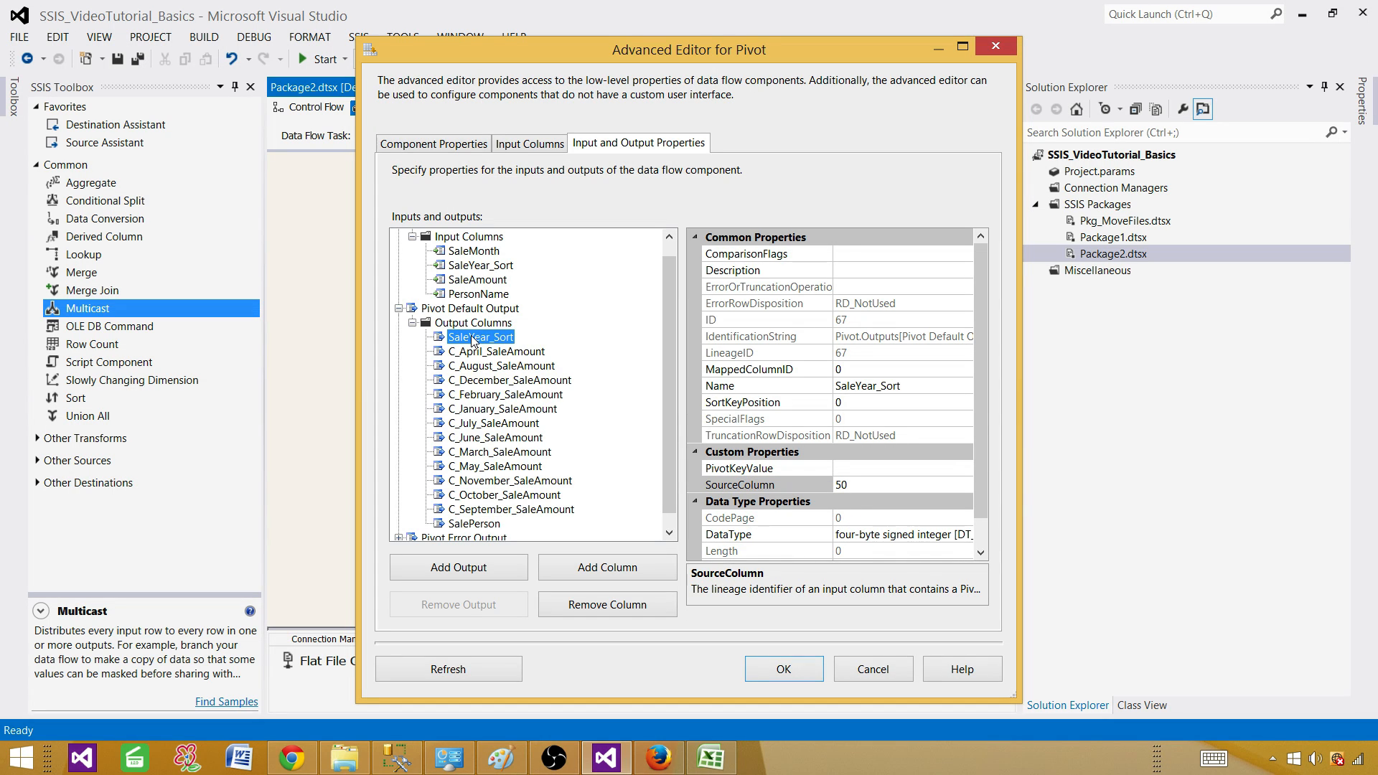
pyautogui.press('Down')
pyautogui.press('Down')
pyautogui.press('Down')
pyautogui.press('Down')
pyautogui.press('Down')
pyautogui.press('Down')
pyautogui.press('Down')
pyautogui.press('Down')
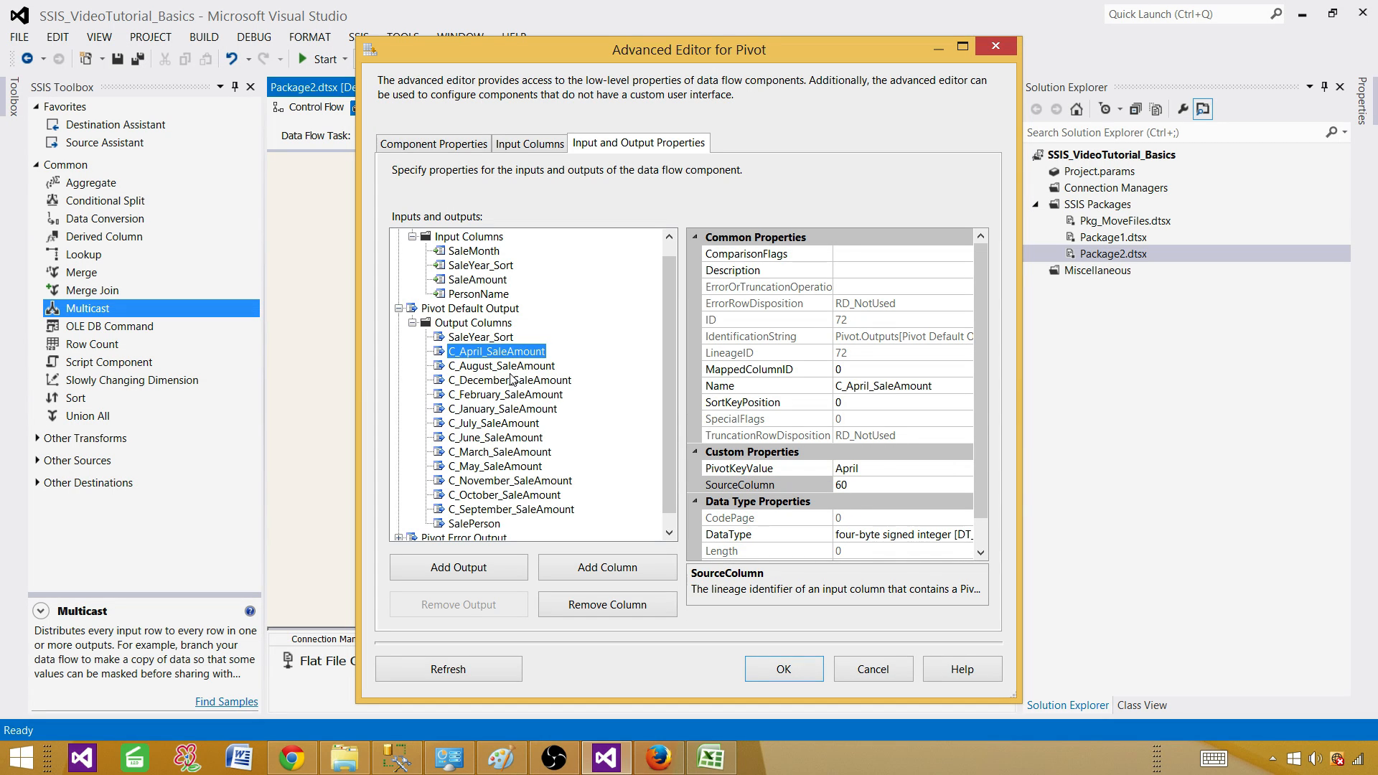
# Rename the SaleYear_Sort output column of Pivot Default Output as SaleYear
pyautogui.click(475, 341)
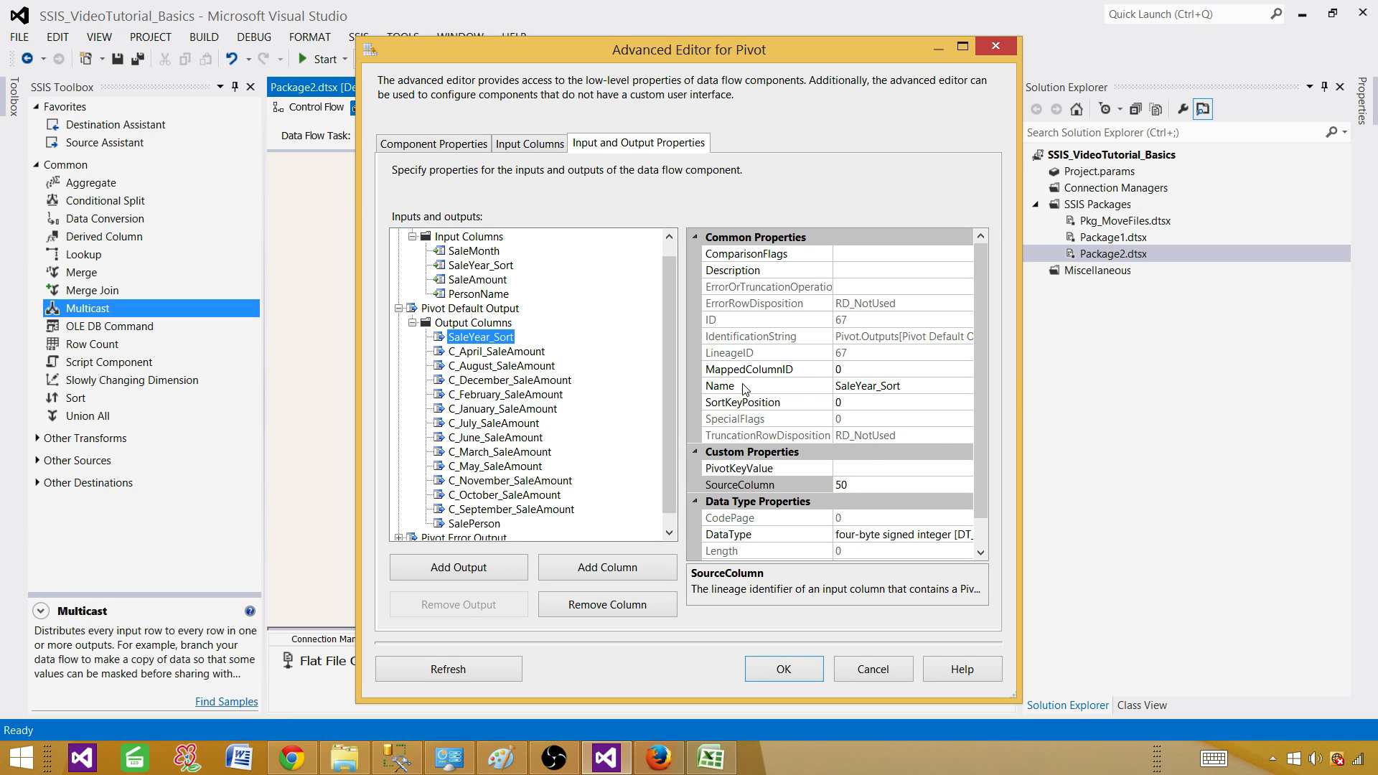
pyautogui.click(865, 387)
pyautogui.moveTo(905, 388); pyautogui.dragTo(873, 388)
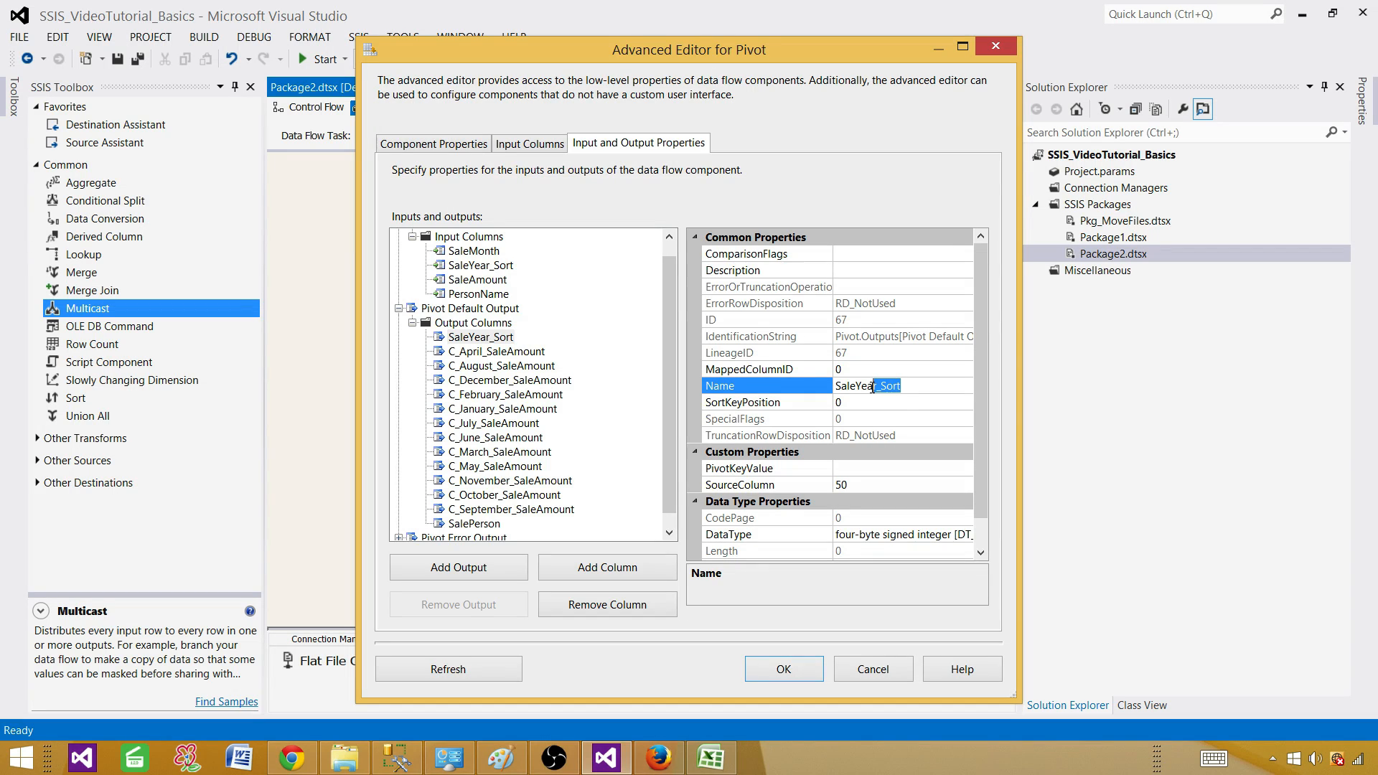
pyautogui.press('BackSpace')
pyautogui.press('Return')
# Rename the C_April_SaleAmount output column as April
pyautogui.click(509, 357)
pyautogui.click(847, 387)
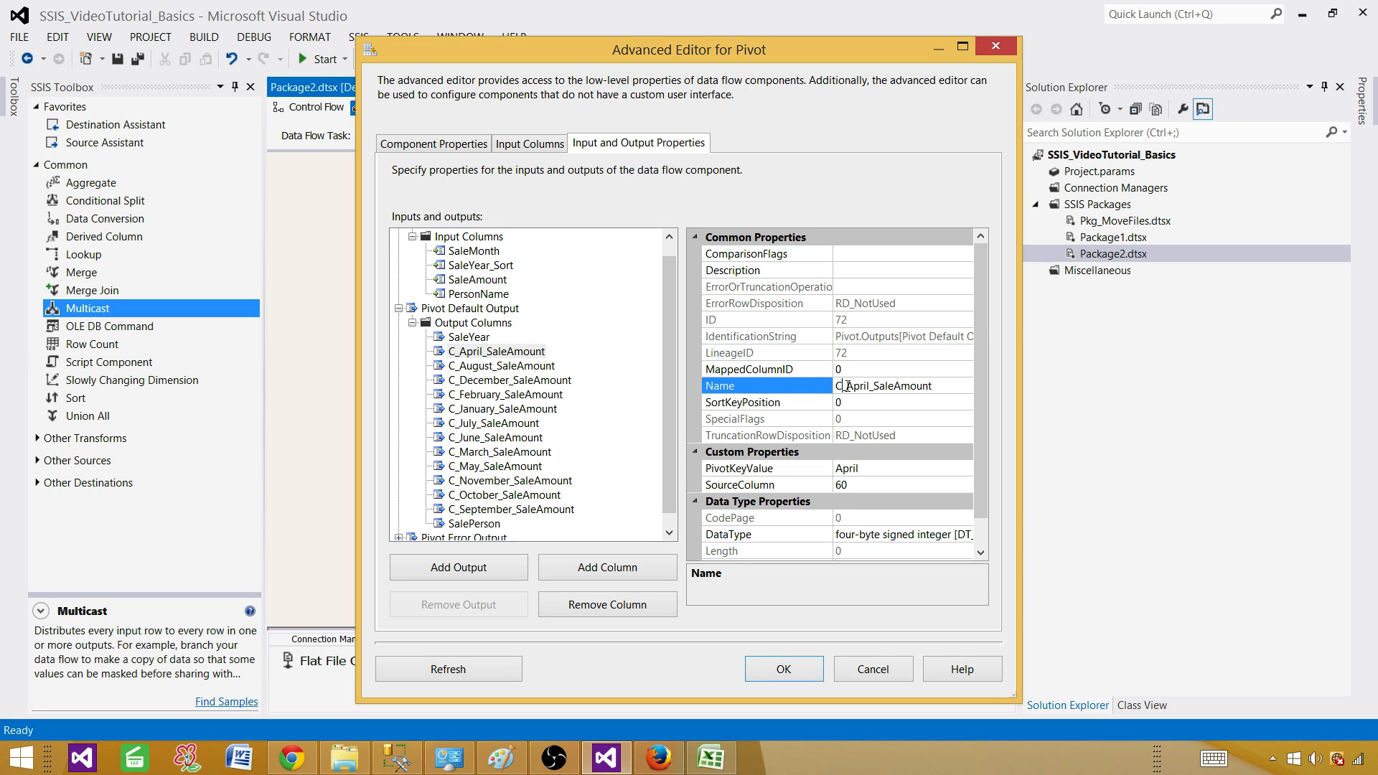
pyautogui.press('BackSpace')
pyautogui.moveTo(922, 386); pyautogui.dragTo(863, 387)
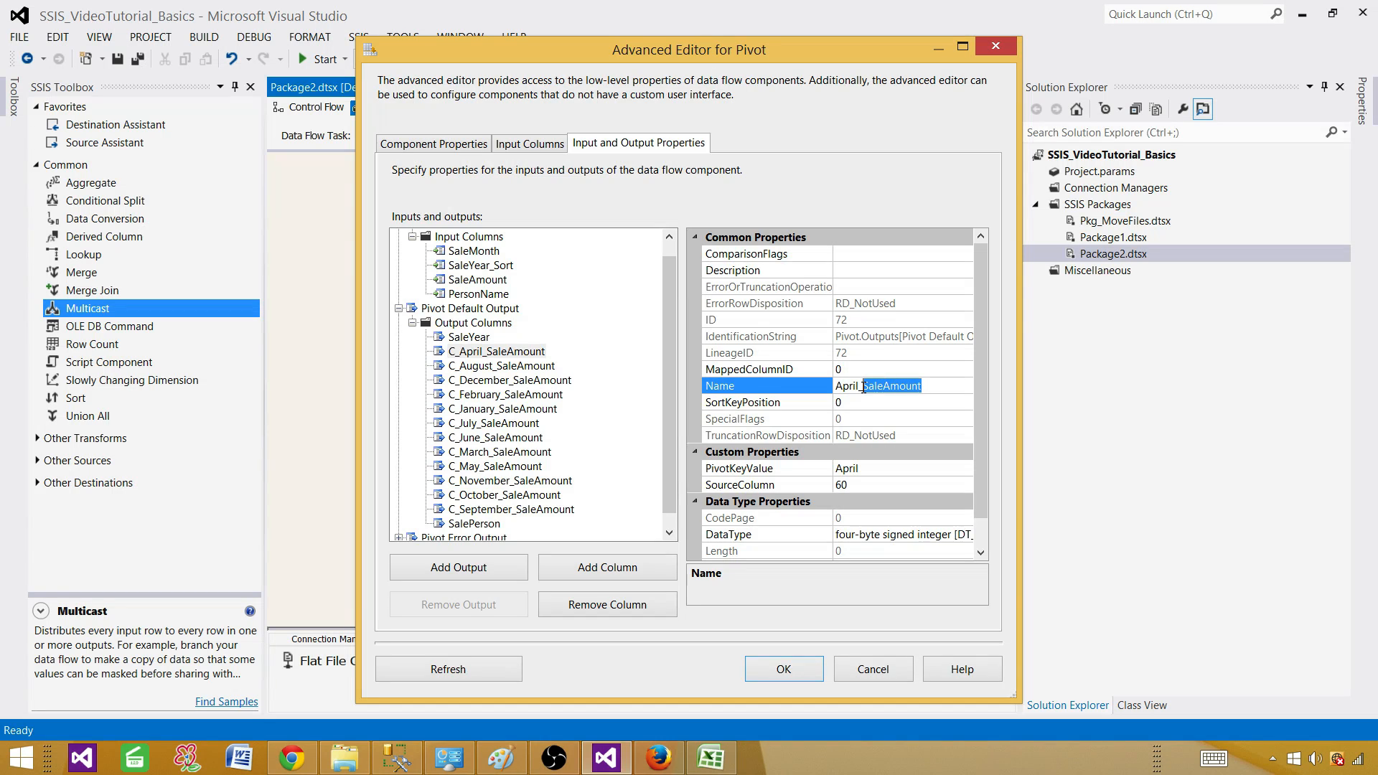
pyautogui.press('BackSpace')
pyautogui.press('Return')
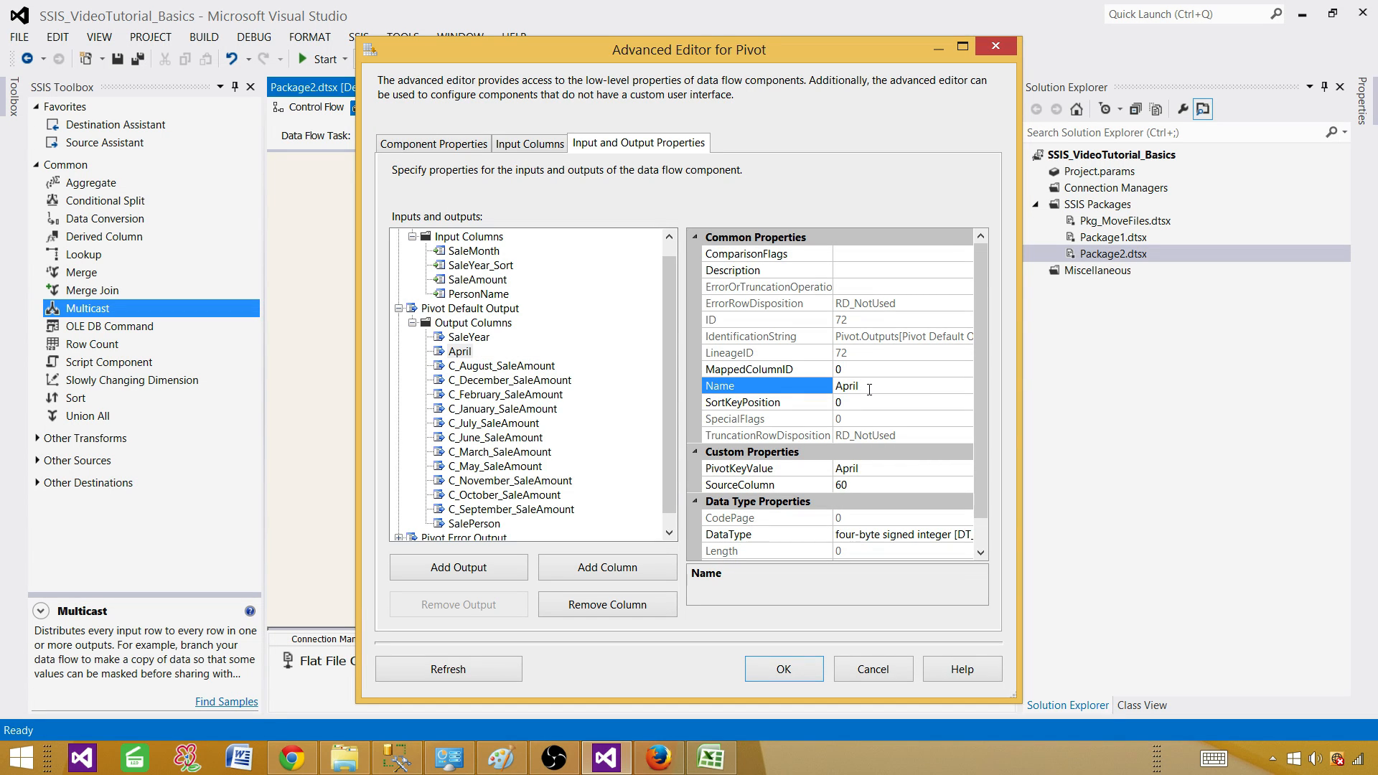
# Rename the C_August_SaleAmount output column as August
pyautogui.click(502, 367)
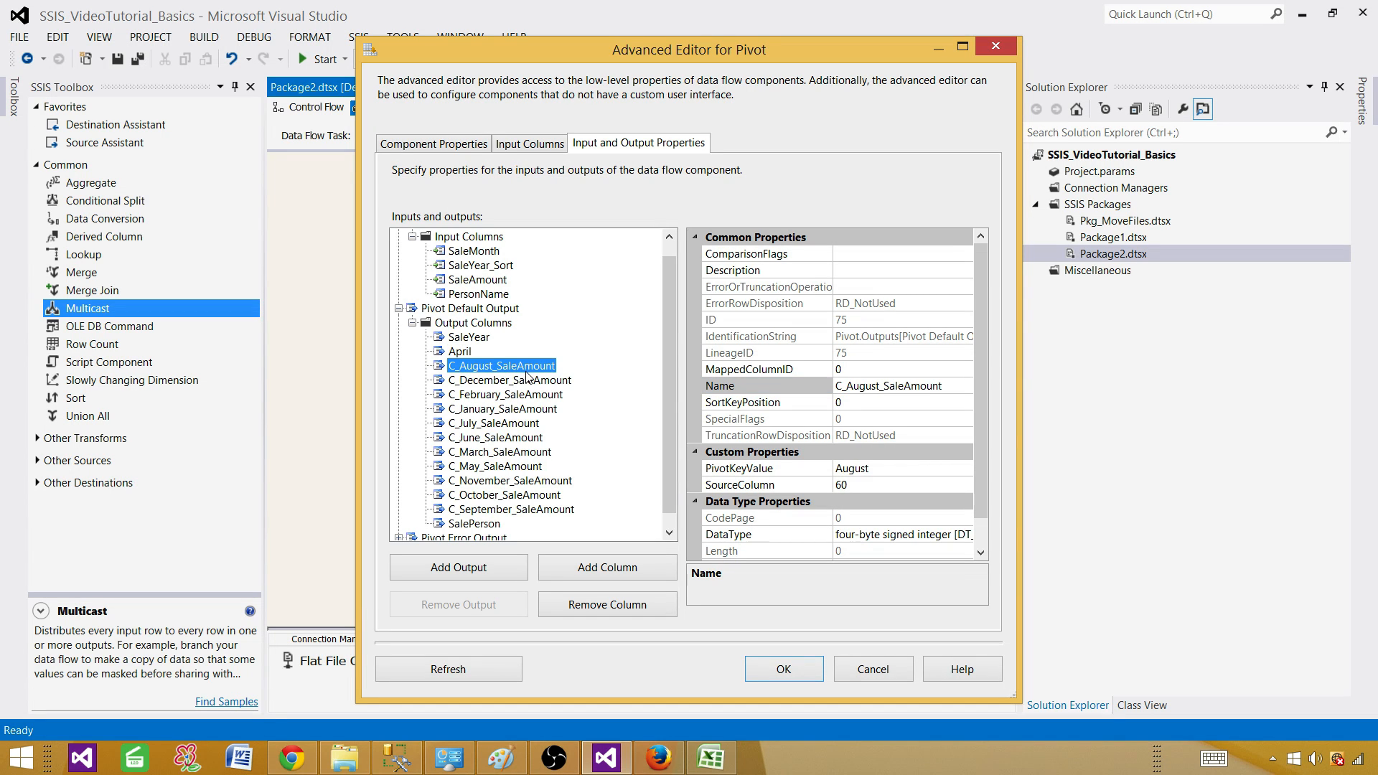
pyautogui.click(847, 391)
pyautogui.moveTo(848, 391); pyautogui.dragTo(802, 398)
pyautogui.press('BackSpace')
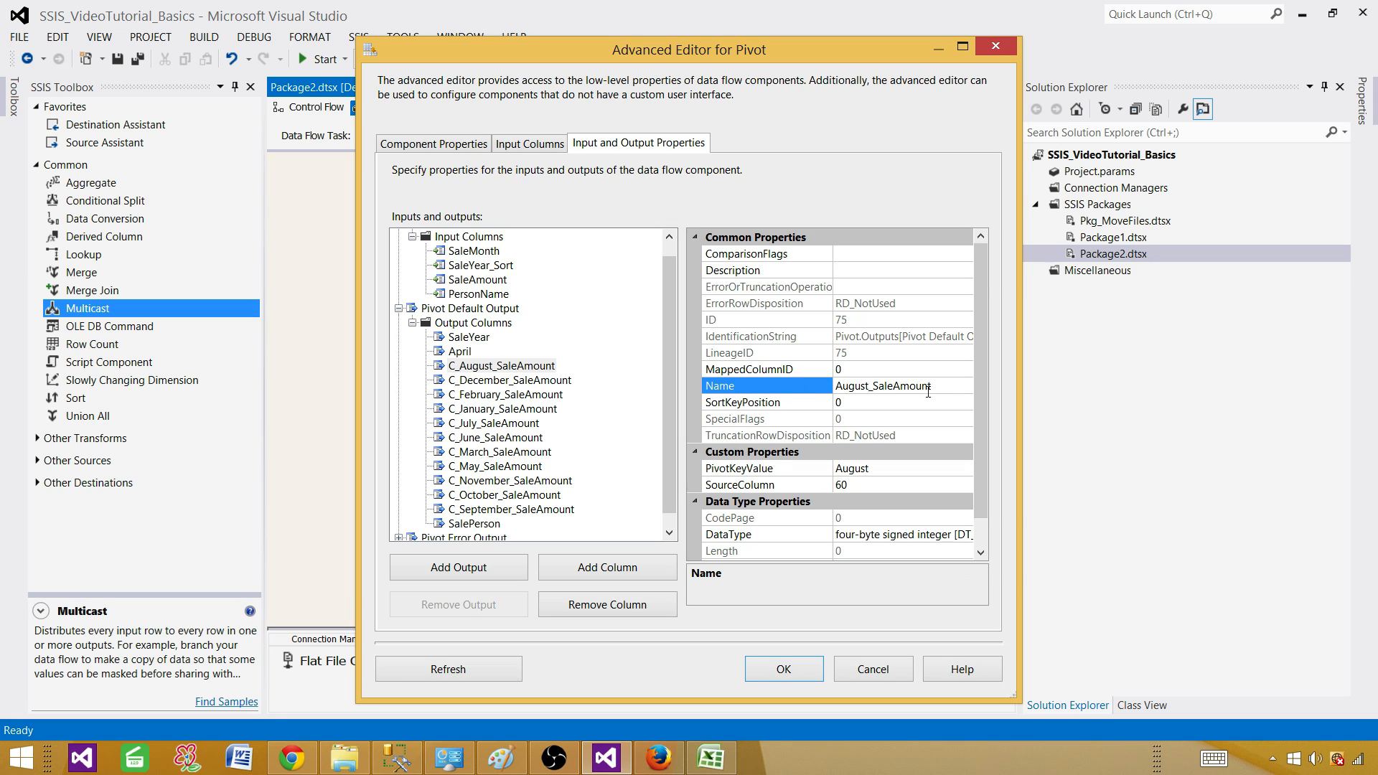
pyautogui.moveTo(934, 388); pyautogui.dragTo(869, 388)
pyautogui.press('BackSpace')
pyautogui.press('Return')
# Rename the C_December_SaleAmount output column as December
pyautogui.click(502, 381)
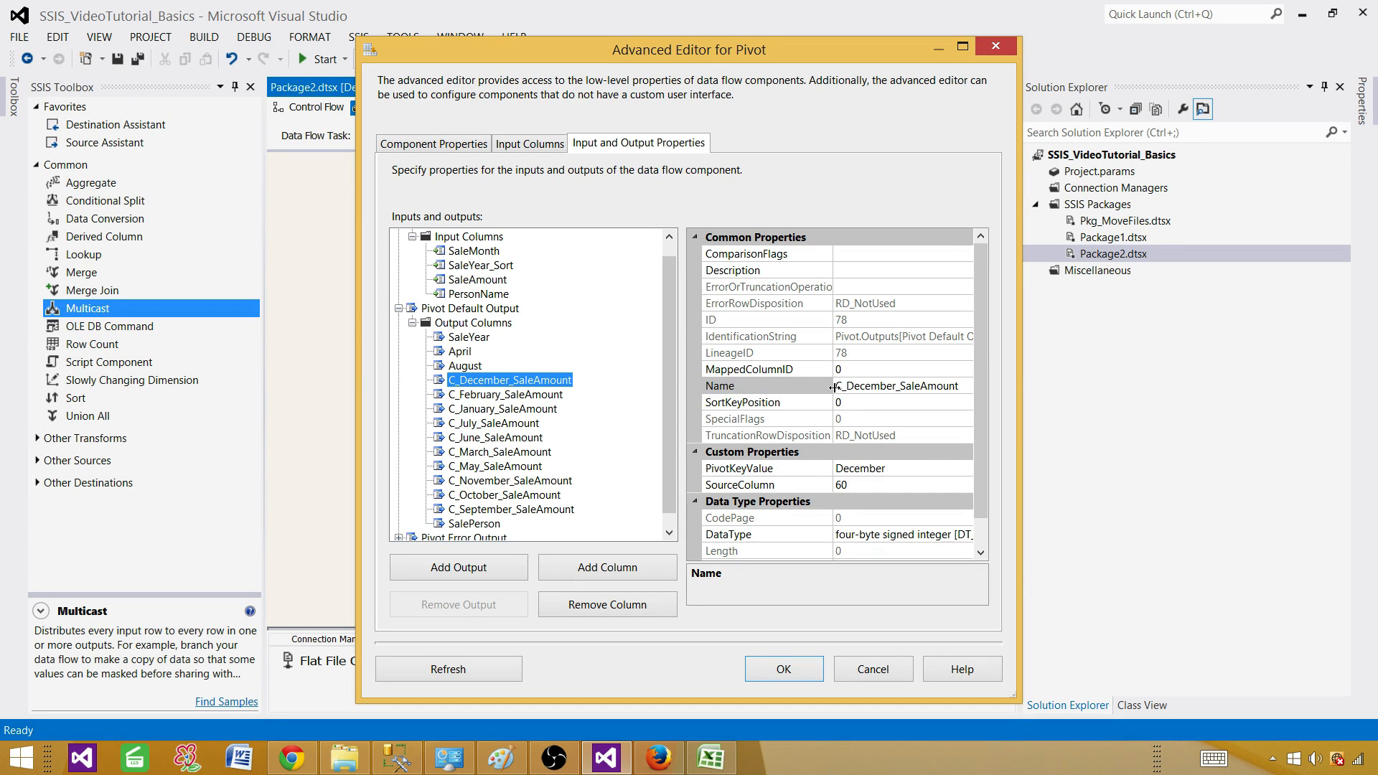
pyautogui.click(848, 388)
pyautogui.moveTo(847, 386); pyautogui.dragTo(799, 399)
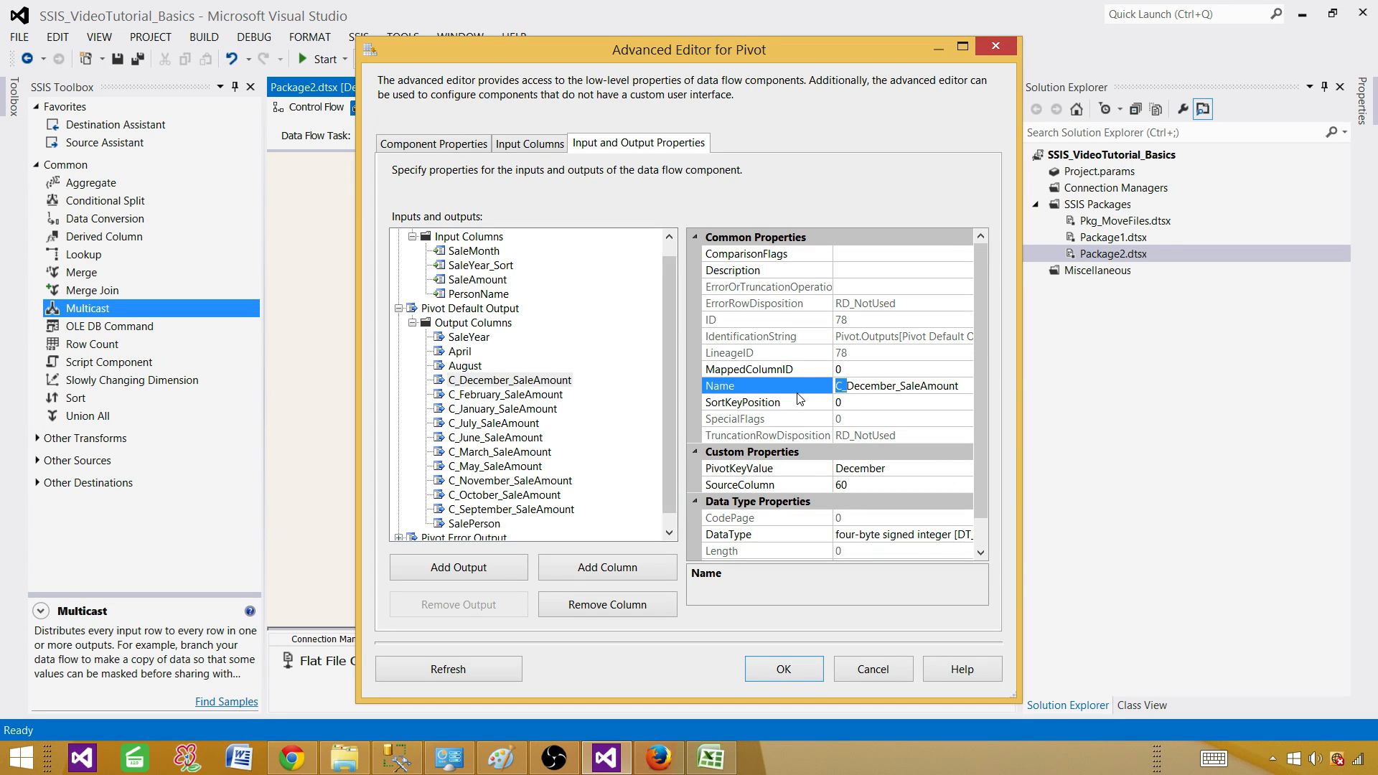
pyautogui.press('BackSpace')
pyautogui.moveTo(949, 386); pyautogui.dragTo(888, 391)
pyautogui.press('BackSpace')
pyautogui.press('Return')
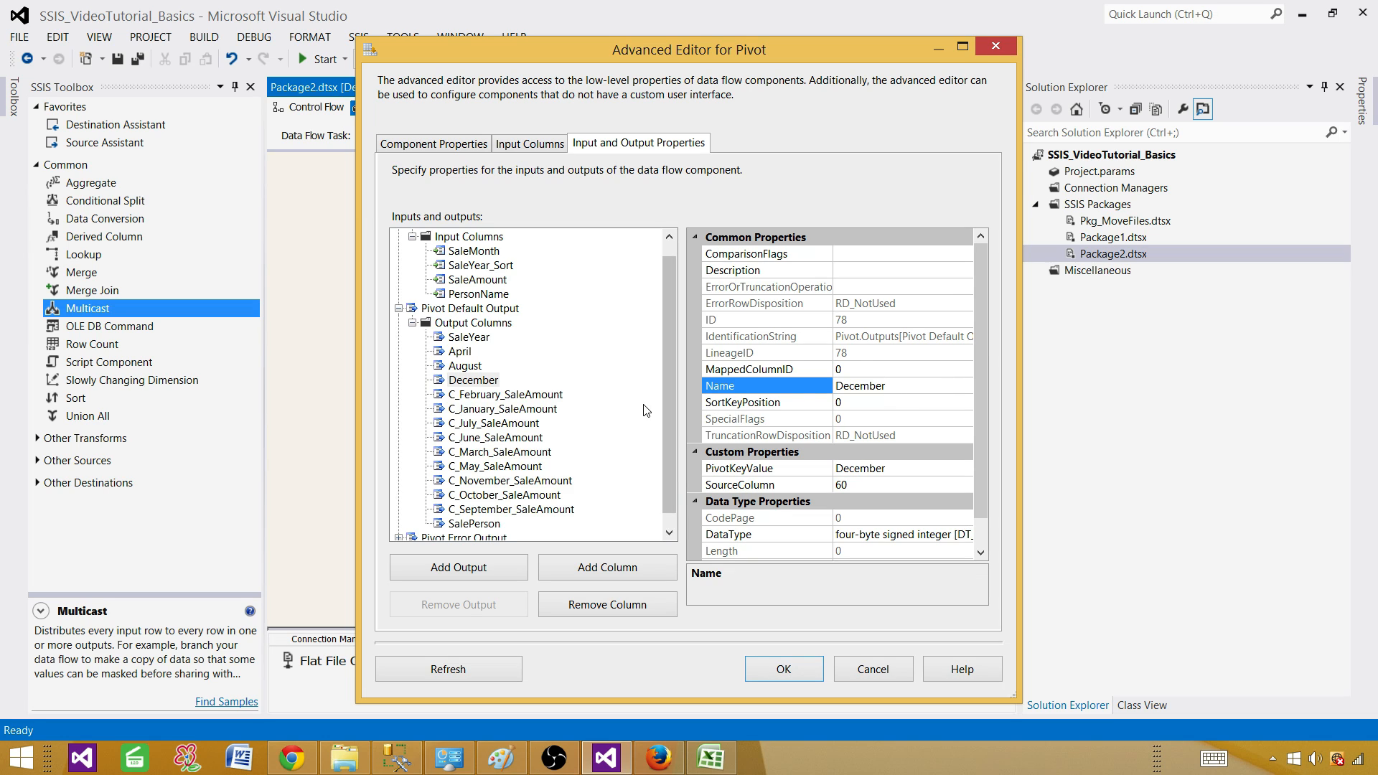
# Rename the C_February_SaleAmount output column as February
pyautogui.click(558, 396)
pyautogui.click(875, 390)
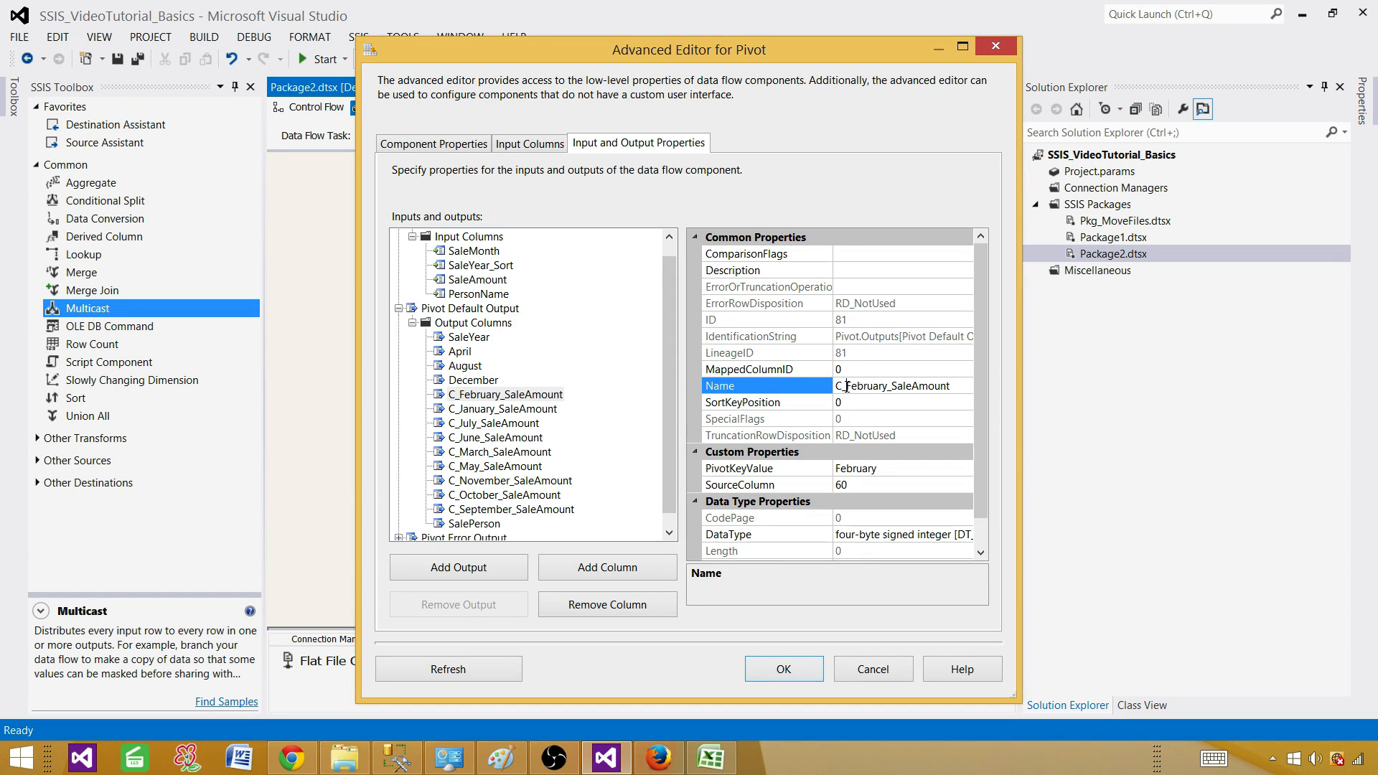
pyautogui.moveTo(847, 388); pyautogui.dragTo(831, 389)
pyautogui.press('BackSpace')
pyautogui.moveTo(955, 390); pyautogui.dragTo(871, 388)
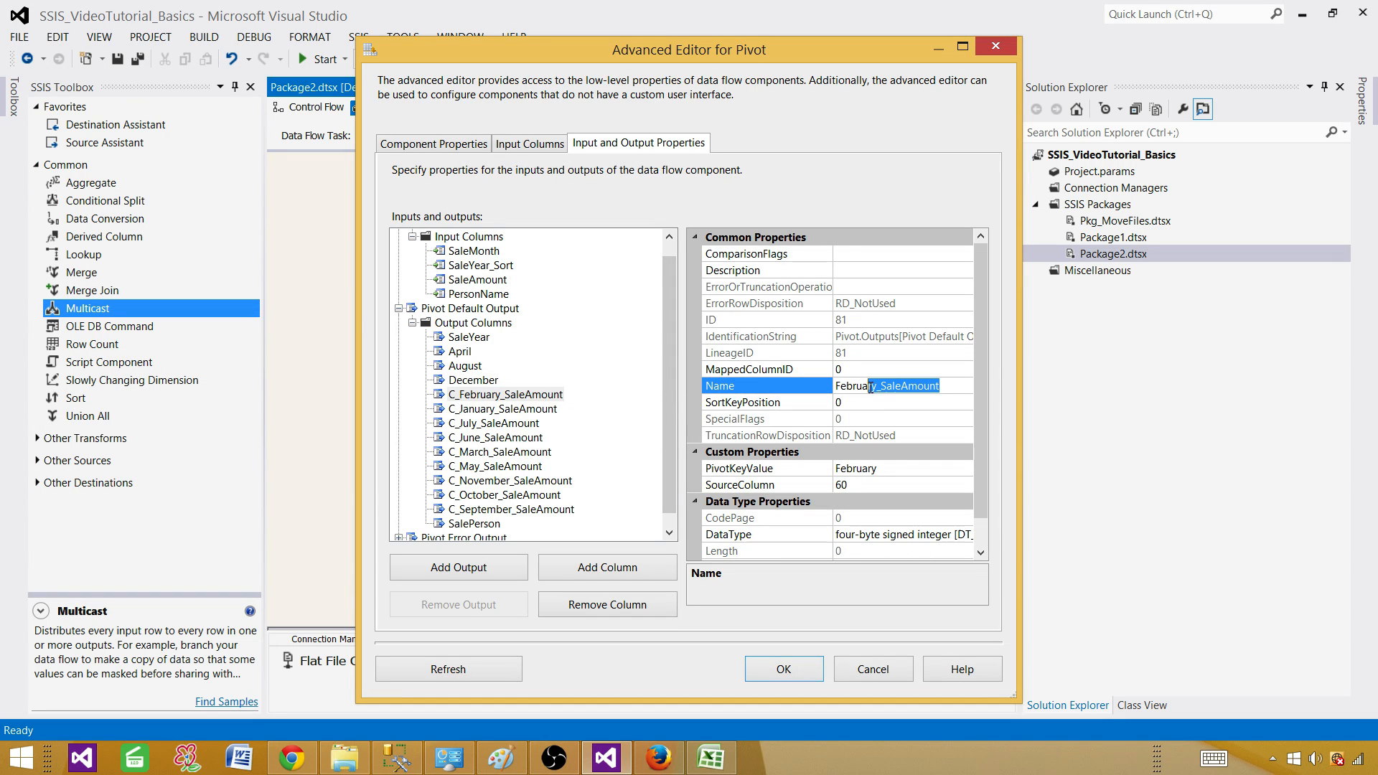
pyautogui.press('BackSpace')
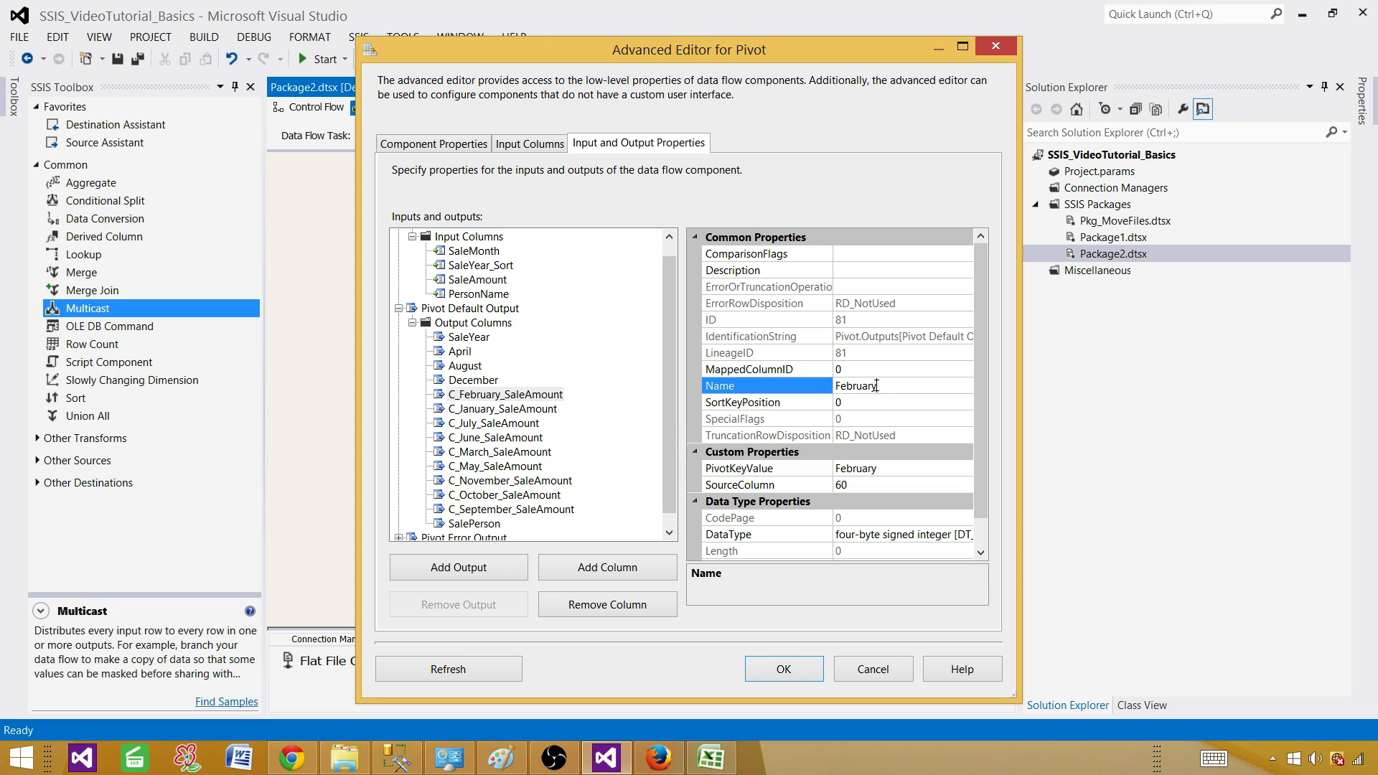
pyautogui.press('Return')
# Rename the C_January_SaleAmount output column as January
pyautogui.click(591, 407)
pyautogui.click(849, 387)
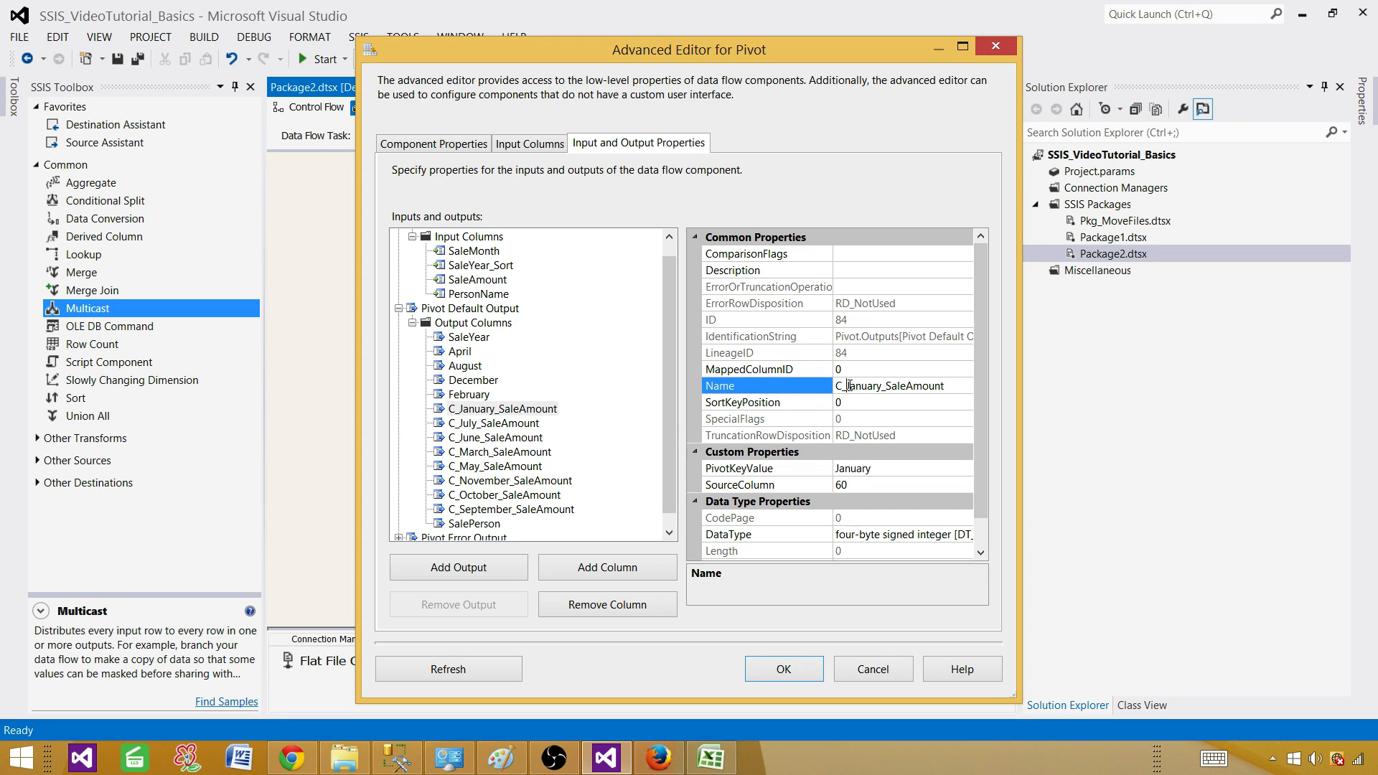
pyautogui.moveTo(849, 387); pyautogui.dragTo(1038, 402)
pyautogui.press('BackSpace')
pyautogui.press('BackSpace')
pyautogui.press('Return')
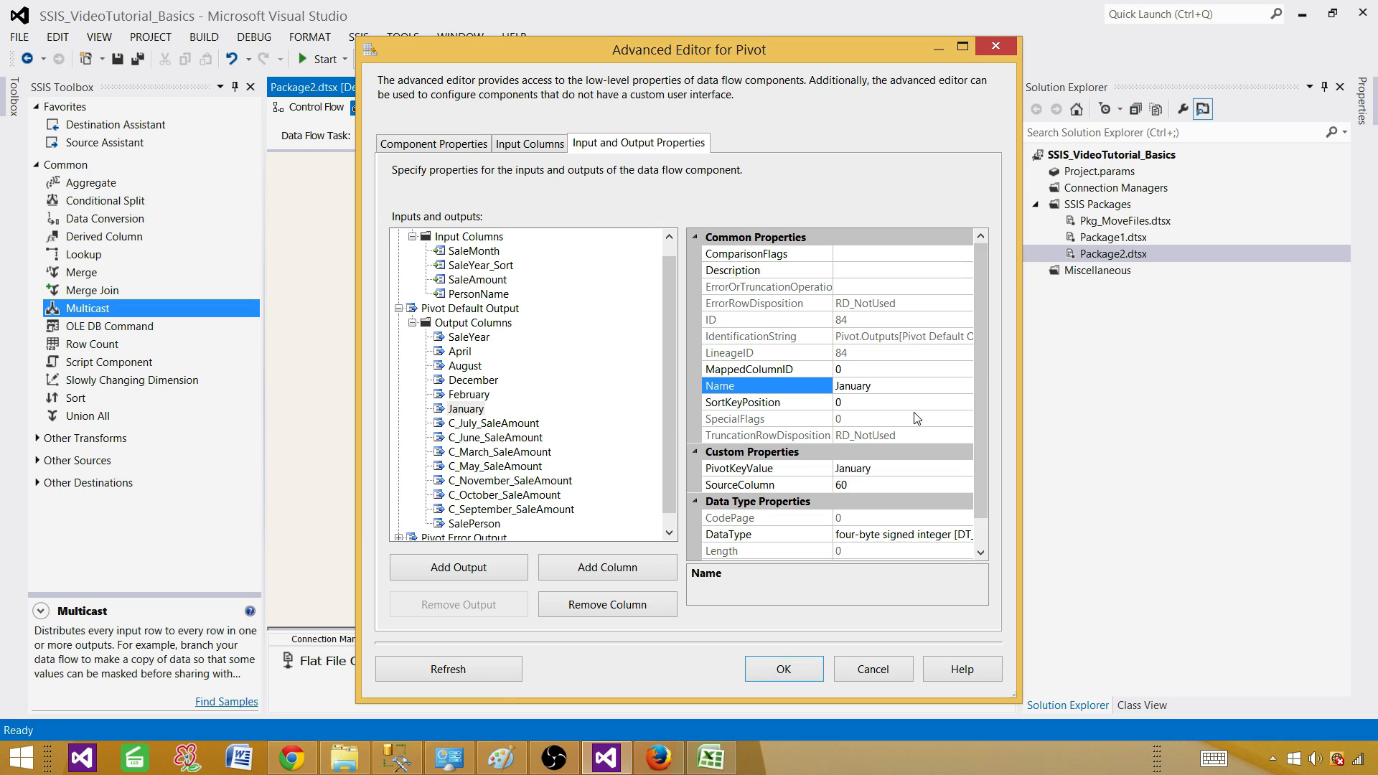
# Rename the C_July_SaleAmount output column as July
pyautogui.click(535, 424)
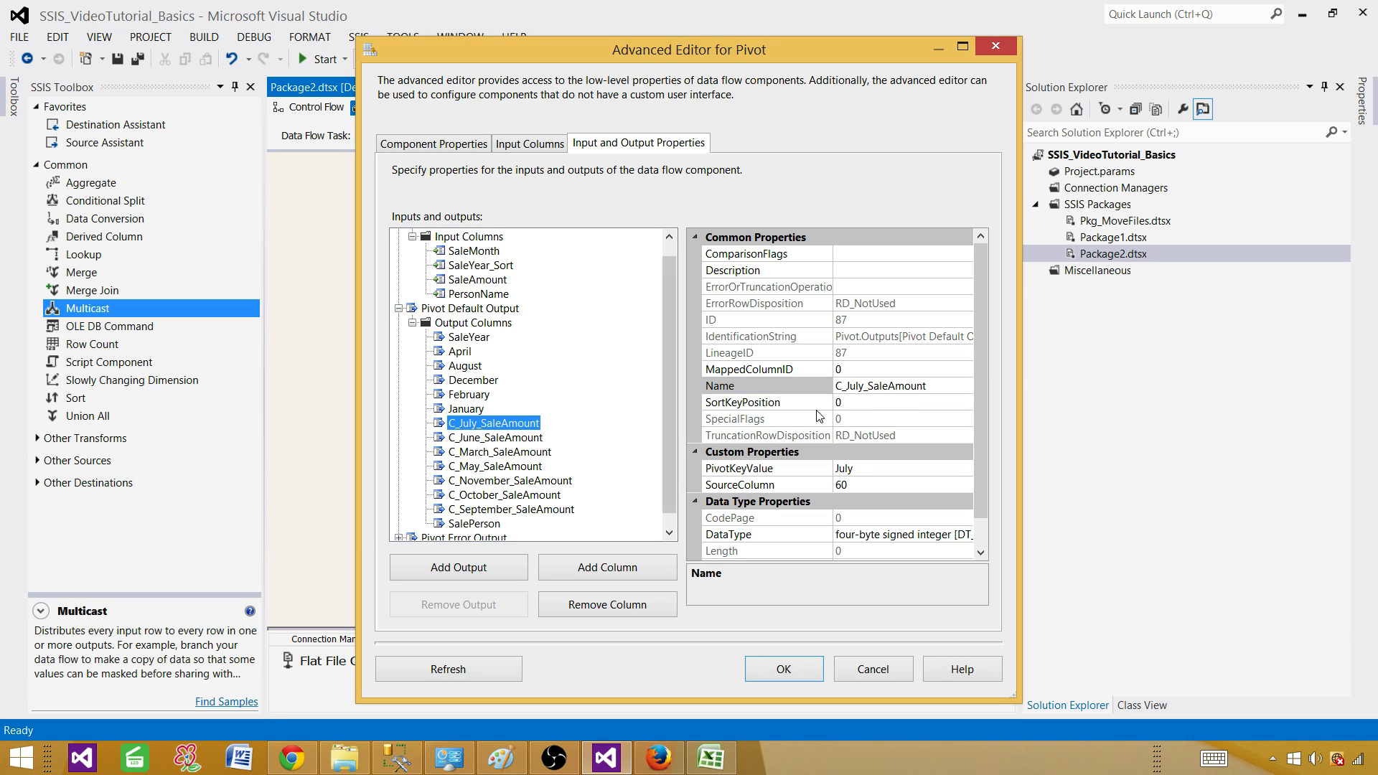
pyautogui.click(847, 388)
pyautogui.moveTo(848, 388); pyautogui.dragTo(808, 396)
pyautogui.press('BackSpace')
pyautogui.moveTo(918, 388); pyautogui.dragTo(857, 387)
pyautogui.press('BackSpace')
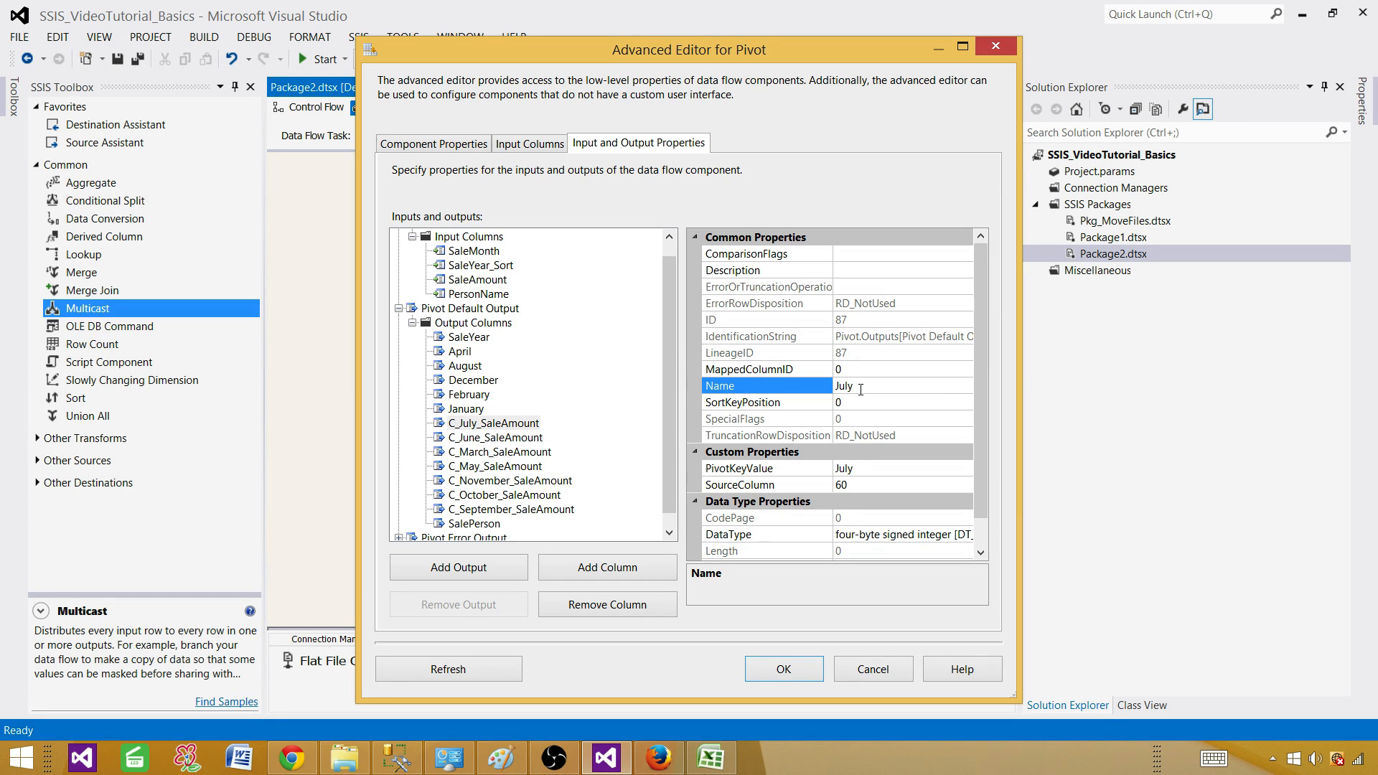
pyautogui.press('Return')
# Rename the C_June_SaleAmount output column as June
pyautogui.click(524, 438)
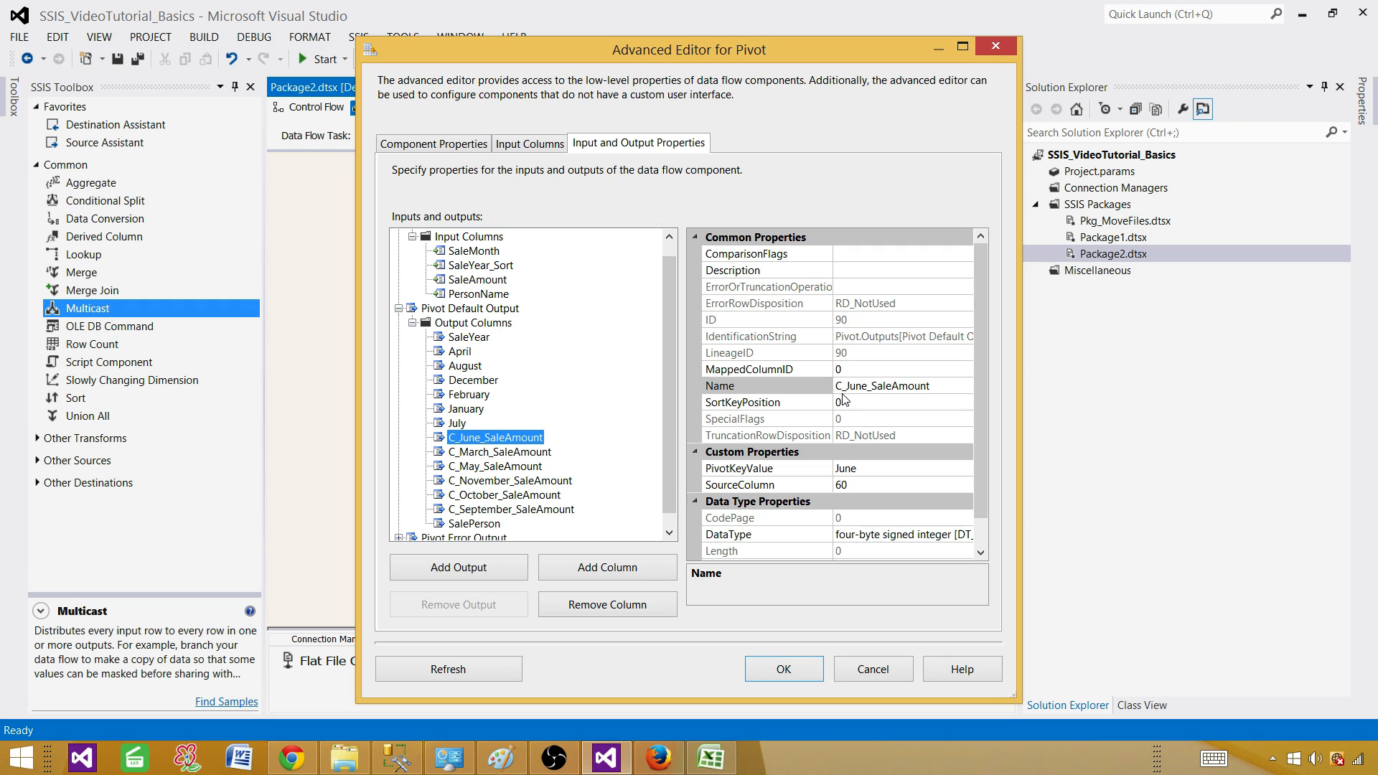
pyautogui.moveTo(847, 387); pyautogui.dragTo(816, 386)
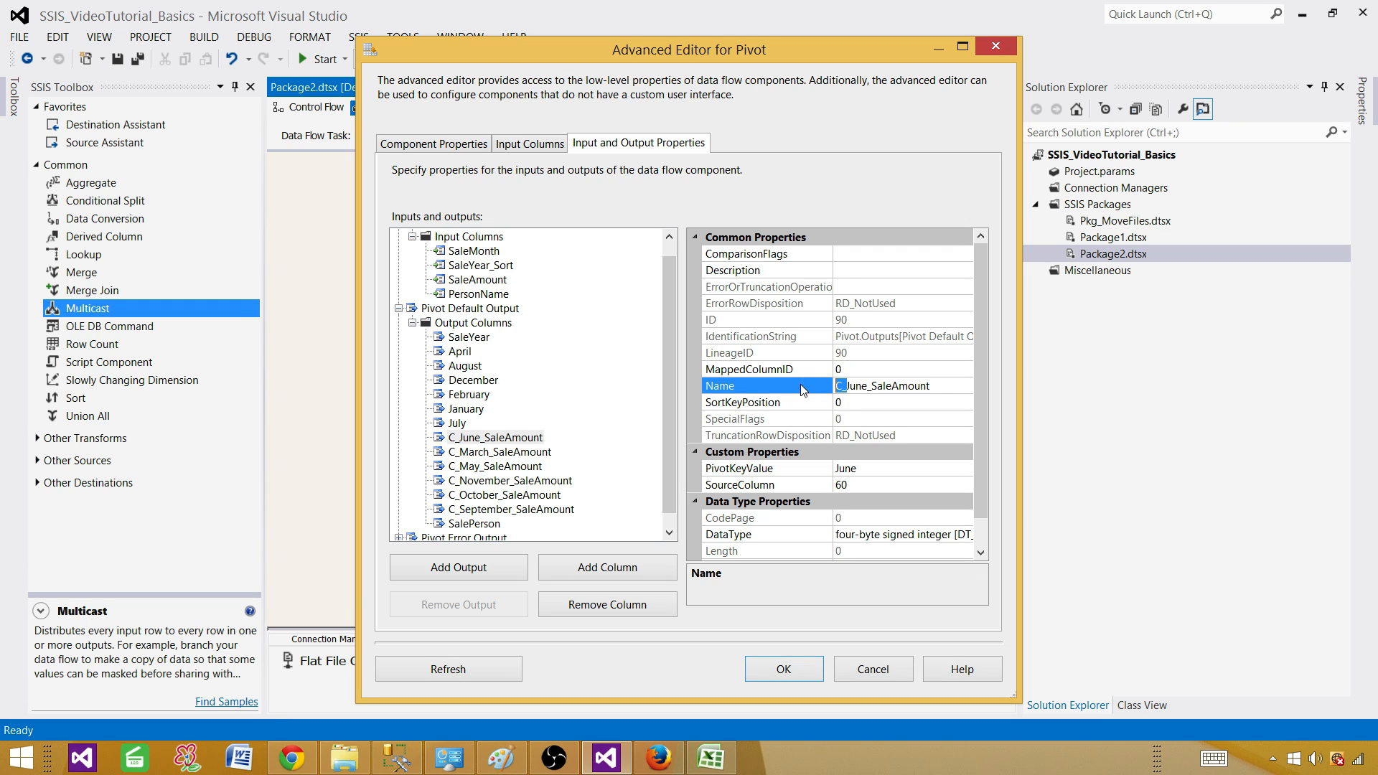
pyautogui.press('BackSpace')
pyautogui.moveTo(921, 388); pyautogui.dragTo(857, 392)
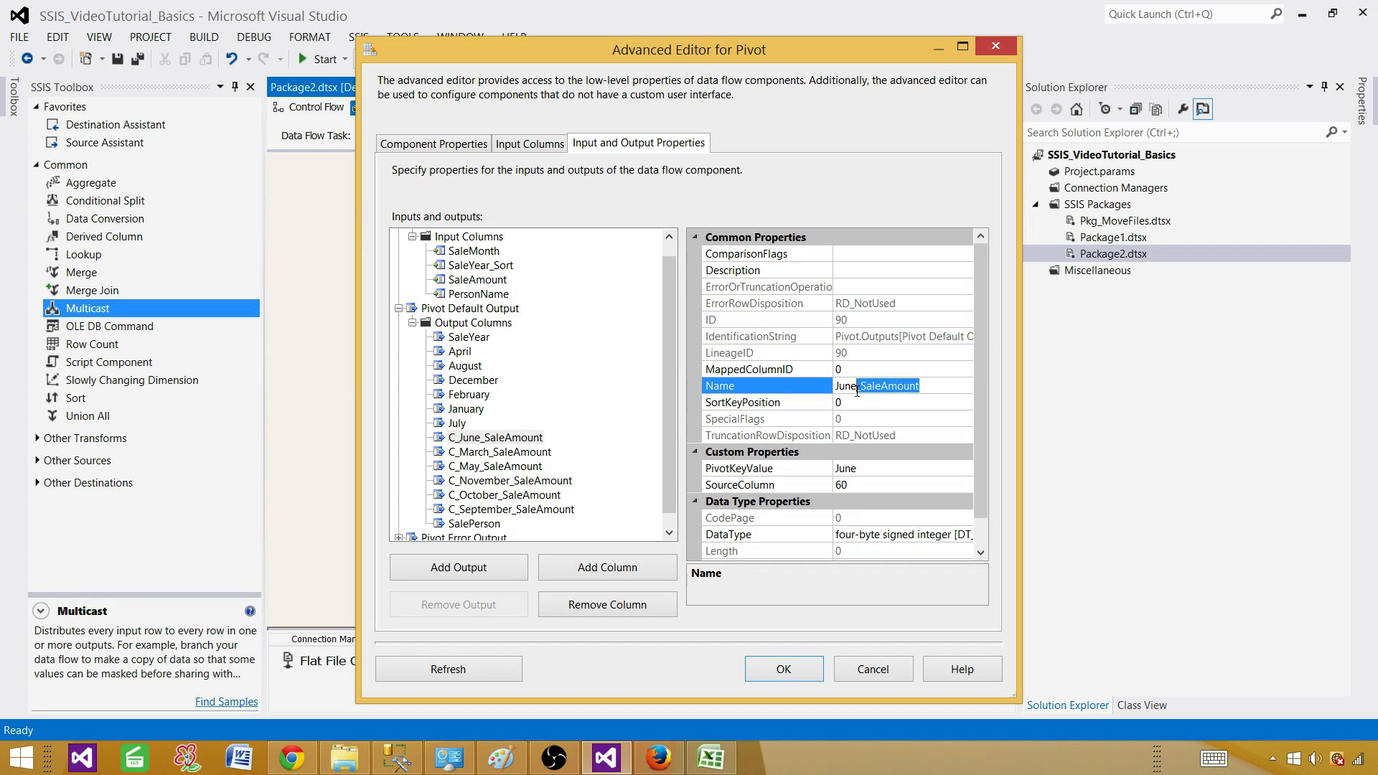
pyautogui.press('BackSpace')
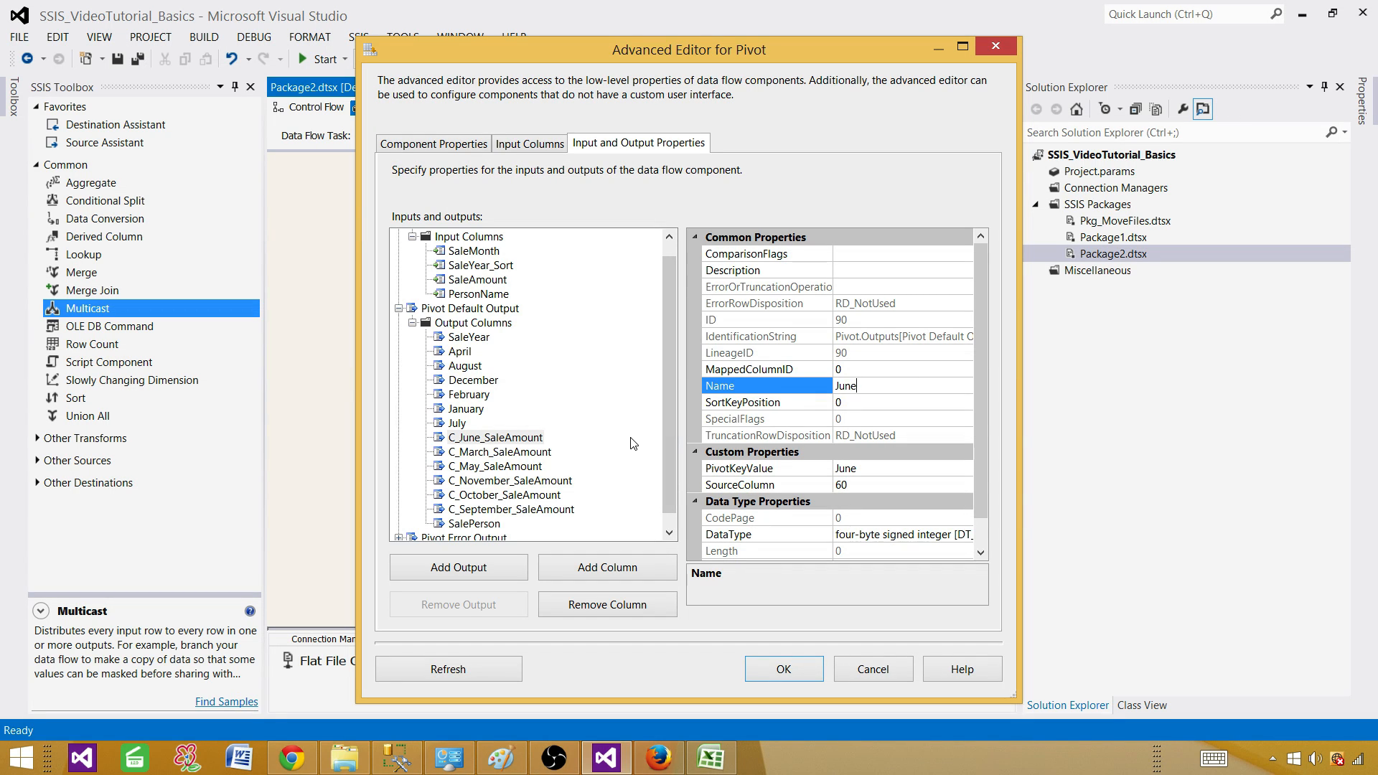
# Rename the C_March_SaleAmount output column as March
pyautogui.click(533, 452)
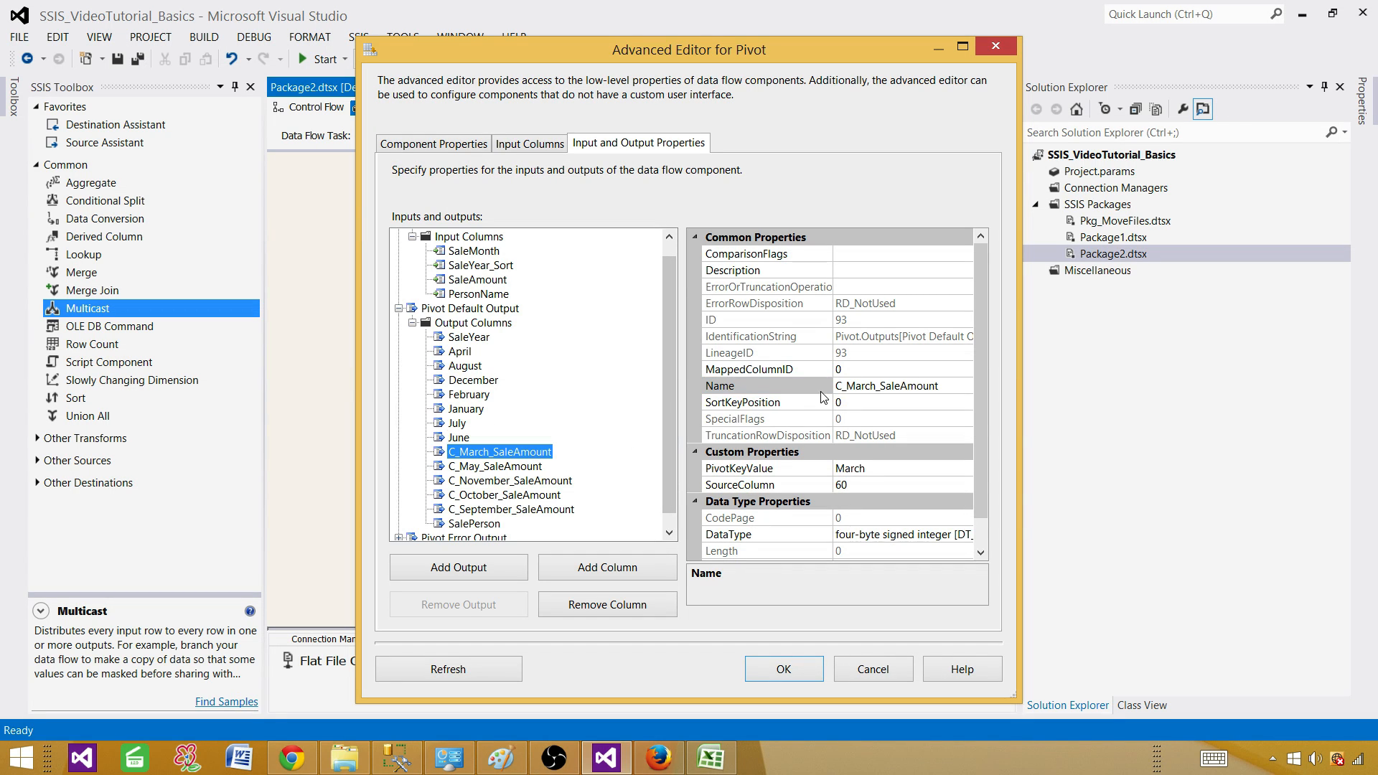
pyautogui.click(848, 387)
pyautogui.moveTo(849, 386); pyautogui.dragTo(803, 384)
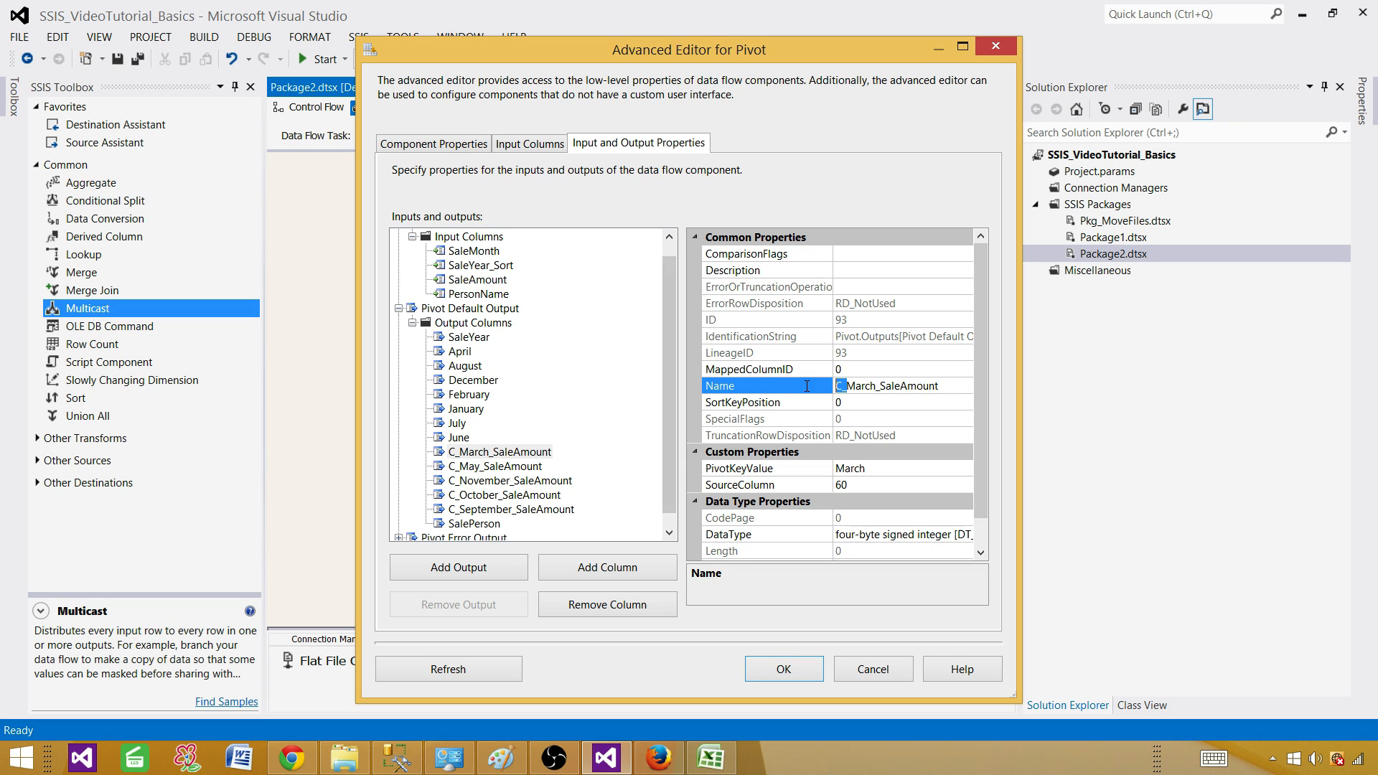
pyautogui.press('BackSpace')
pyautogui.moveTo(948, 384); pyautogui.dragTo(862, 384)
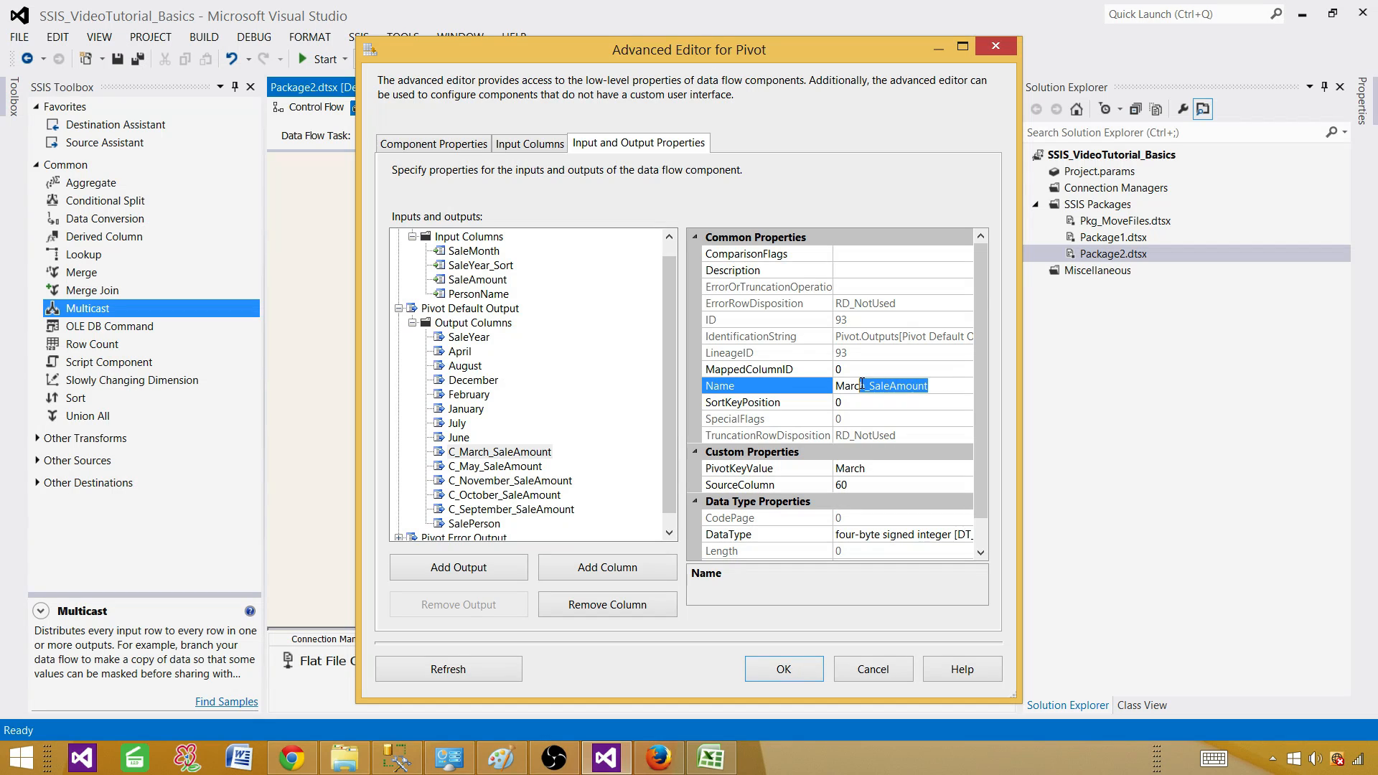
pyautogui.press('BackSpace')
pyautogui.press('Return')
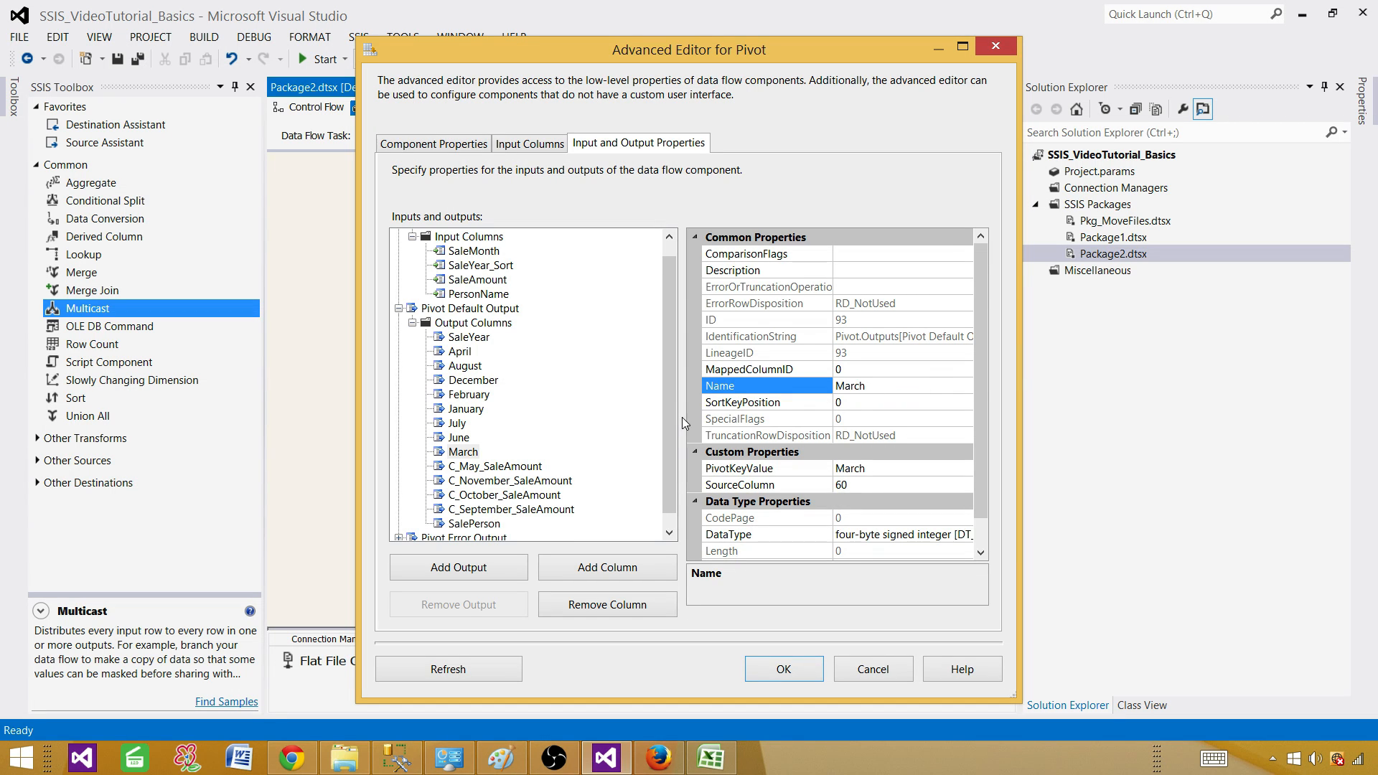
# Rename the C_May_SaleAmount output column as May
pyautogui.click(535, 468)
pyautogui.click(889, 386)
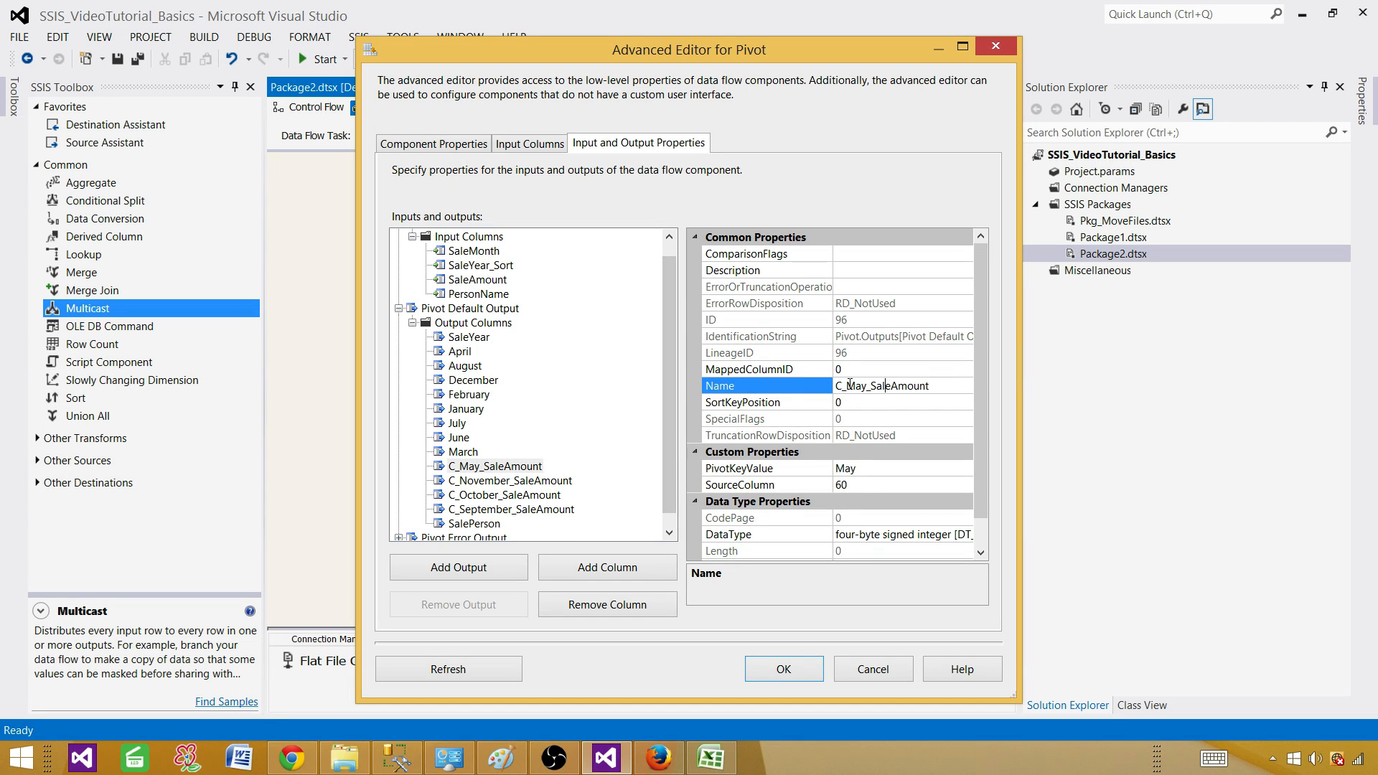
pyautogui.moveTo(848, 386); pyautogui.dragTo(835, 386)
pyautogui.press('BackSpace')
pyautogui.moveTo(945, 389); pyautogui.dragTo(861, 388)
pyautogui.press('BackSpace')
pyautogui.press('Return')
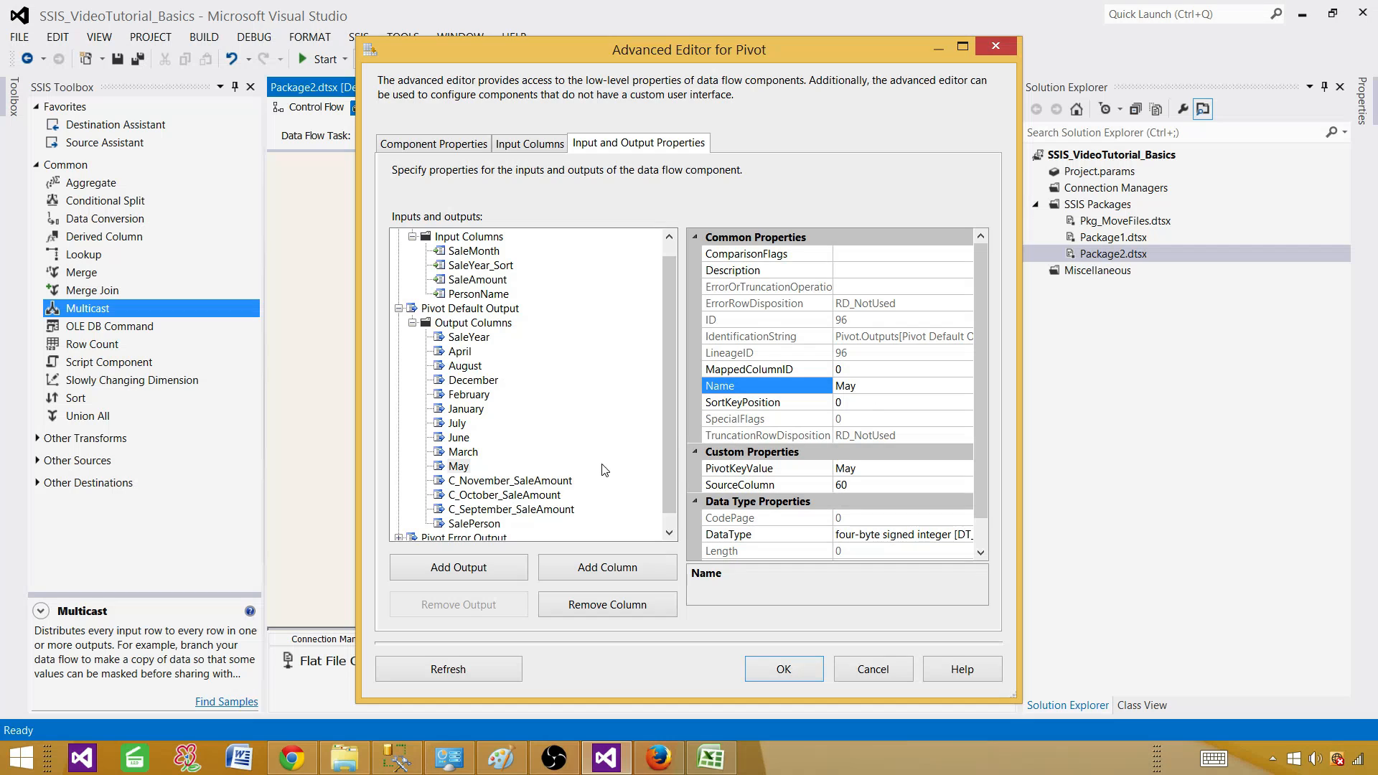
# Rename the C_November_SaleAmount output column as November
pyautogui.click(547, 480)
pyautogui.click(851, 388)
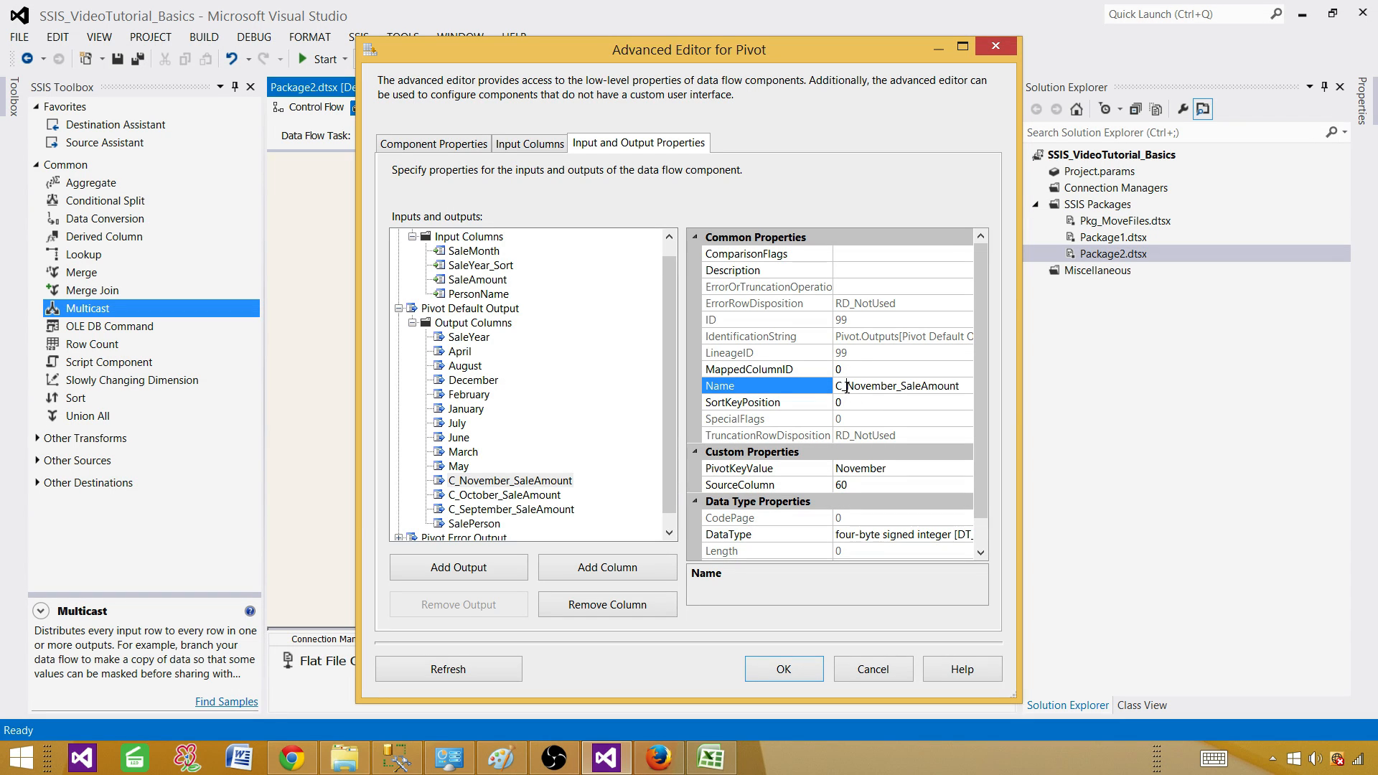
pyautogui.moveTo(850, 387); pyautogui.dragTo(833, 386)
pyautogui.press('BackSpace')
pyautogui.moveTo(962, 388); pyautogui.dragTo(893, 389)
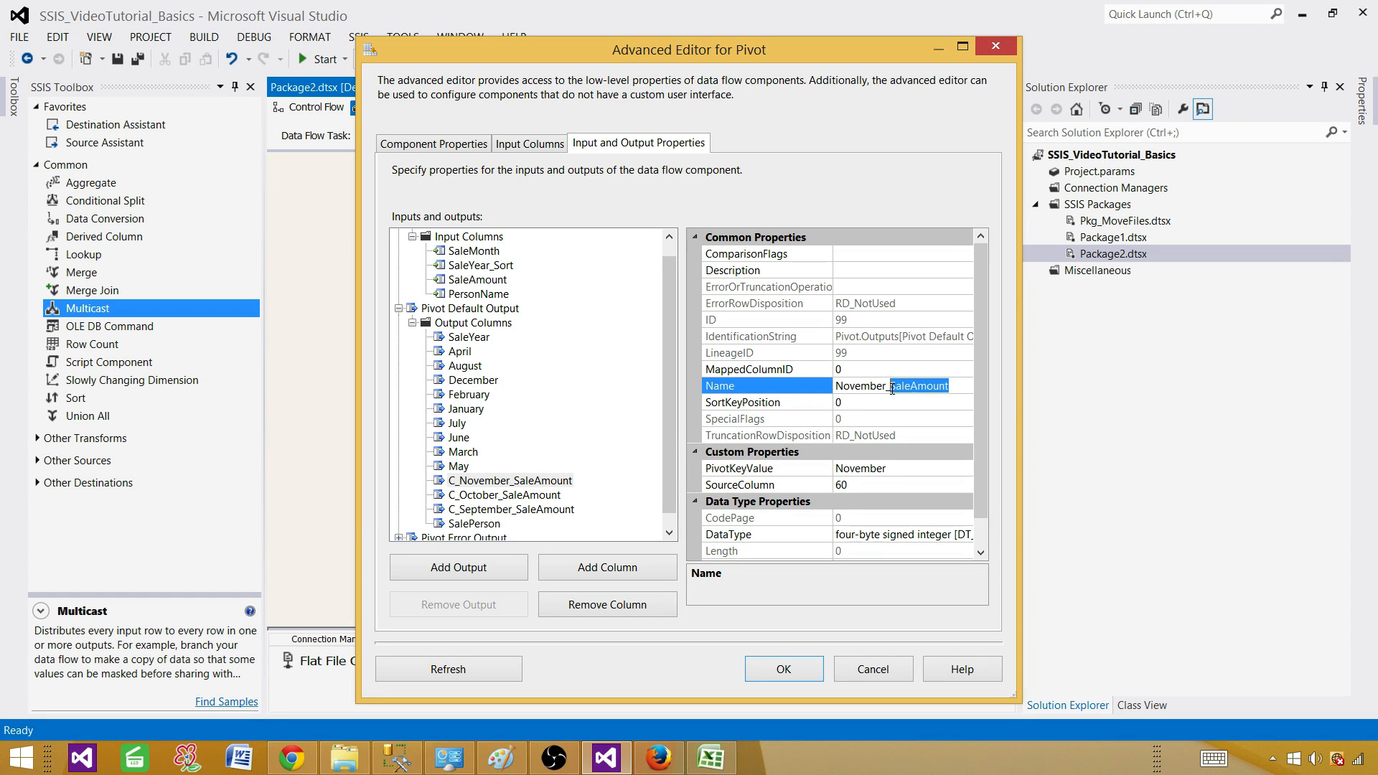
pyautogui.press('BackSpace')
pyautogui.press('BackSpace')
pyautogui.press('Return')
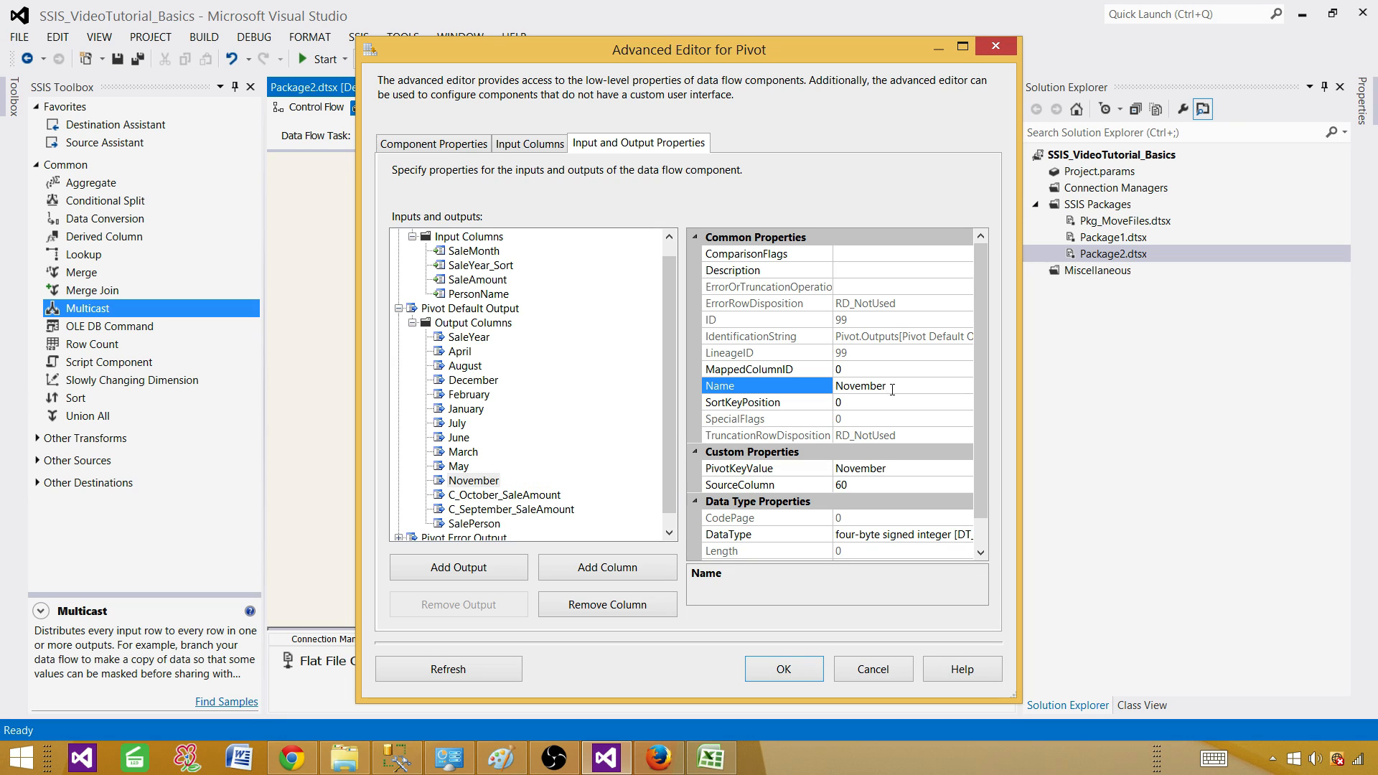
# Rename the C_October_SaleAmount output column as October
pyautogui.click(540, 496)
pyautogui.click(904, 405)
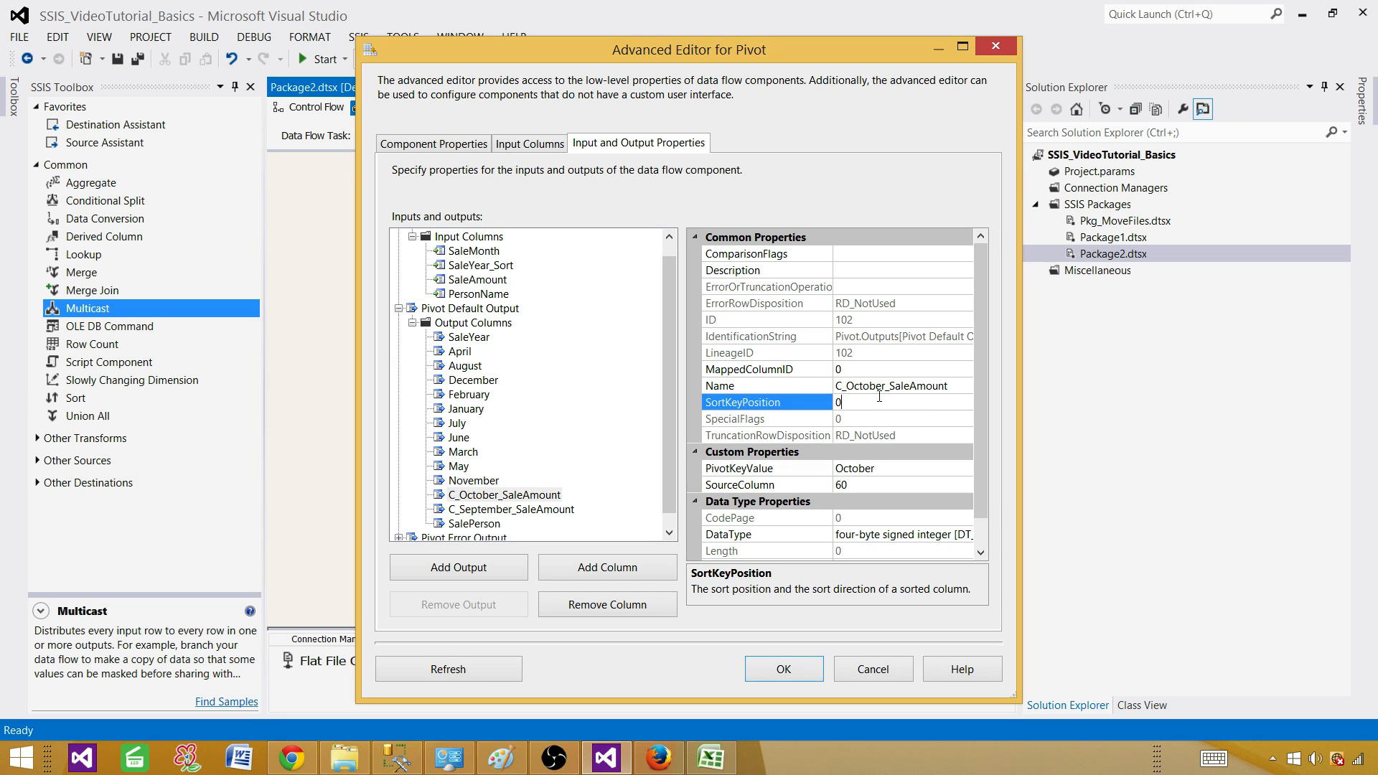
pyautogui.click(874, 388)
pyautogui.moveTo(848, 387); pyautogui.dragTo(836, 387)
pyautogui.press('BackSpace')
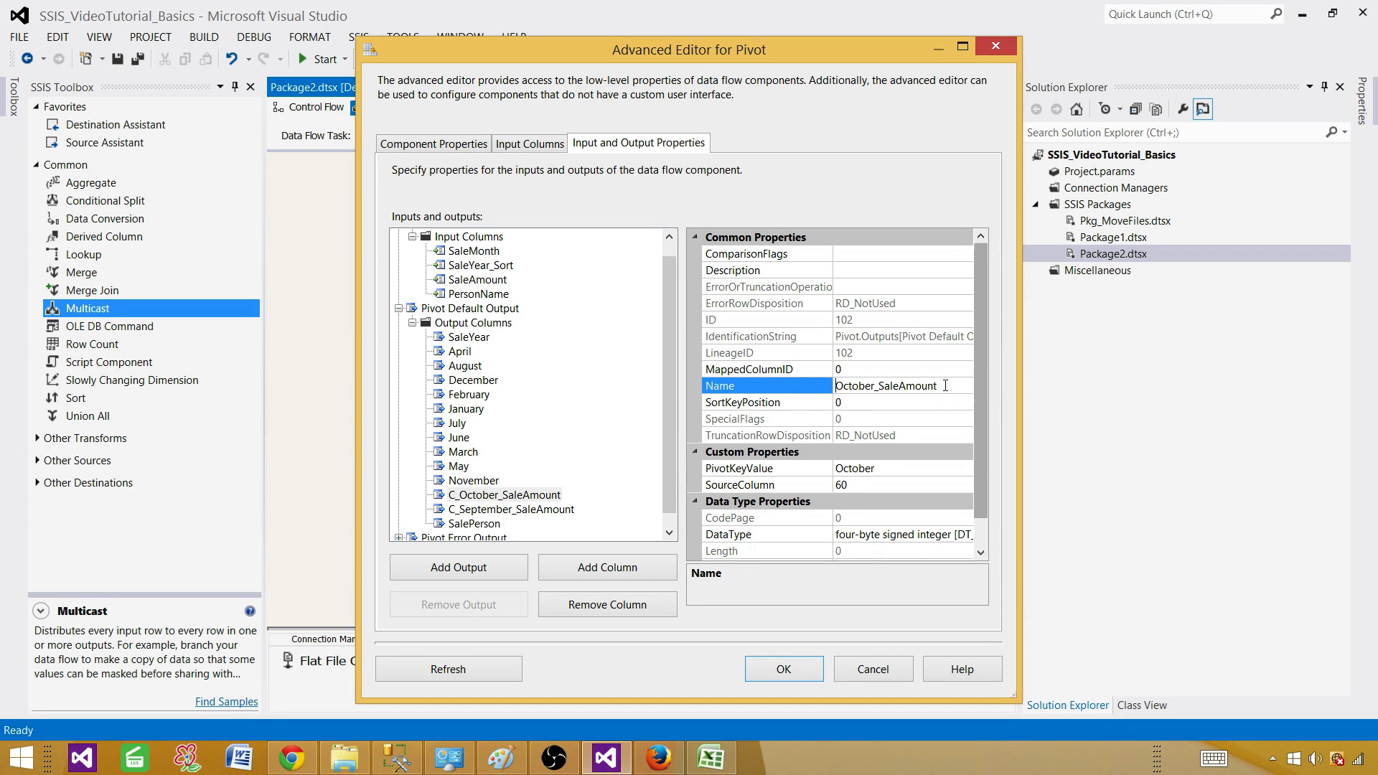
pyautogui.moveTo(938, 386); pyautogui.dragTo(879, 388)
pyautogui.press('BackSpace')
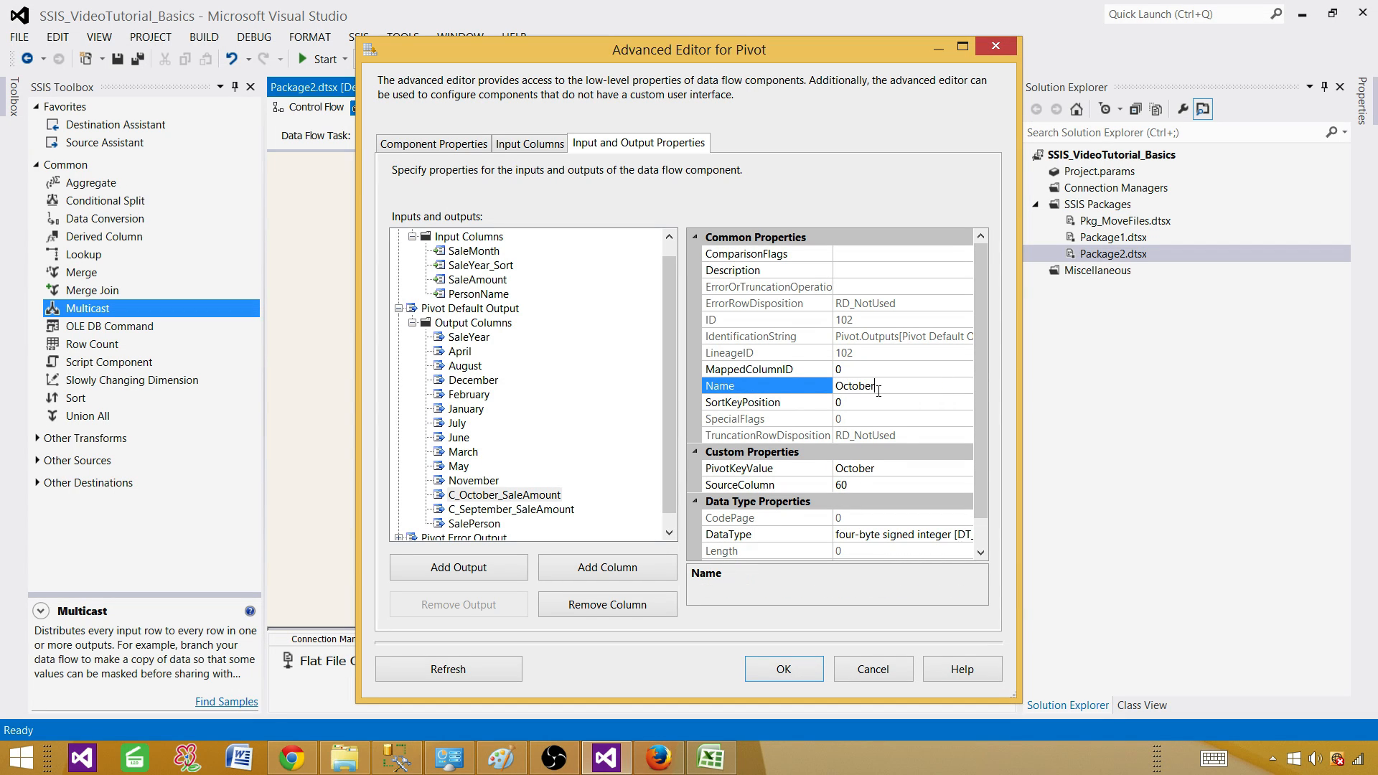
pyautogui.press('Return')
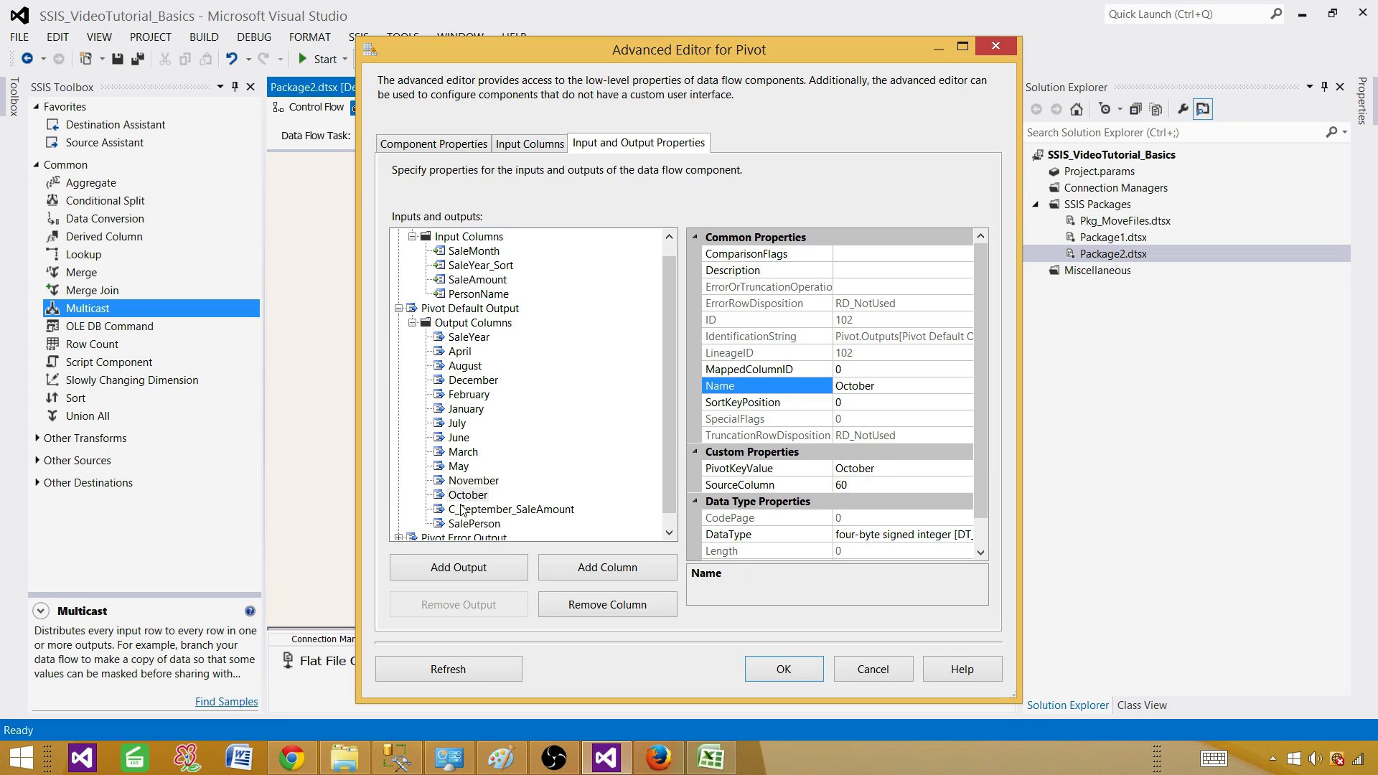
# Rename the C_September_SaleAmount output column as September
pyautogui.click(511, 509)
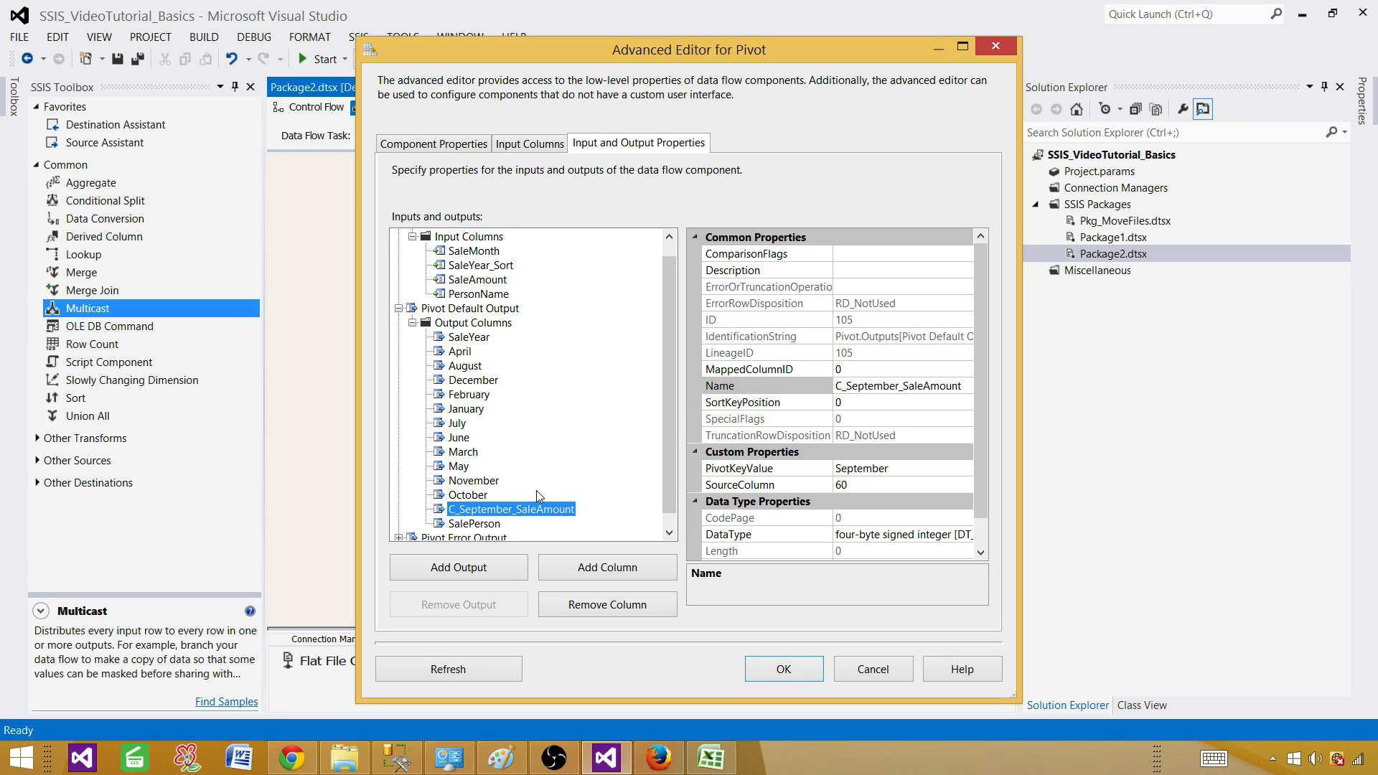
pyautogui.click(847, 387)
pyautogui.moveTo(847, 388); pyautogui.dragTo(796, 386)
pyautogui.press('BackSpace')
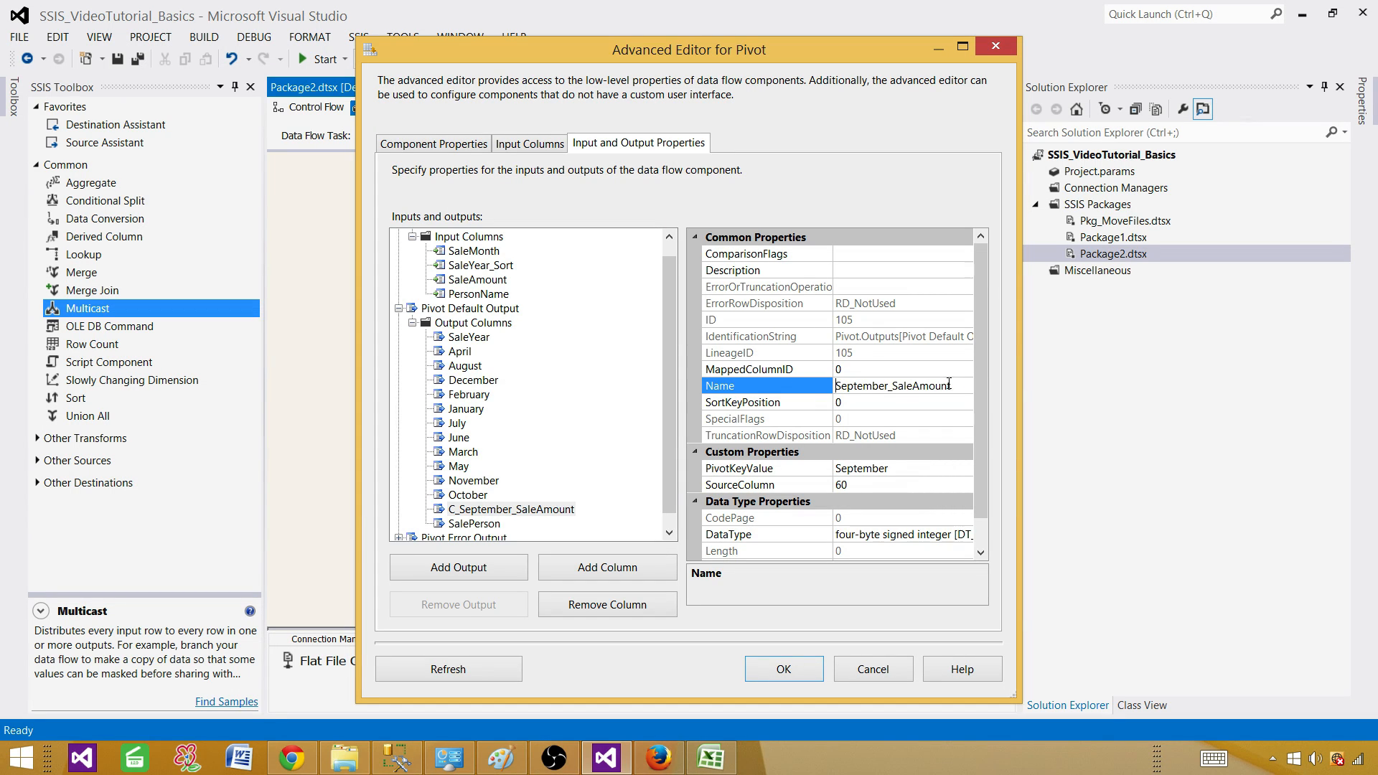
pyautogui.moveTo(949, 384); pyautogui.dragTo(888, 387)
pyautogui.press('BackSpace')
pyautogui.press('Return')
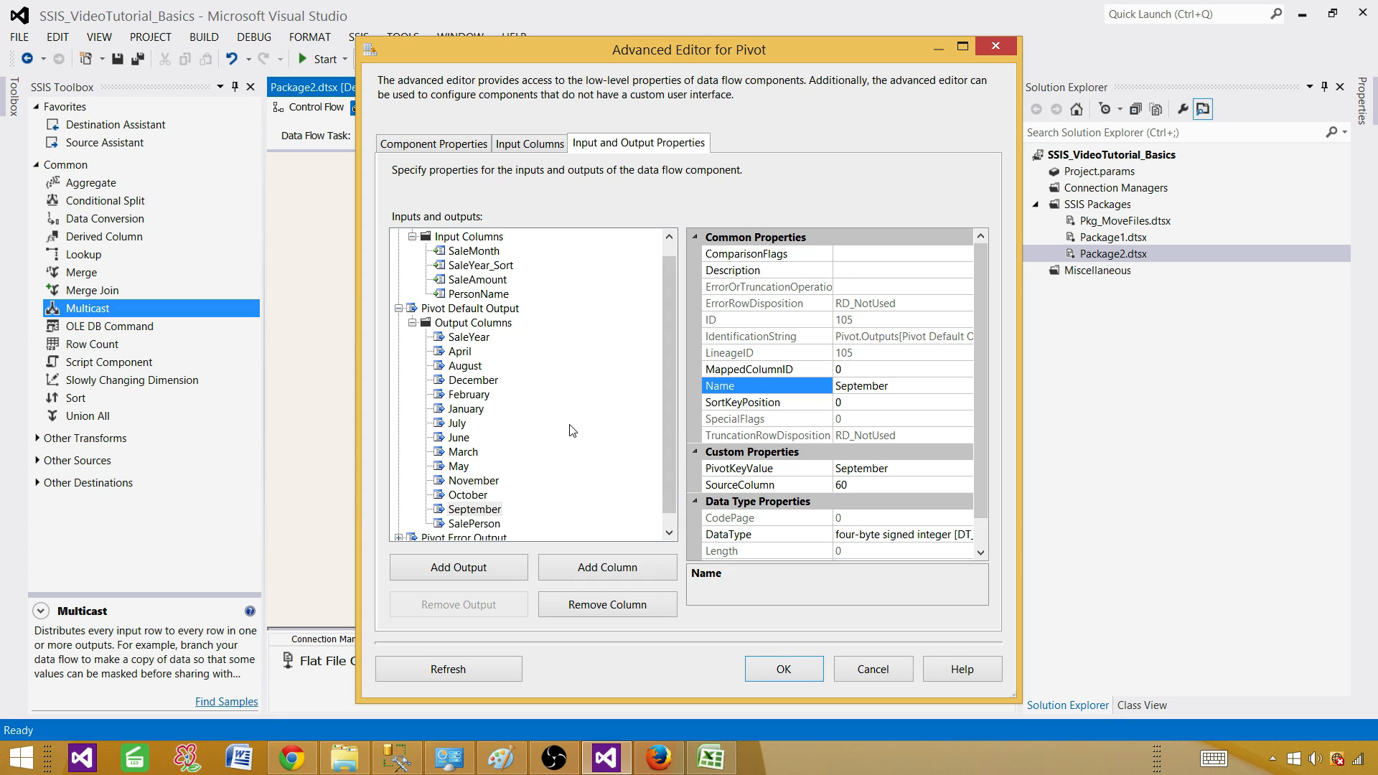
# Compare Name with PivotKeyValue for several month output columns, including December, February and January, and accept the Pivot's advanced settings
pyautogui.scroll(-1, 673, 449)
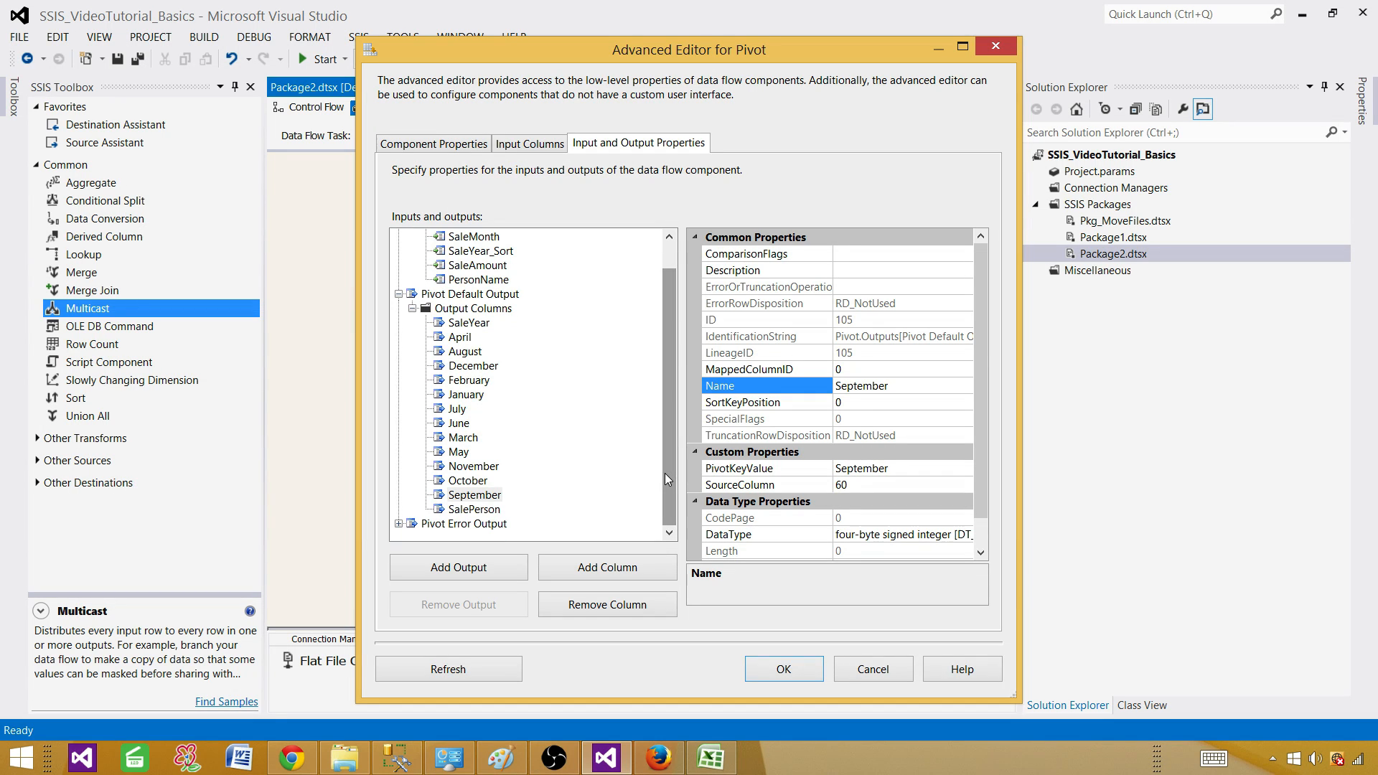
pyautogui.click(460, 337)
pyautogui.click(460, 366)
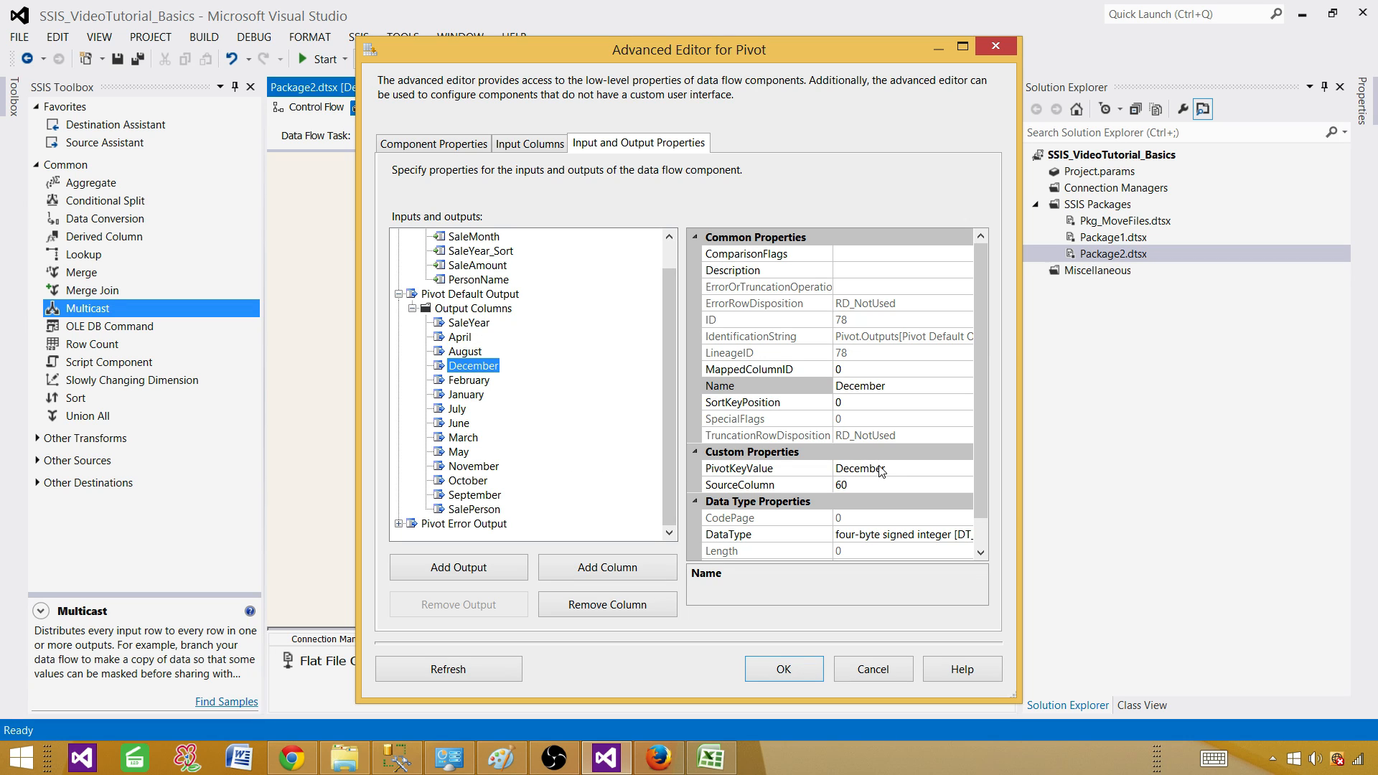
pyautogui.click(481, 382)
pyautogui.click(474, 395)
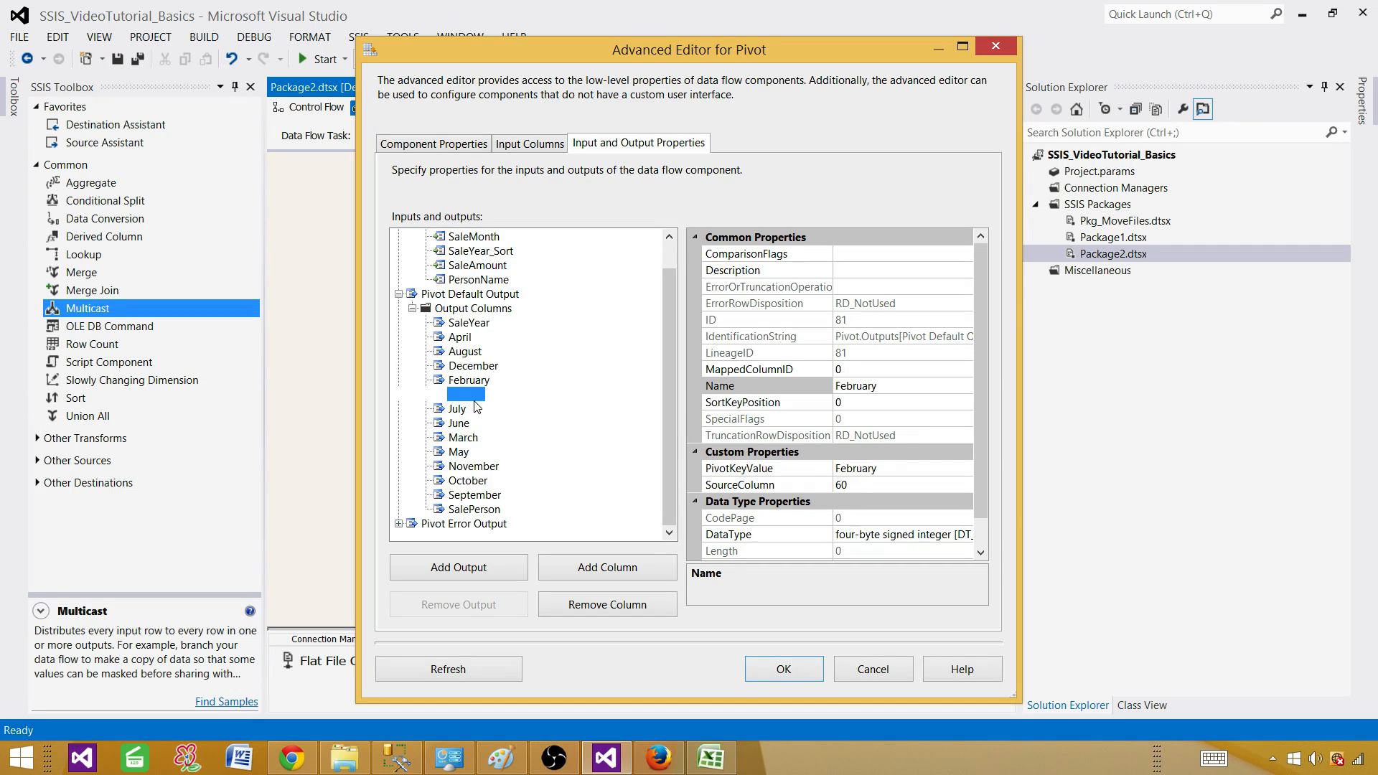
pyautogui.click(885, 471)
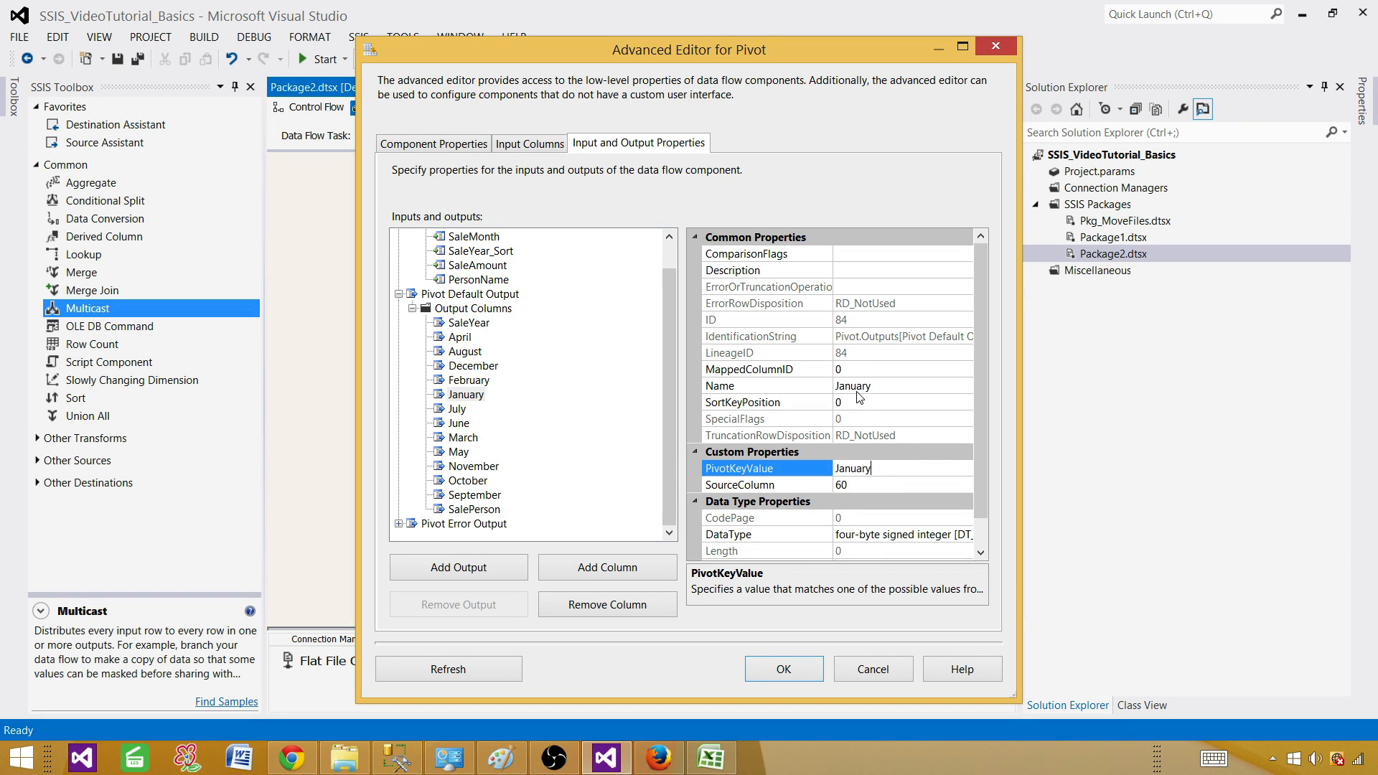
pyautogui.click(883, 385)
pyautogui.moveTo(883, 385); pyautogui.dragTo(834, 386)
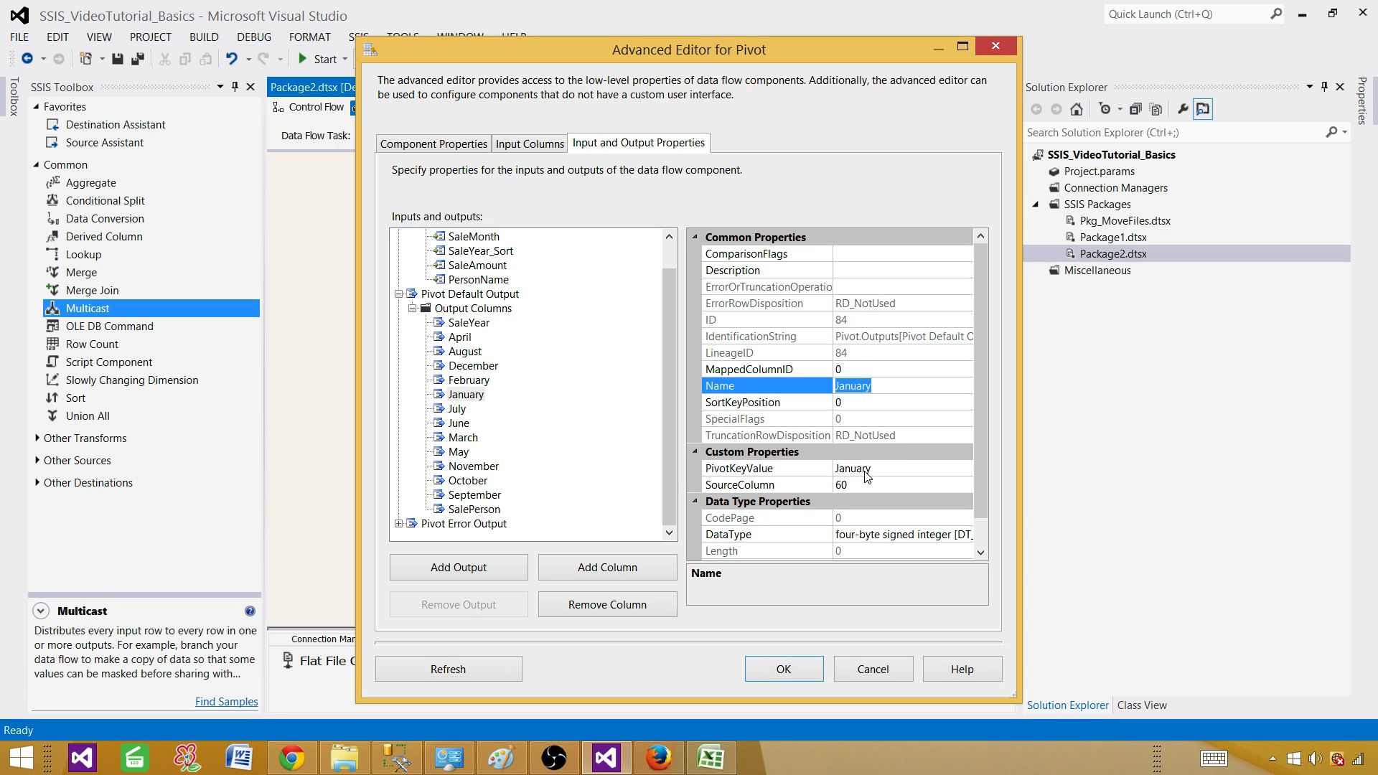
pyautogui.click(879, 470)
pyautogui.doubleClick(862, 468)
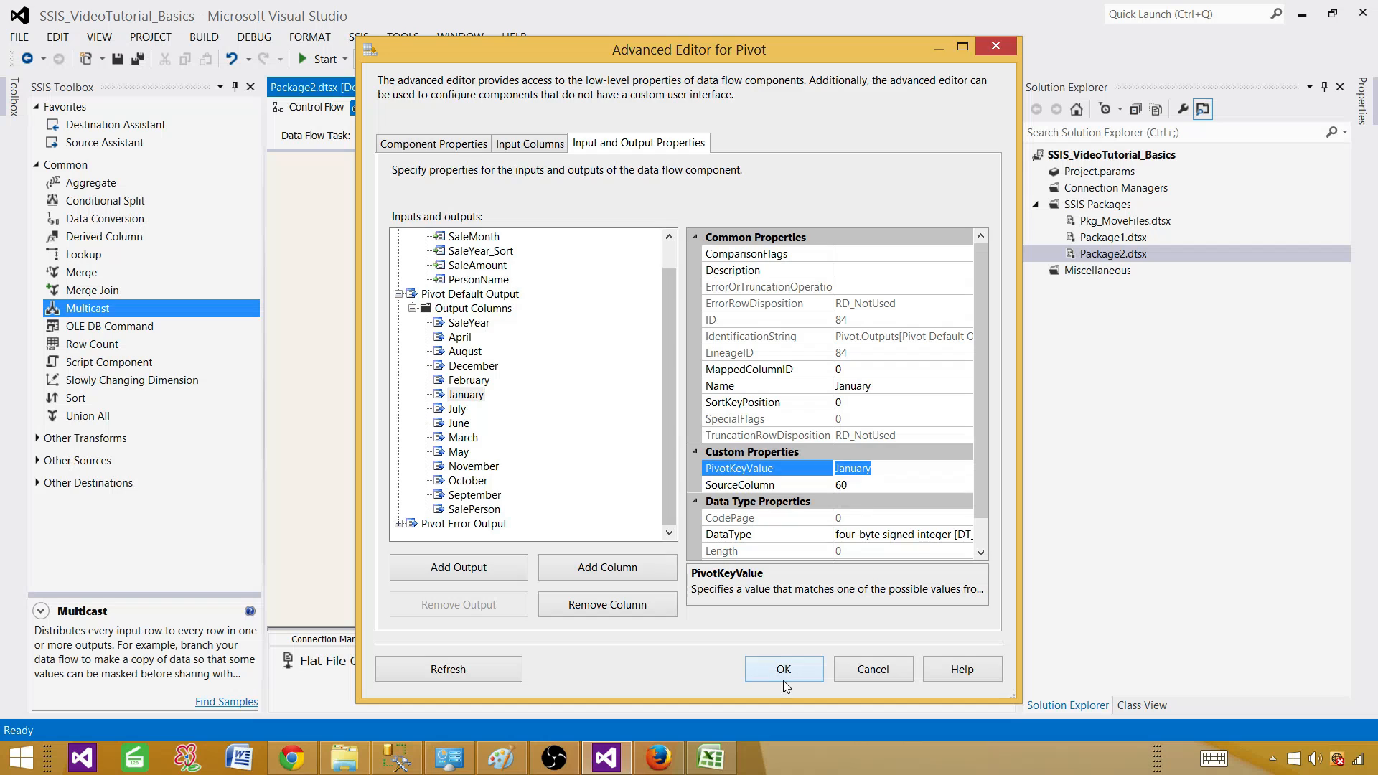
pyautogui.click(764, 669)
pyautogui.click(445, 467)
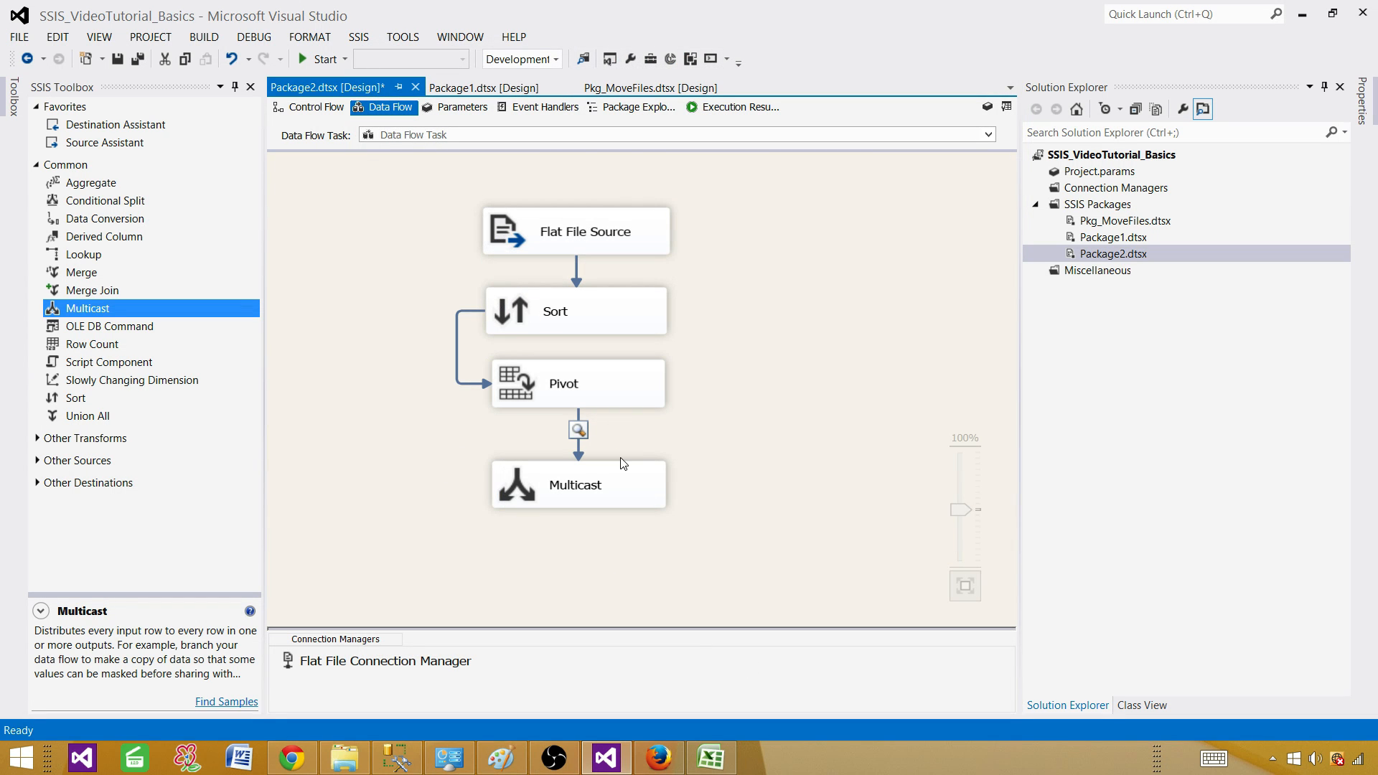
# Add the SalePerson column to the displayed columns of the data viewer on the path from Pivot to Multicast
pyautogui.doubleClick(578, 445)
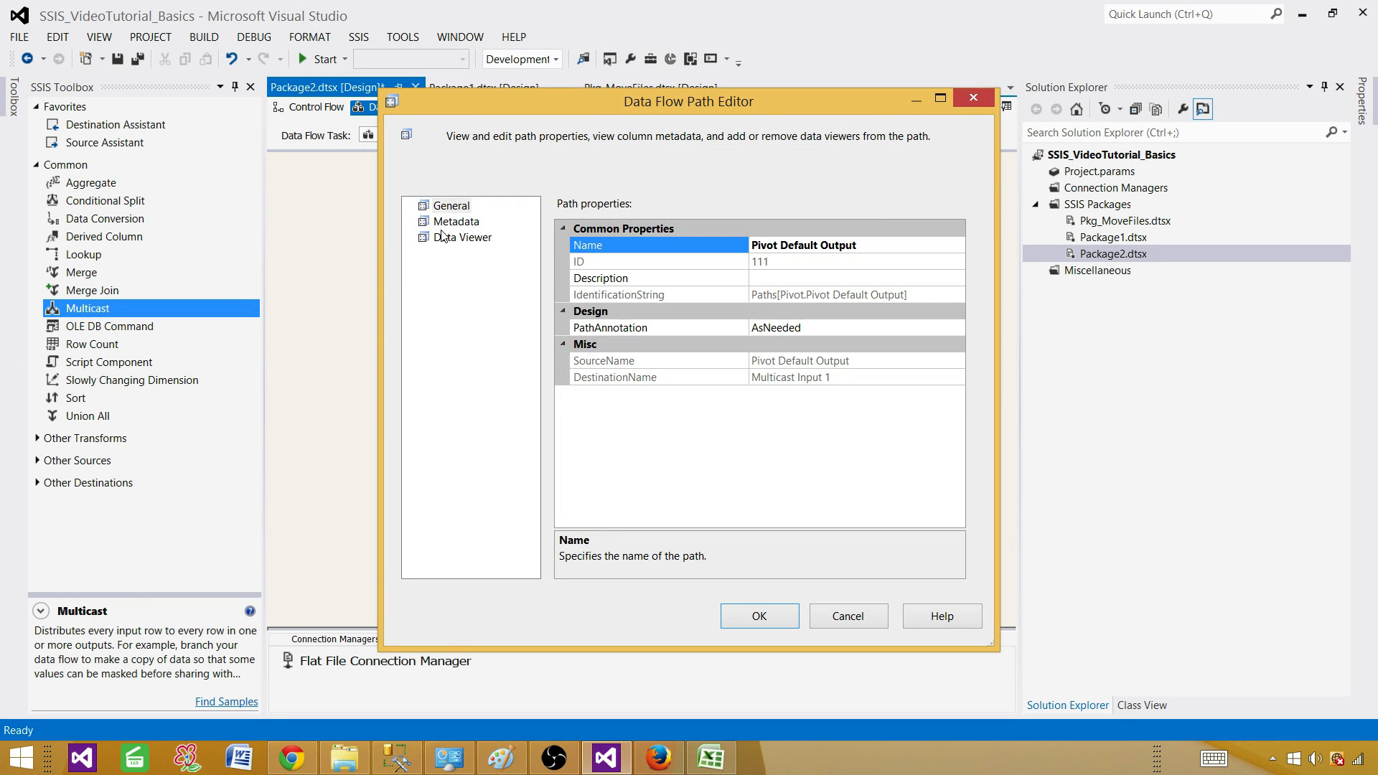
pyautogui.click(445, 237)
pyautogui.click(603, 285)
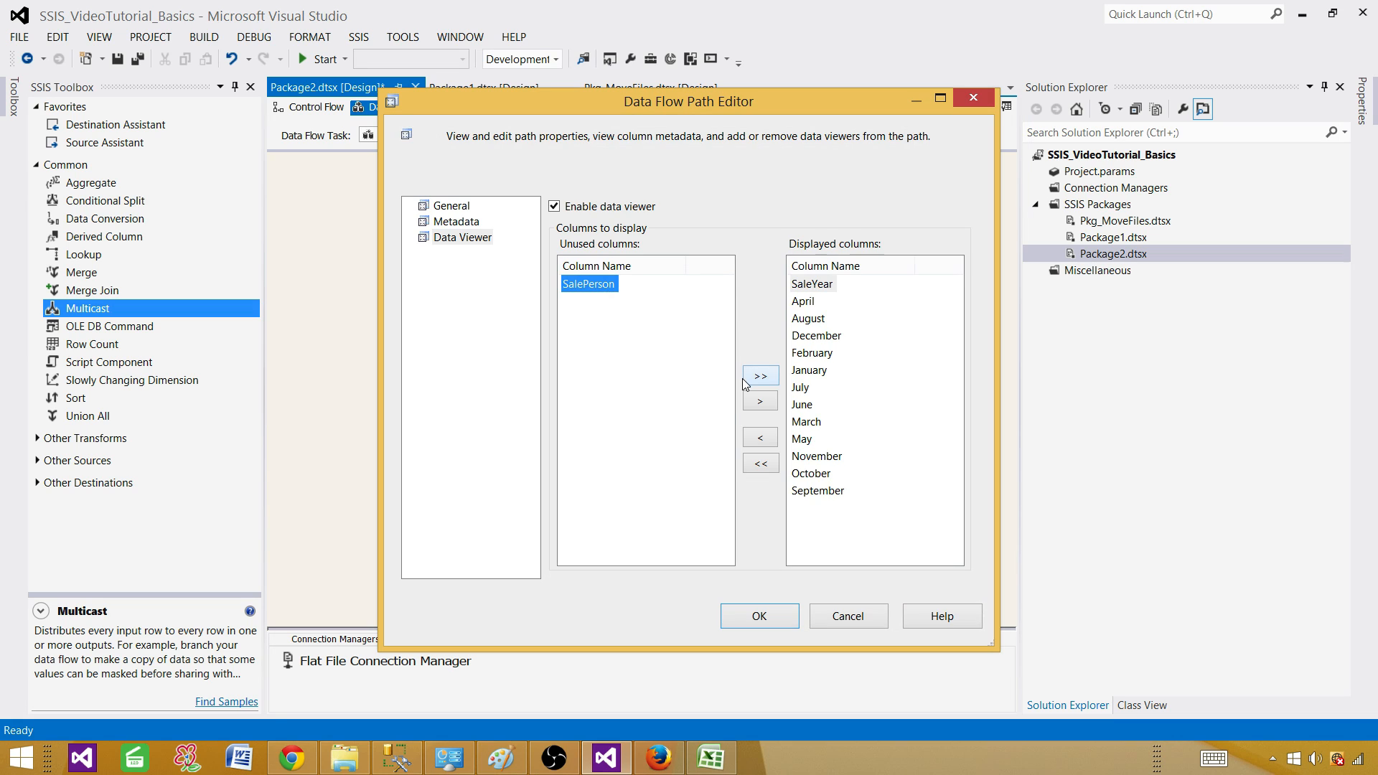
pyautogui.click(759, 402)
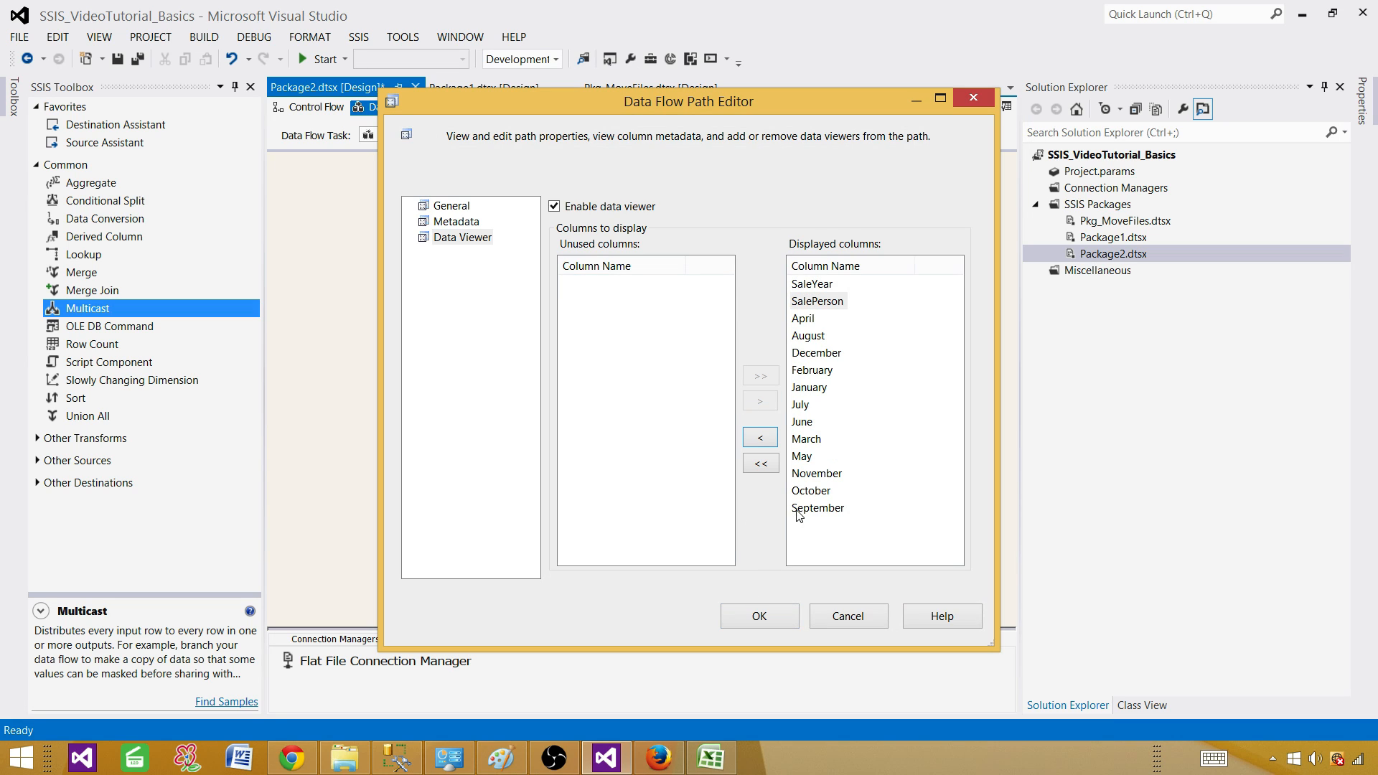
pyautogui.click(827, 286)
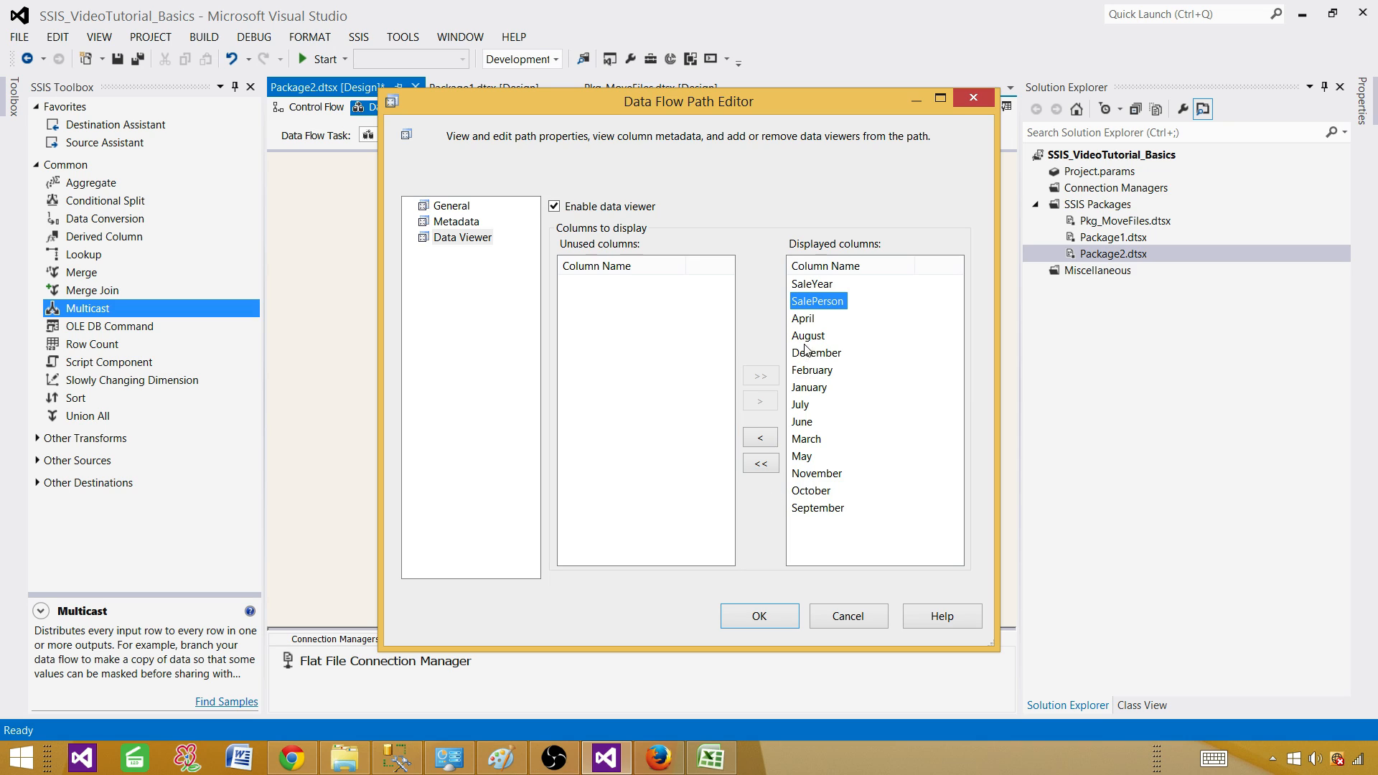
pyautogui.click(758, 616)
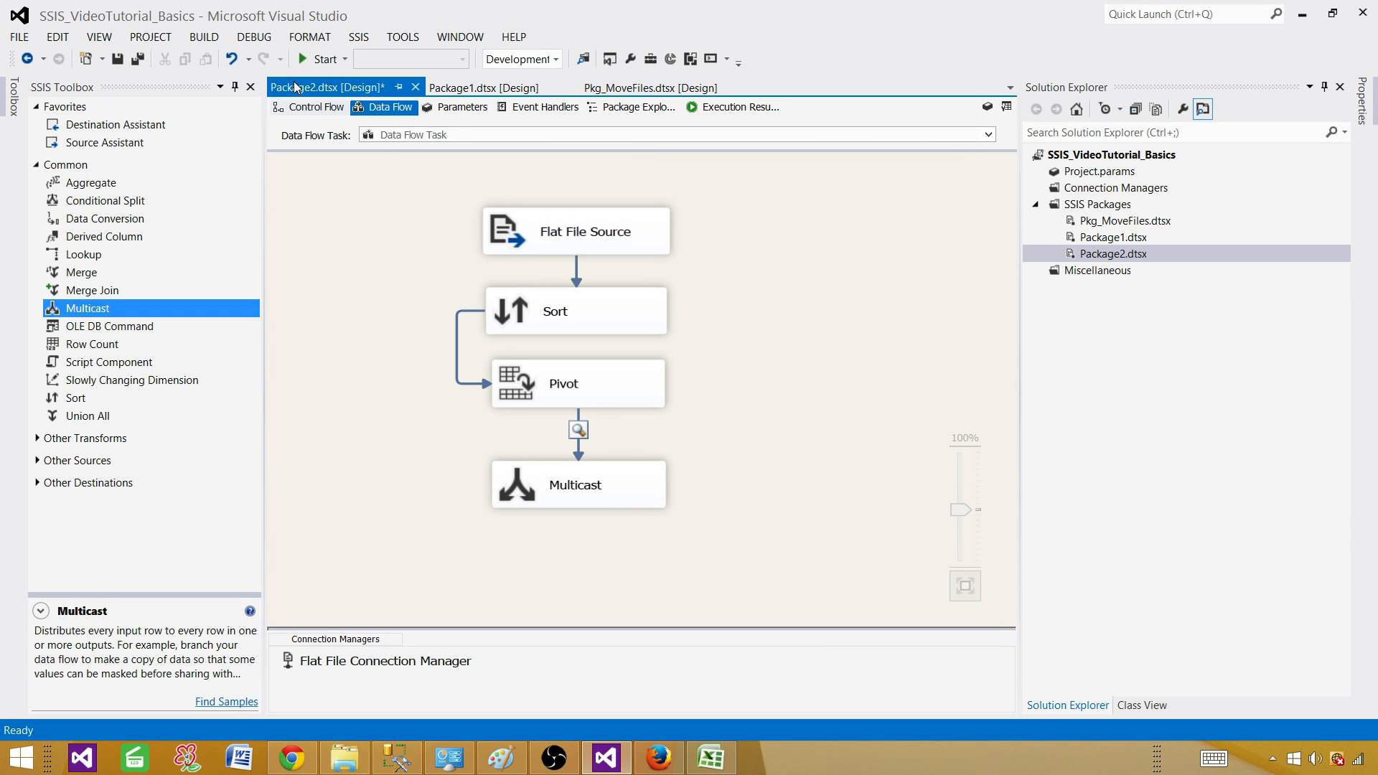
# Run the package to show the pivoted rows in the data viewer
pyautogui.click(316, 58)
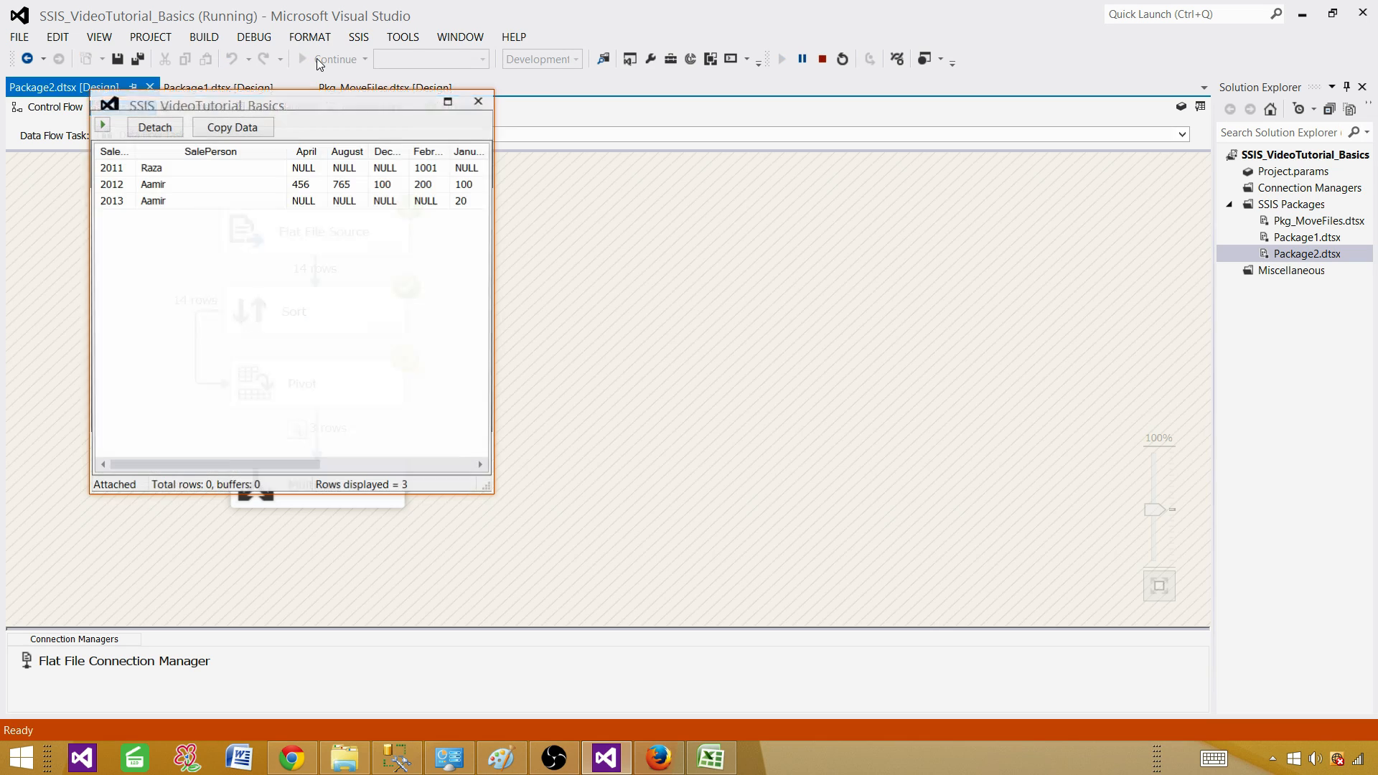
# Examine the SaleYear rows and all month columns in the enlarged data viewer, widening narrow columns, and stop the package run
pyautogui.click(124, 173)
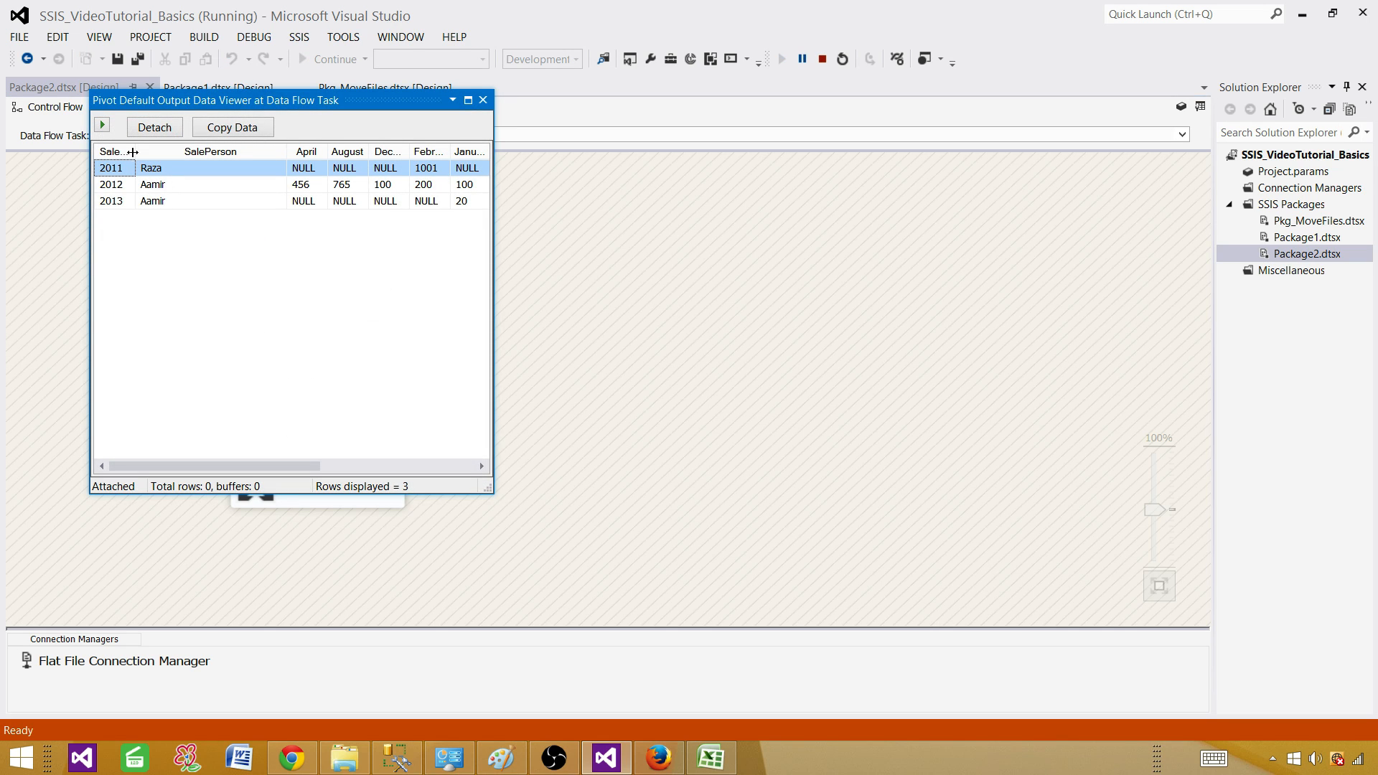
pyautogui.moveTo(136, 150); pyautogui.dragTo(181, 150)
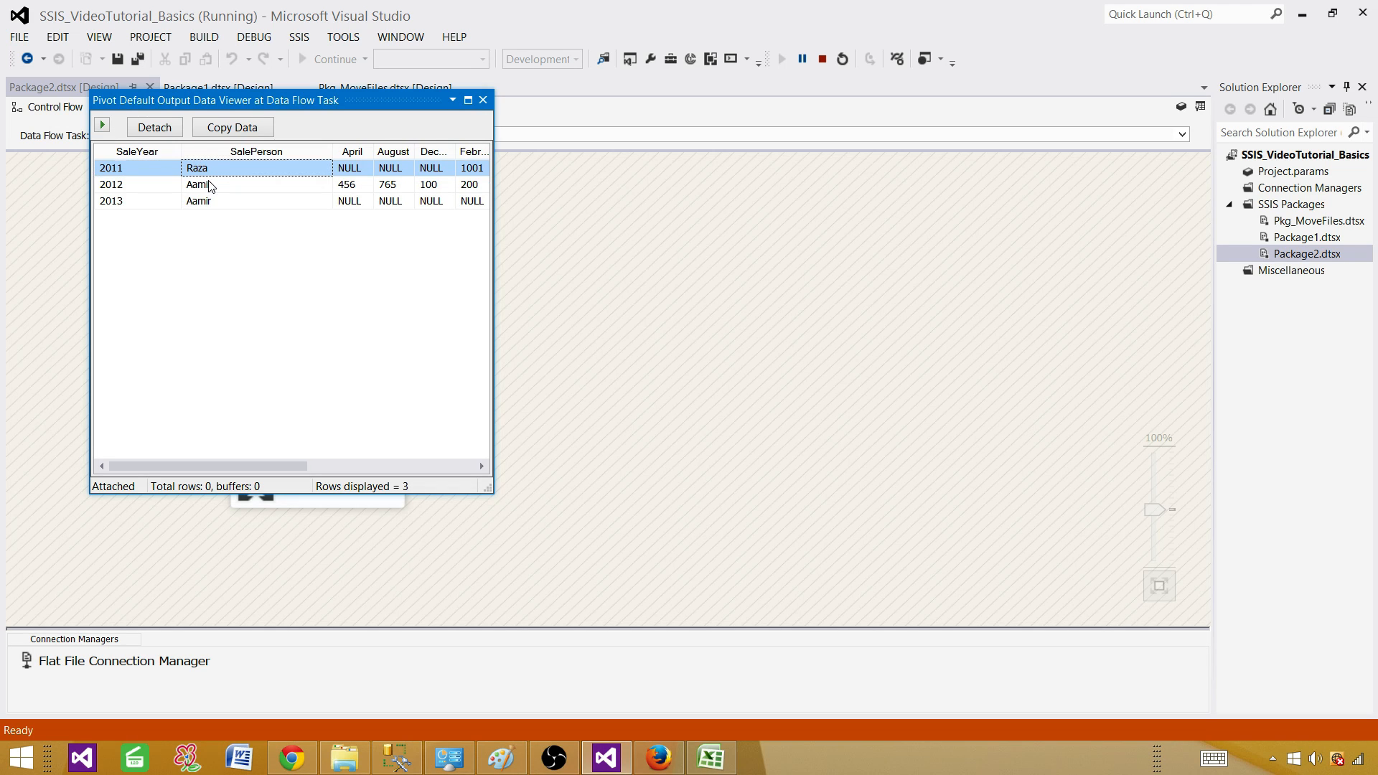
pyautogui.click(212, 185)
pyautogui.click(222, 201)
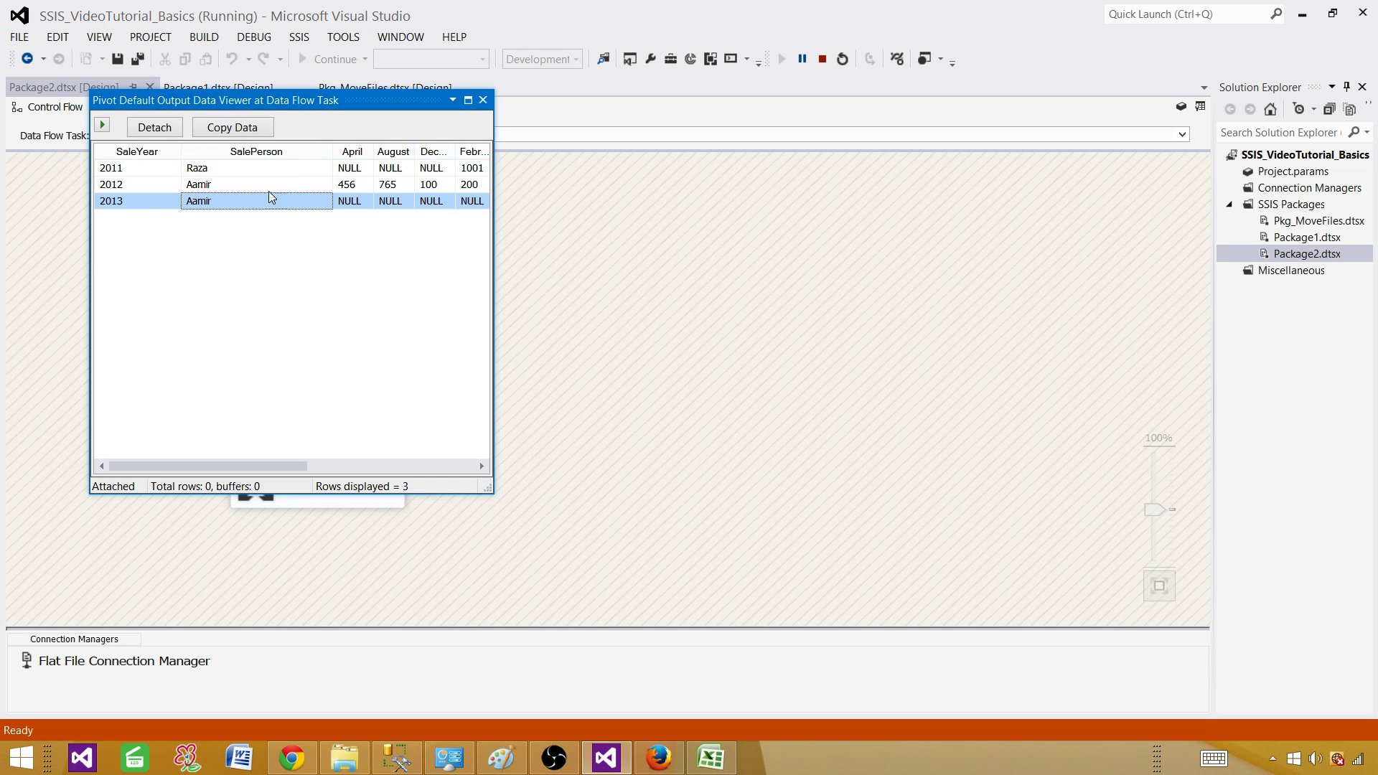
pyautogui.click(467, 100)
pyautogui.moveTo(283, 63); pyautogui.dragTo(588, 61)
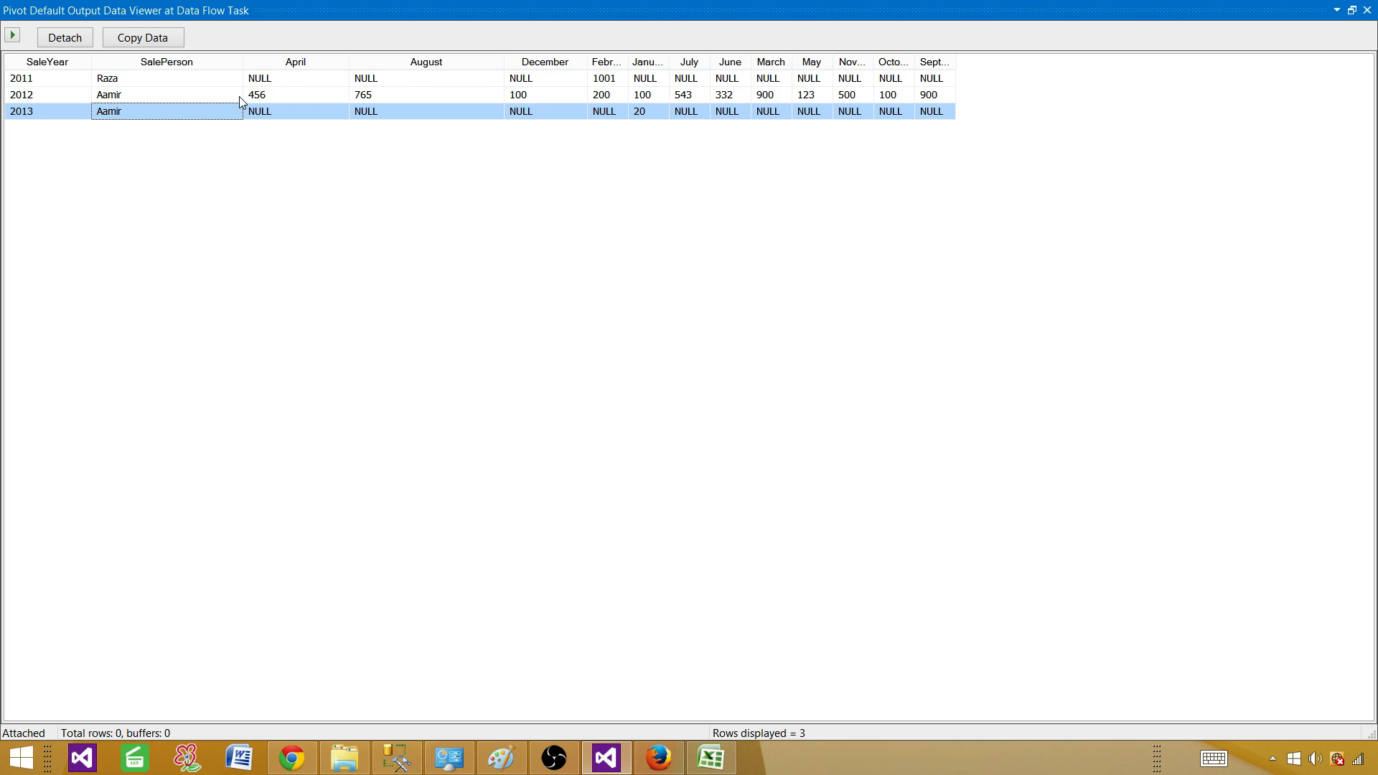
pyautogui.click(1367, 10)
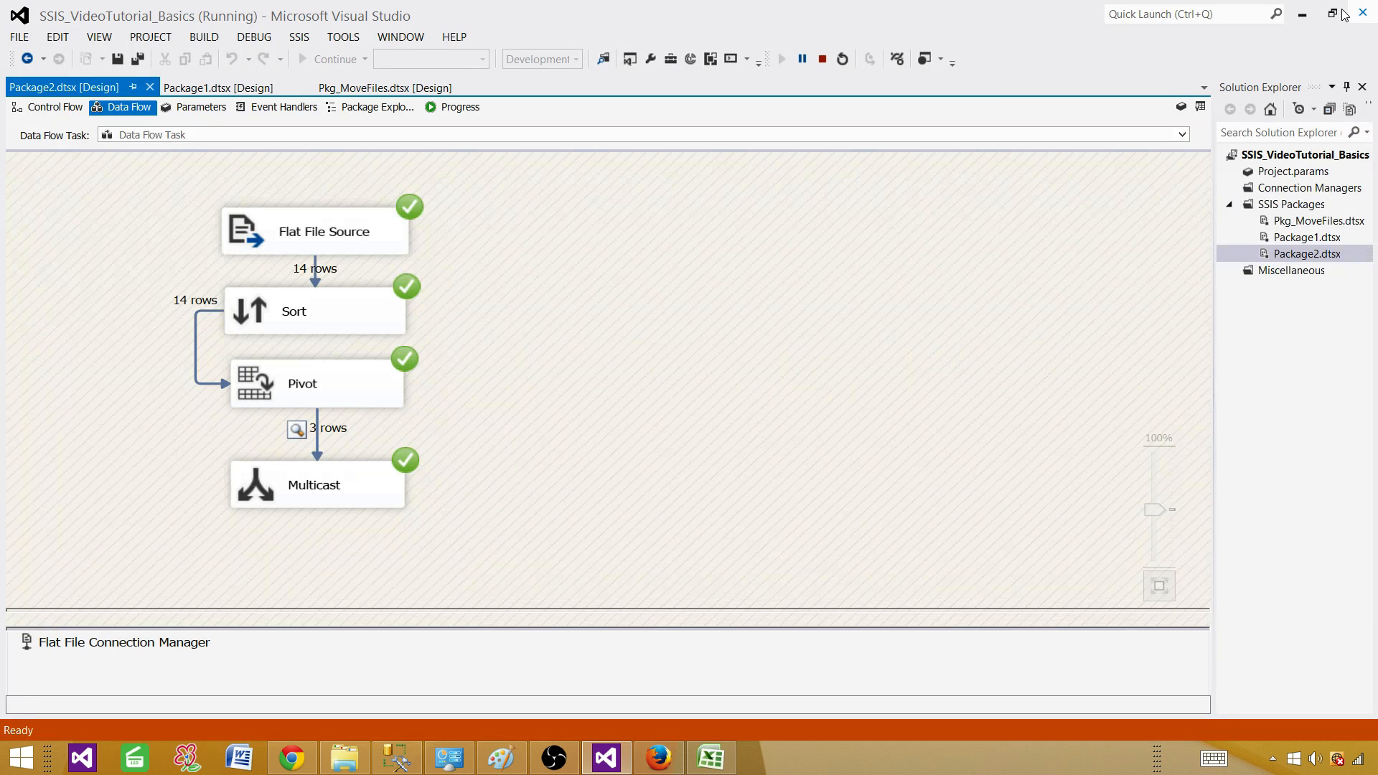
pyautogui.click(822, 59)
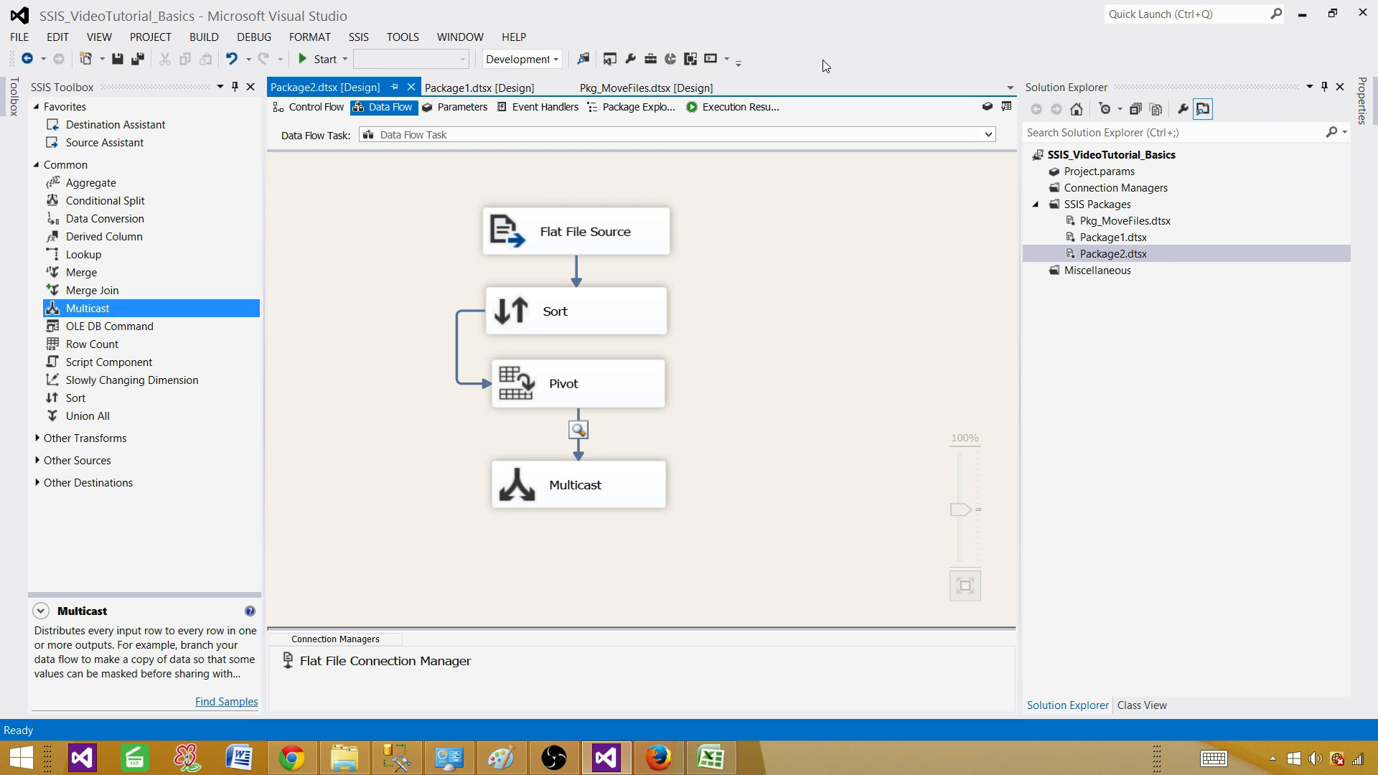
# Change the 2012 row's month from January to January1 in SaleData.txt in InputFolder, save it and return to Visual Studio
pyautogui.click(346, 756)
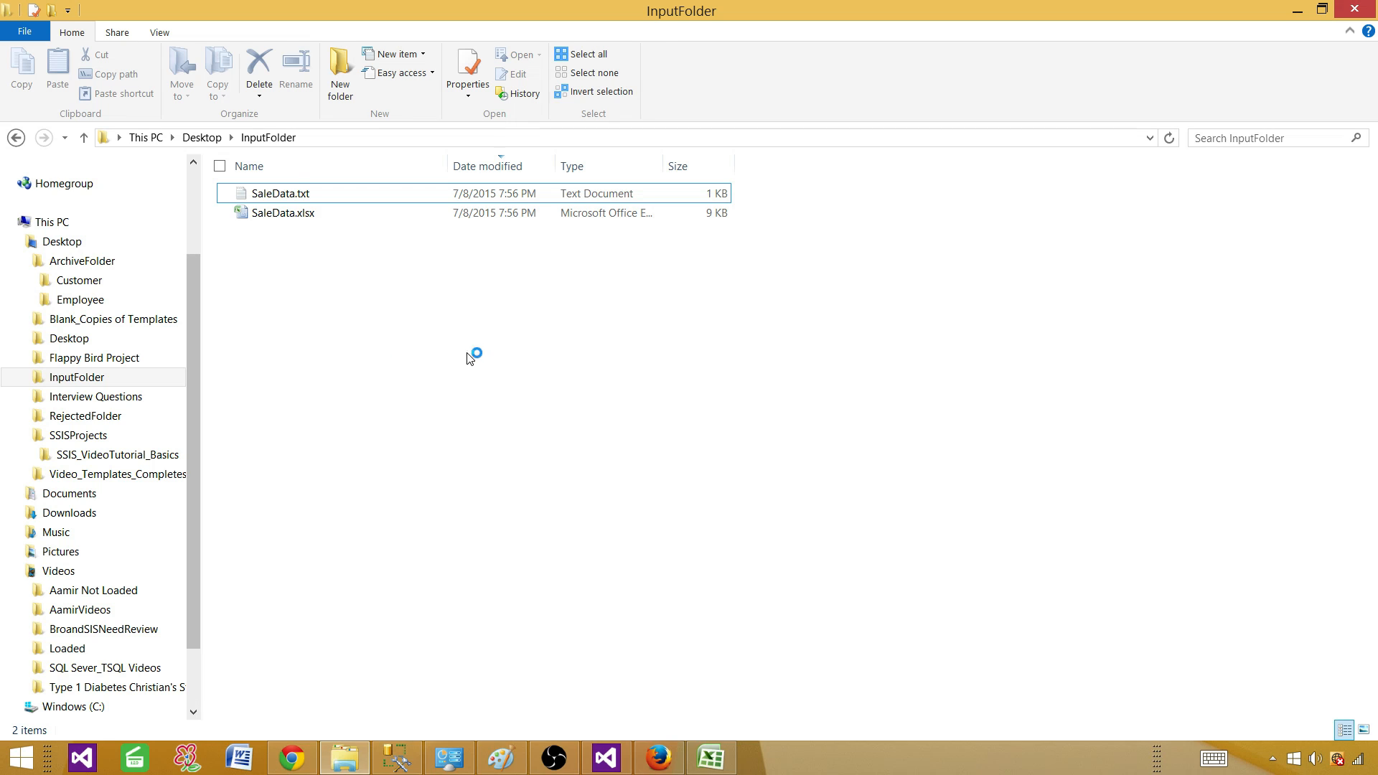
pyautogui.doubleClick(299, 194)
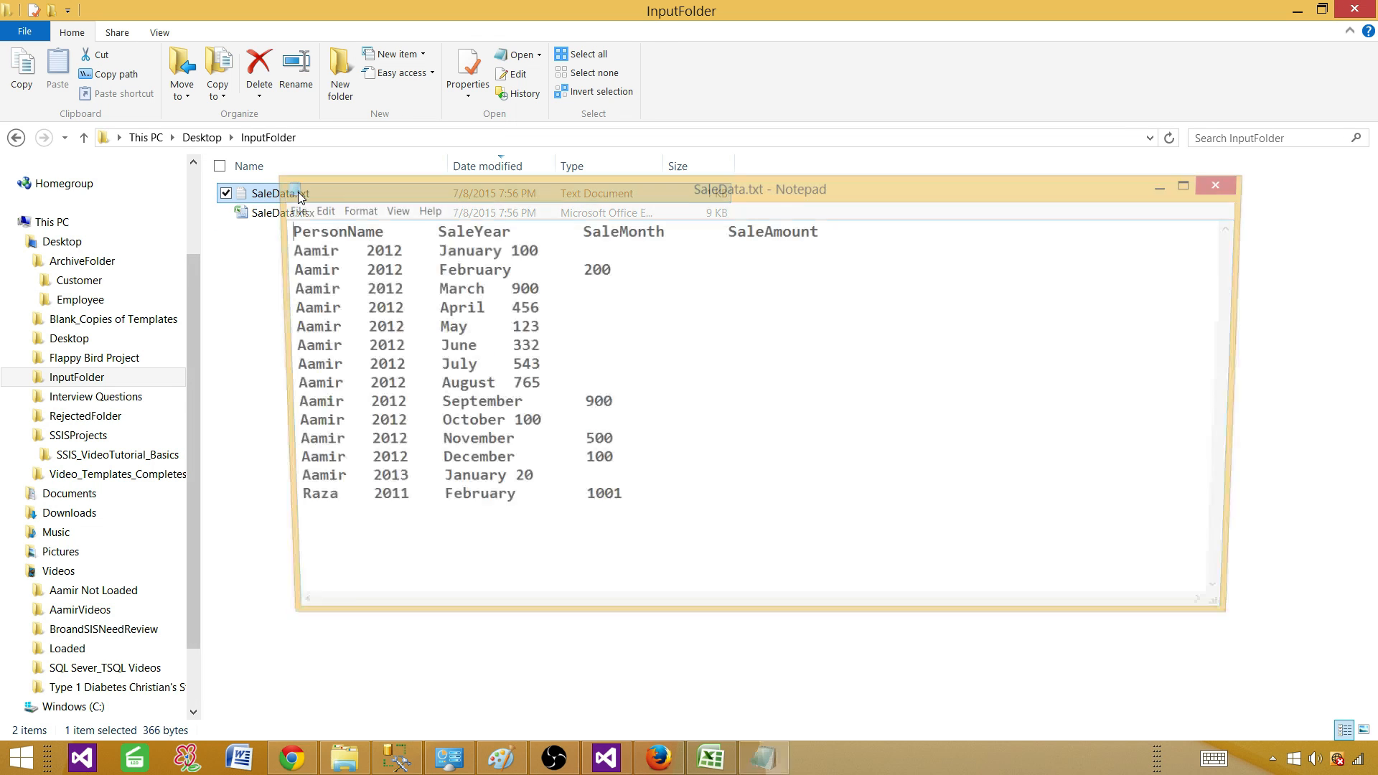
pyautogui.click(495, 251)
pyautogui.write('1')
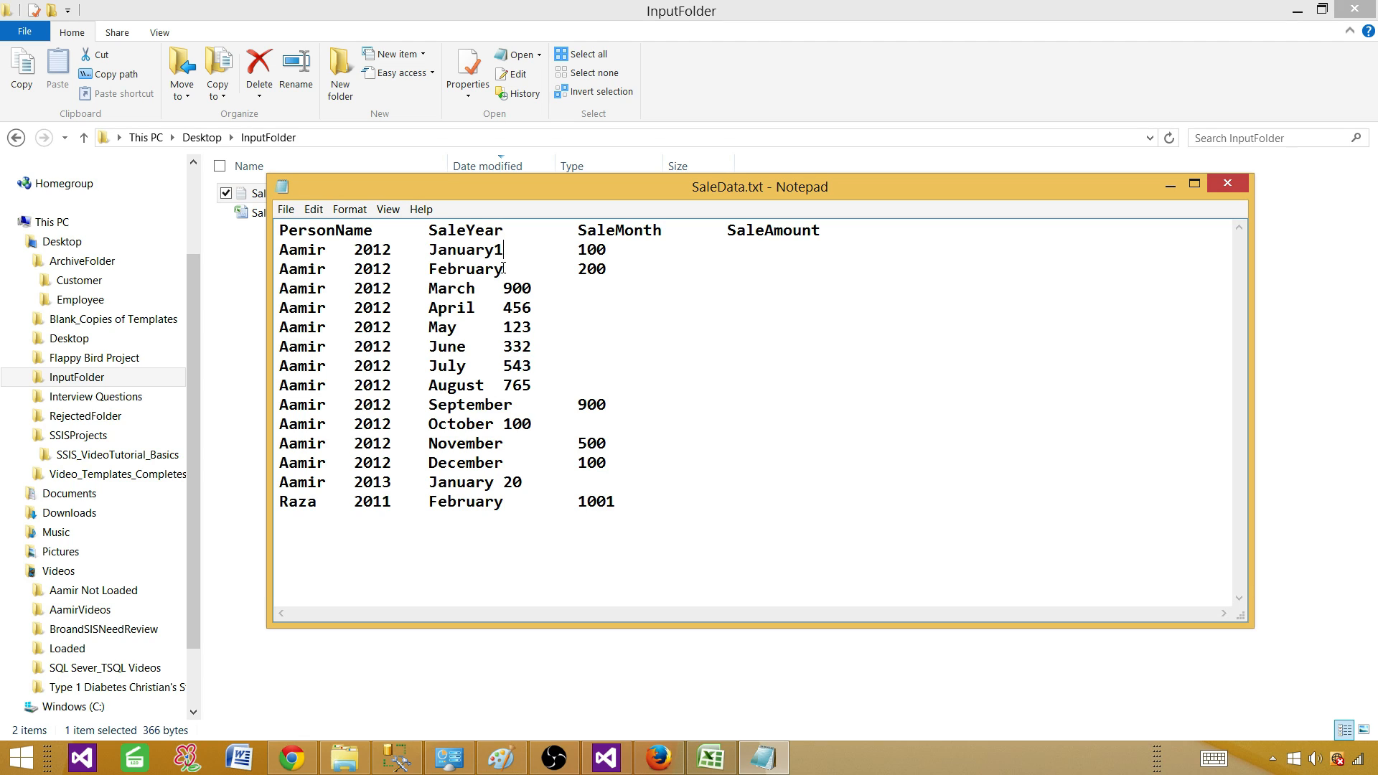
pyautogui.click(1226, 185)
pyautogui.click(607, 758)
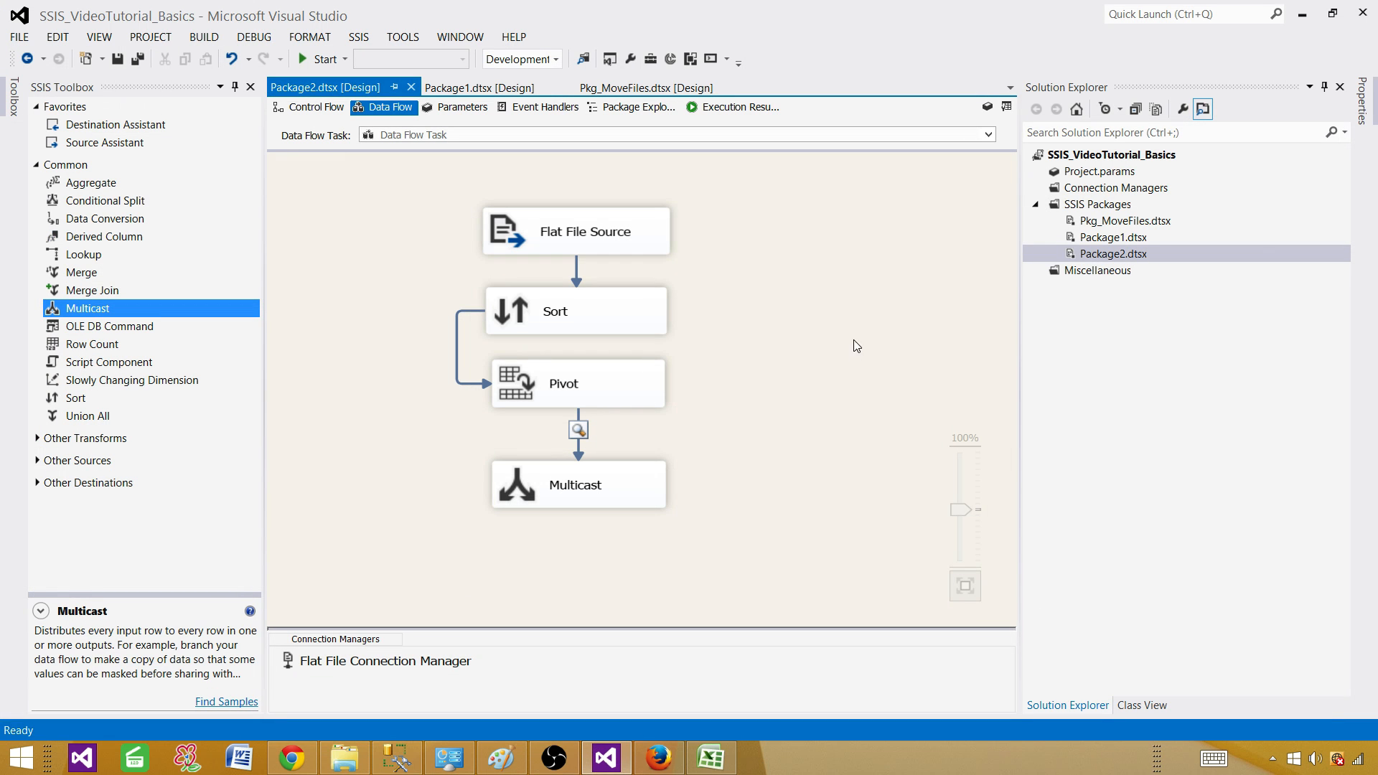
# Run the package on the edited file, look over the Pivot settings without changing them, and stop the run
pyautogui.click(321, 59)
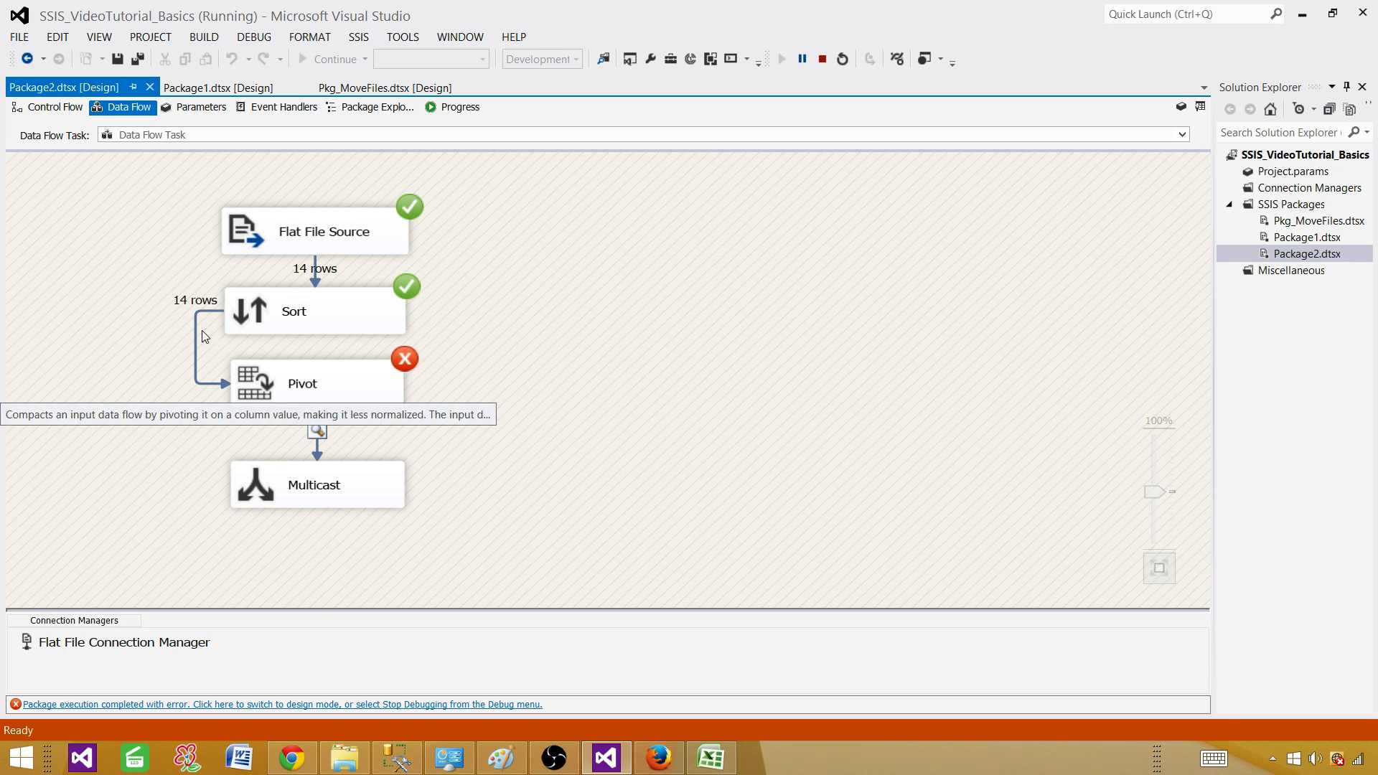
pyautogui.doubleClick(354, 382)
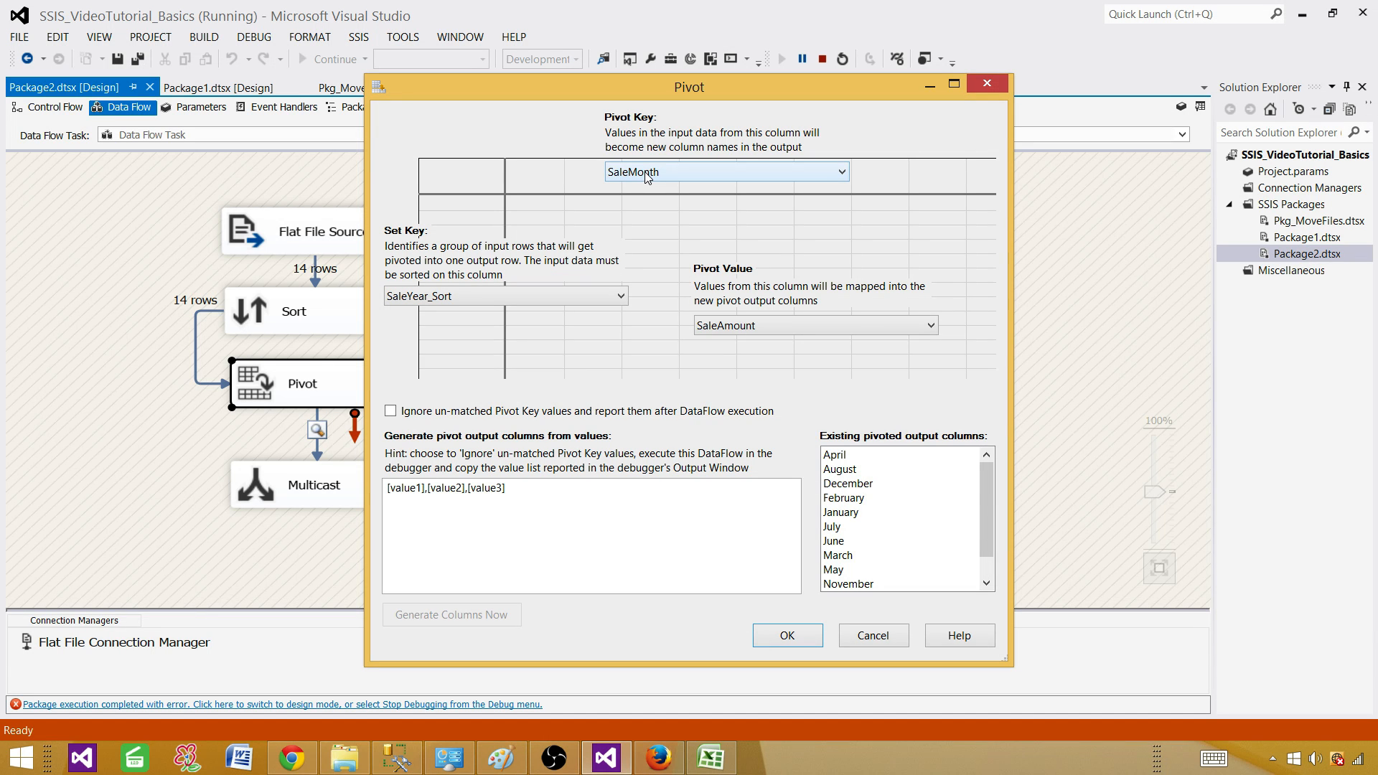
pyautogui.click(854, 644)
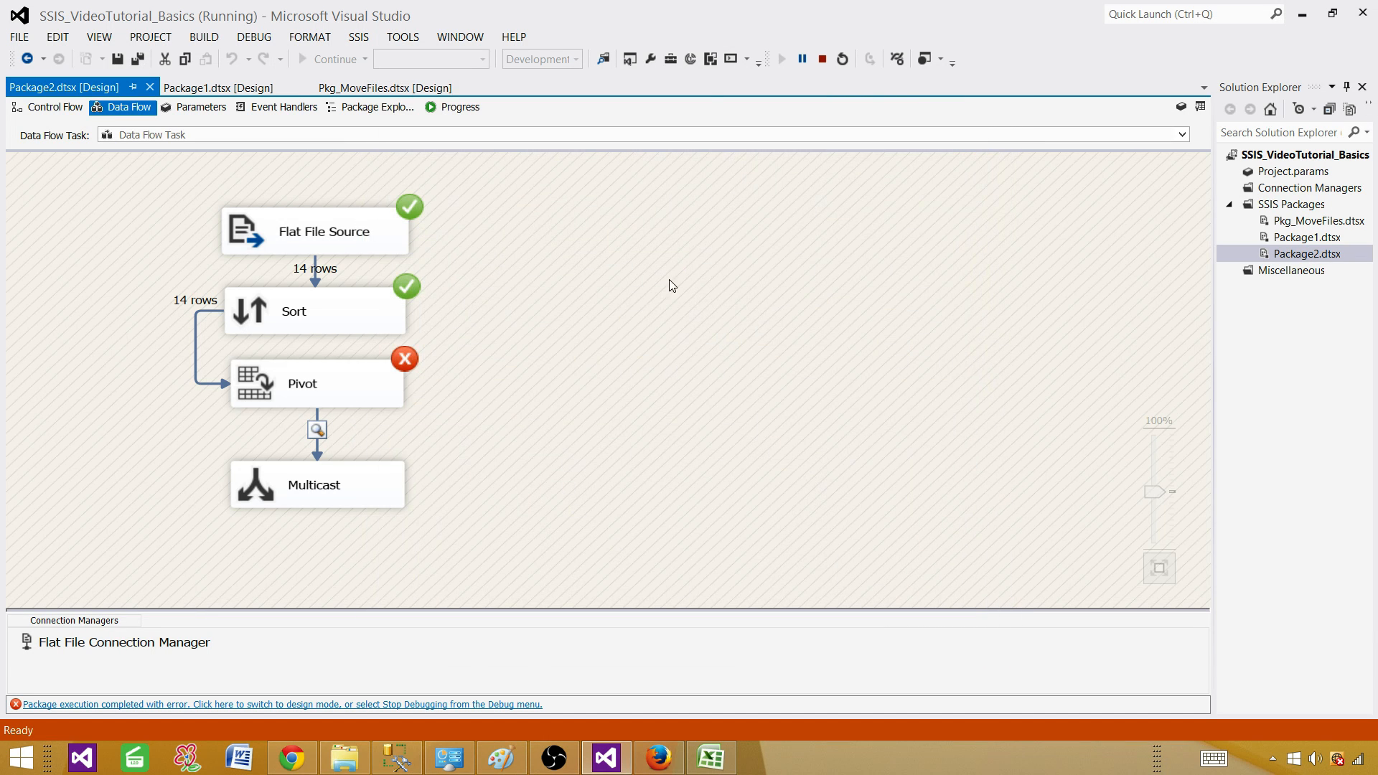
pyautogui.click(823, 59)
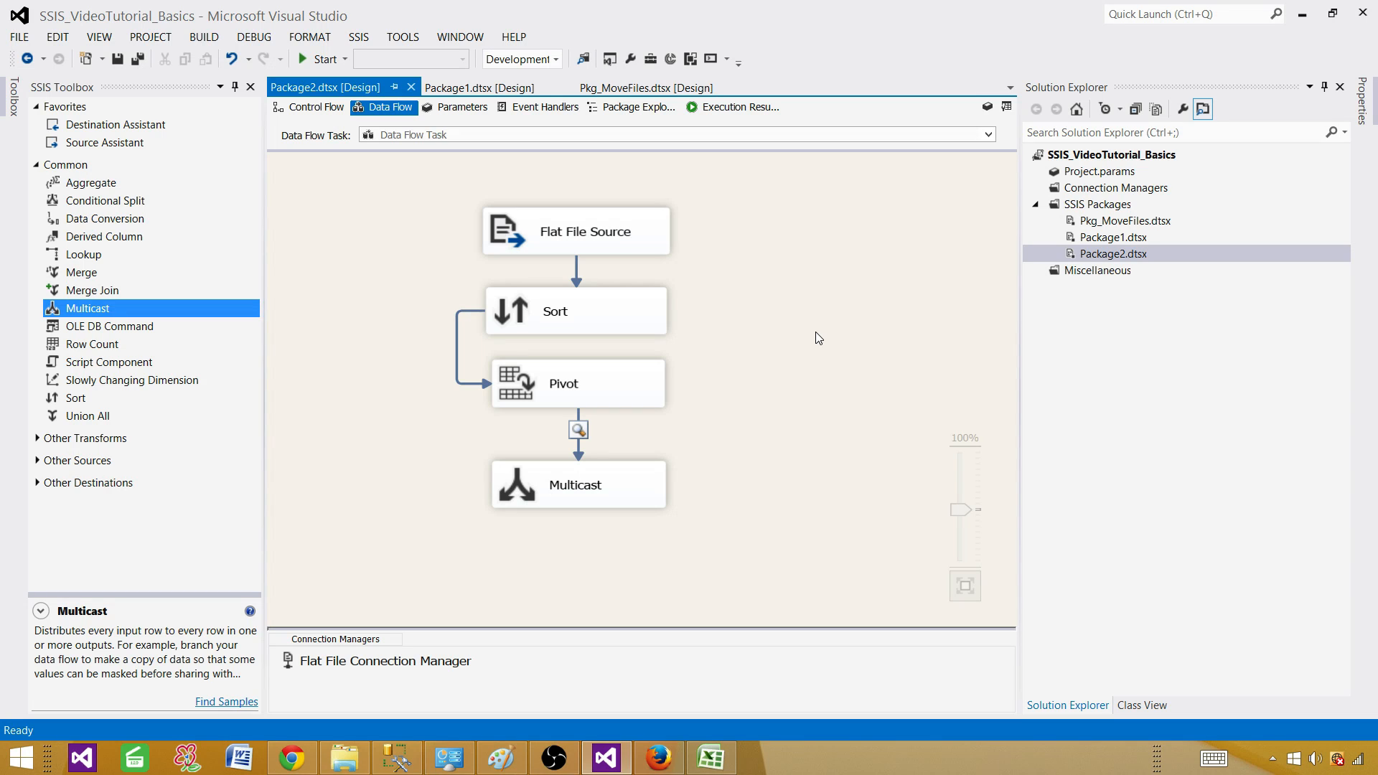
# Enable ignoring and reporting of un-matched Pivot Key values in the Pivot transformation and run the package
pyautogui.click(612, 390)
pyautogui.doubleClick(612, 390)
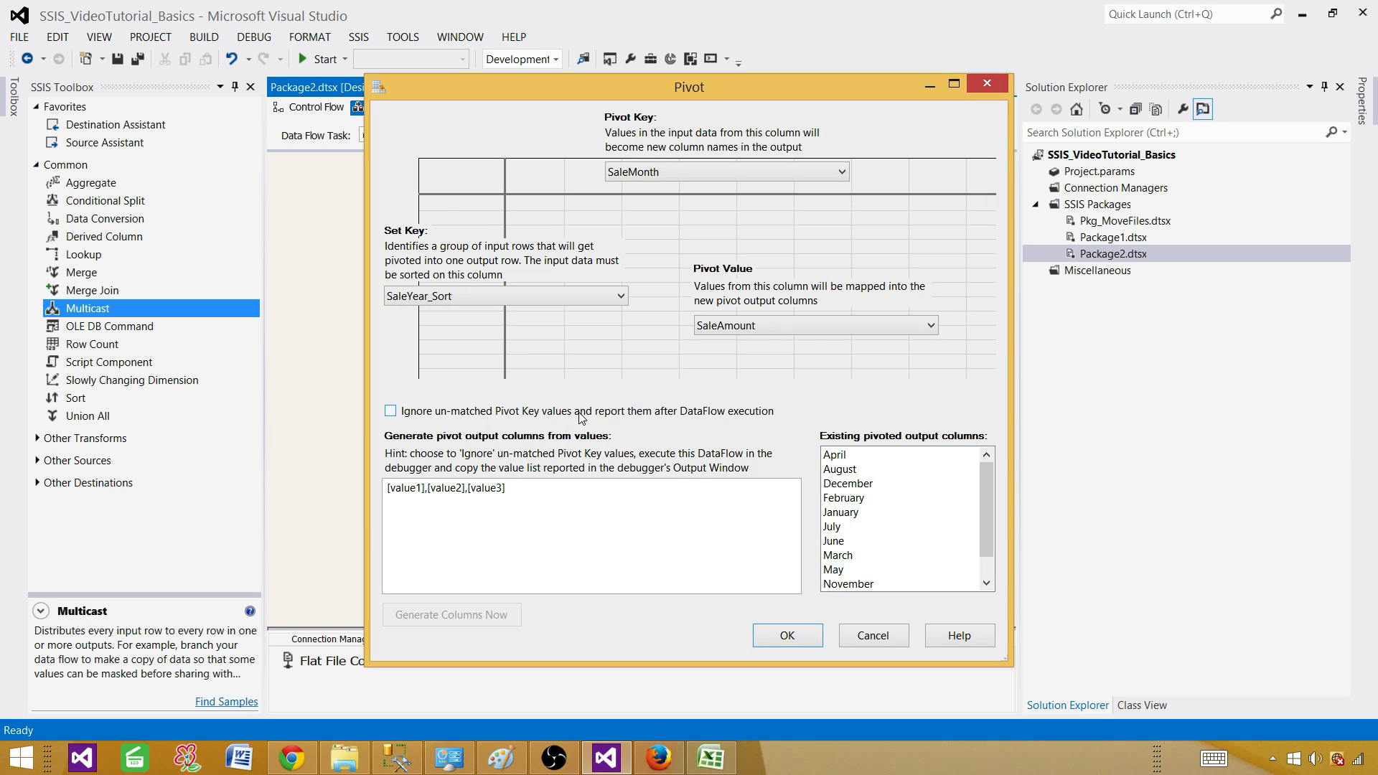
pyautogui.click(545, 412)
pyautogui.click(787, 634)
pyautogui.click(323, 59)
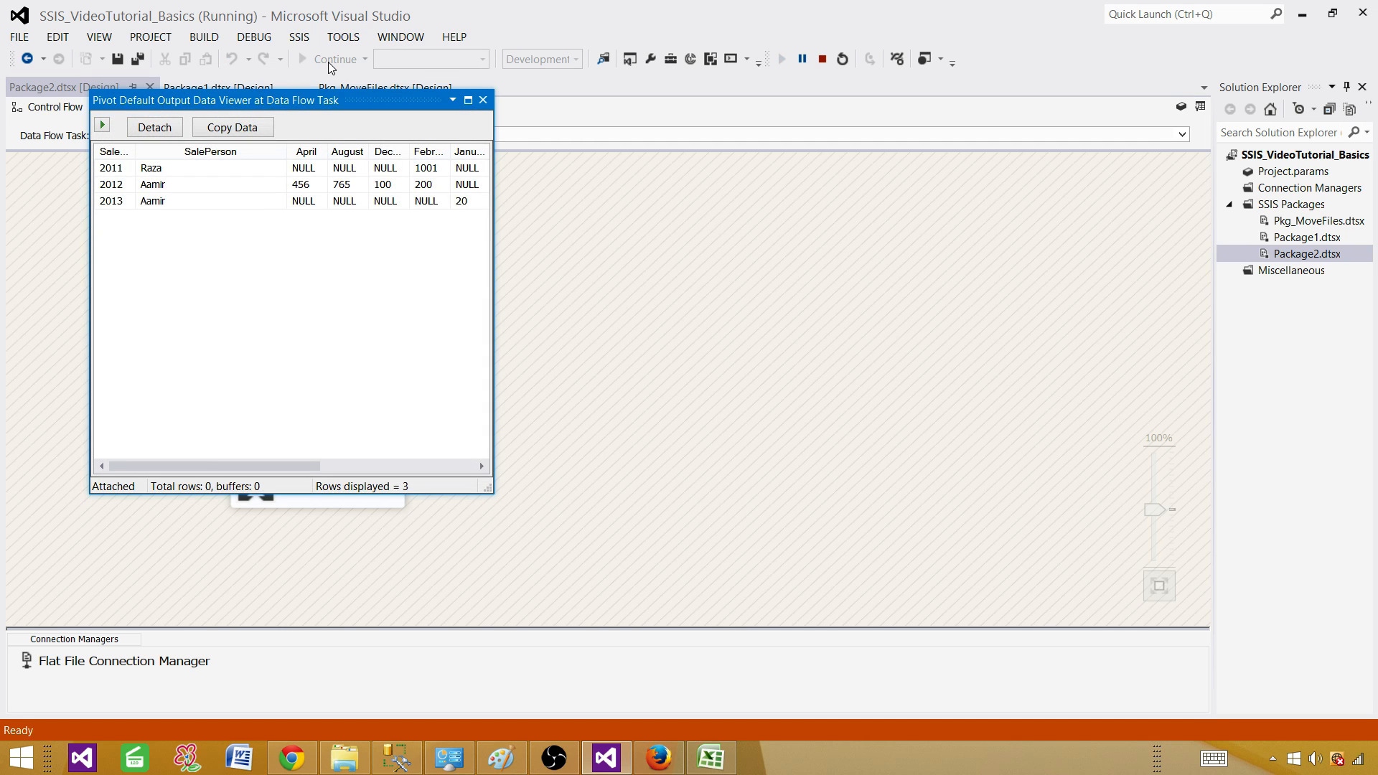
# Examine the January amounts for 2012 and 2013 in the enlarged data viewer and close it
pyautogui.doubleClick(290, 114)
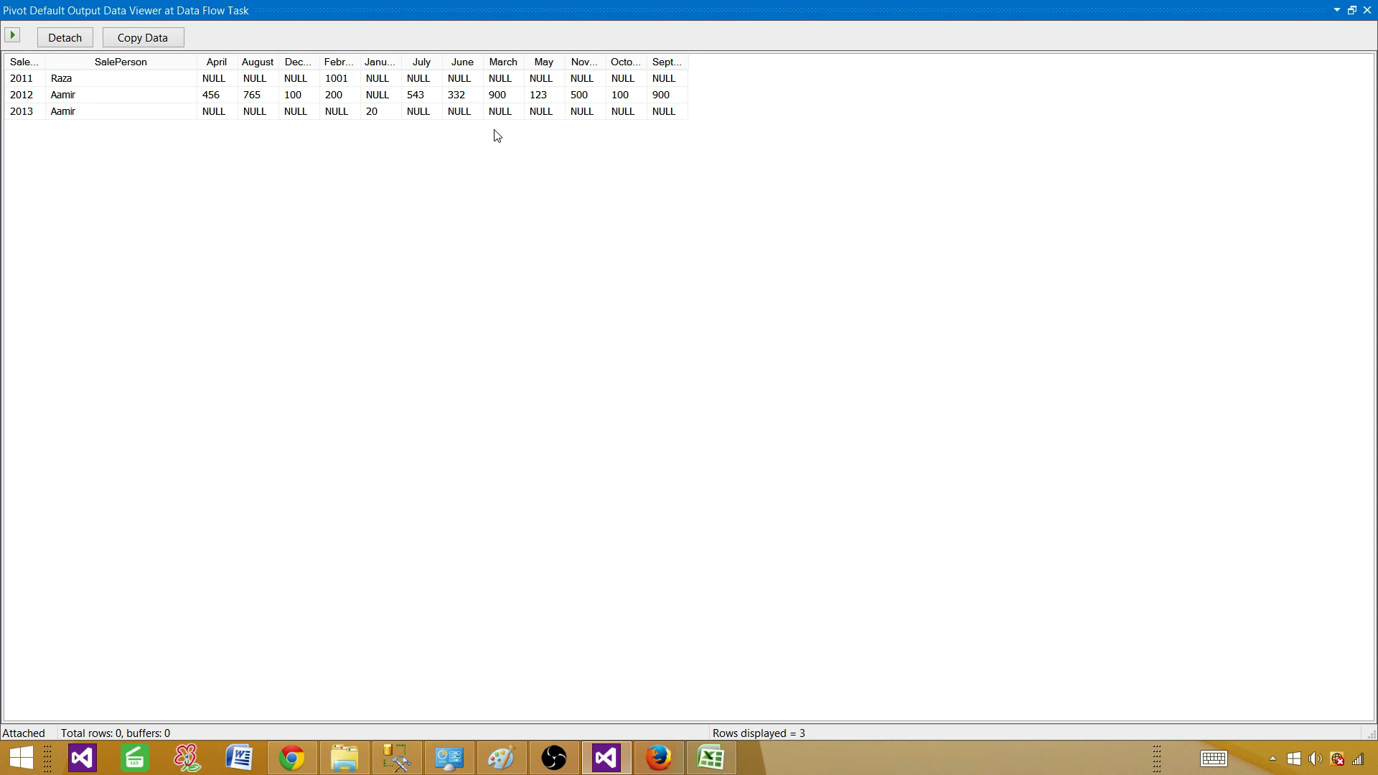
pyautogui.click(370, 112)
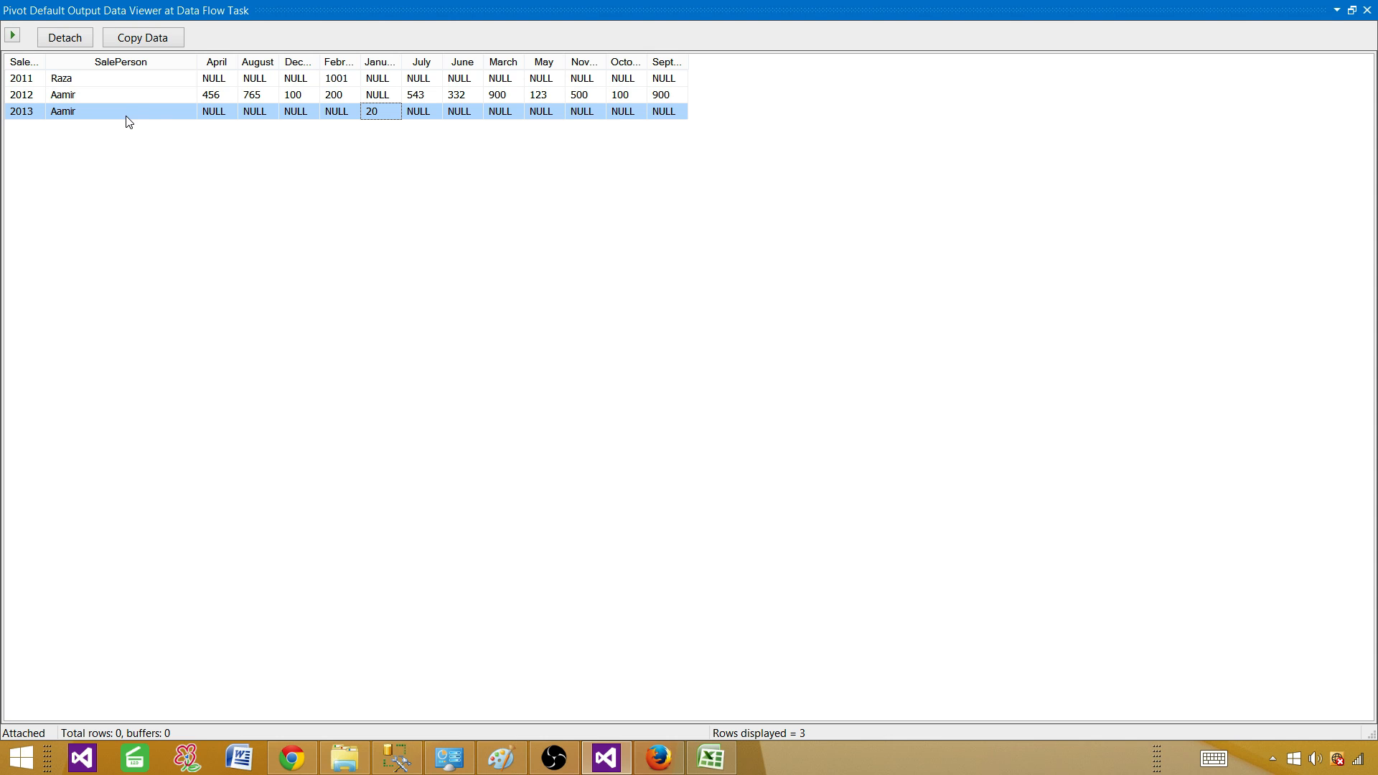
pyautogui.click(1367, 10)
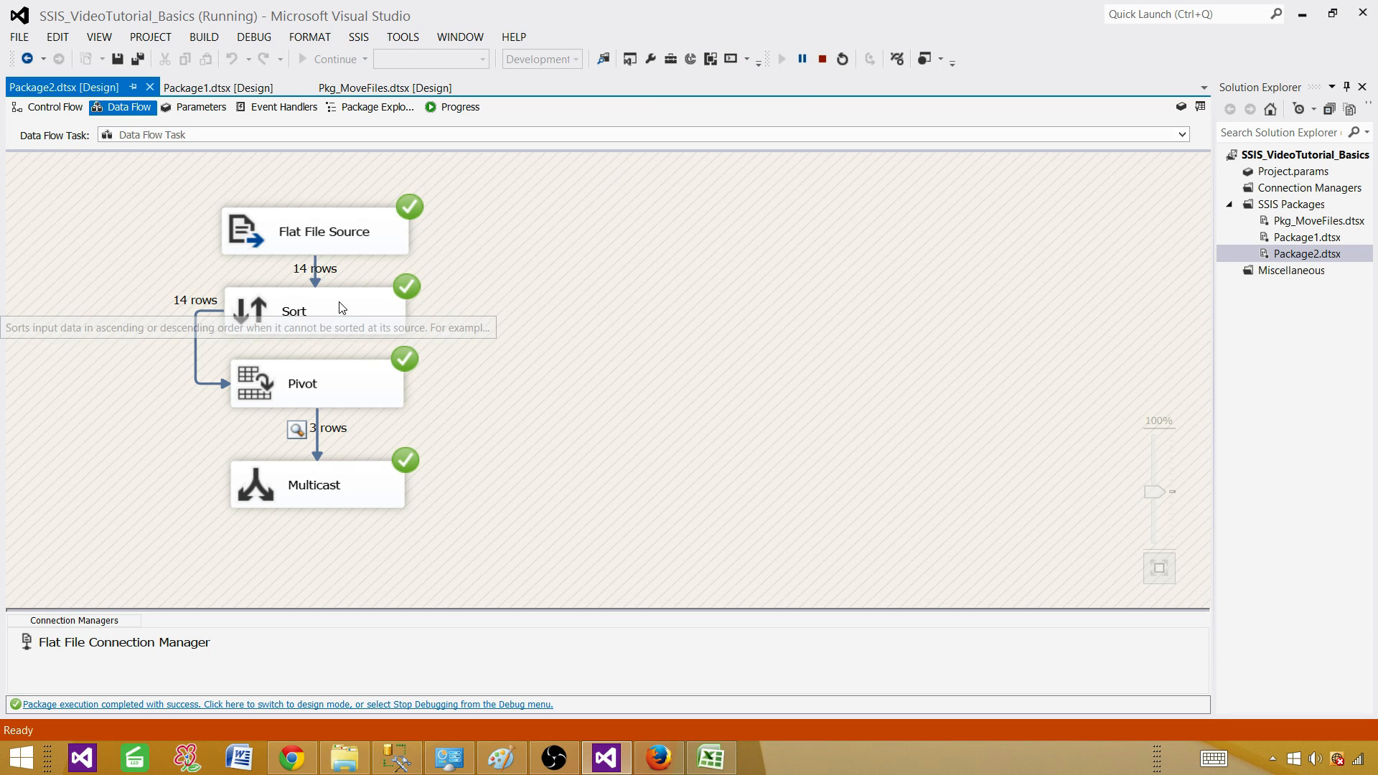
# Review the Pivot's Ignore un-matched Pivot Key values option and stop the package run
pyautogui.doubleClick(356, 385)
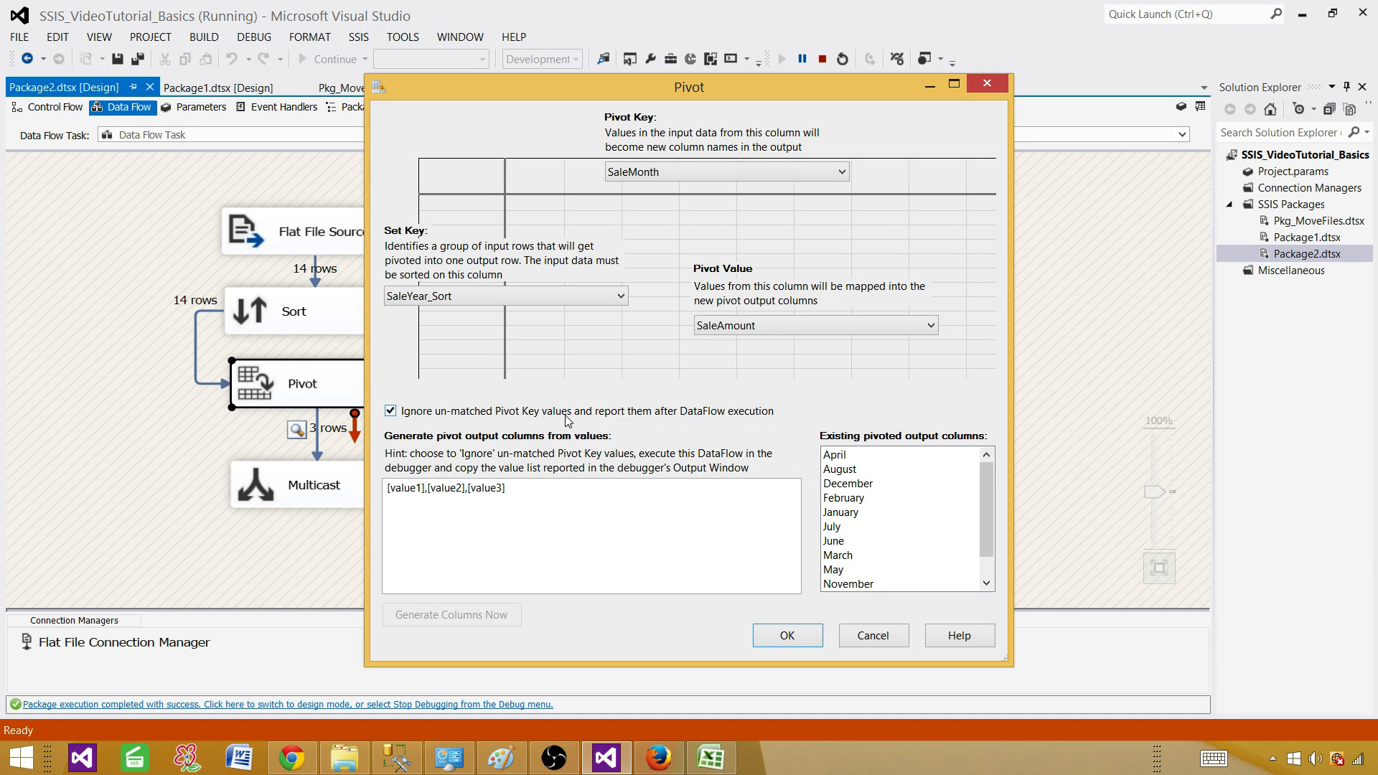
pyautogui.click(787, 636)
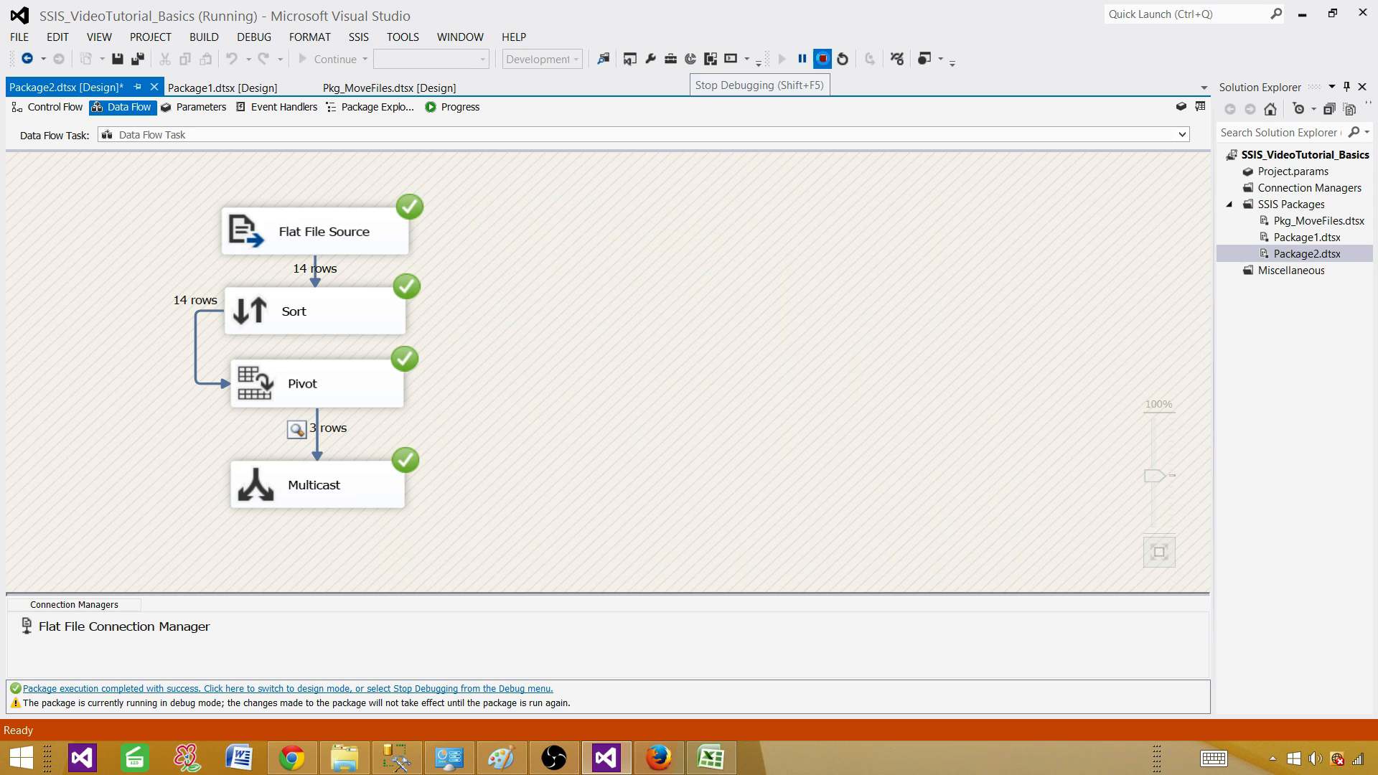
pyautogui.click(821, 60)
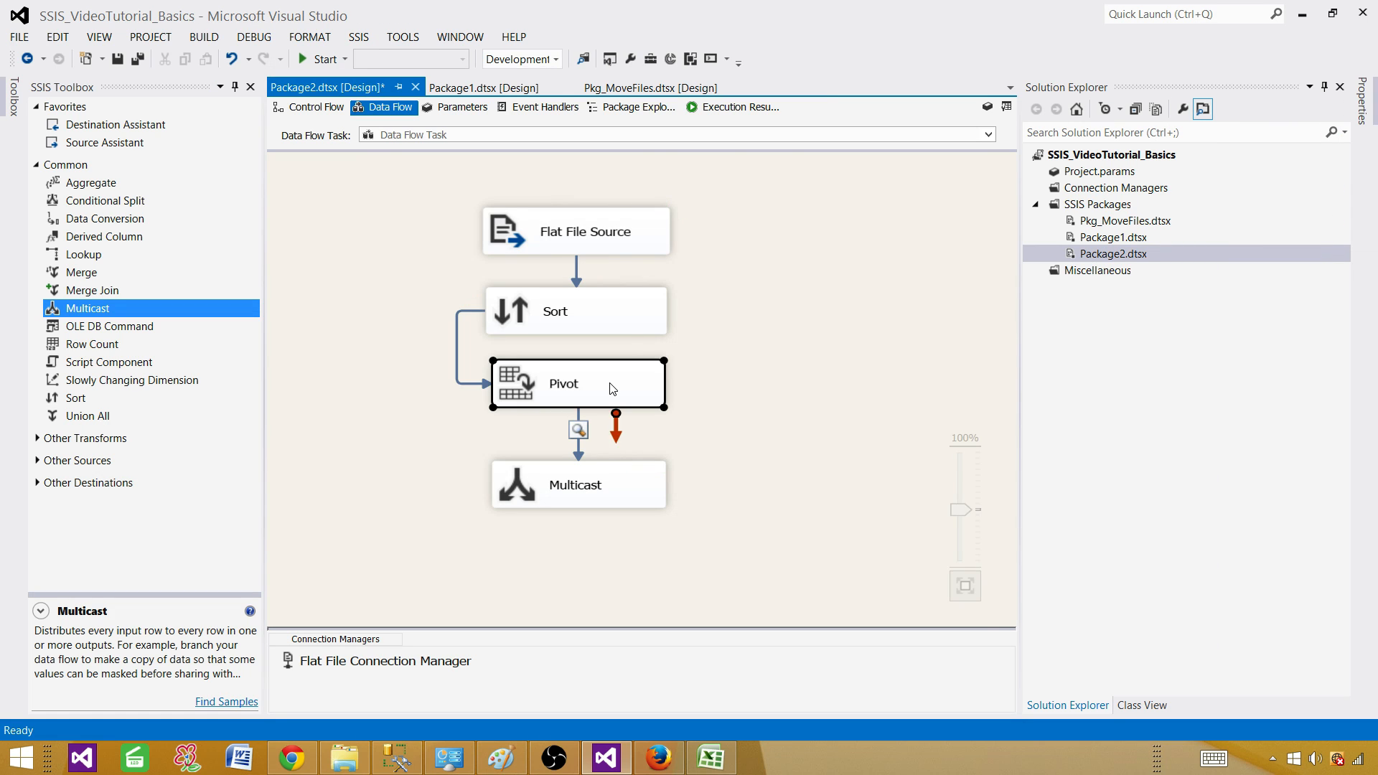
# Turn off Ignore un-matched Pivot Key values in the Pivot editor and accept the settings
pyautogui.doubleClick(612, 388)
pyautogui.click(392, 410)
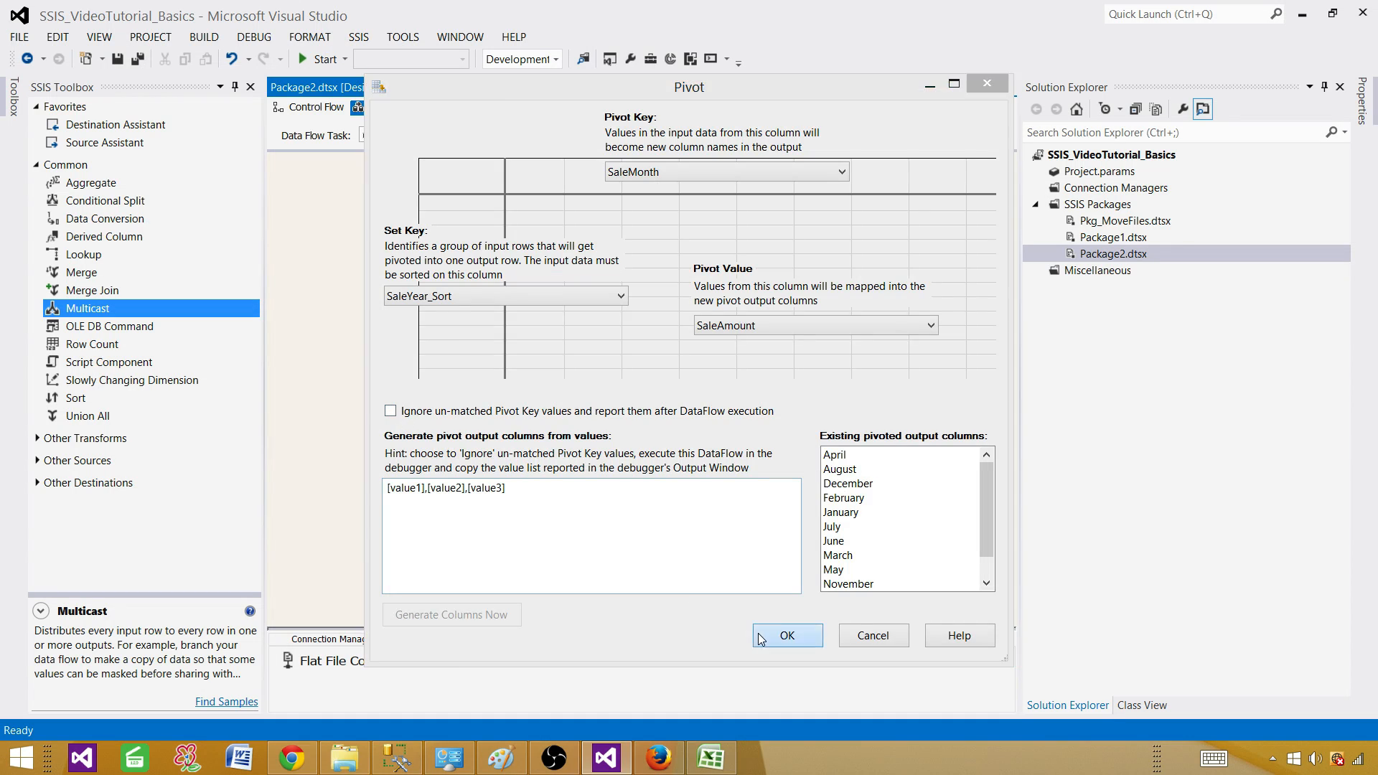
pyautogui.click(787, 633)
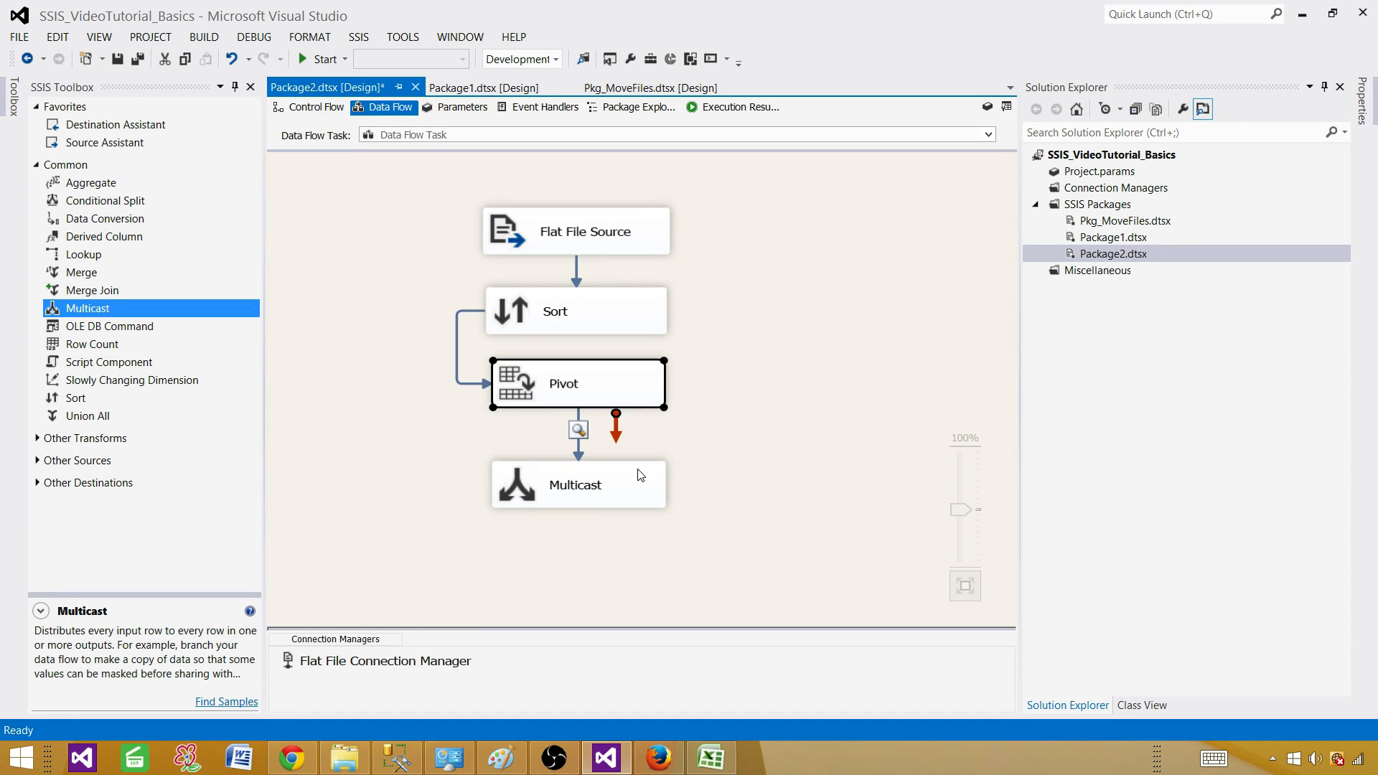
# Set the Pivot component's PassThroughUnmatchedPivotKeys property to True
pyautogui.rightClick(632, 394)
pyautogui.click(771, 352)
pyautogui.rightClick(635, 393)
pyautogui.click(682, 645)
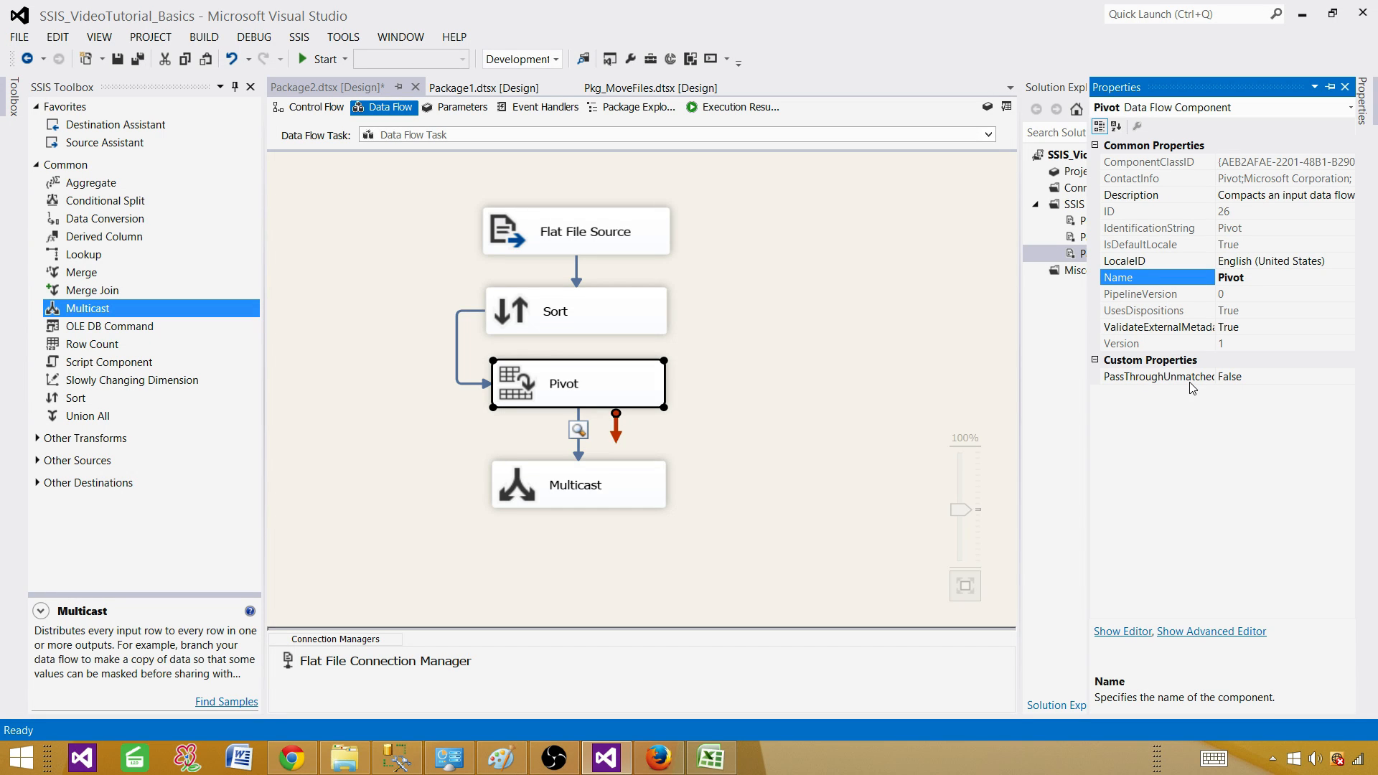
pyautogui.doubleClick(1247, 381)
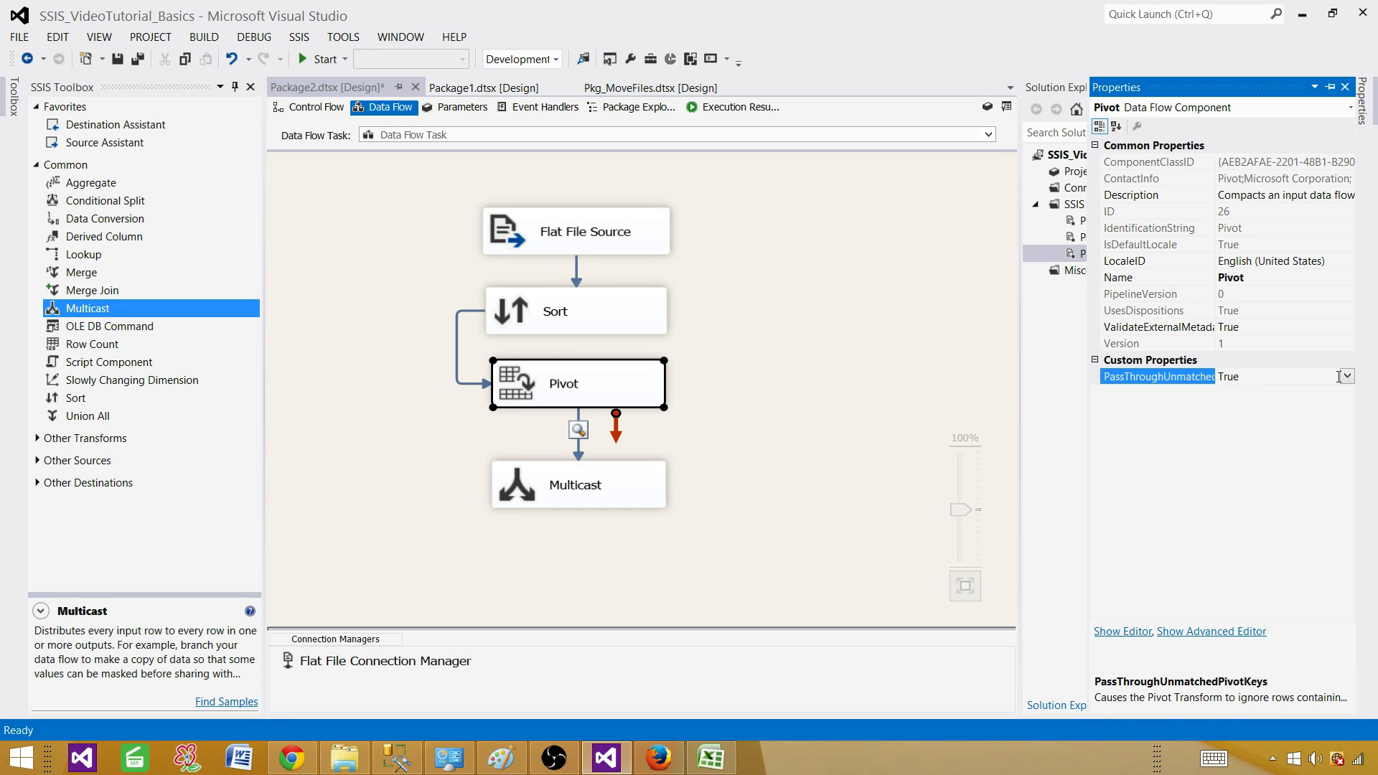
# Check the Ignore un-matched Pivot Key values option in the Pivot editor and accept the settings with it enabled
pyautogui.doubleClick(660, 390)
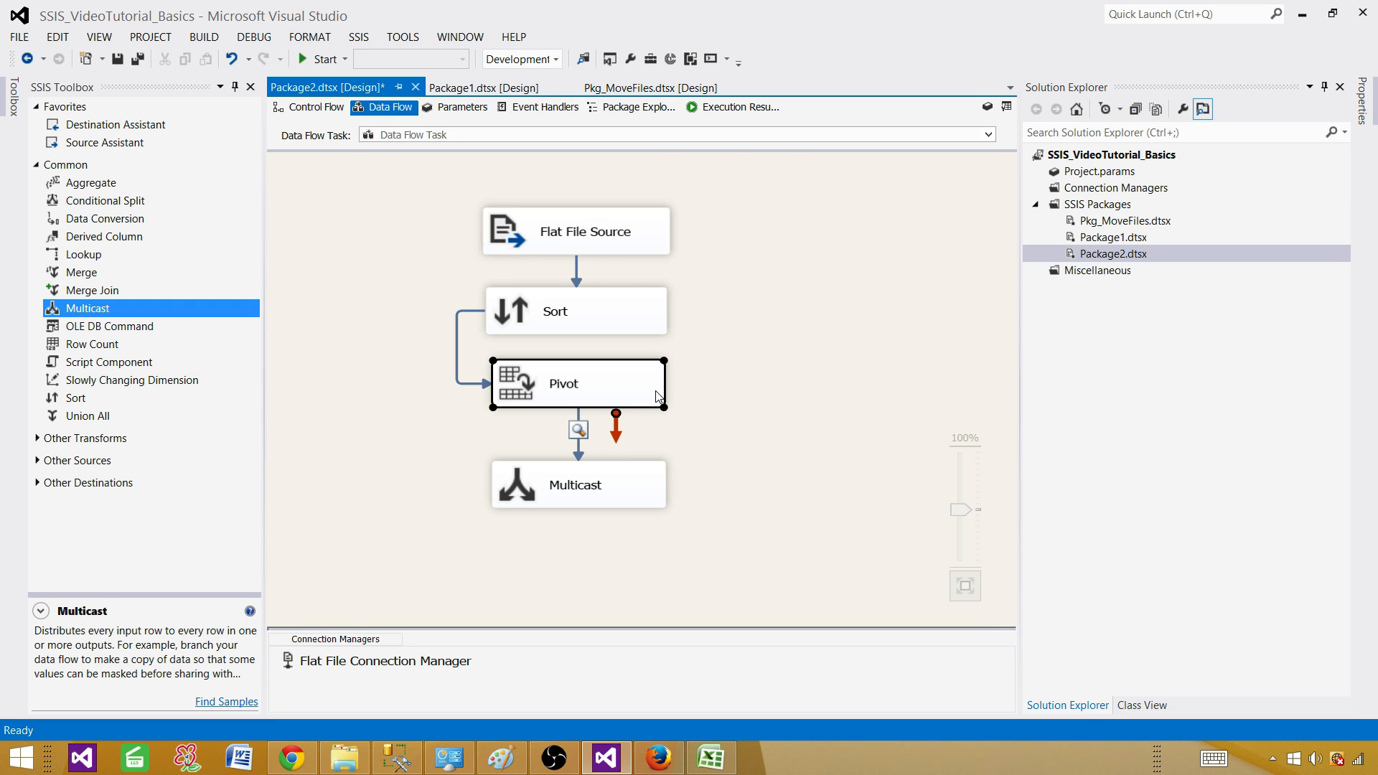
pyautogui.click(402, 414)
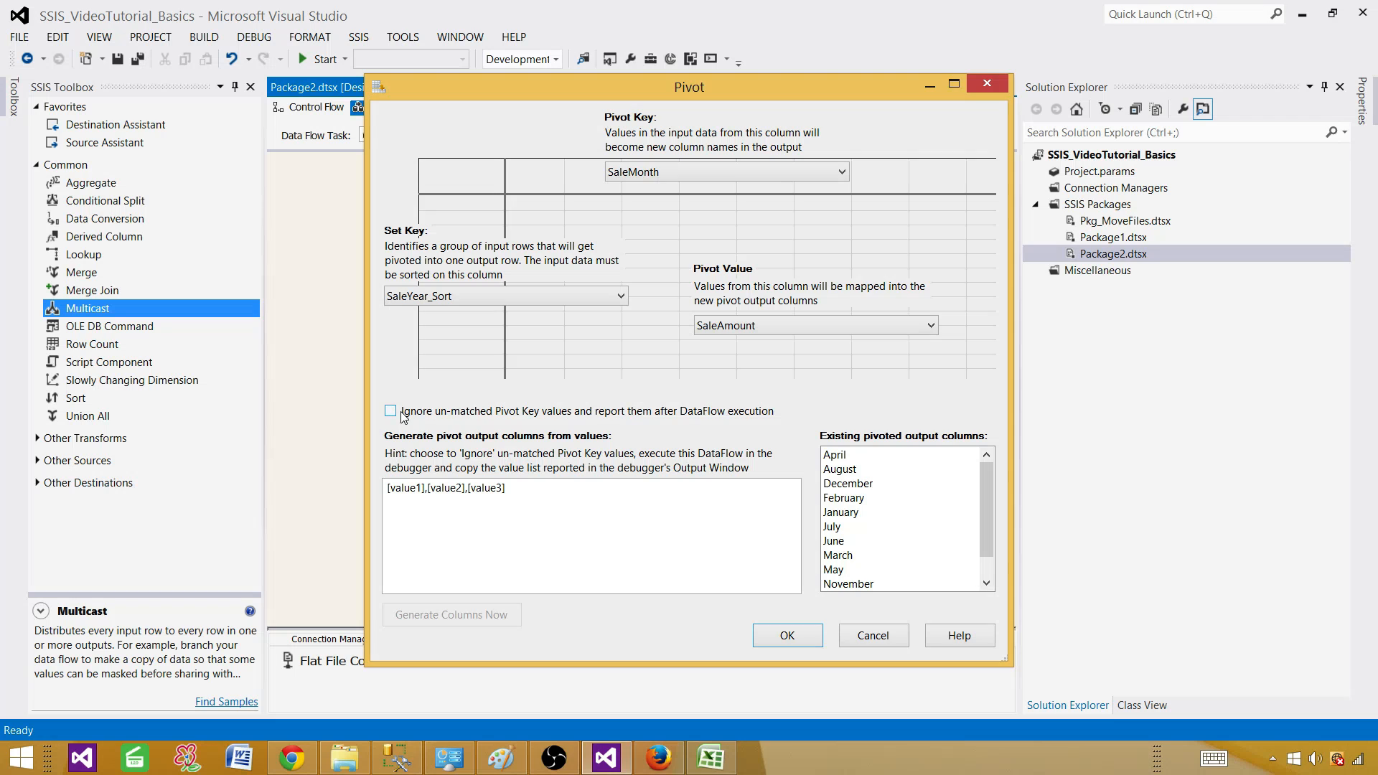
pyautogui.click(419, 421)
pyautogui.click(786, 636)
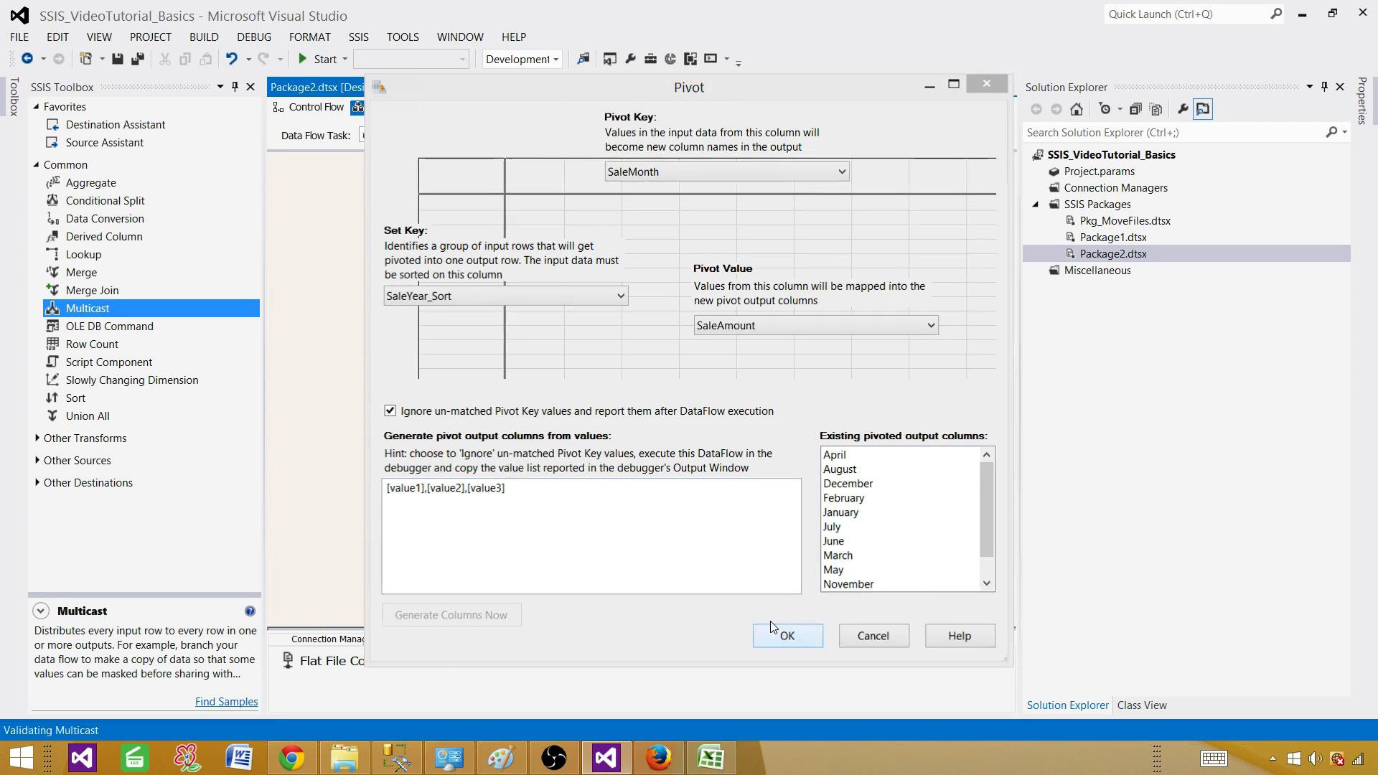
pyautogui.click(869, 320)
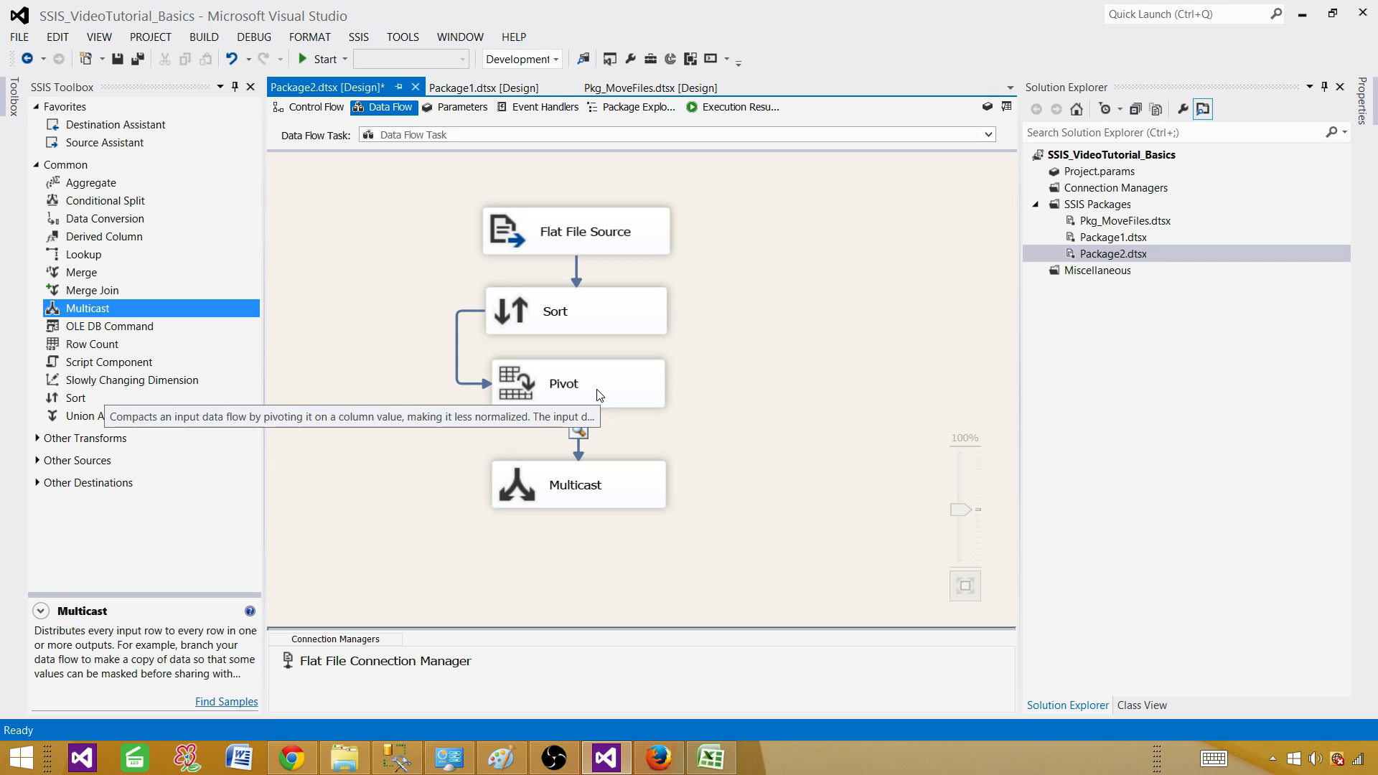
# Open SaleData.txt from InputFolder and append a copy of its last row, the 2011 February 1001 record
pyautogui.click(344, 758)
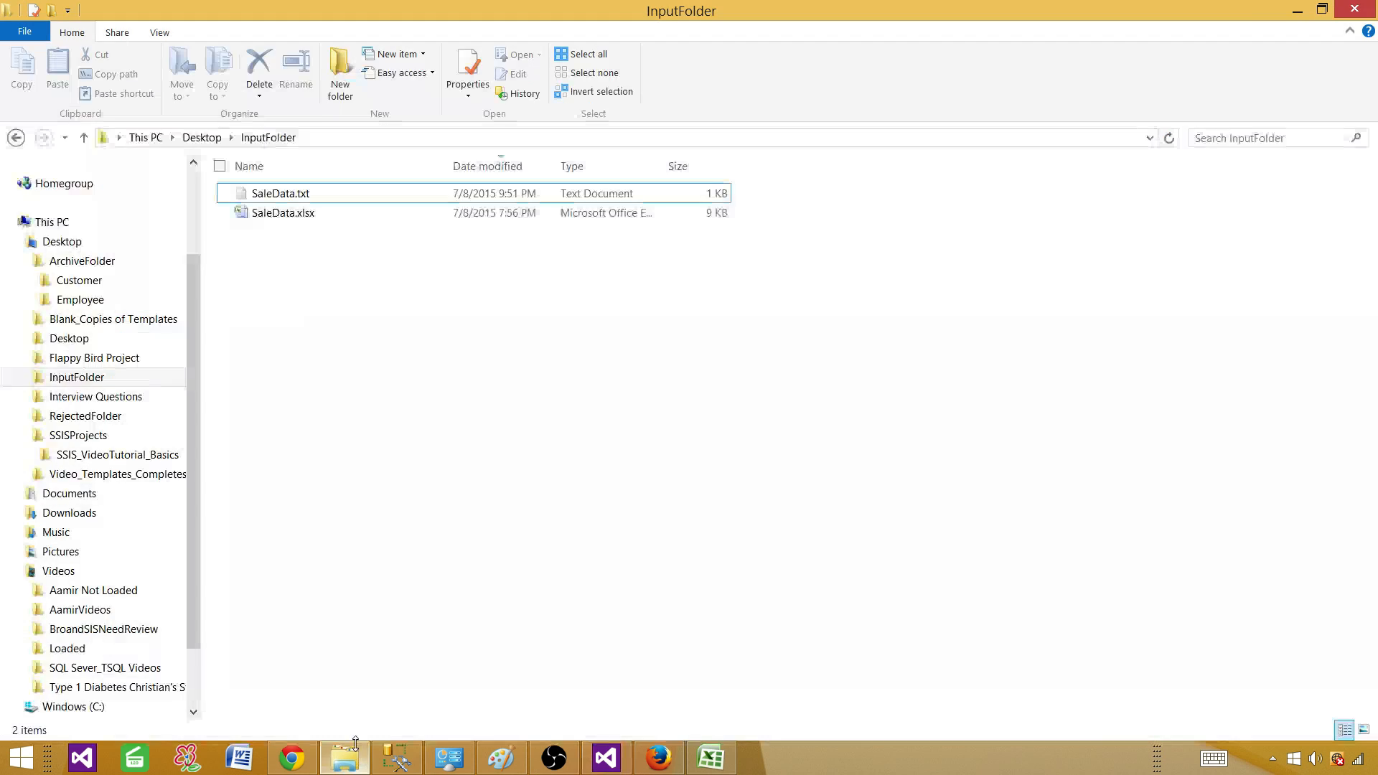
pyautogui.click(300, 194)
pyautogui.doubleClick(300, 194)
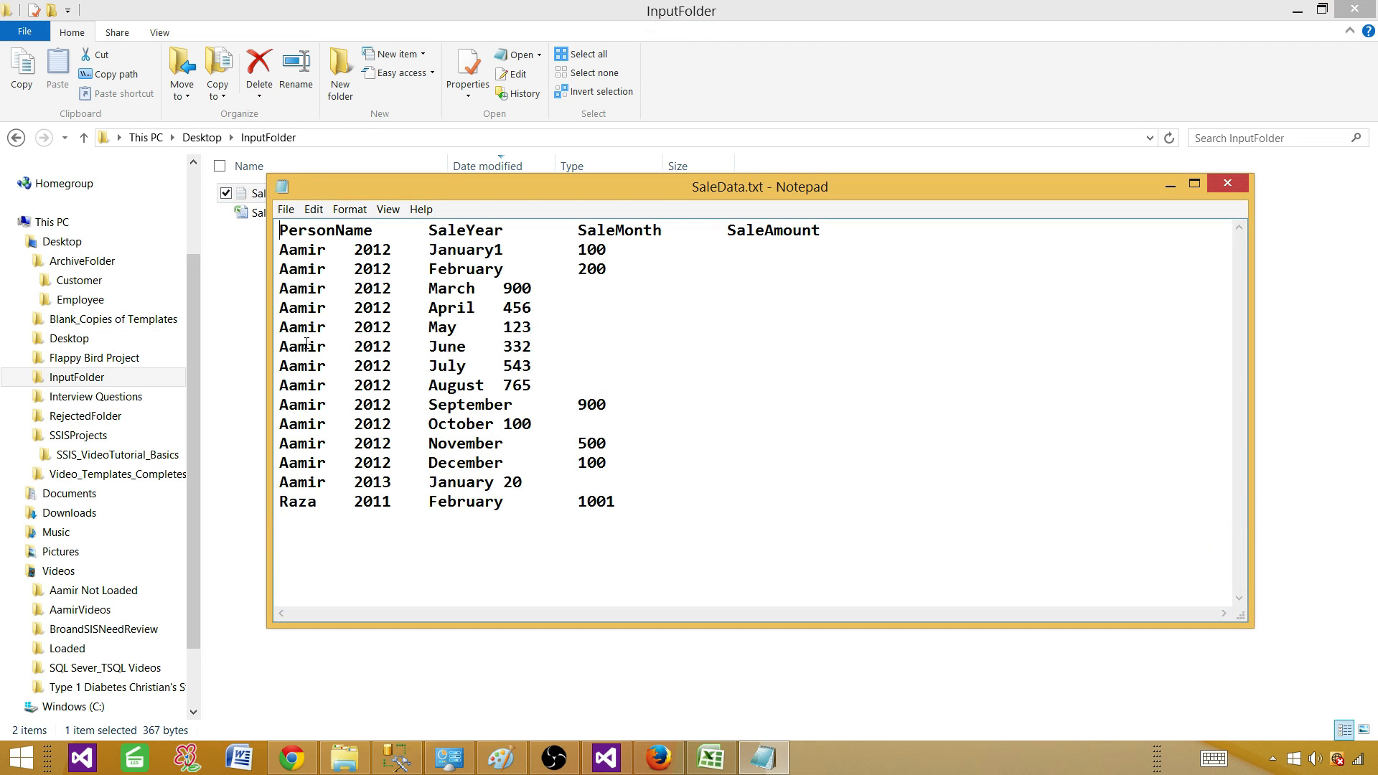
pyautogui.moveTo(623, 503); pyautogui.dragTo(279, 502)
pyautogui.rightClick(302, 506)
pyautogui.click(190, 556)
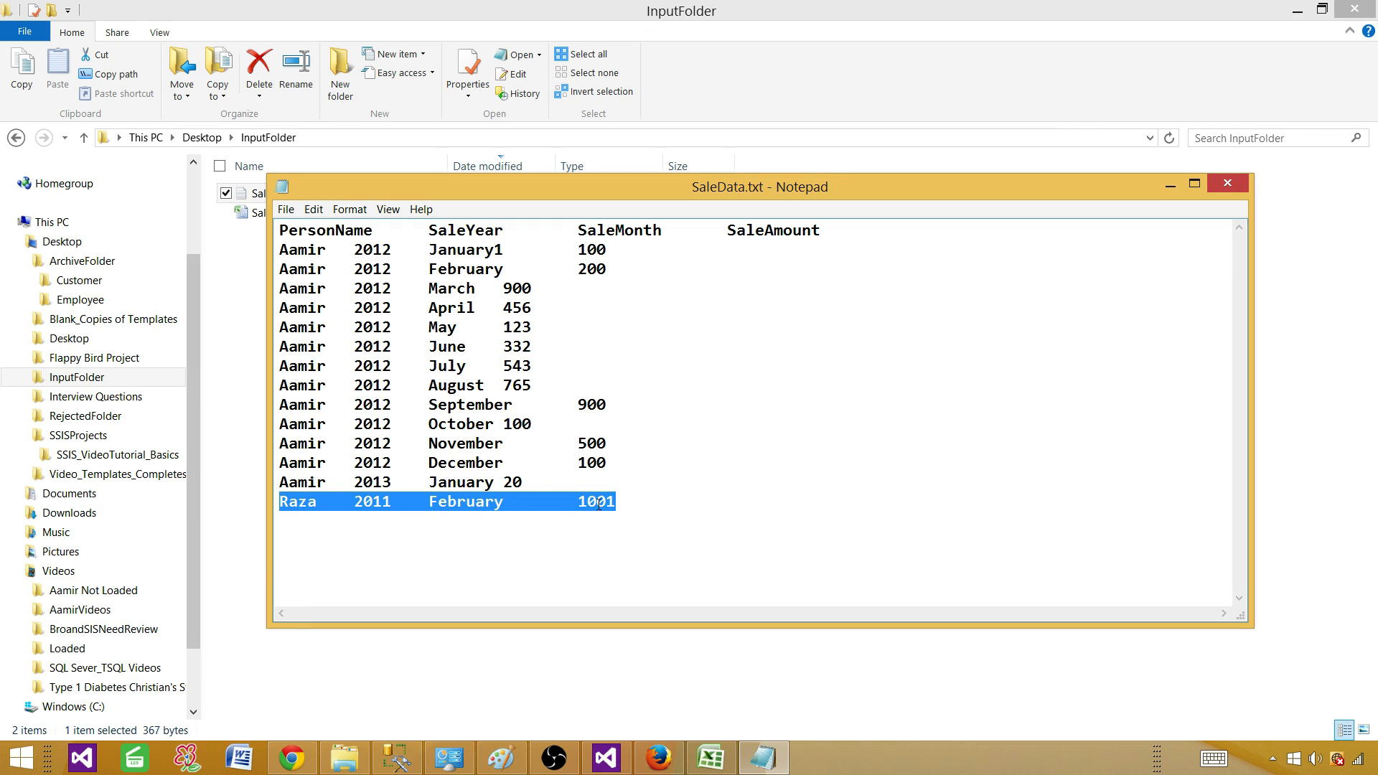
pyautogui.click(624, 504)
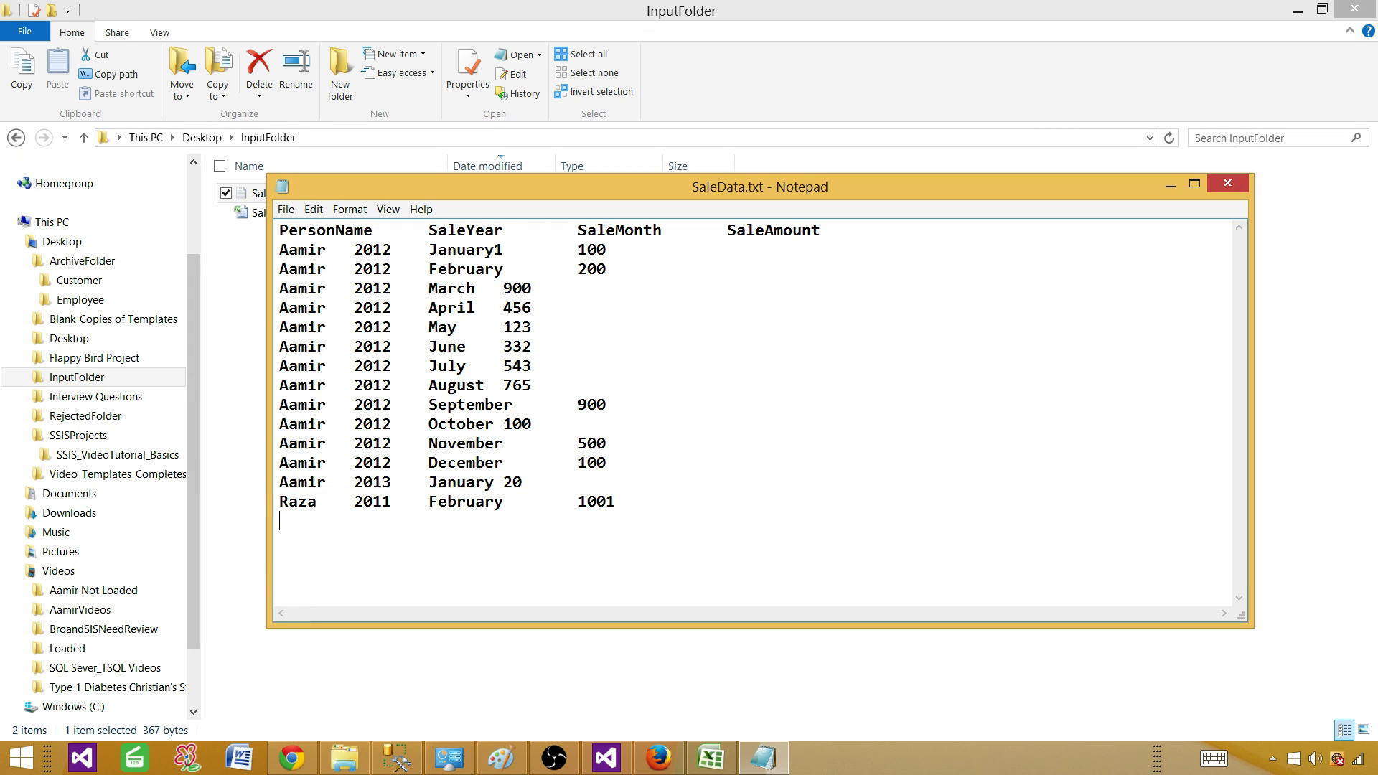
pyautogui.hotkey('ctrl', 'v')
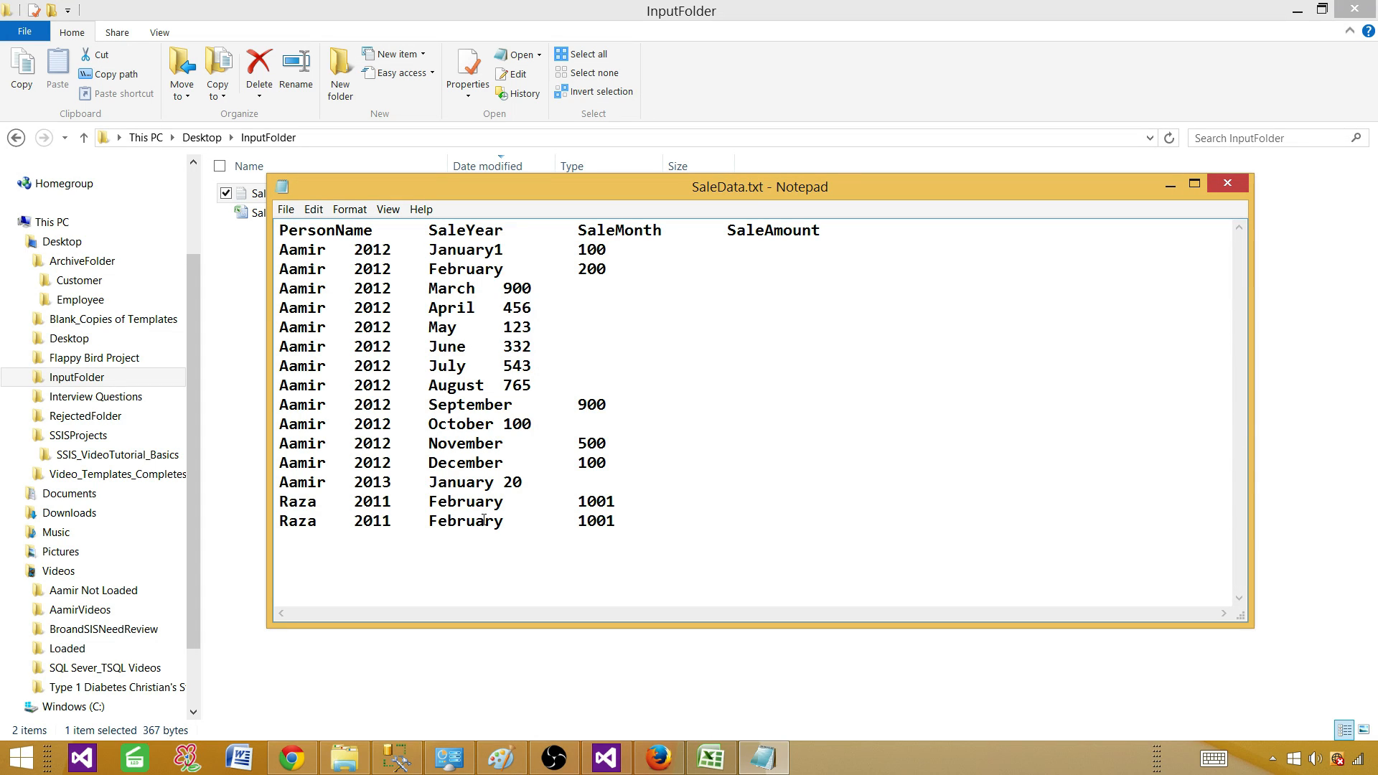
# Change the last row of SaleData.txt to year 2009 and month Febrry, then save and close the file
pyautogui.click(487, 541)
pyautogui.press('BackSpace')
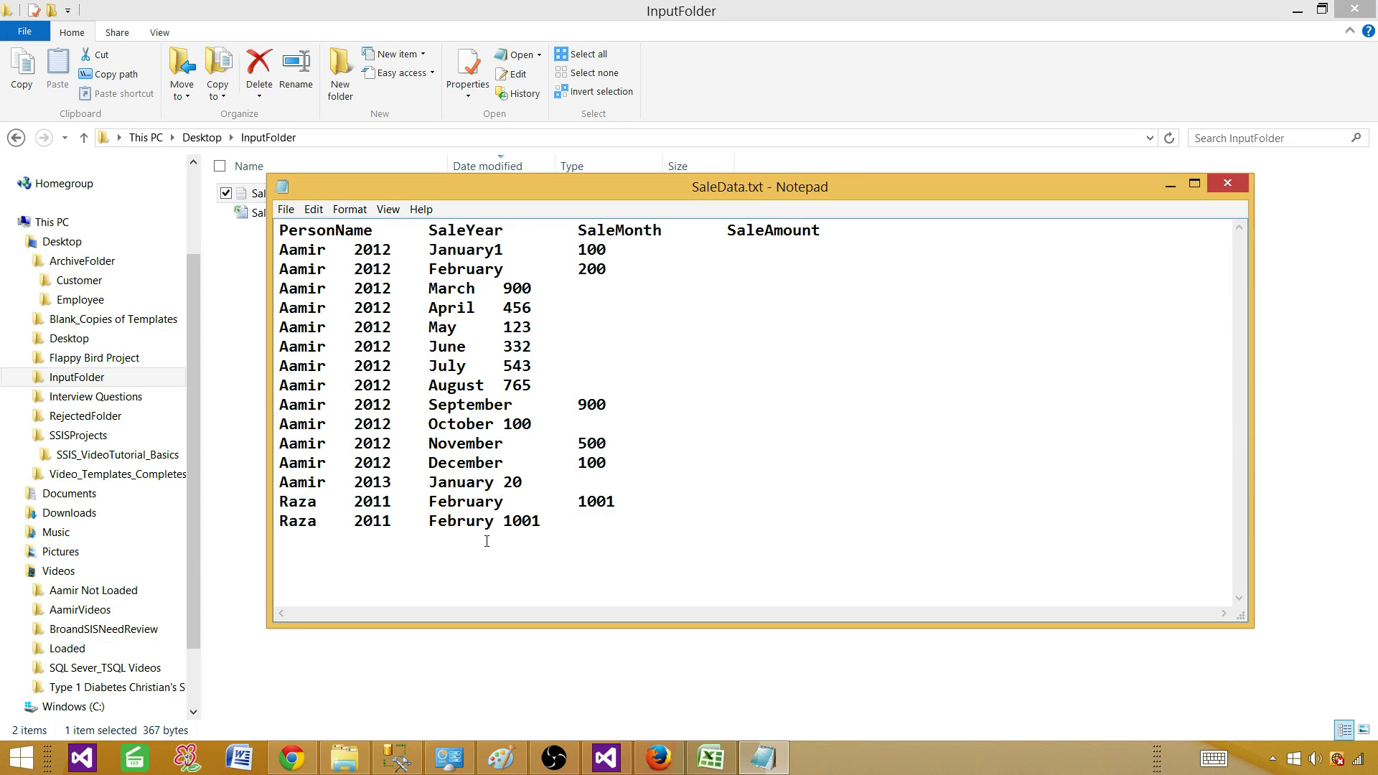
pyautogui.press('BackSpace')
pyautogui.hotkey('ctrl', 's')
pyautogui.write('09')
pyautogui.moveTo(430, 522); pyautogui.dragTo(493, 518)
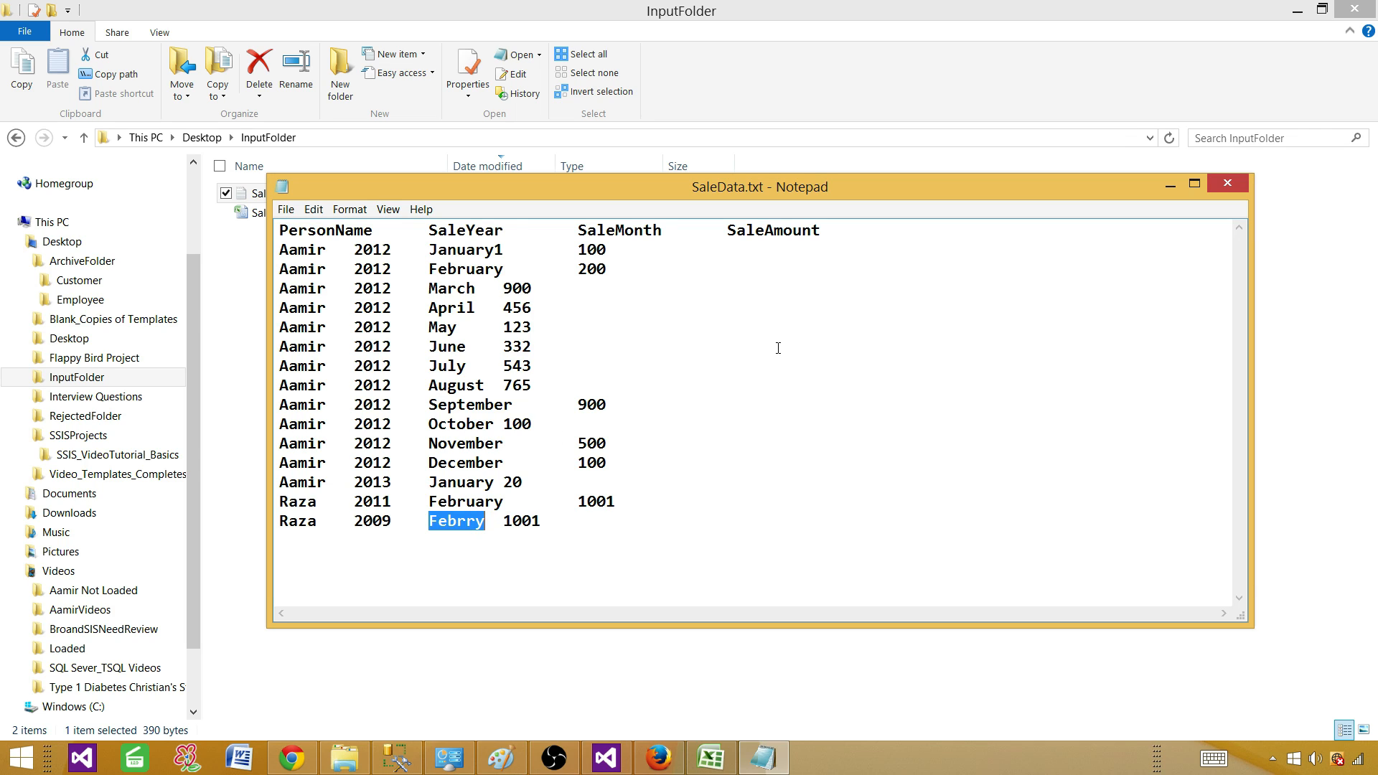
pyautogui.click(1226, 183)
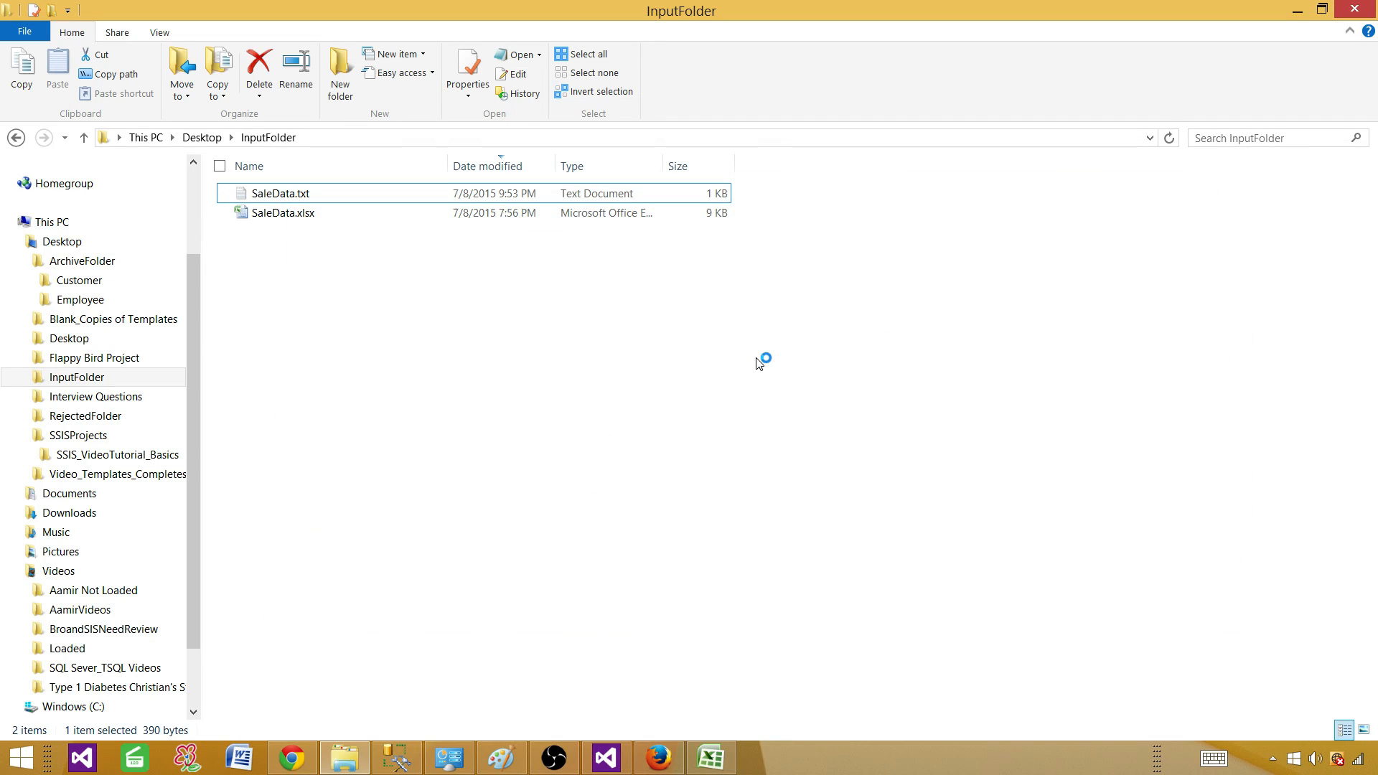
# Run the package in Visual Studio, examine the 2009 row across all month columns in the Pivot data viewer, and stop debugging
pyautogui.click(608, 755)
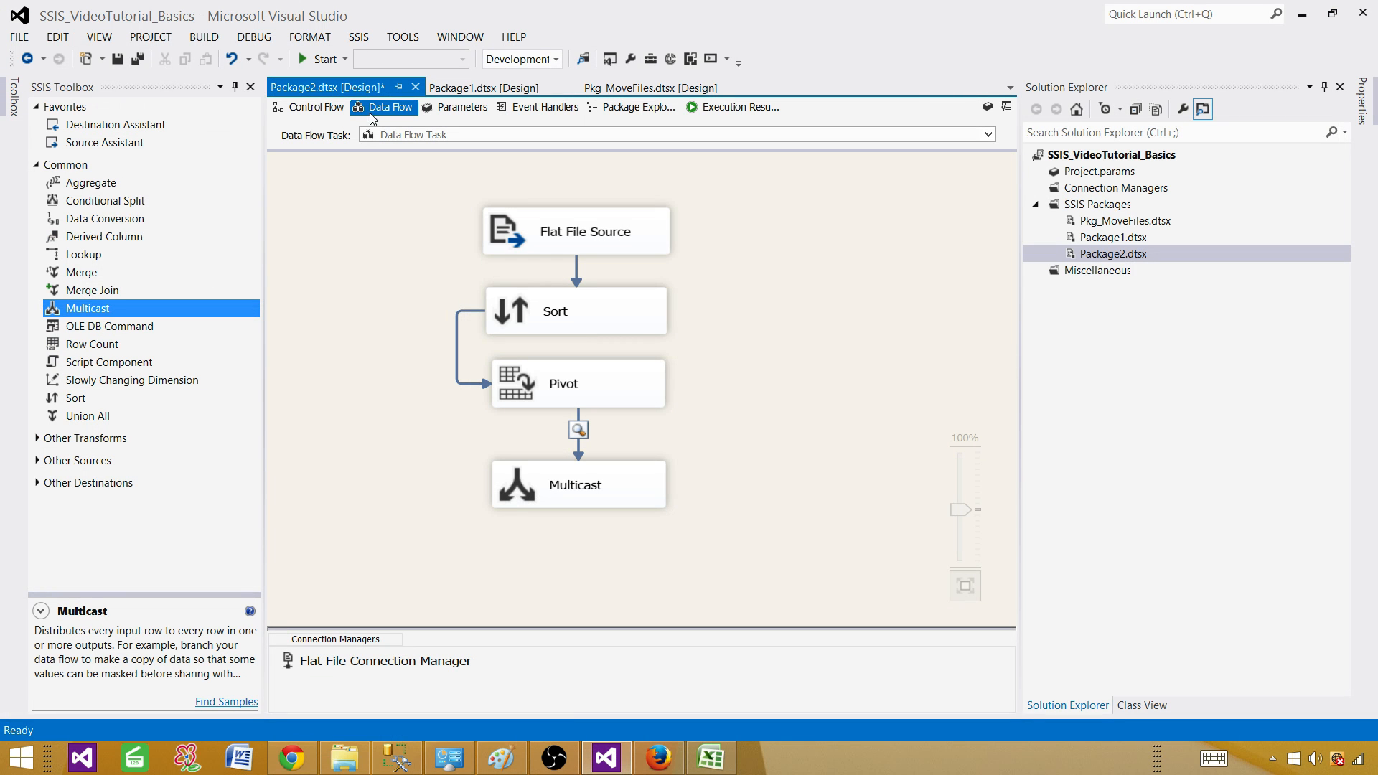
pyautogui.press('F5')
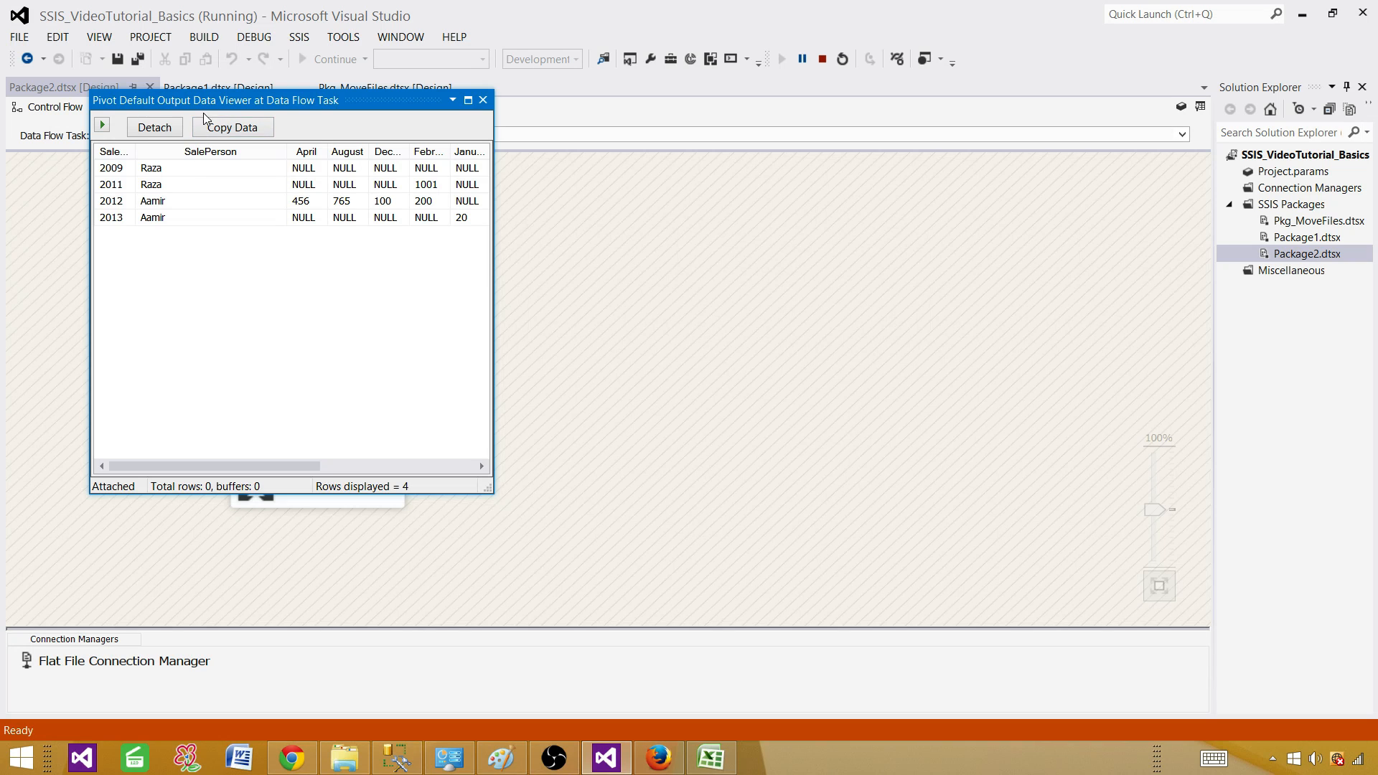
pyautogui.moveTo(217, 102); pyautogui.dragTo(659, 131)
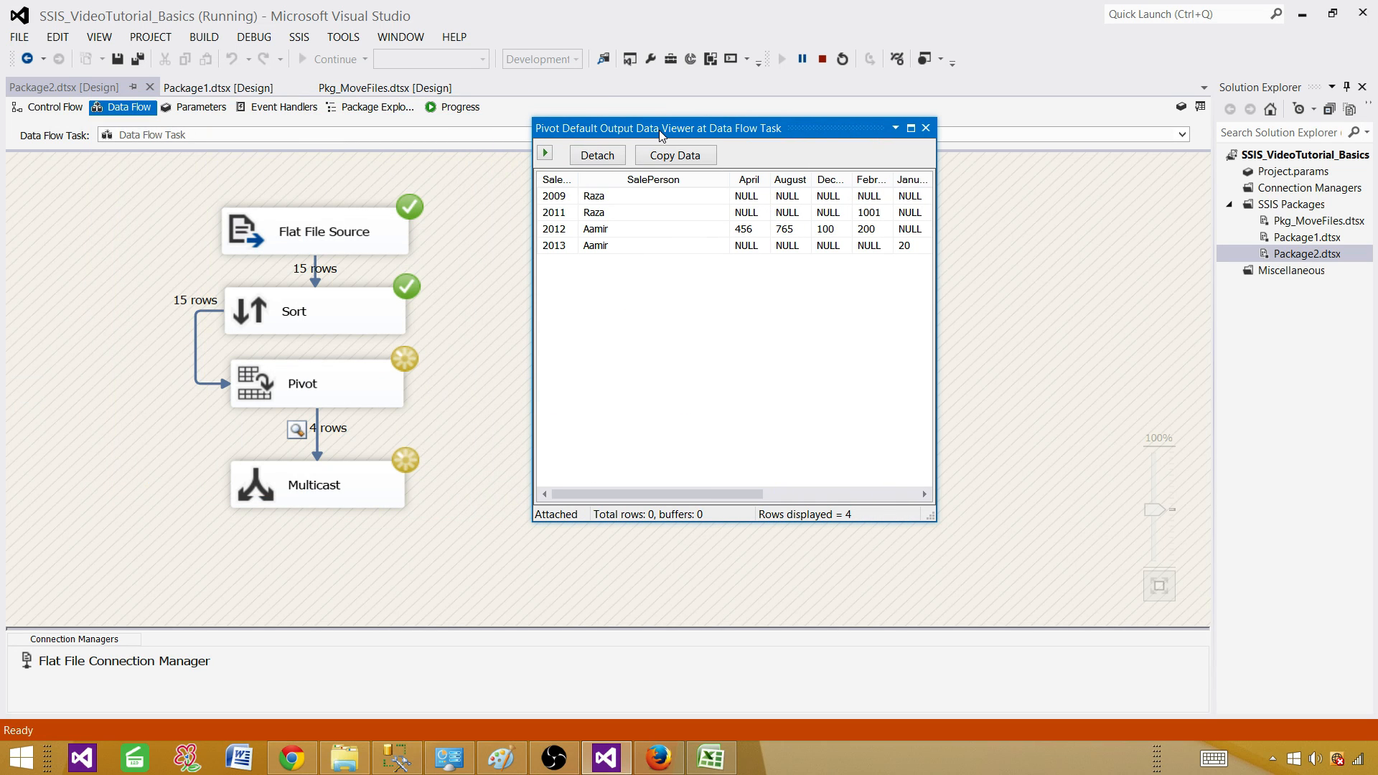
pyautogui.click(605, 196)
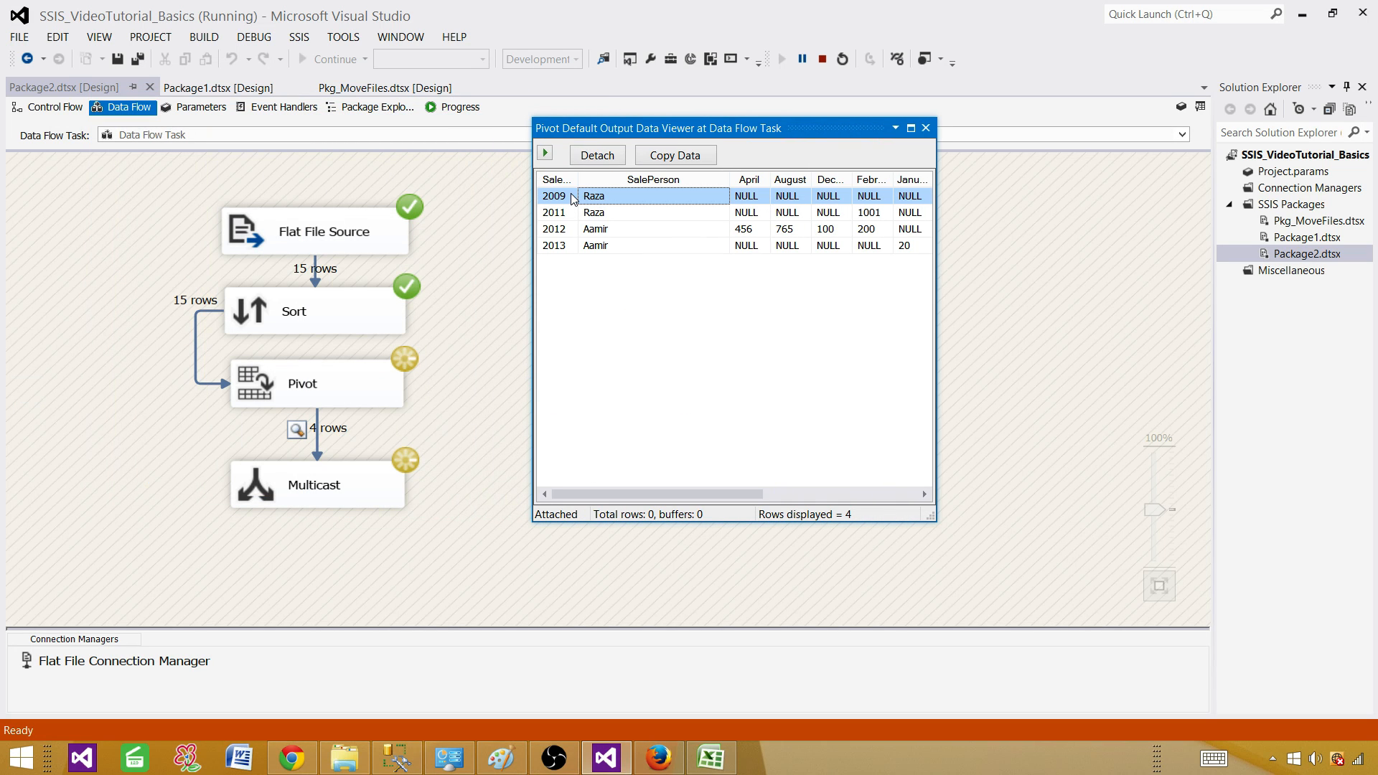
pyautogui.click(911, 128)
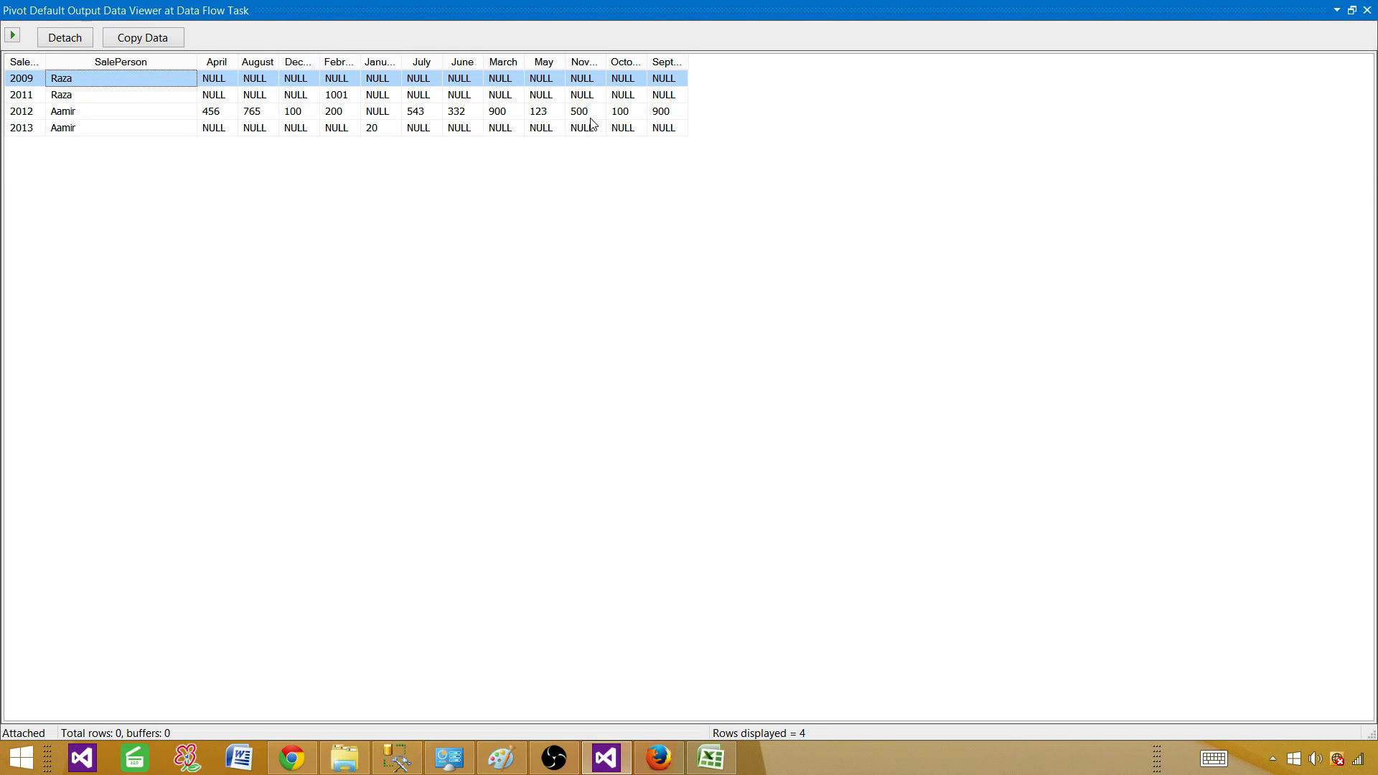
pyautogui.click(349, 77)
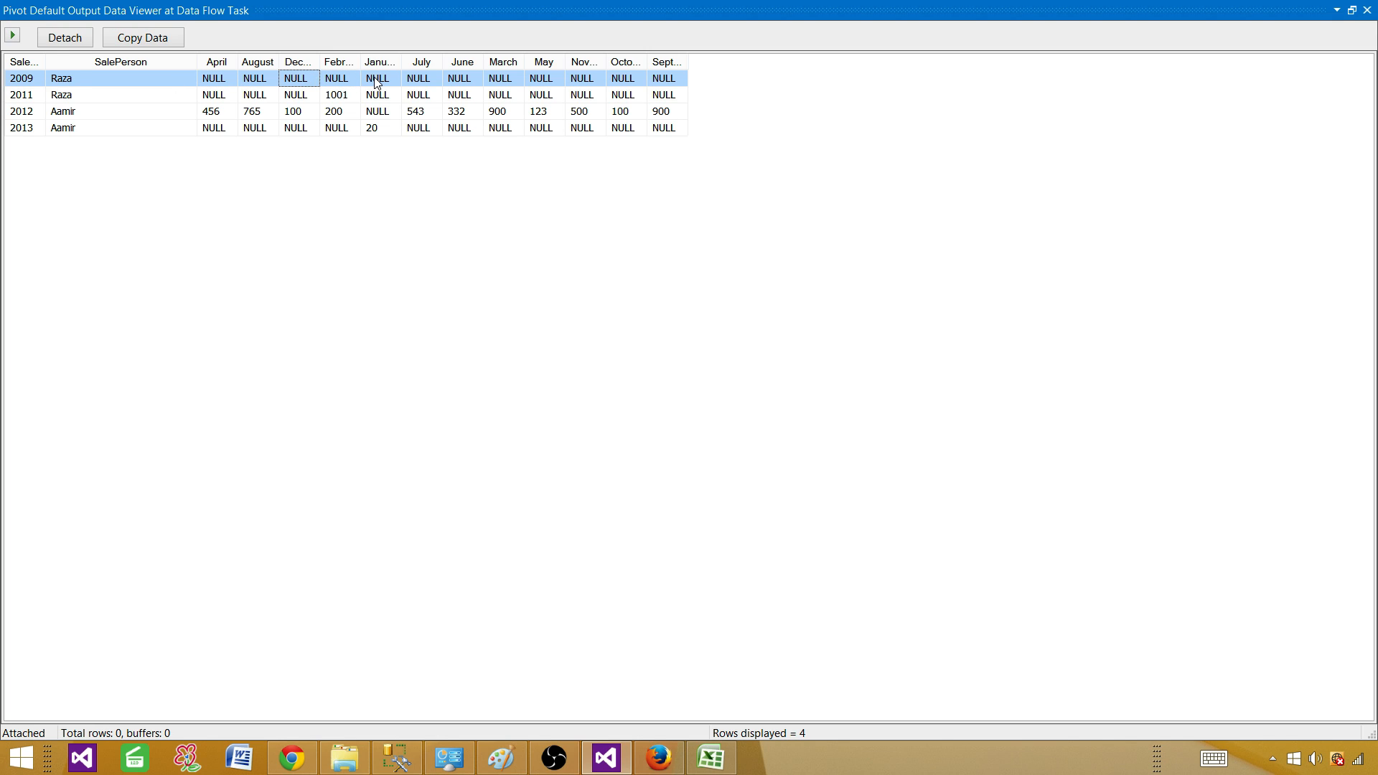
pyautogui.click(585, 79)
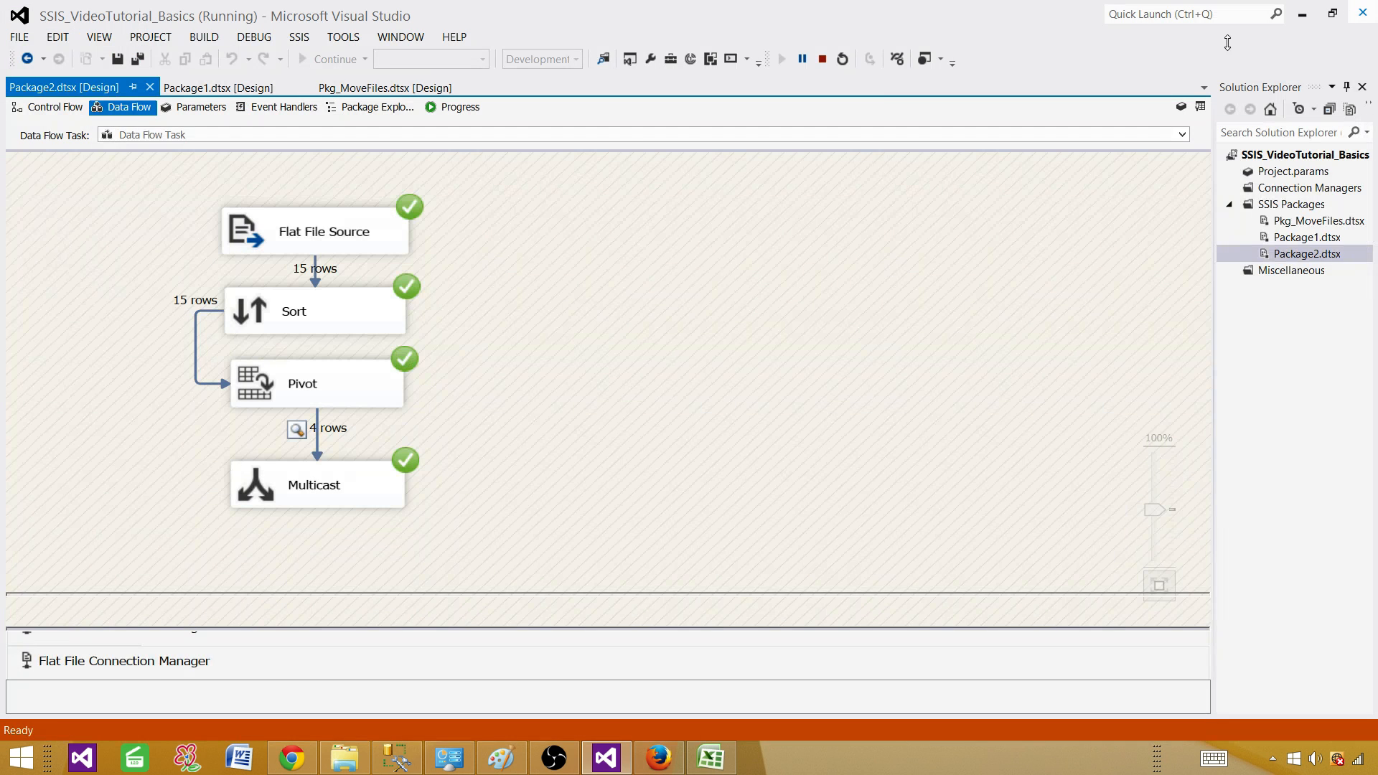
pyautogui.click(1367, 10)
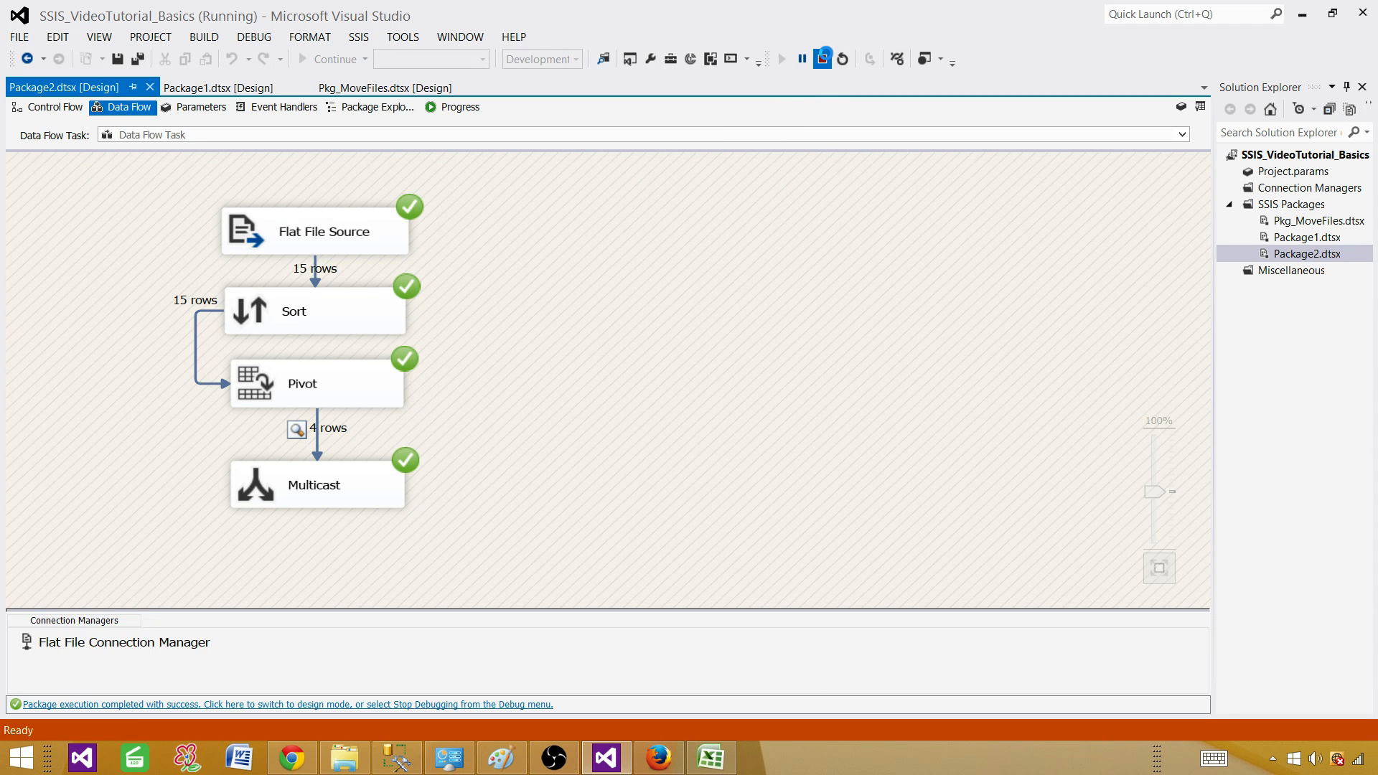
pyautogui.click(823, 59)
# Turn off Ignore un-matched Pivot Key values in the Pivot editor and test-run the package with that setting
pyautogui.doubleClick(606, 377)
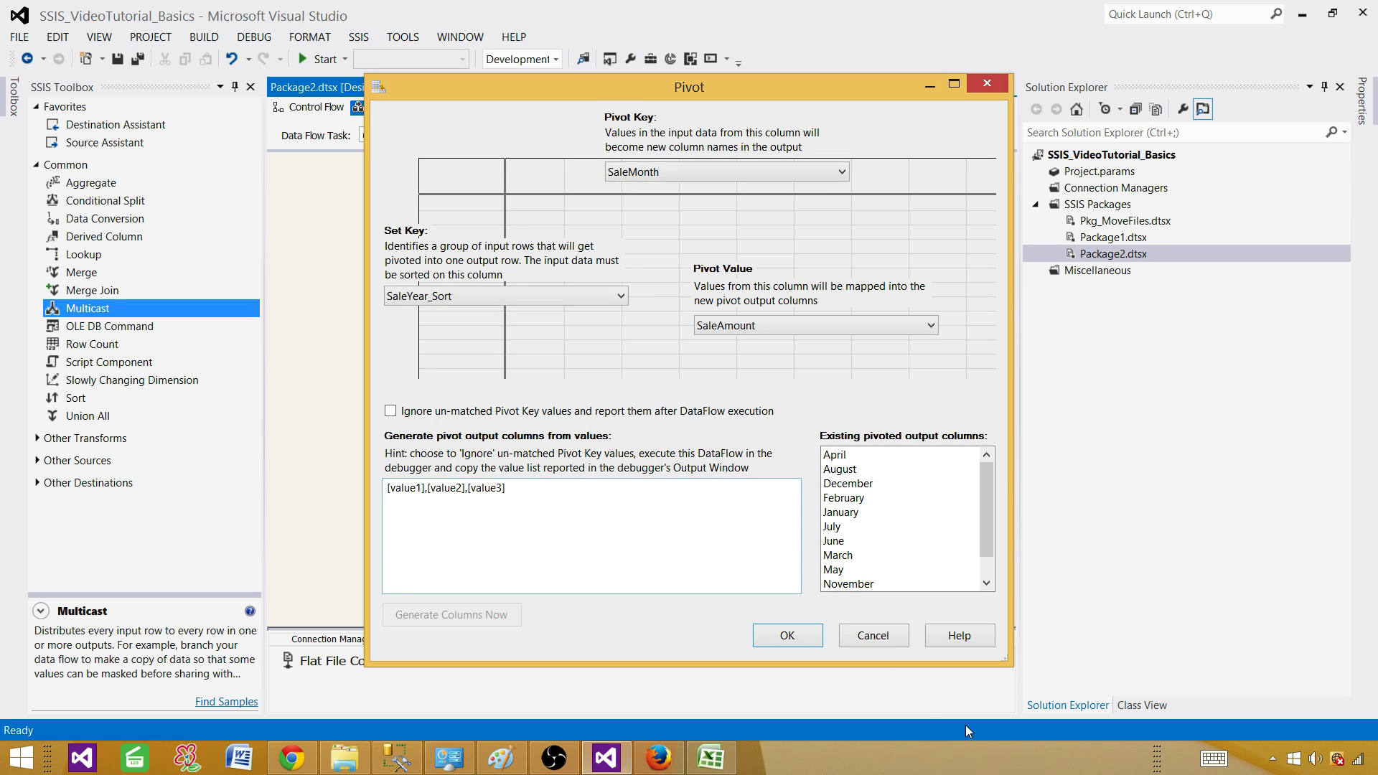
pyautogui.click(787, 636)
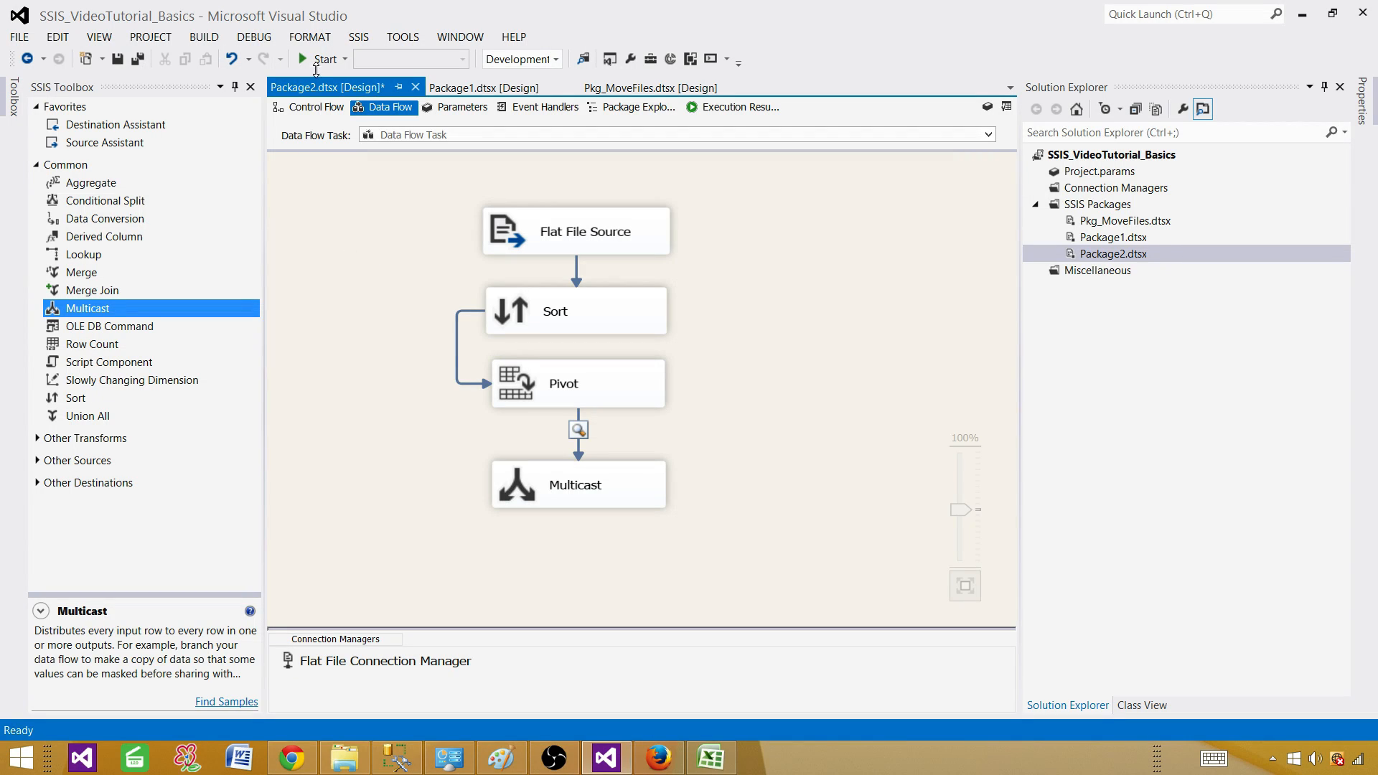
pyautogui.click(320, 59)
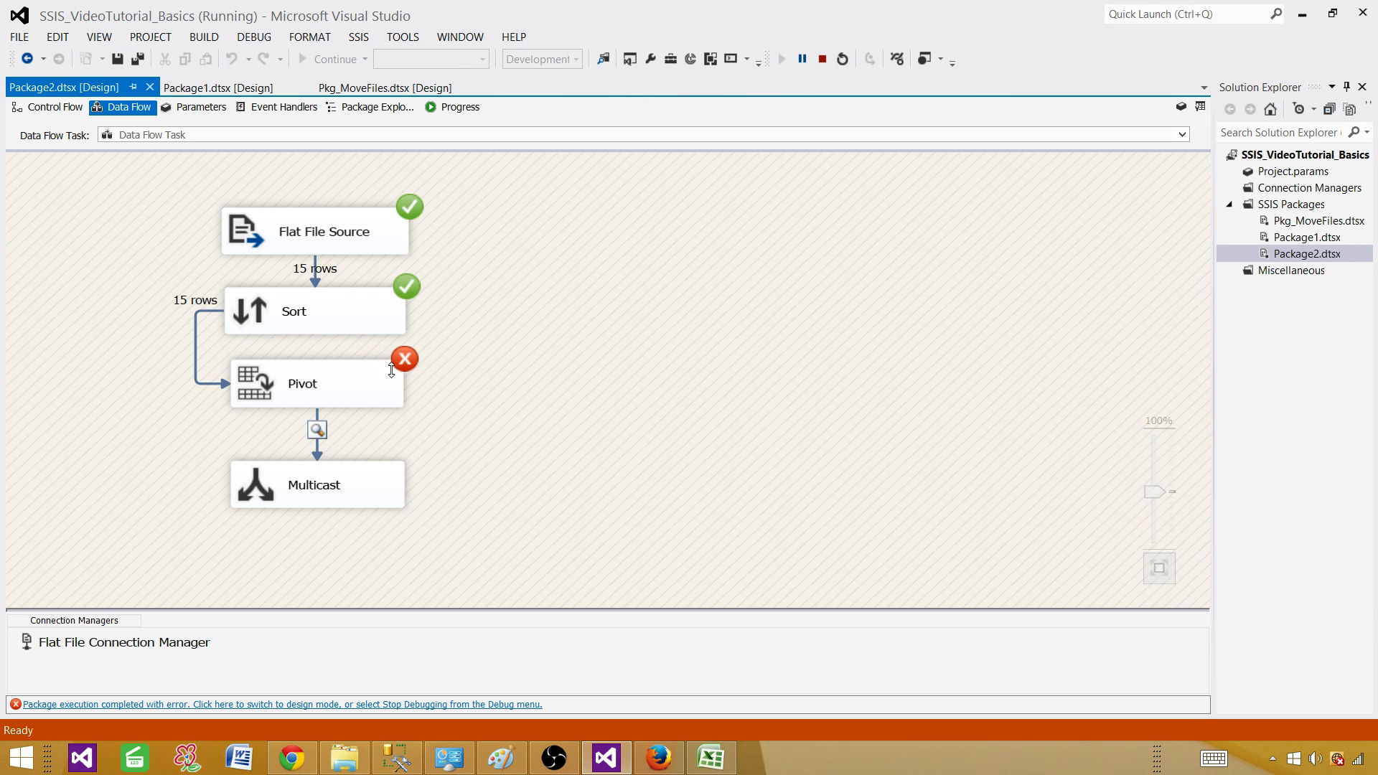
pyautogui.click(822, 59)
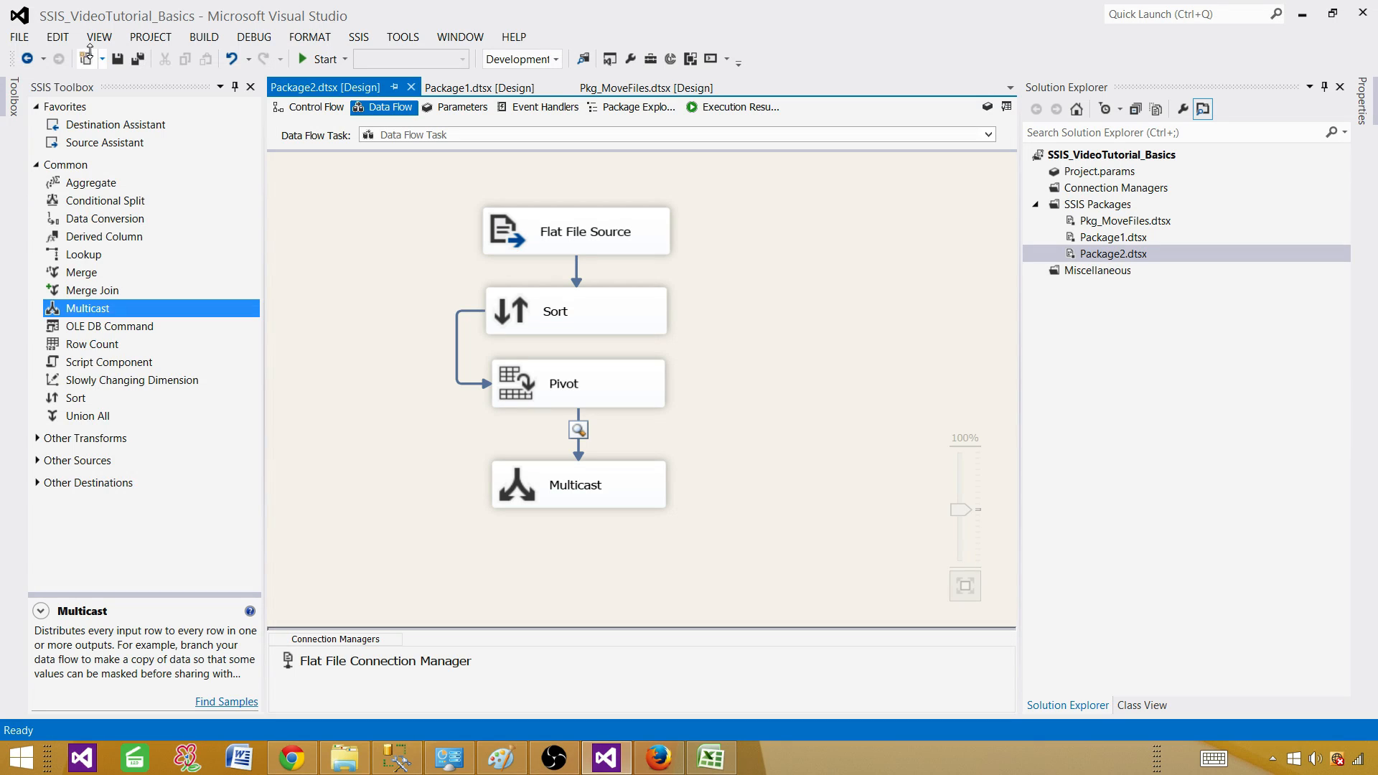
# Read the debug output of the failed run to find which pivot key value the Pivot rejected
pyautogui.click(97, 37)
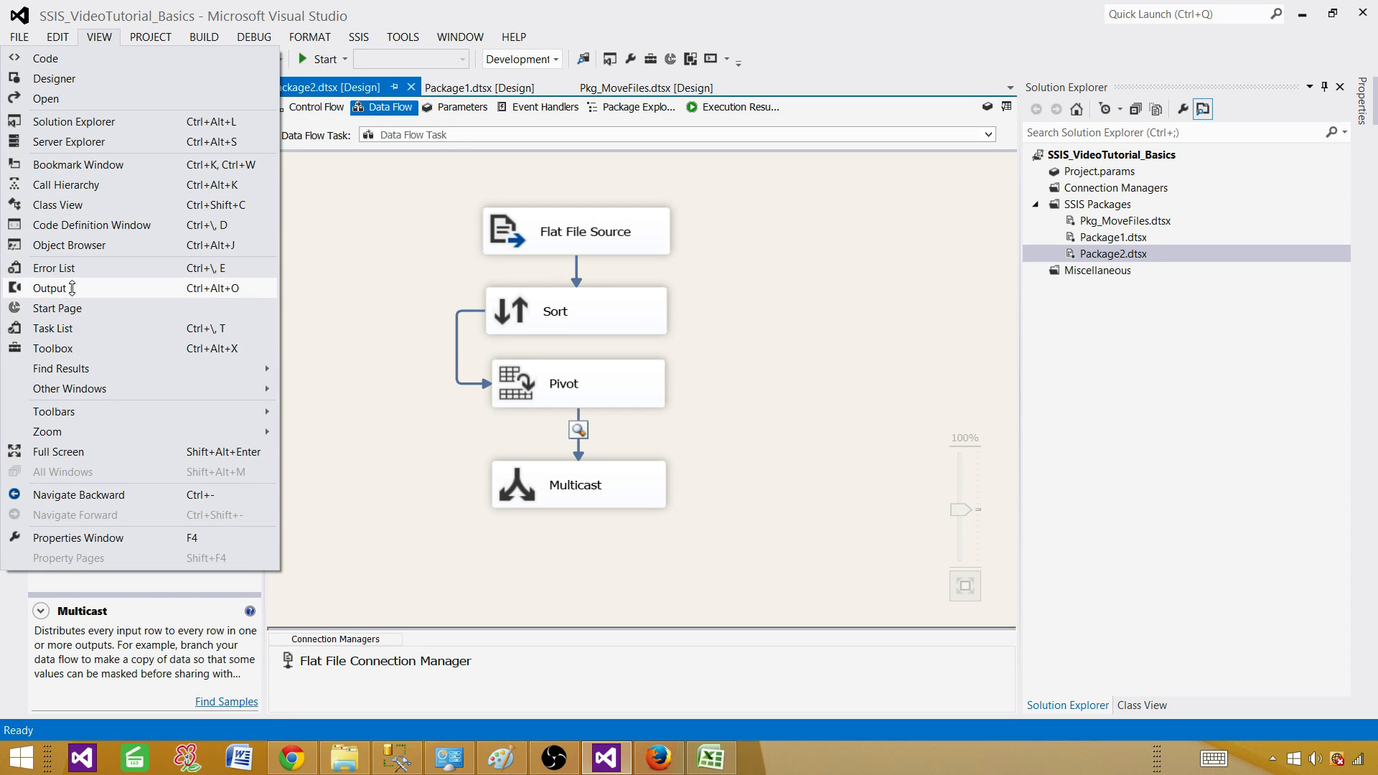
pyautogui.click(65, 348)
pyautogui.scroll(-3, 788, 629)
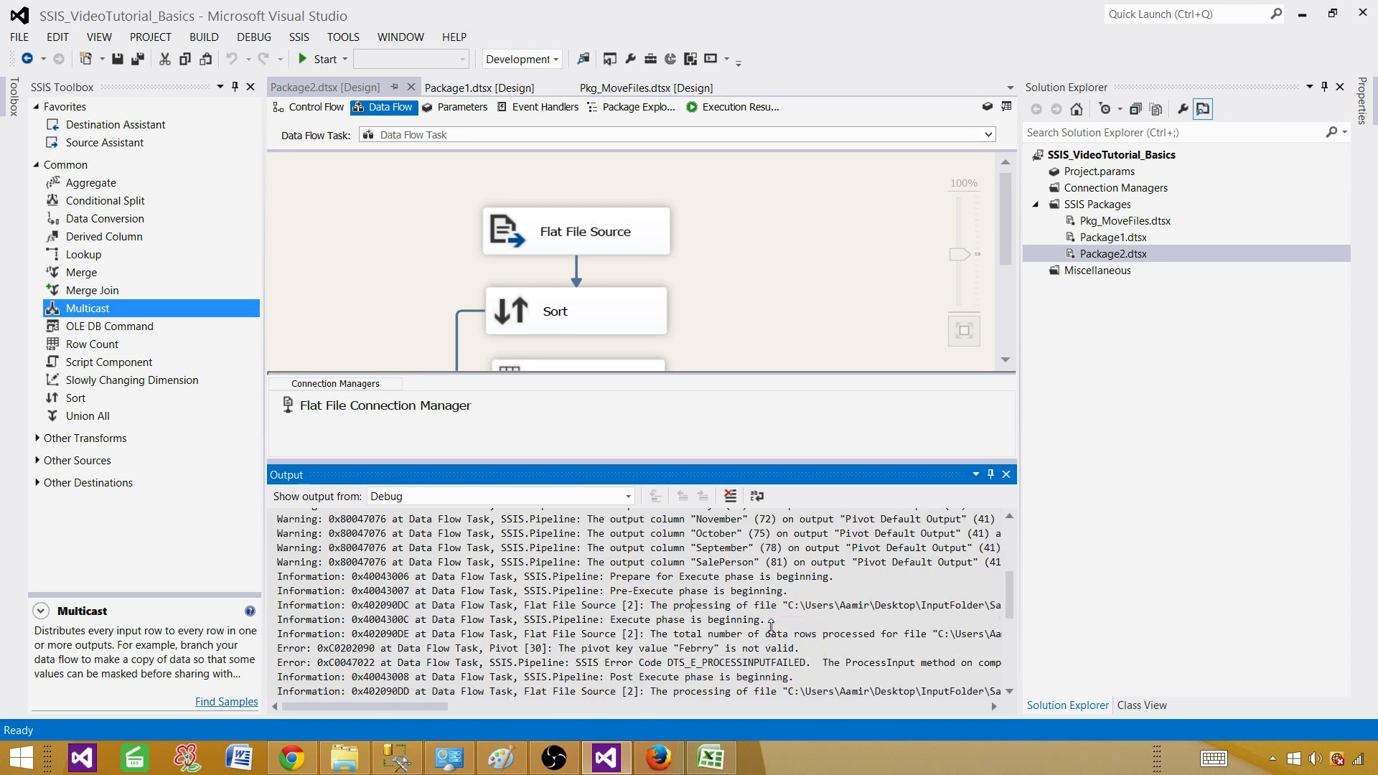
pyautogui.scroll(-1, 788, 629)
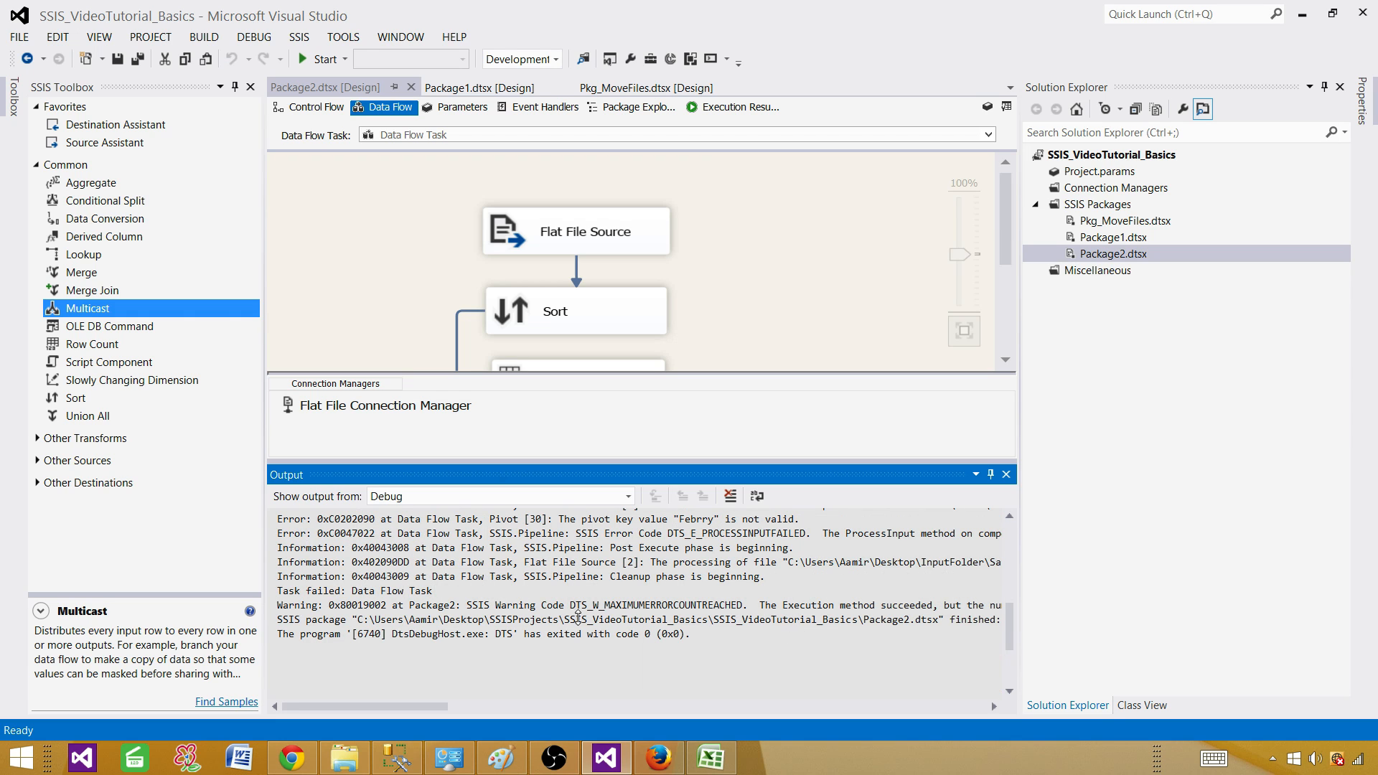
pyautogui.scroll(1, 435, 591)
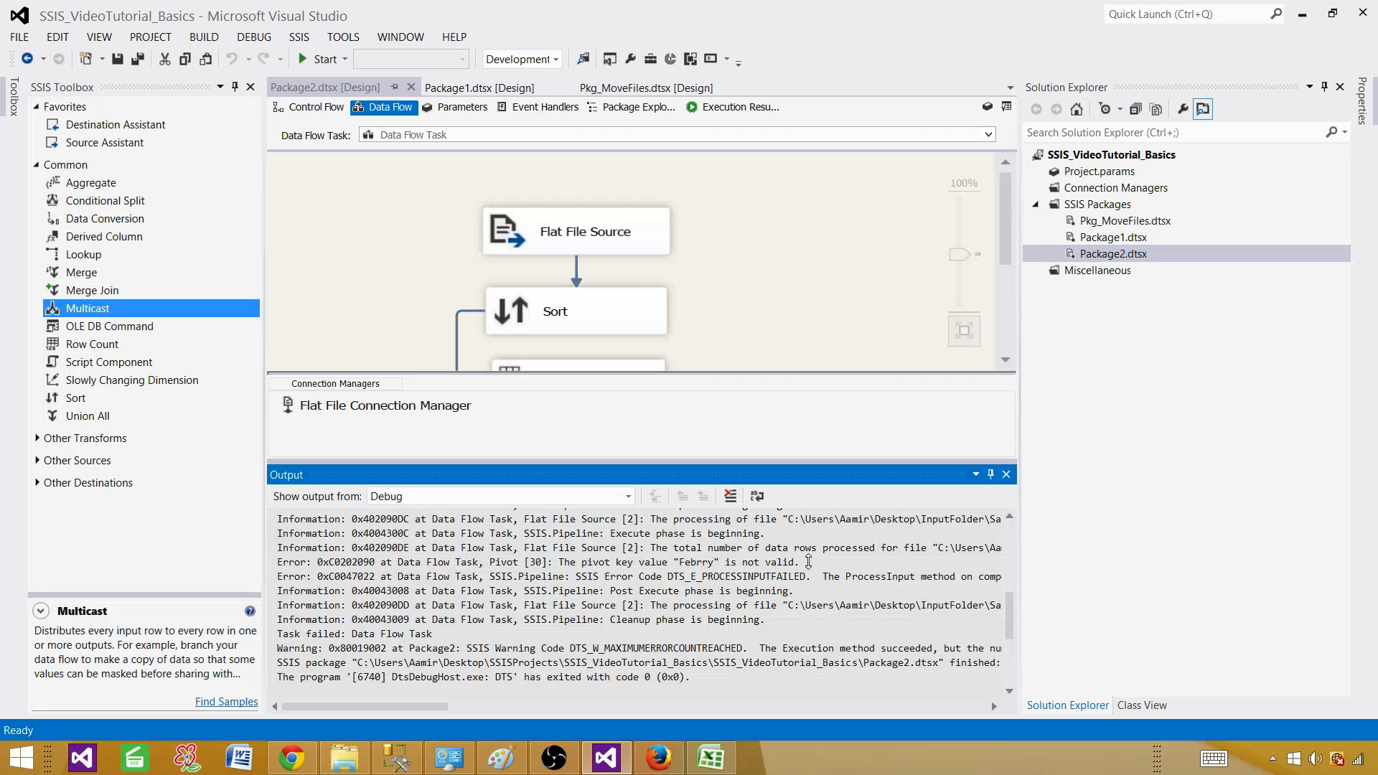
pyautogui.moveTo(720, 562); pyautogui.dragTo(675, 560)
# Replace the placeholder values in the Pivot editor's output column list with [Febrry]
pyautogui.click(746, 280)
pyautogui.scroll(-1, 745, 280)
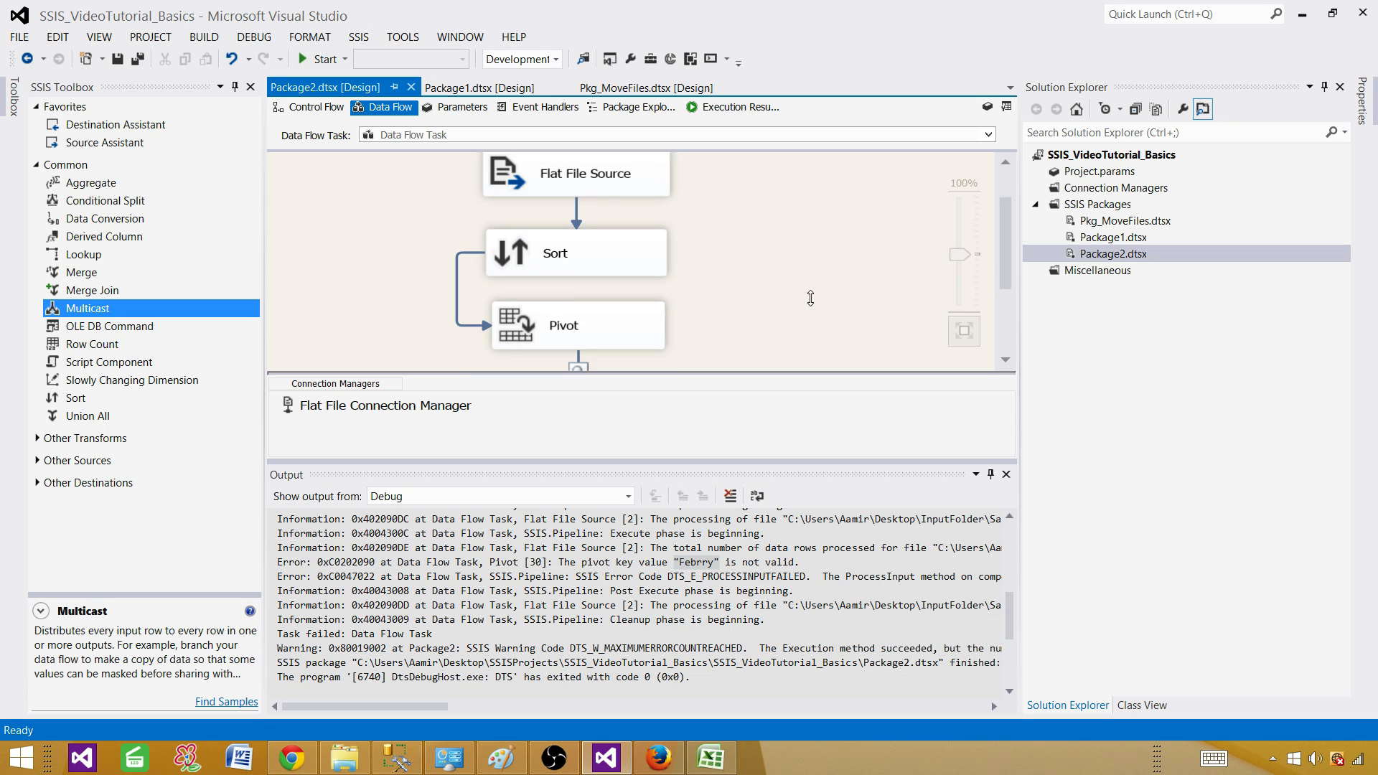
pyautogui.click(630, 316)
pyautogui.doubleClick(630, 317)
pyautogui.moveTo(508, 488); pyautogui.dragTo(371, 479)
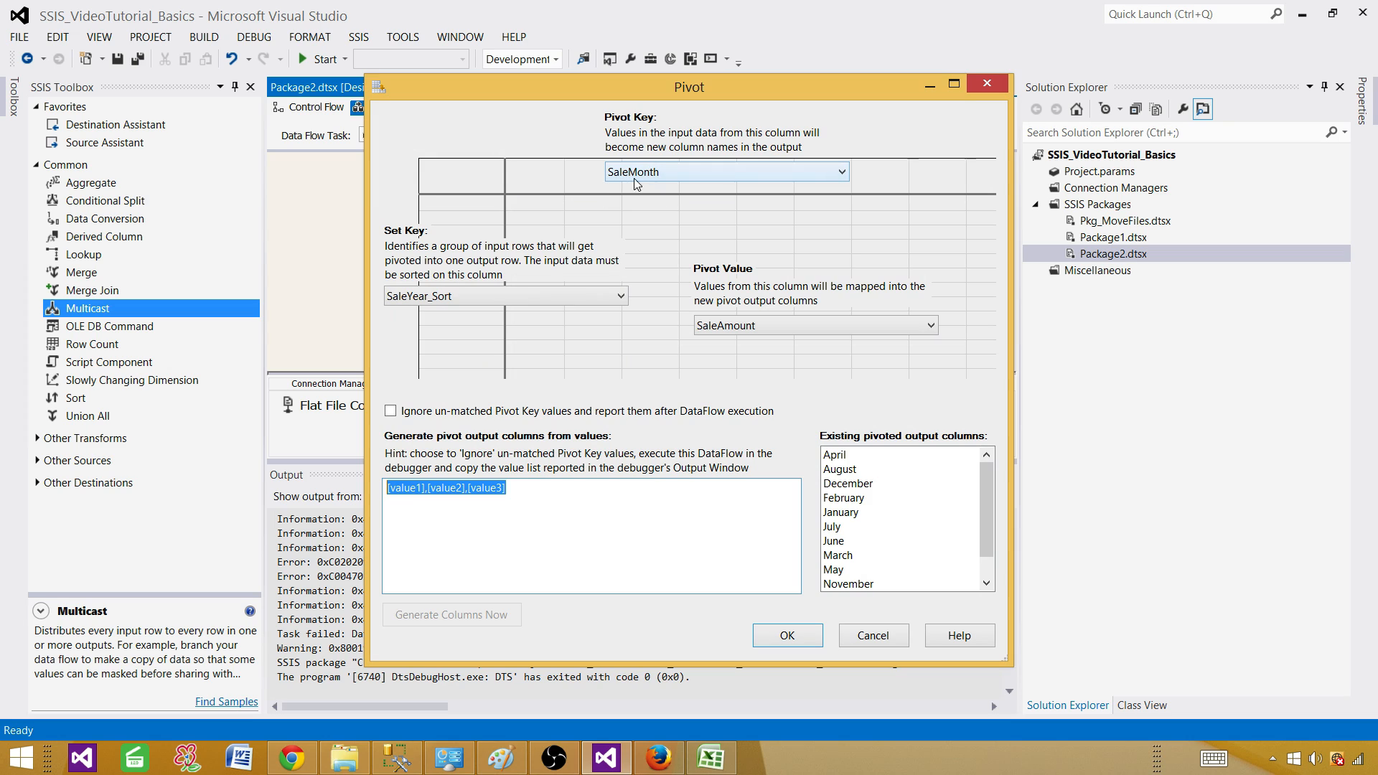
pyautogui.click(605, 491)
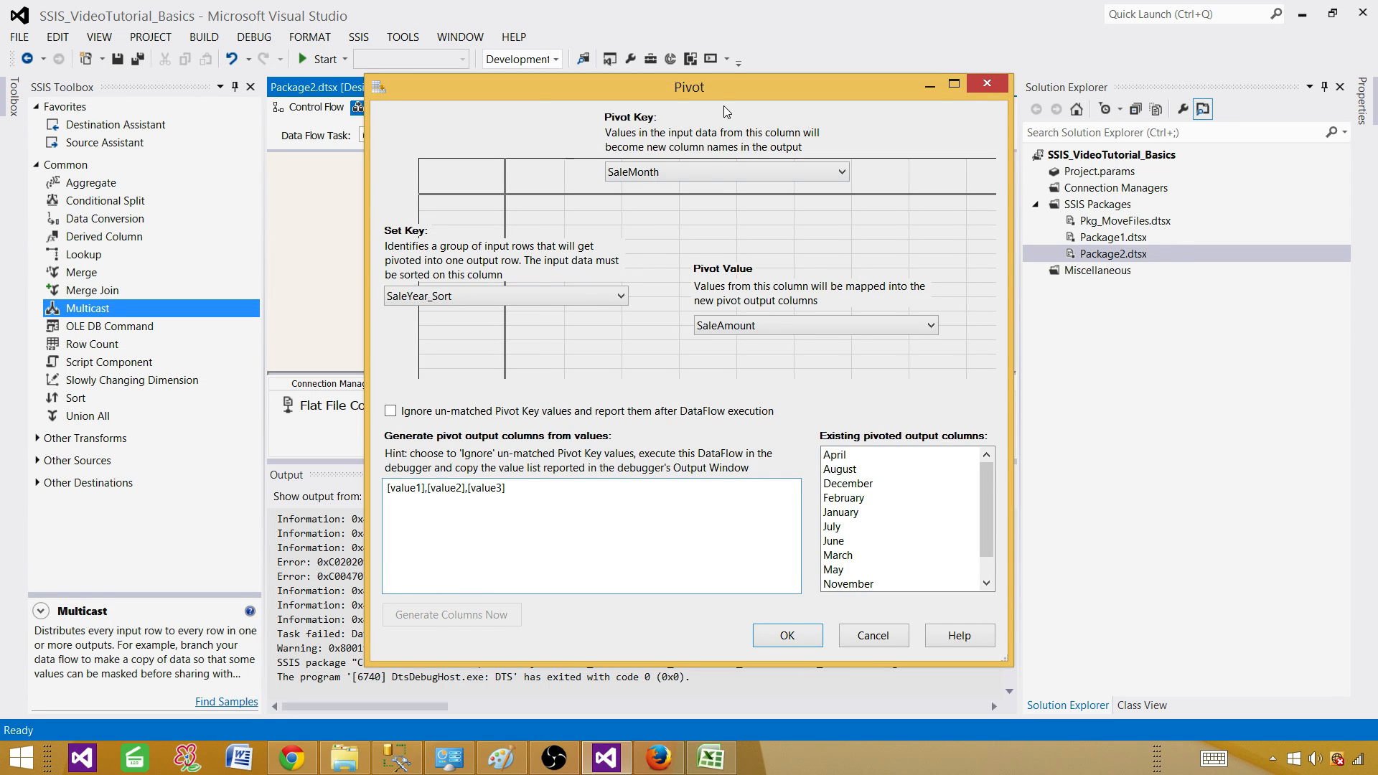
pyautogui.moveTo(725, 97); pyautogui.dragTo(1109, 5)
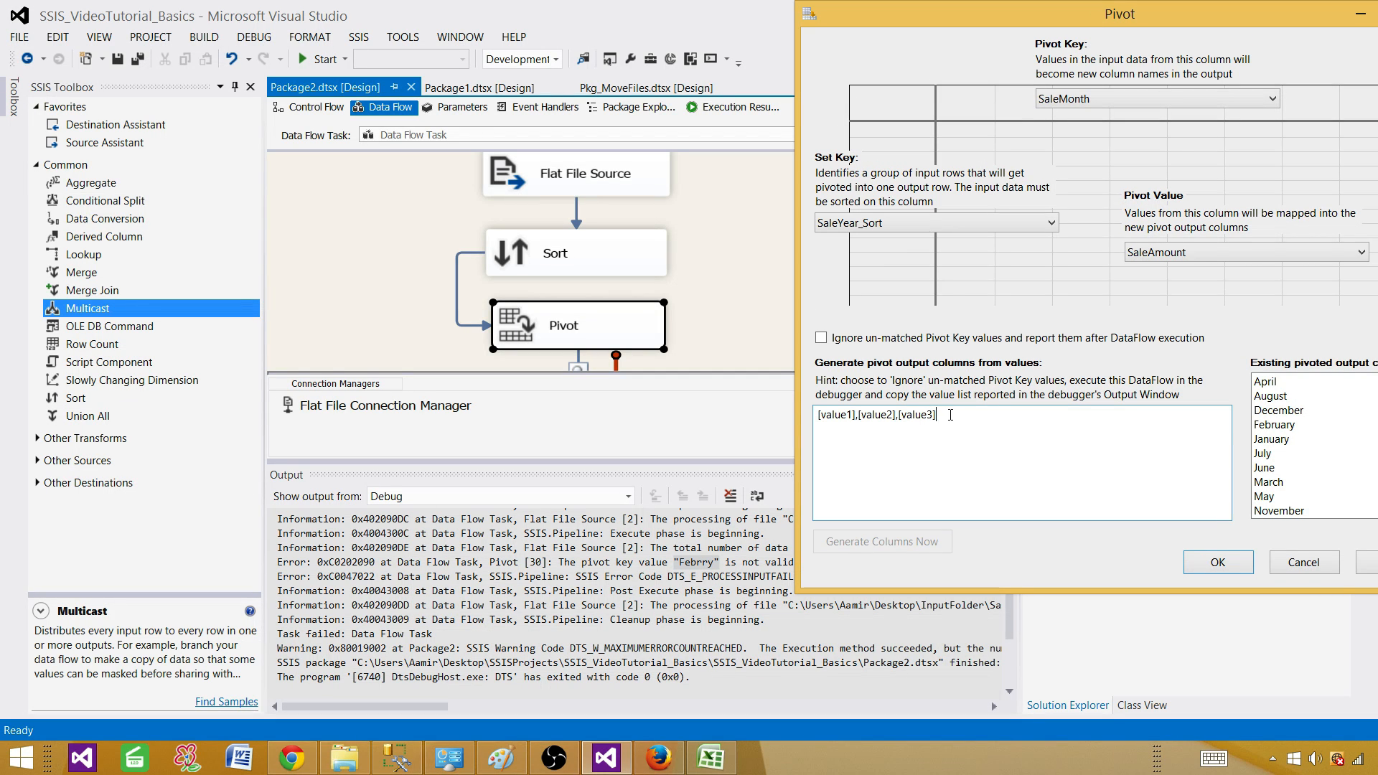
pyautogui.moveTo(950, 415); pyautogui.dragTo(860, 415)
pyautogui.press('Delete')
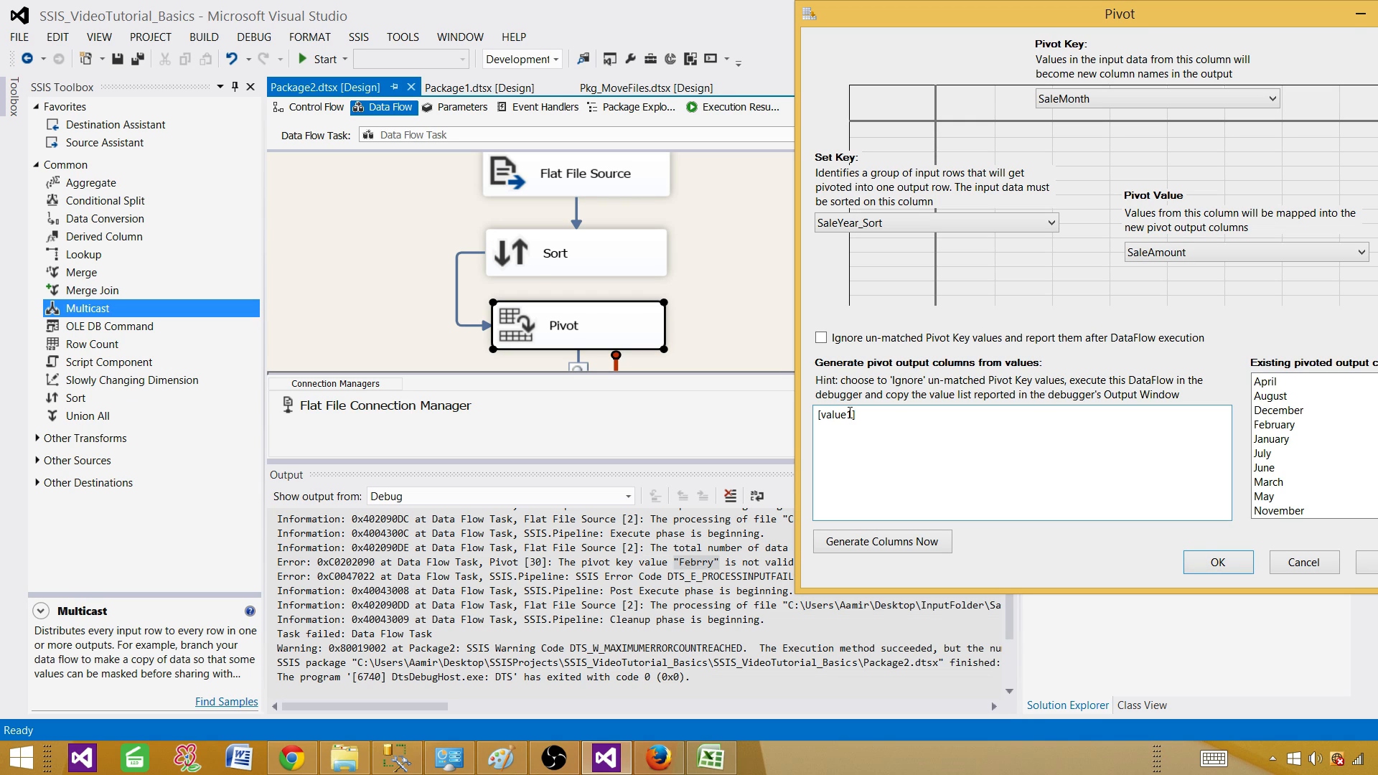
pyautogui.moveTo(854, 414); pyautogui.dragTo(826, 415)
pyautogui.write('Febry')
# Generate the pivot output column for Febrry, accept the Pivot settings and close the debug output
pyautogui.click(879, 543)
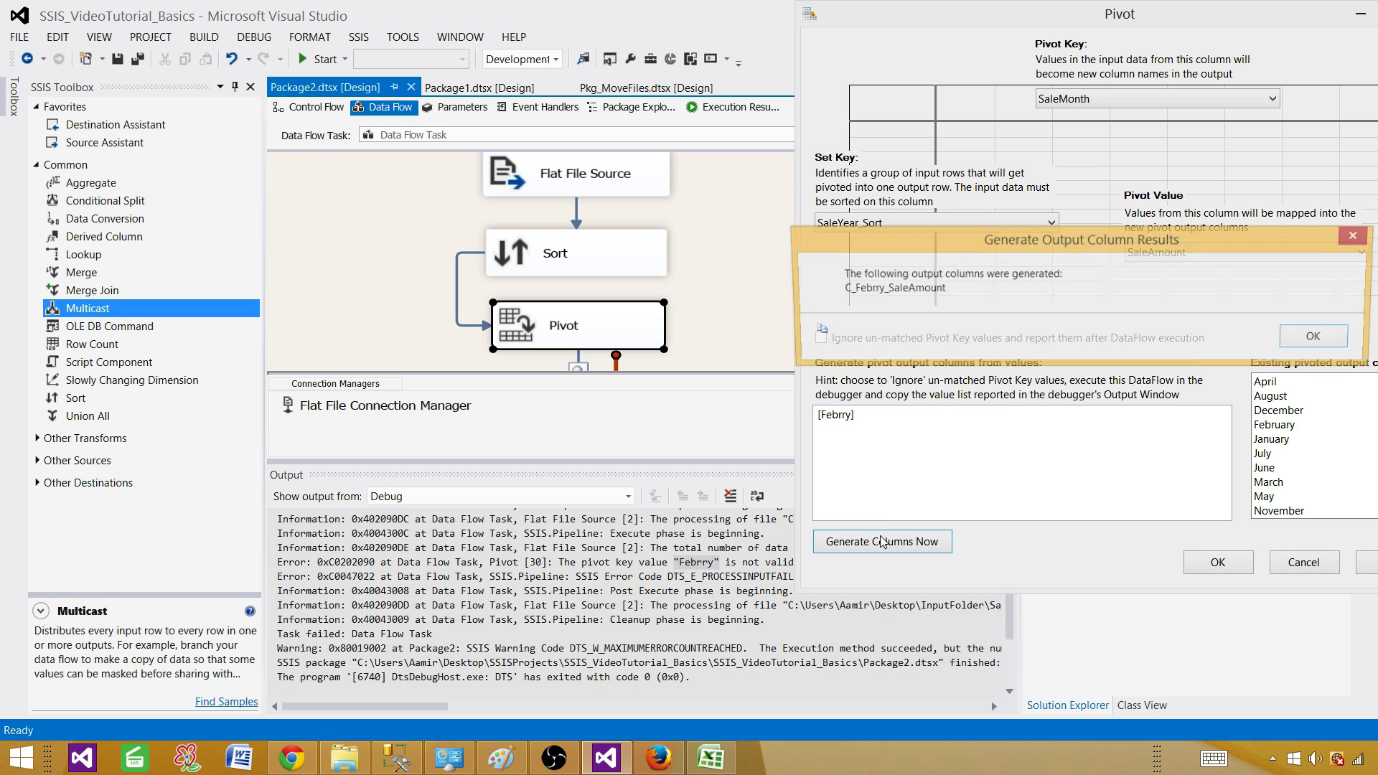
pyautogui.click(1321, 338)
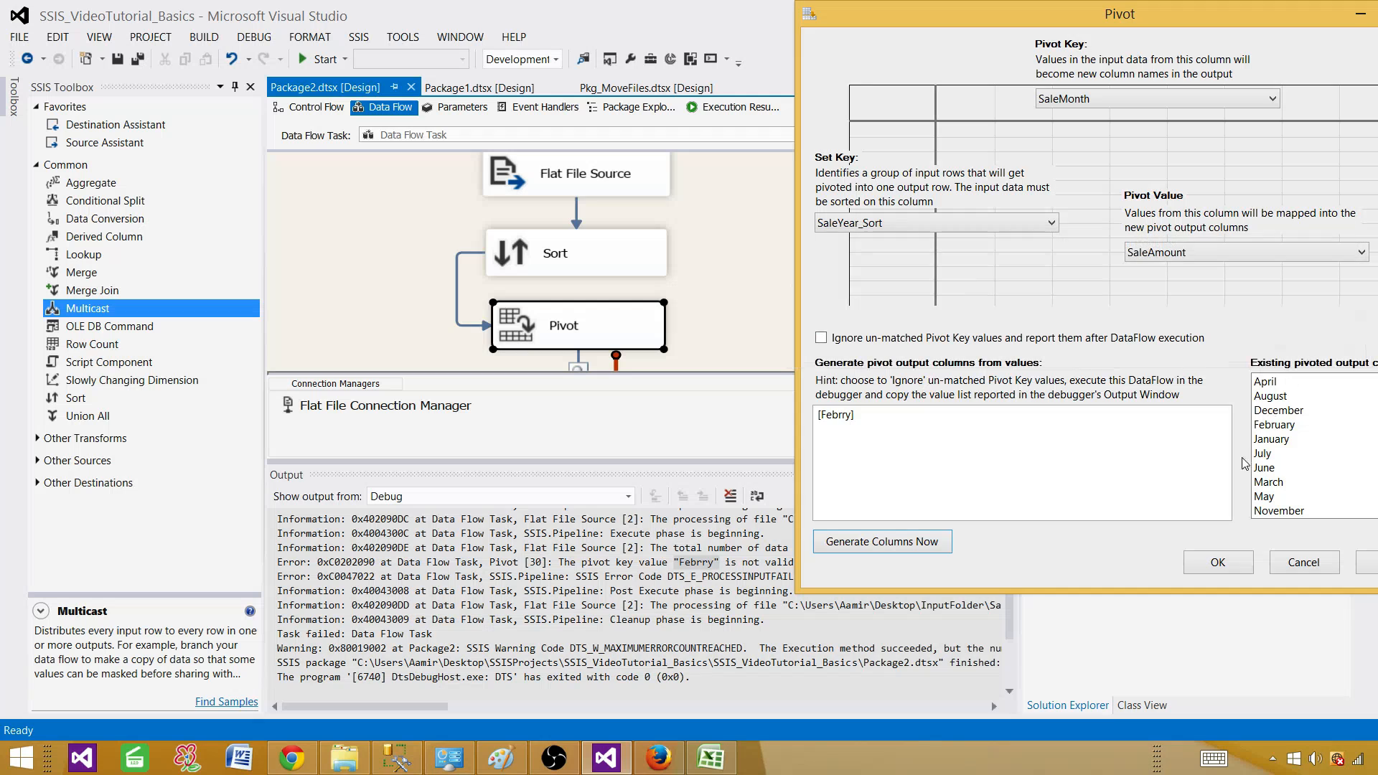
pyautogui.click(1218, 562)
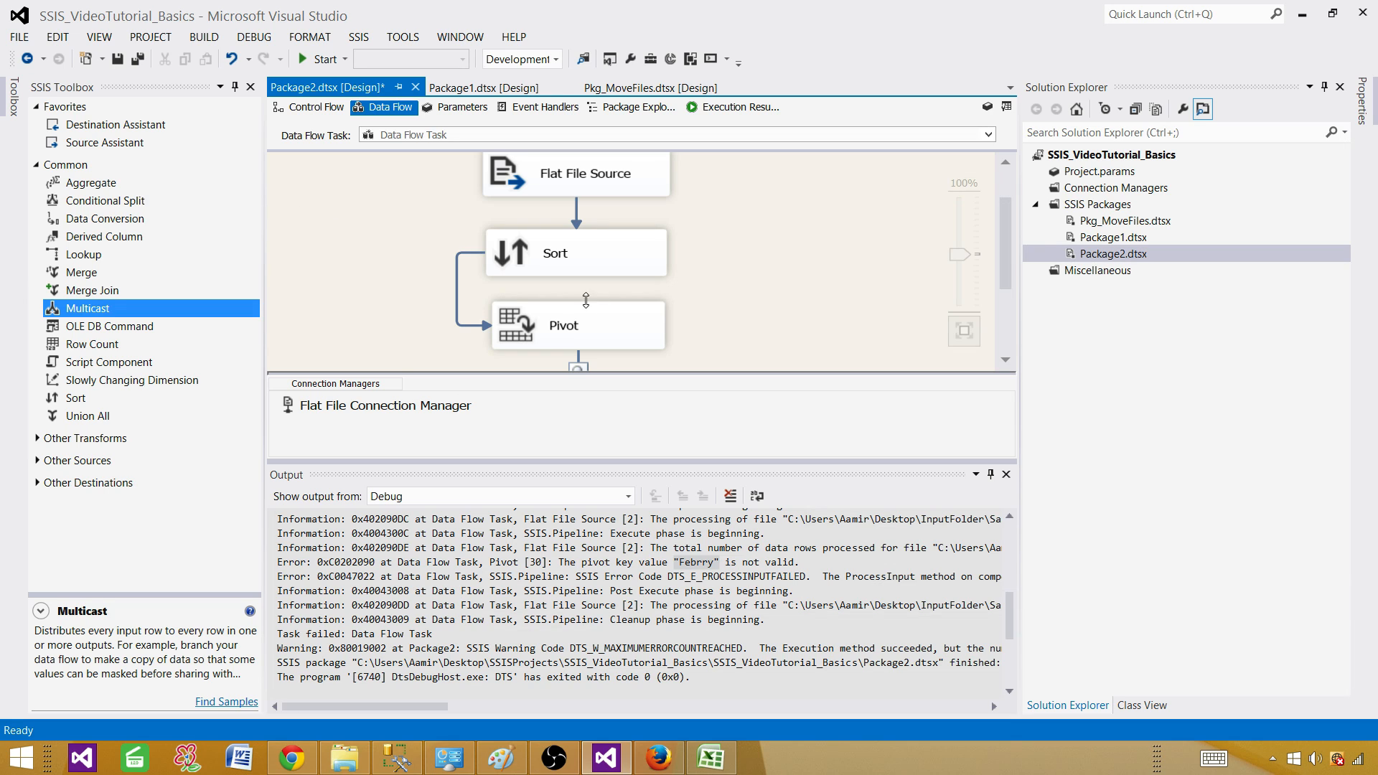
pyautogui.click(1007, 474)
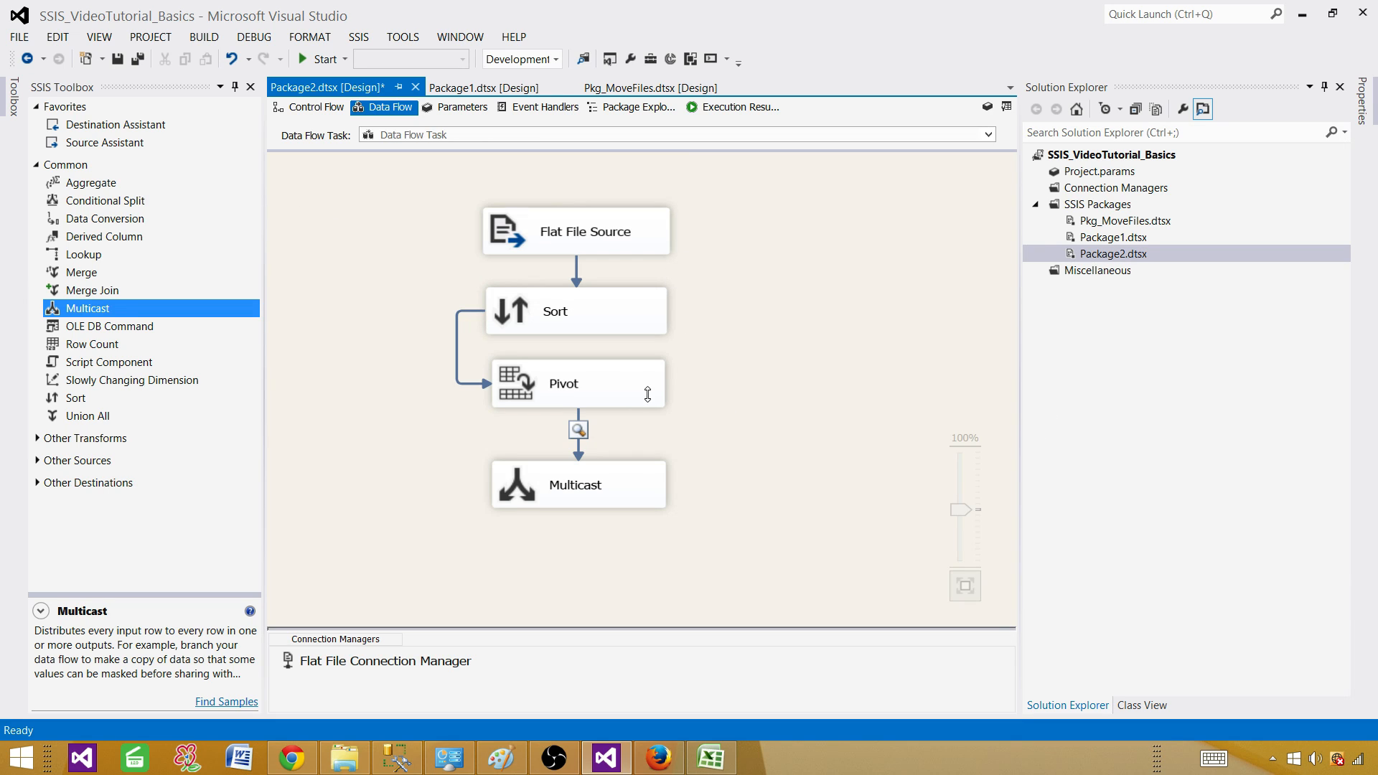
# Check the Pivot's Ignore un-matched Pivot Key values option and its PassThroughUnmatchedPivotKeys property
pyautogui.click(621, 379)
pyautogui.doubleClick(622, 379)
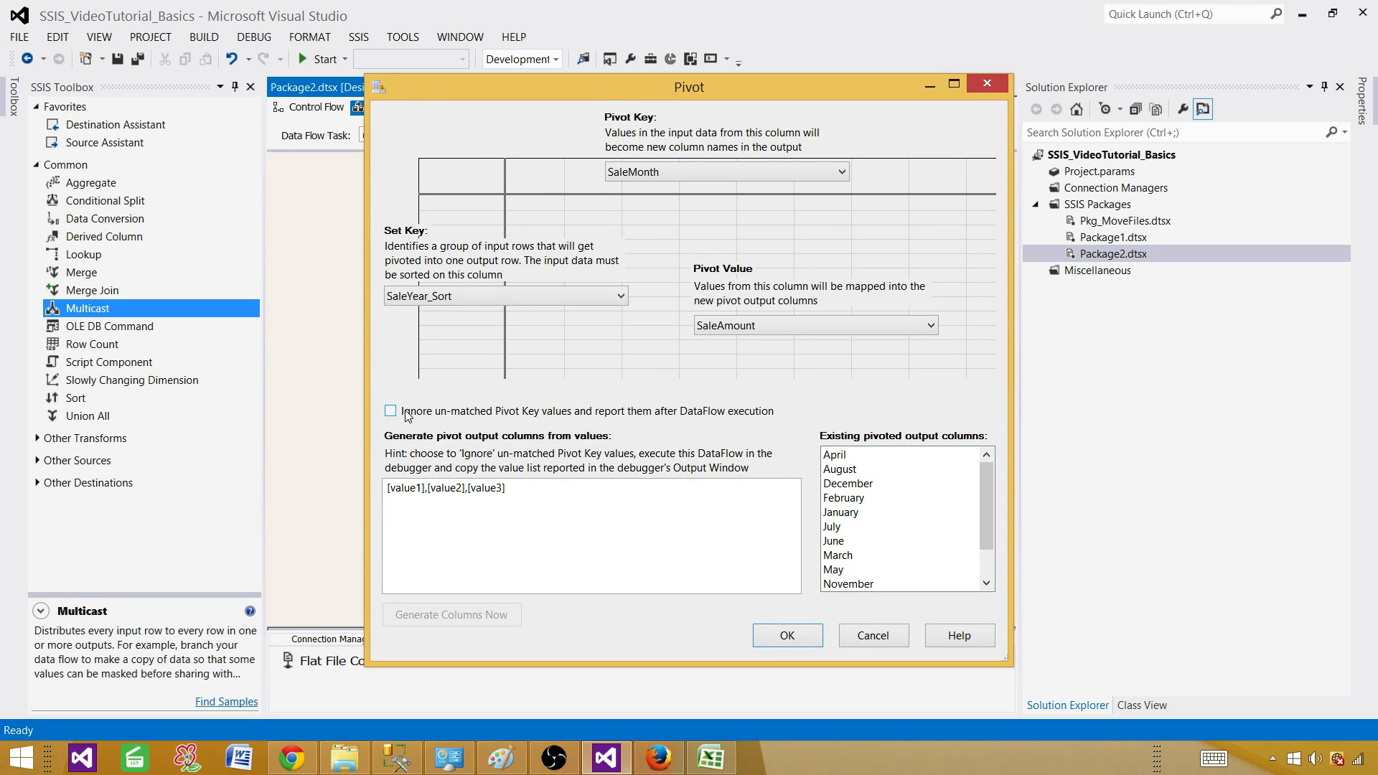
pyautogui.click(788, 635)
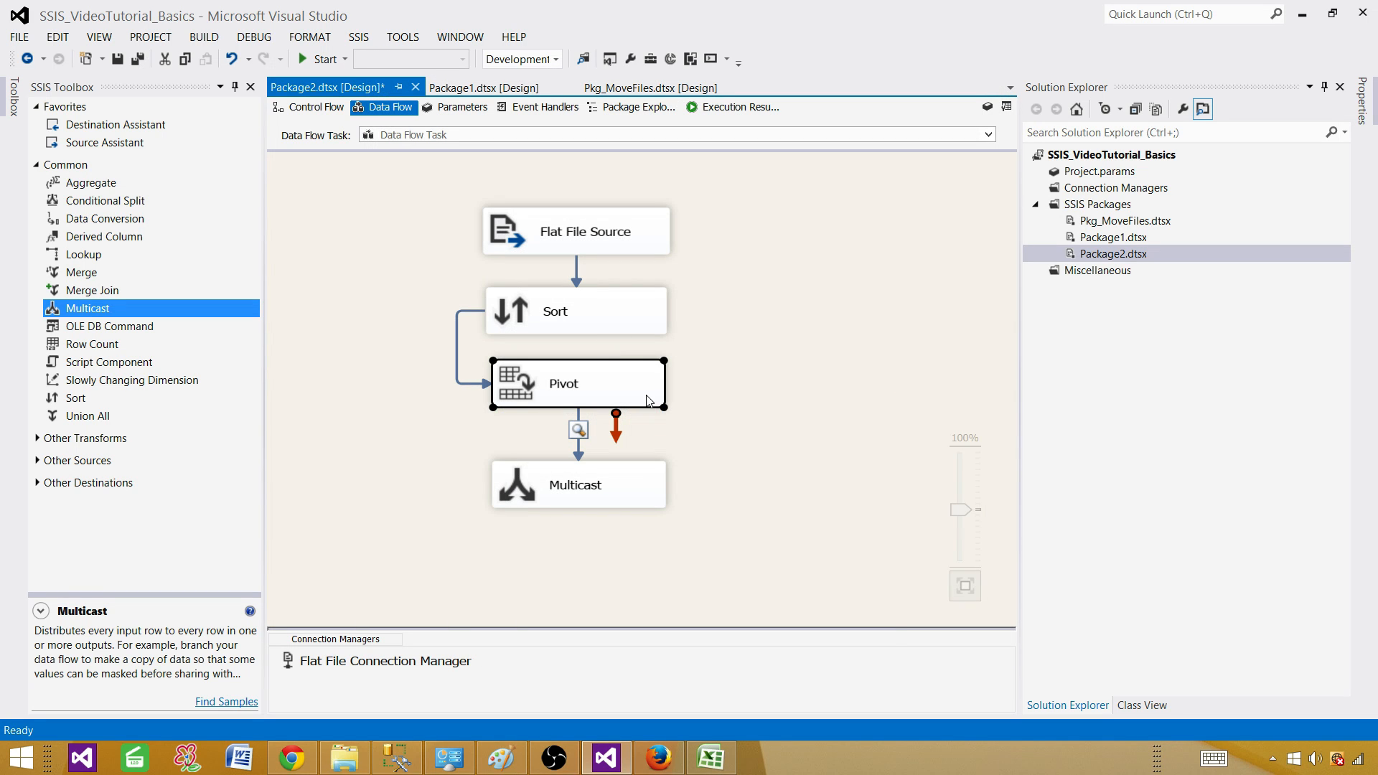
pyautogui.rightClick(648, 396)
pyautogui.click(697, 643)
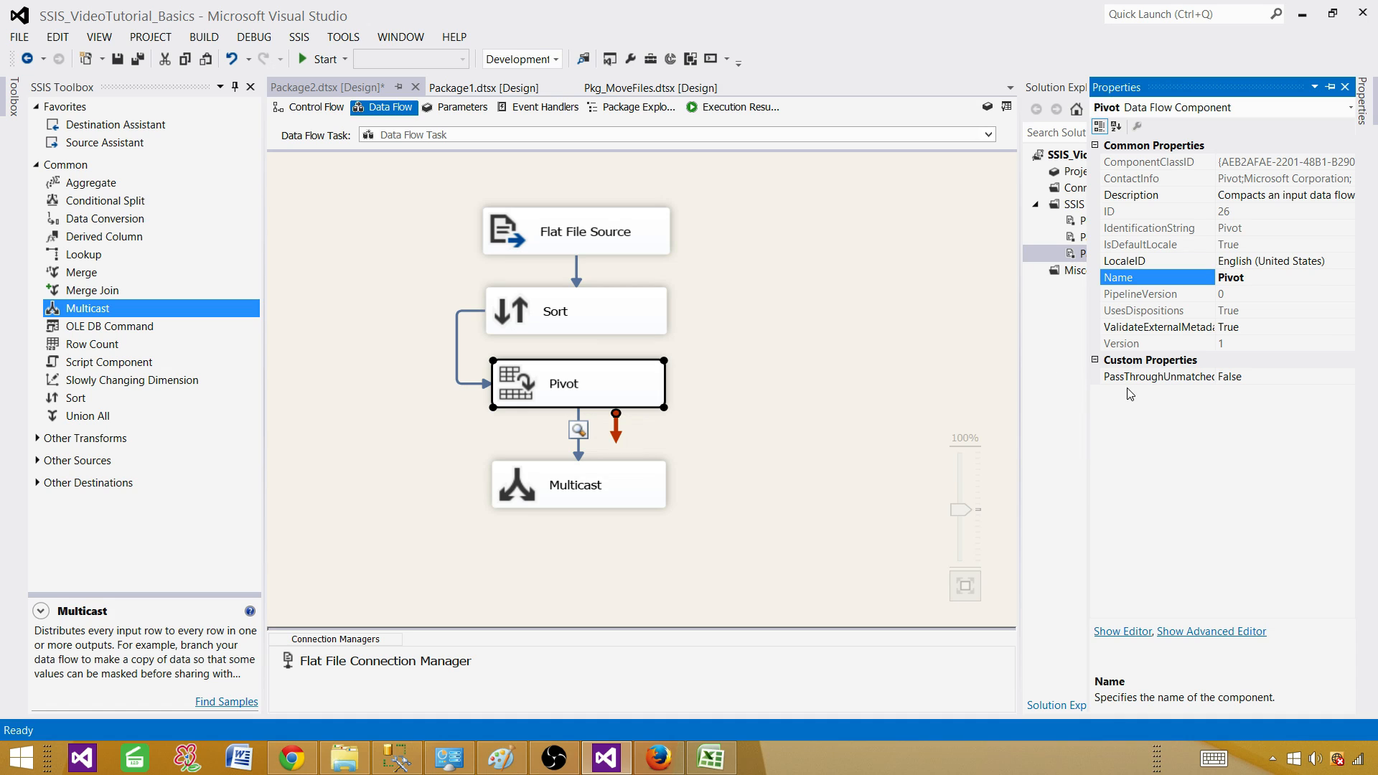
pyautogui.click(757, 335)
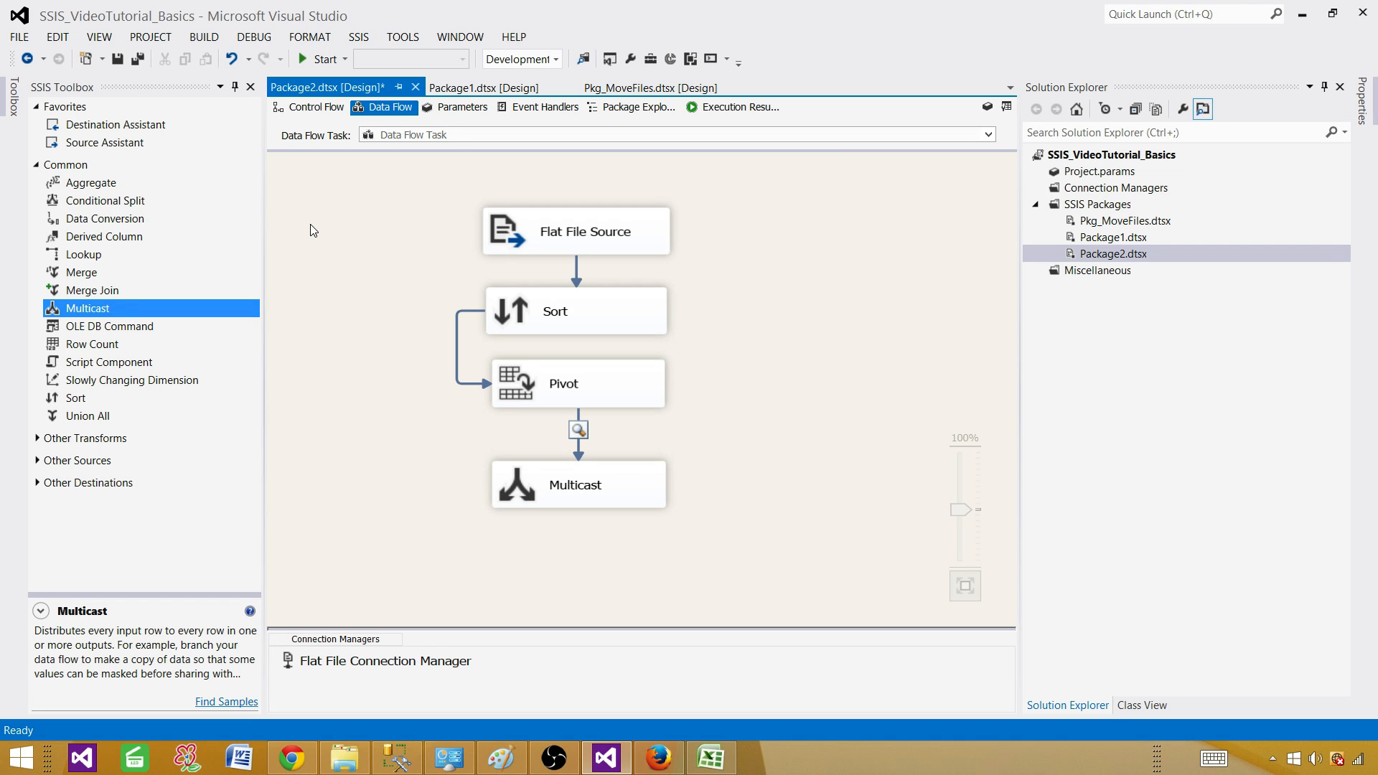
# Run the package with the Febrry column in place and read the debug output for any rejected pivot key
pyautogui.press('F5')
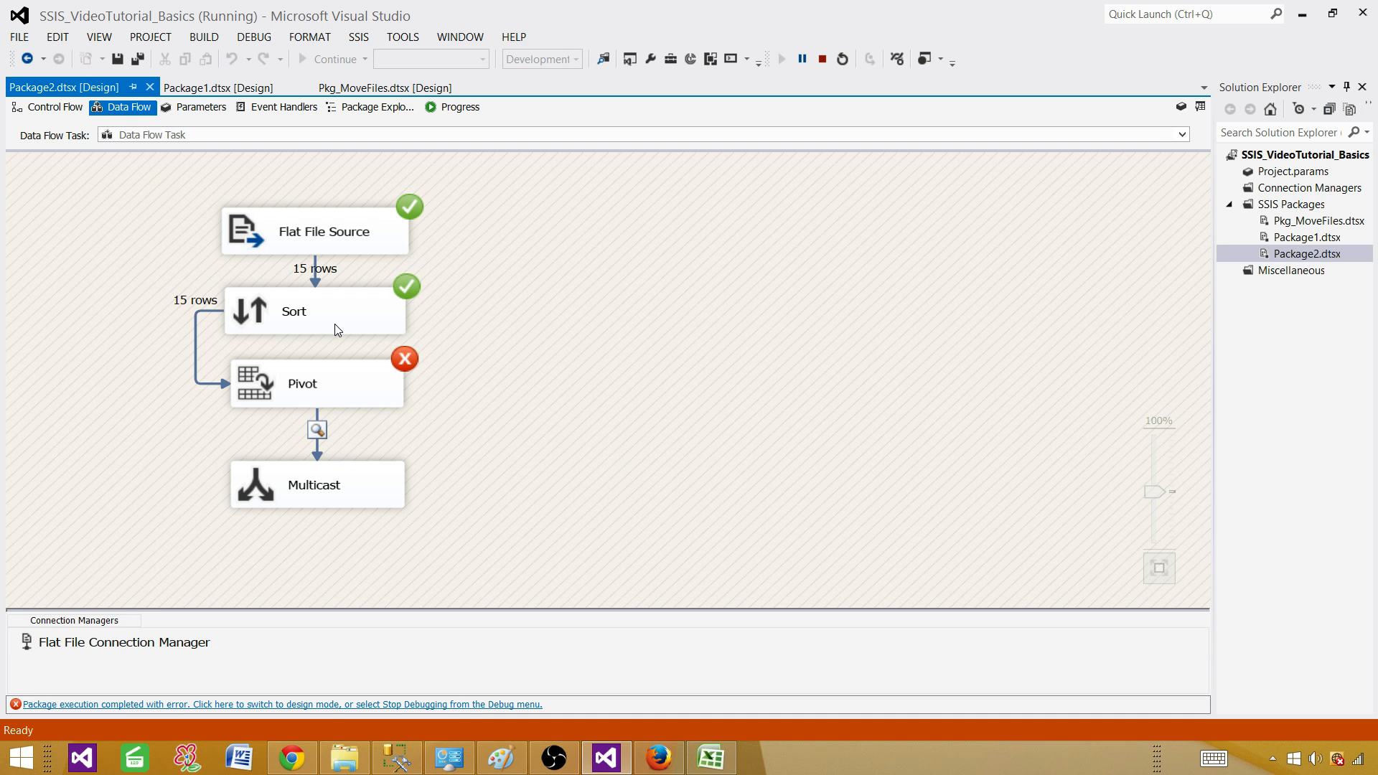
pyautogui.click(99, 37)
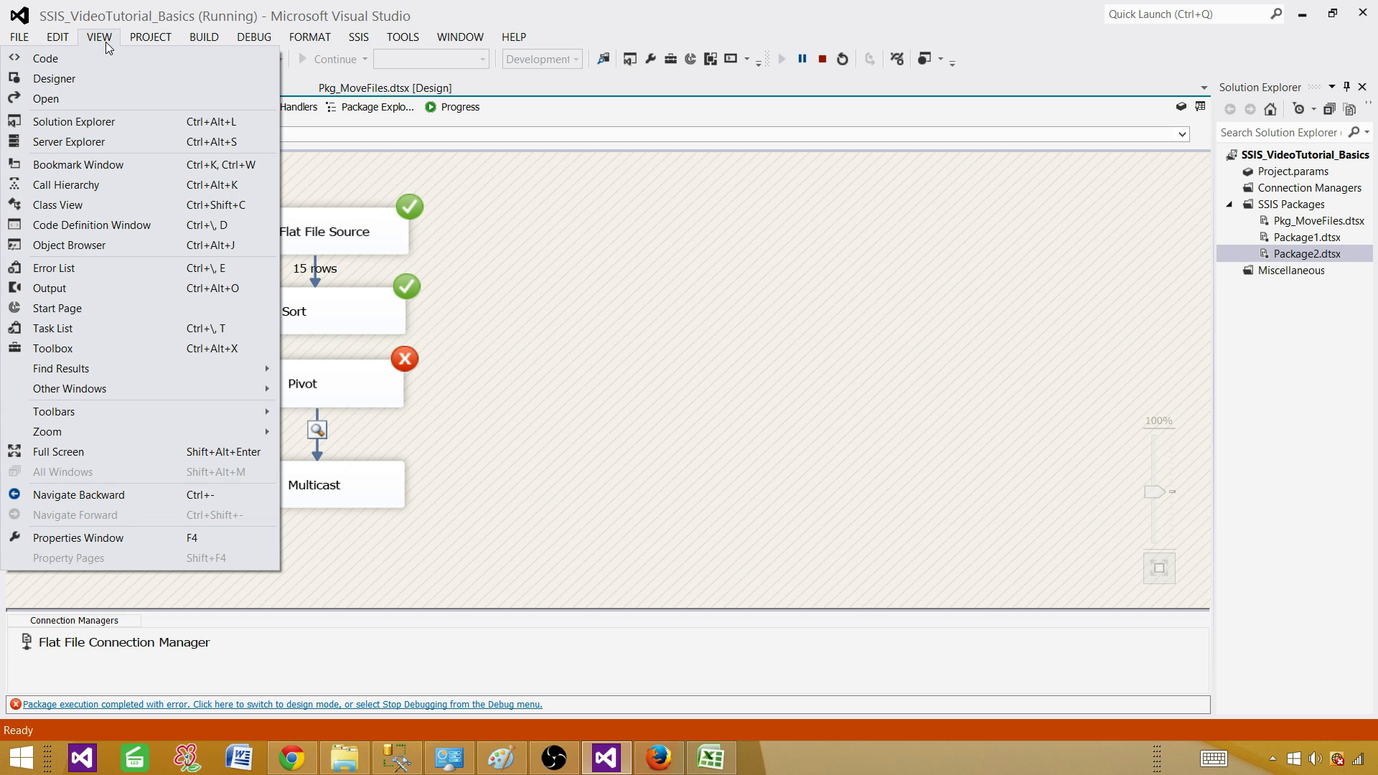
pyautogui.click(89, 289)
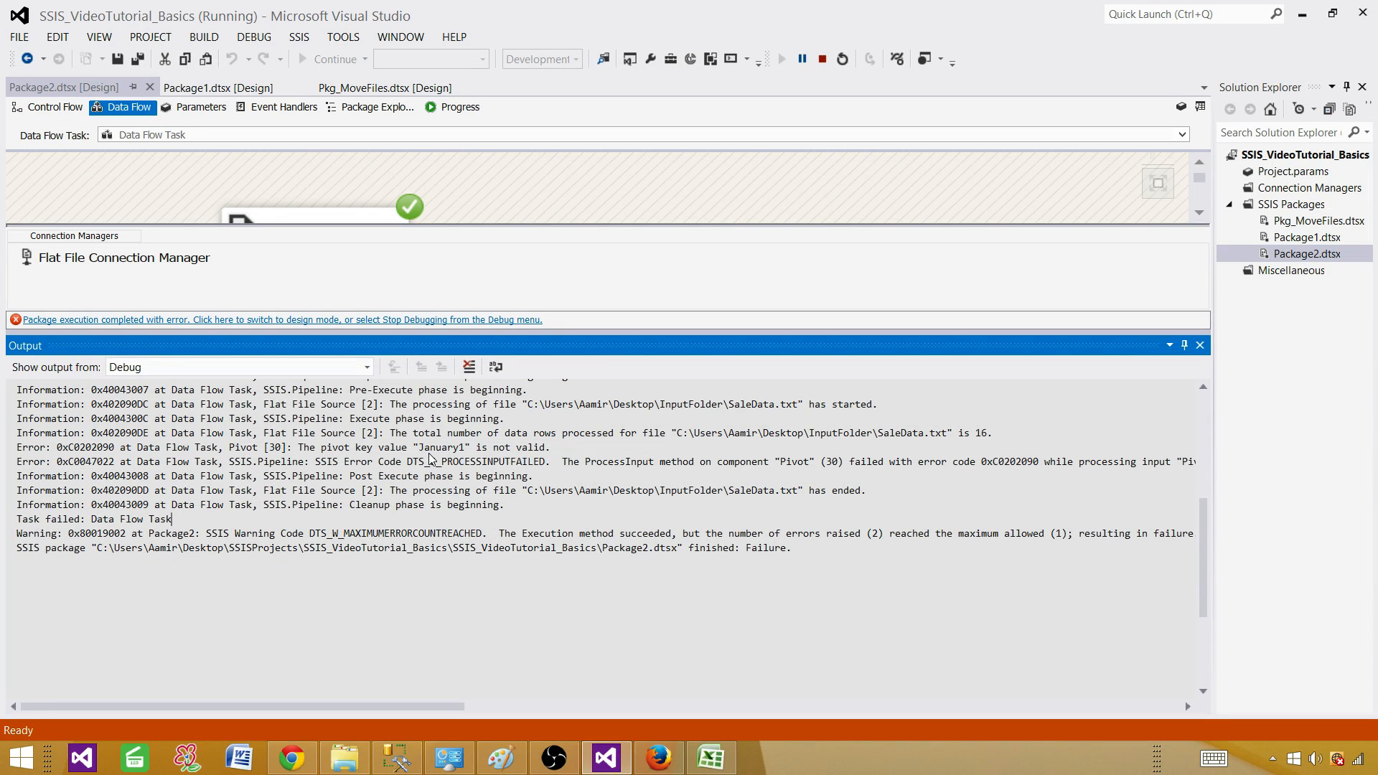
# Locate the rejected pivot key value in the debug output, stop debugging and check the Pivot's settings without changing them
pyautogui.moveTo(467, 451); pyautogui.dragTo(426, 451)
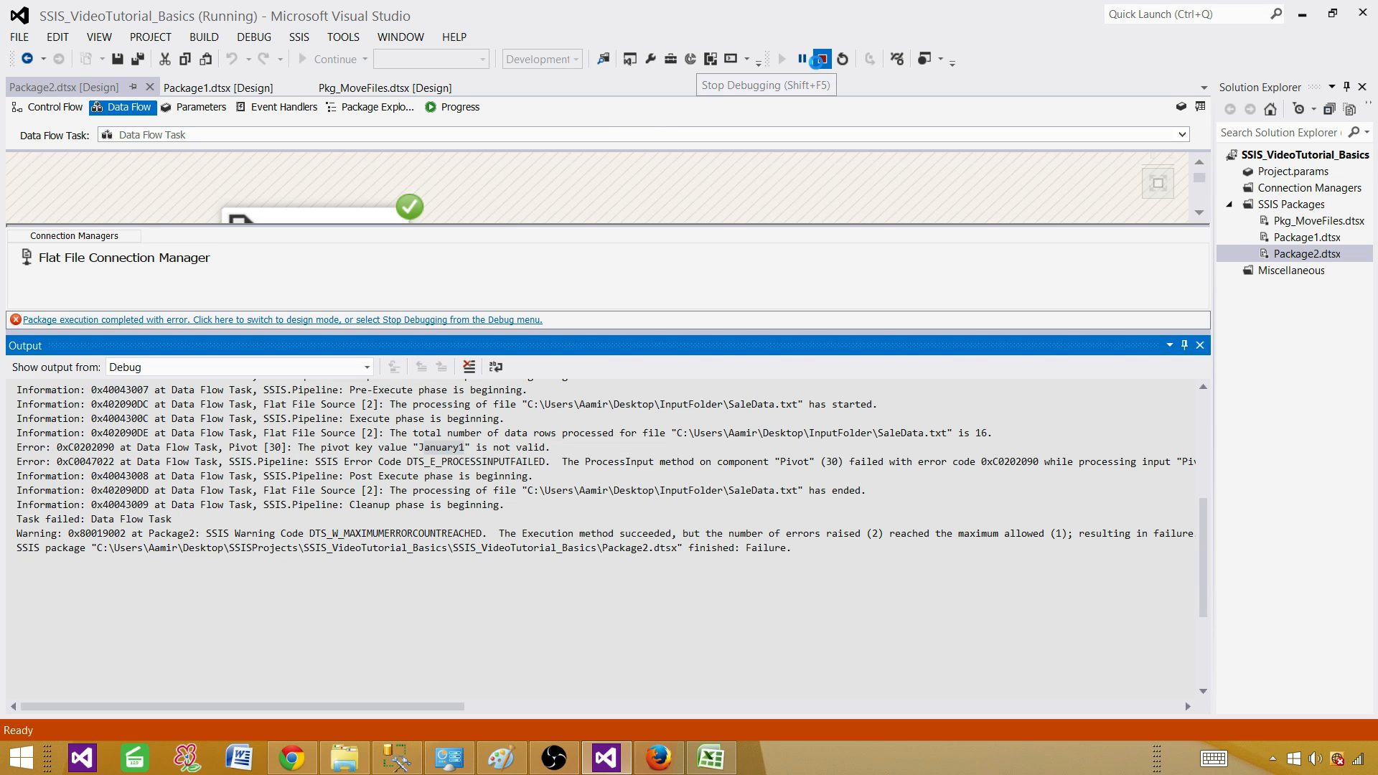
pyautogui.click(830, 61)
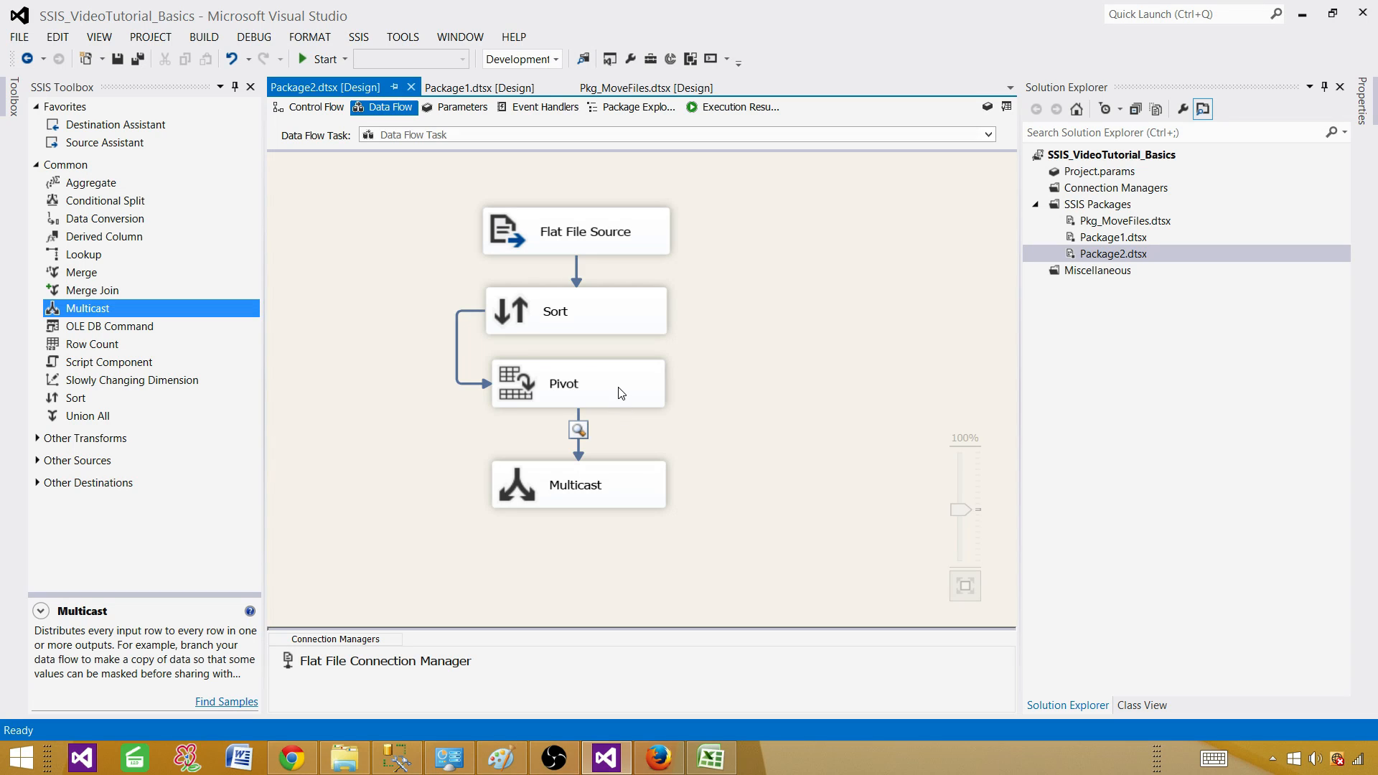
pyautogui.doubleClick(621, 393)
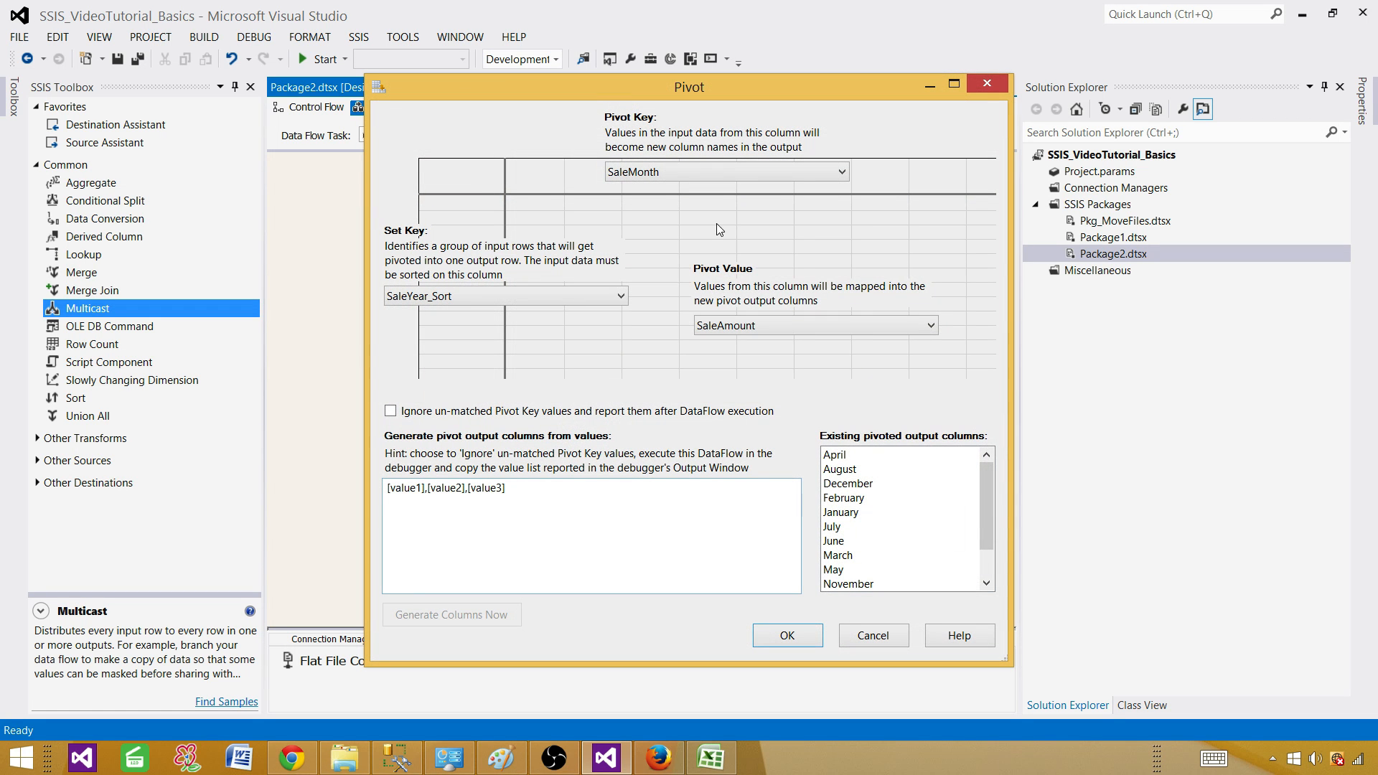
pyautogui.click(873, 636)
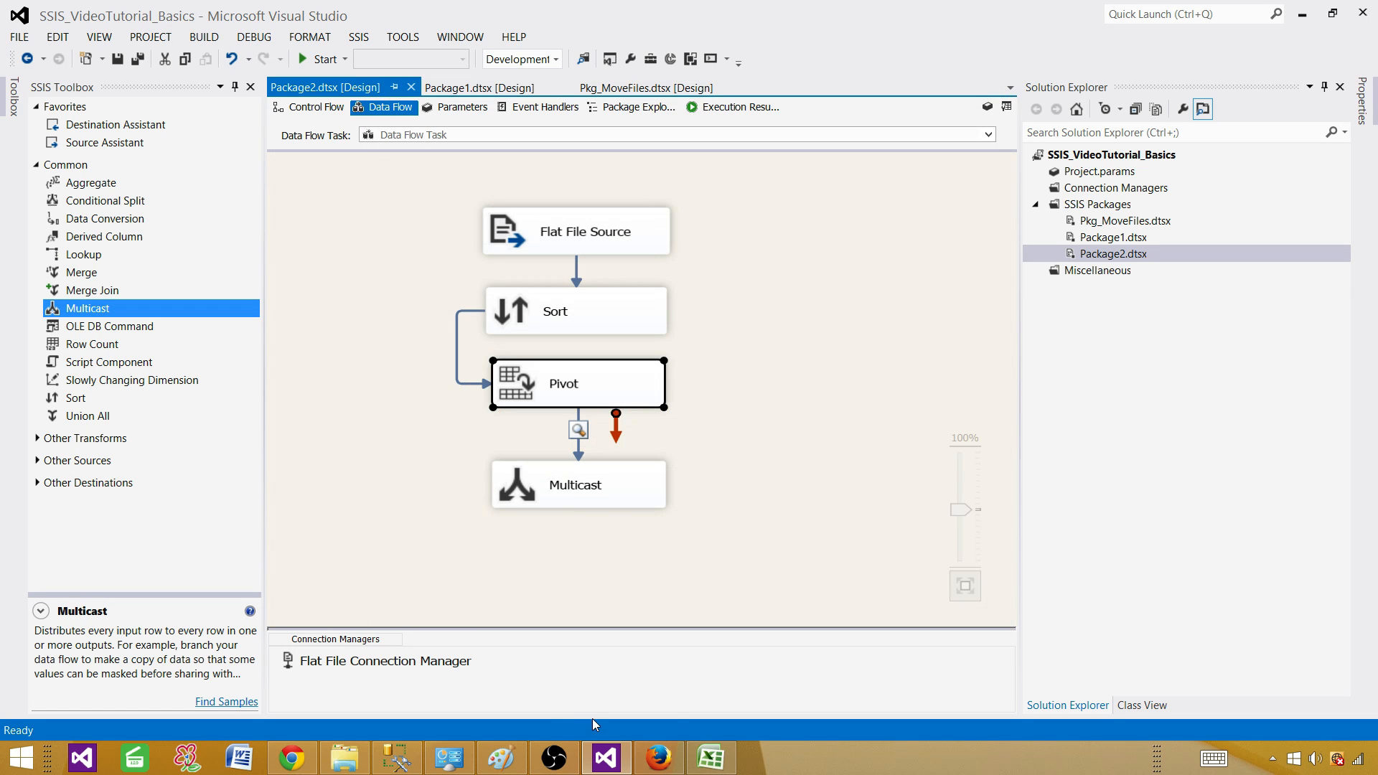
# In SaleData.txt in InputFolder, correct the first row's January1 to January, then save and close the file
pyautogui.click(345, 758)
pyautogui.doubleClick(291, 197)
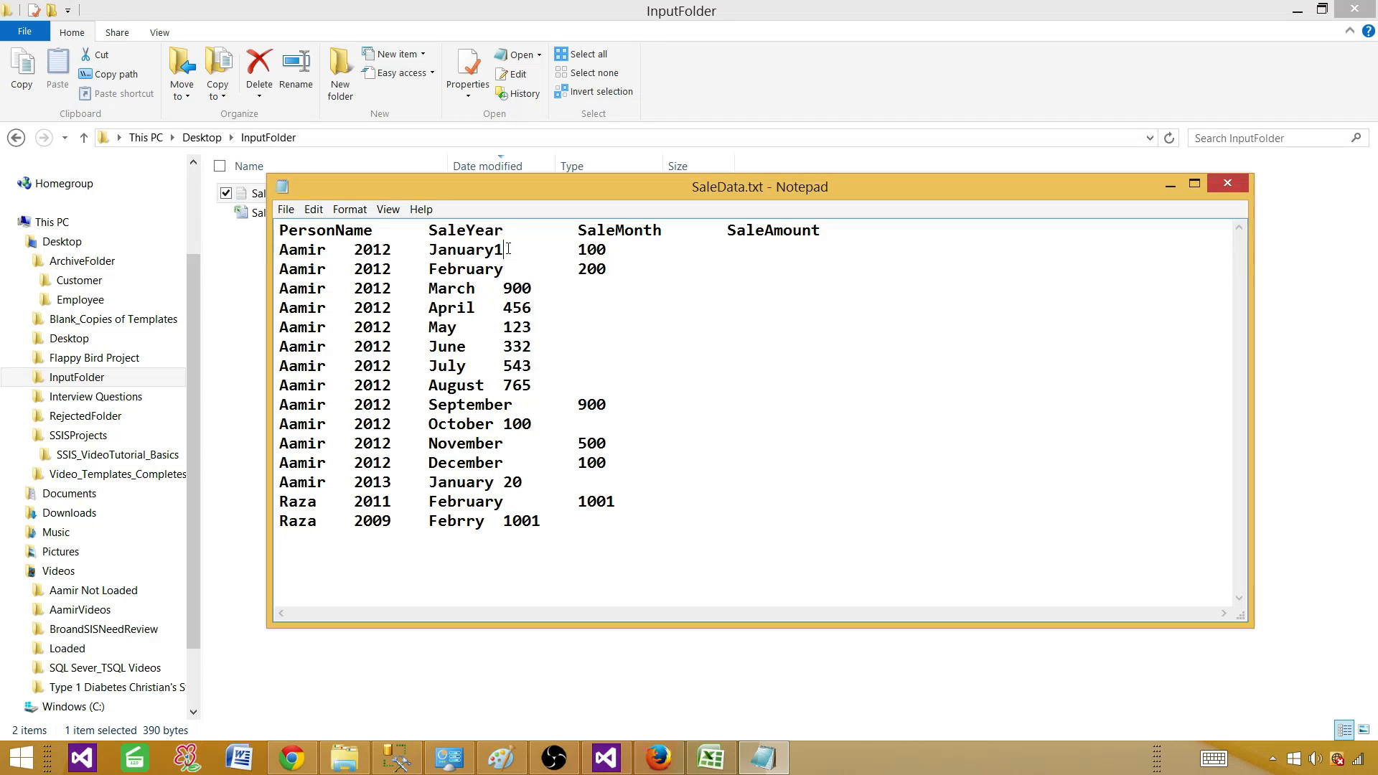
pyautogui.press('BackSpace')
pyautogui.doubleClick(449, 530)
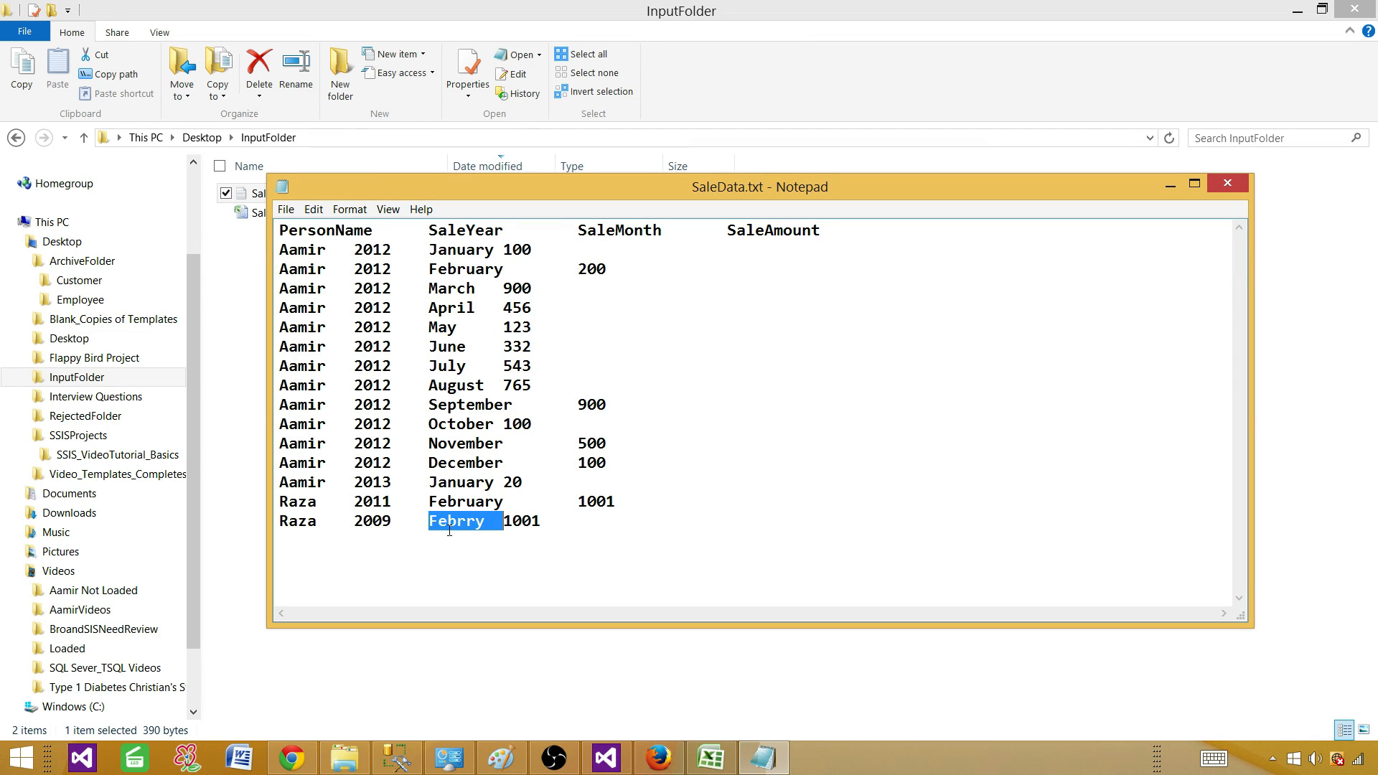
pyautogui.click(471, 454)
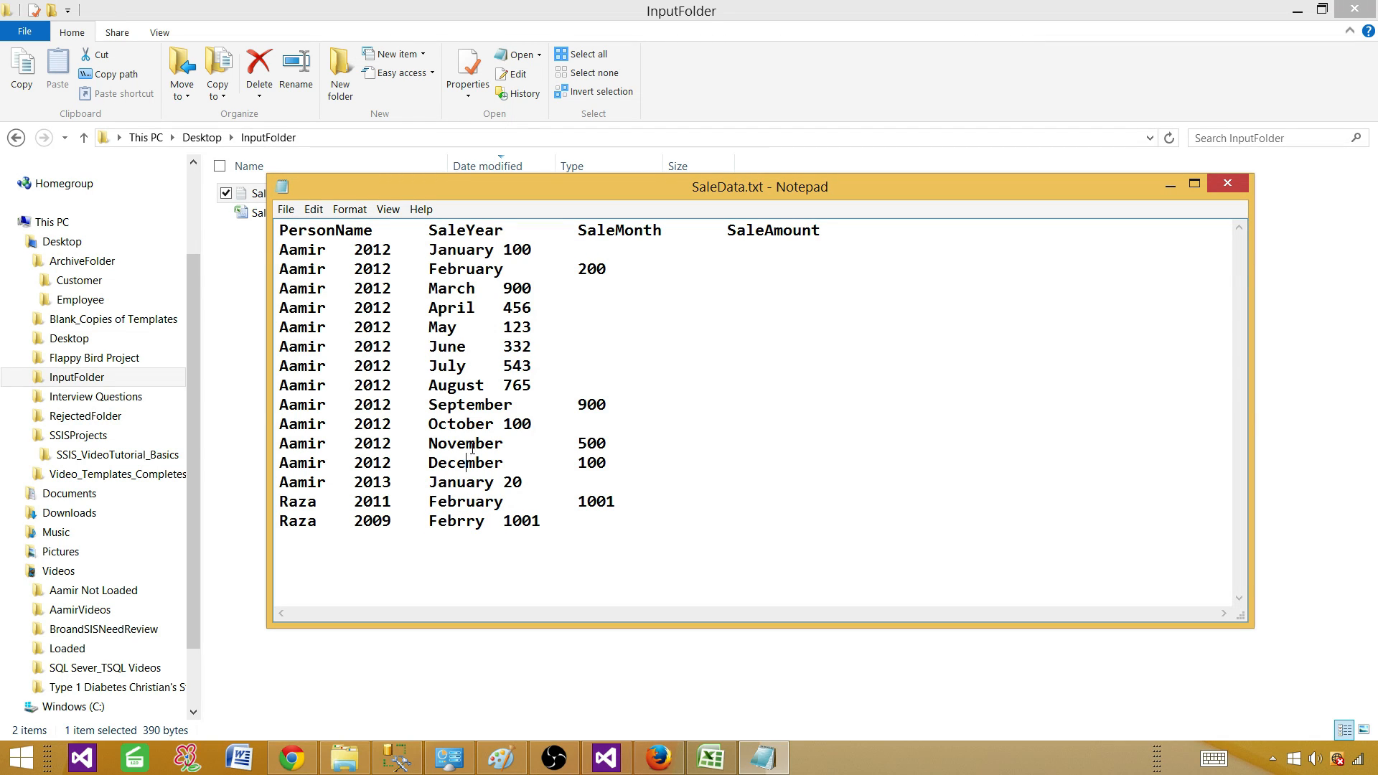
pyautogui.click(1246, 181)
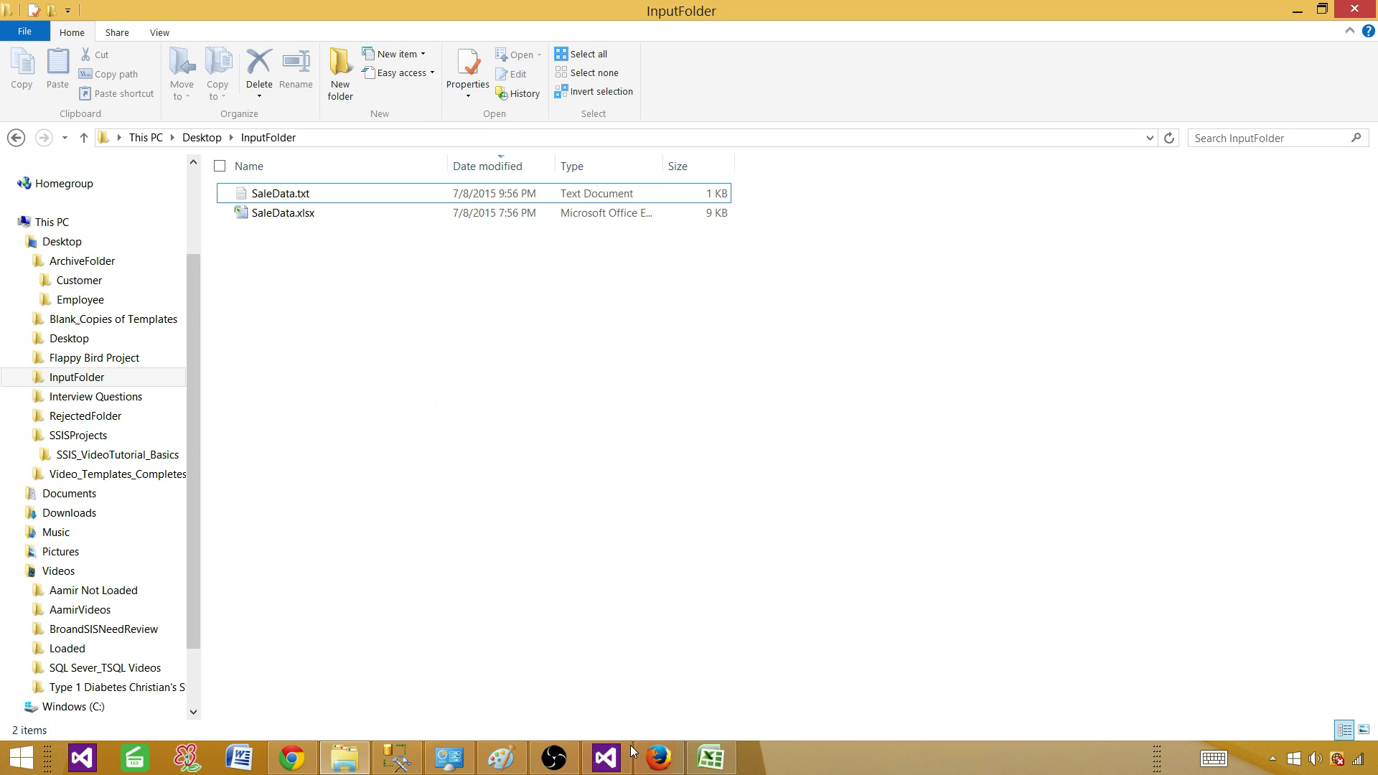
# Run the package, examine the pivoted rows in the enlarged data viewer, especially the 2009 row, and stop debugging
pyautogui.hotkey('alt', 'Tab')
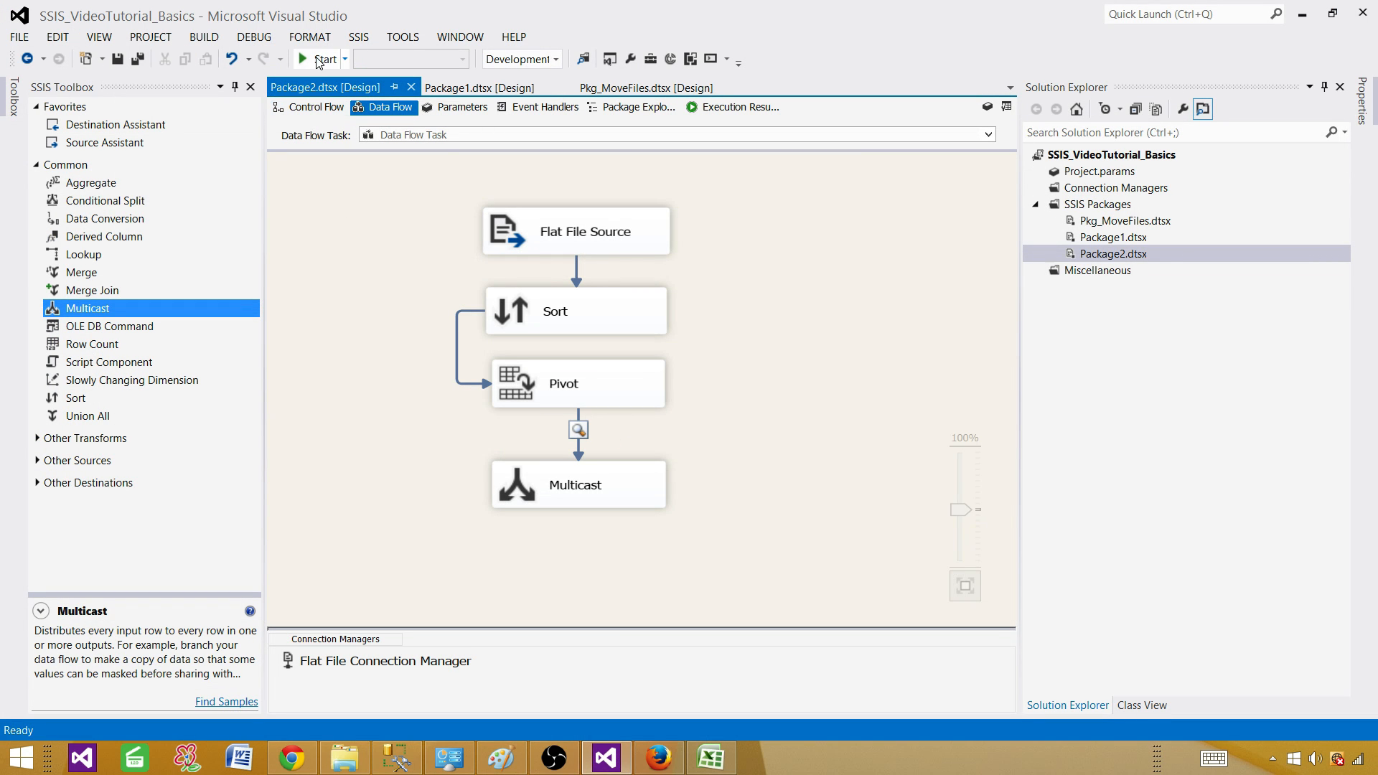
pyautogui.click(319, 58)
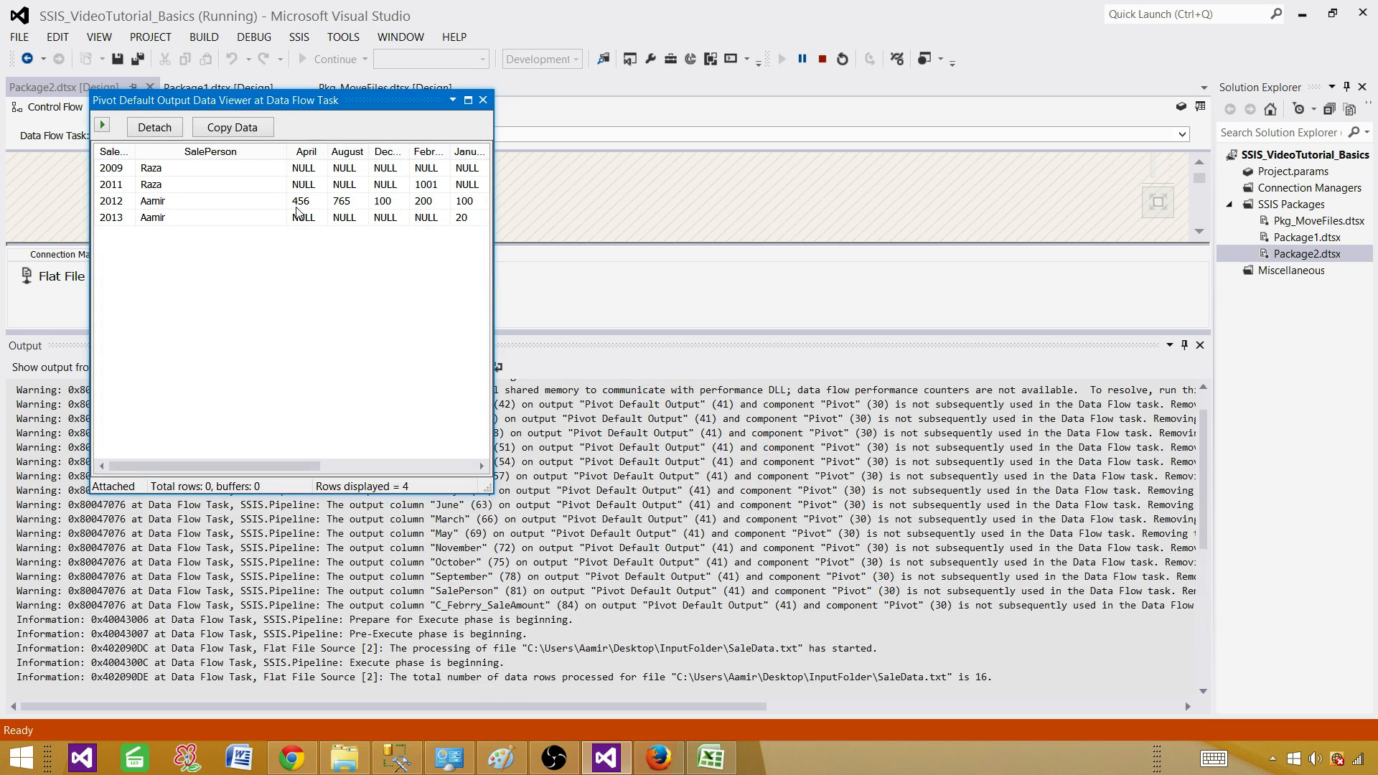
pyautogui.click(147, 174)
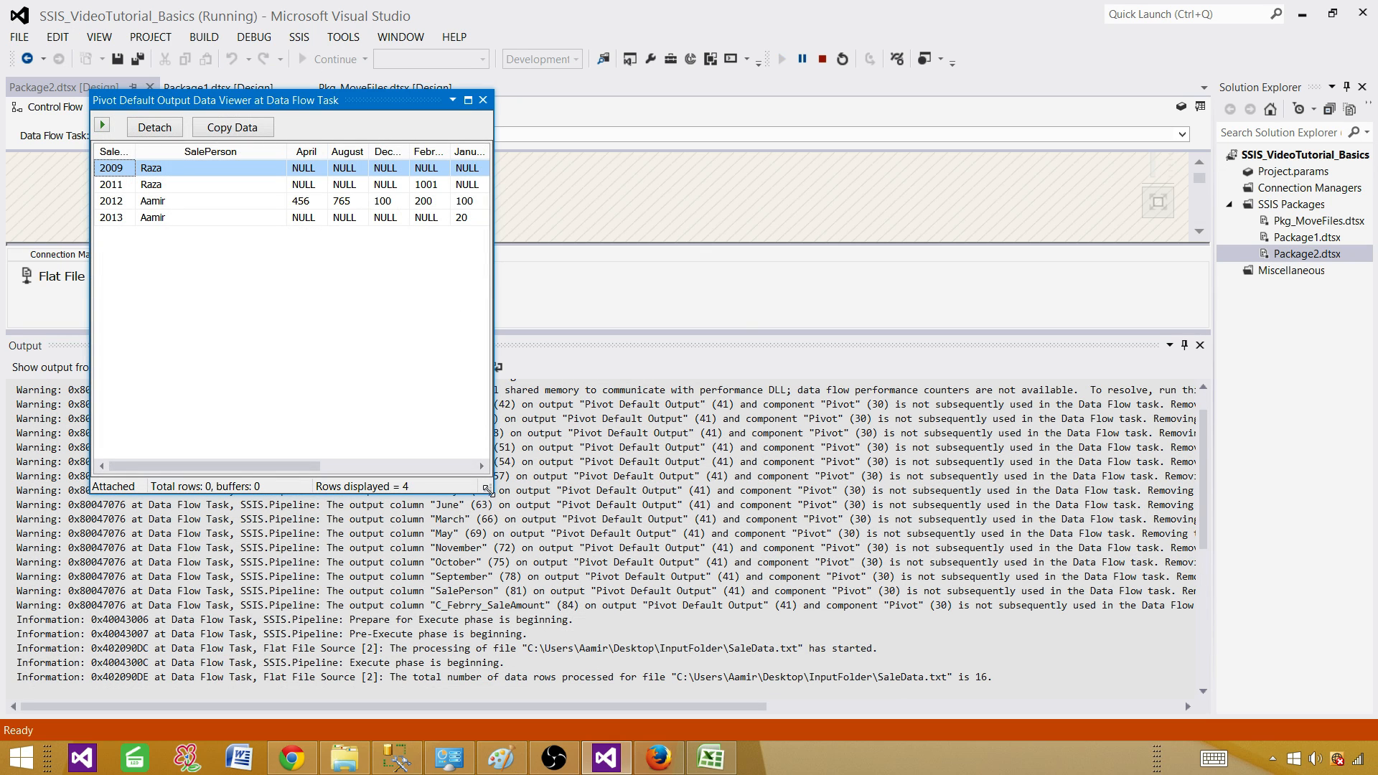
pyautogui.moveTo(488, 490); pyautogui.dragTo(1114, 480)
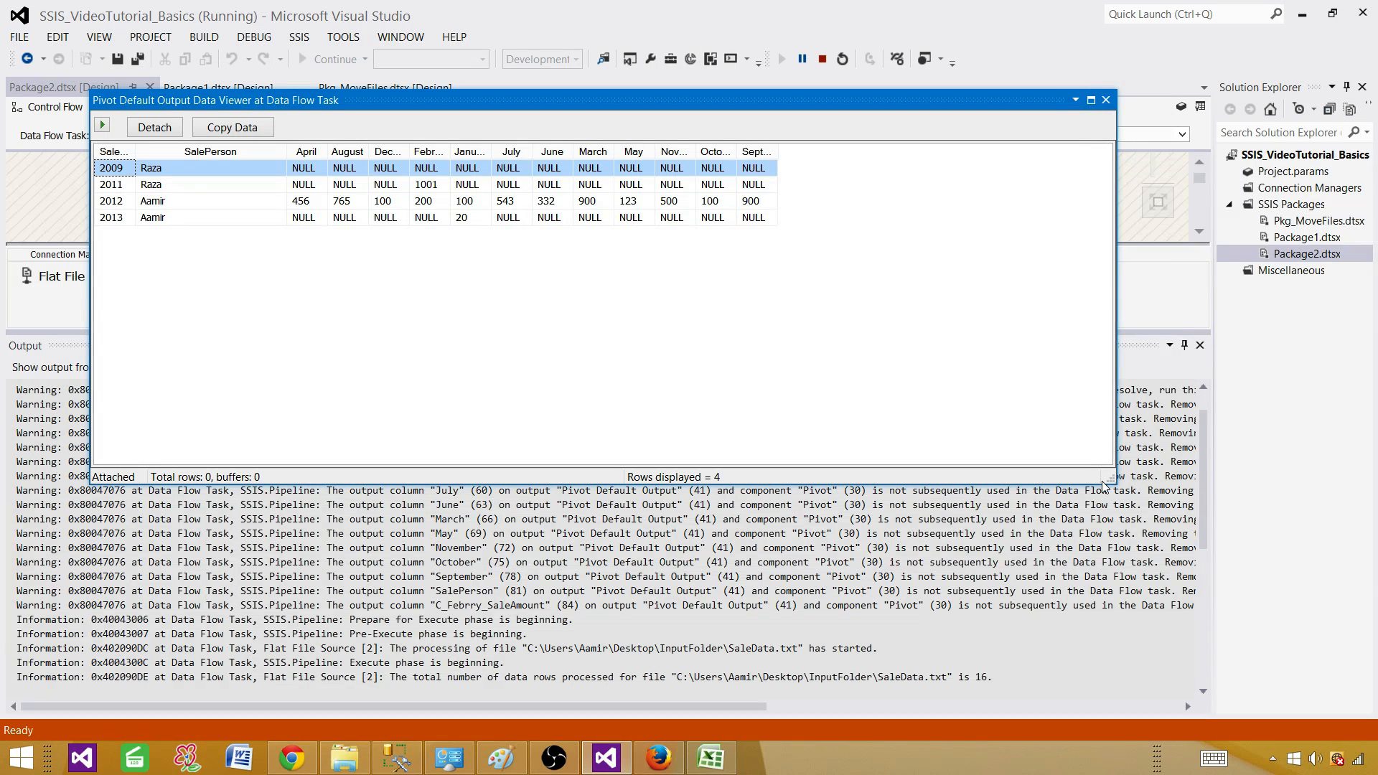
pyautogui.click(316, 169)
pyautogui.click(1107, 100)
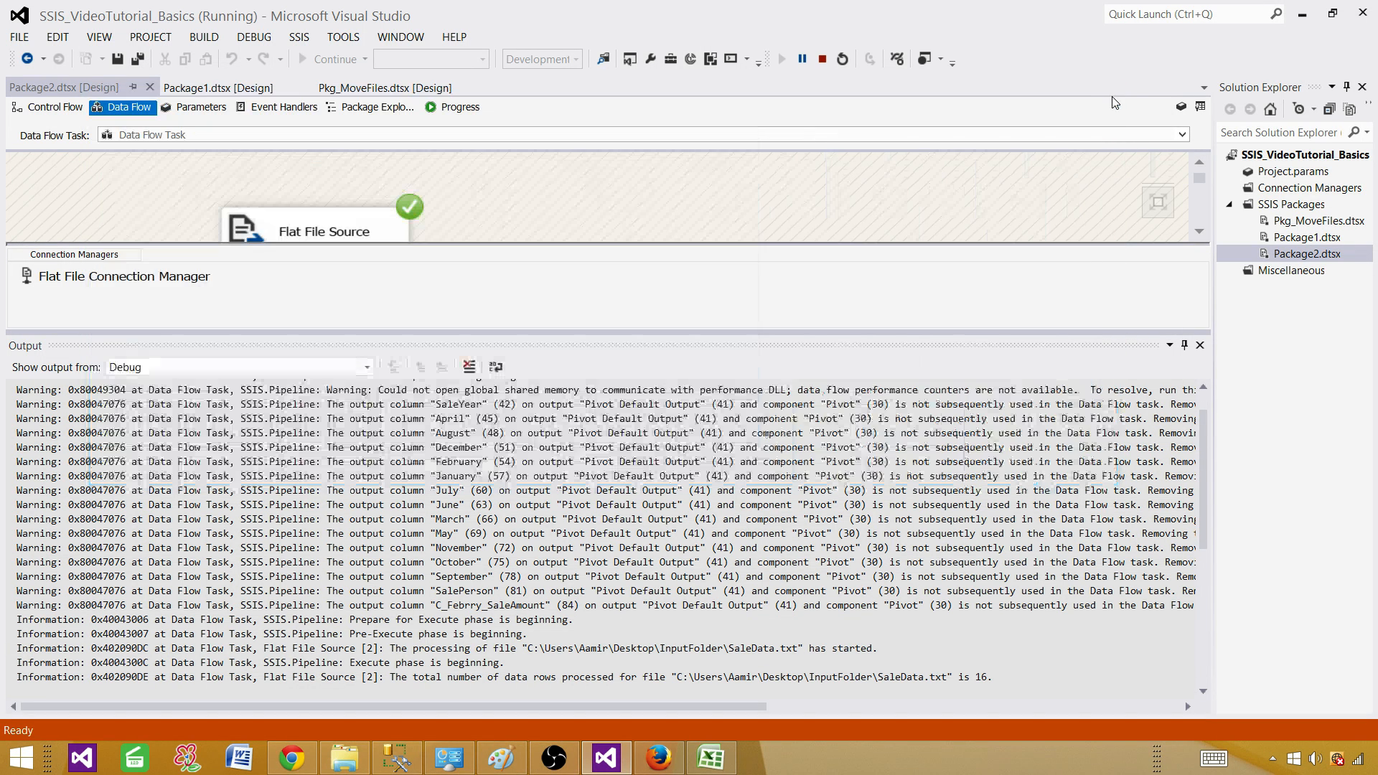
pyautogui.click(823, 60)
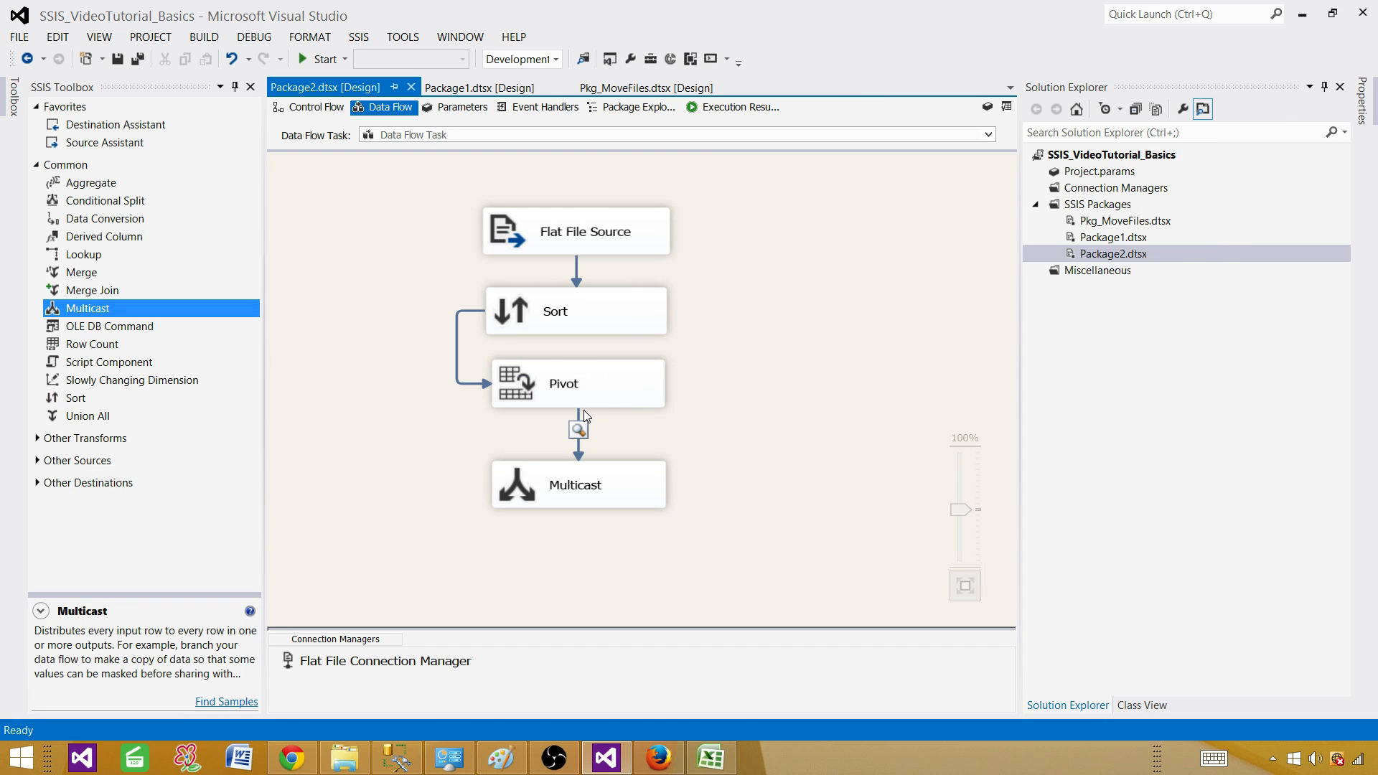
# Check the Pivot's existing output columns for C_Febrry_SaleAmount and look at the Multicast's settings, leaving both unchanged
pyautogui.click(585, 402)
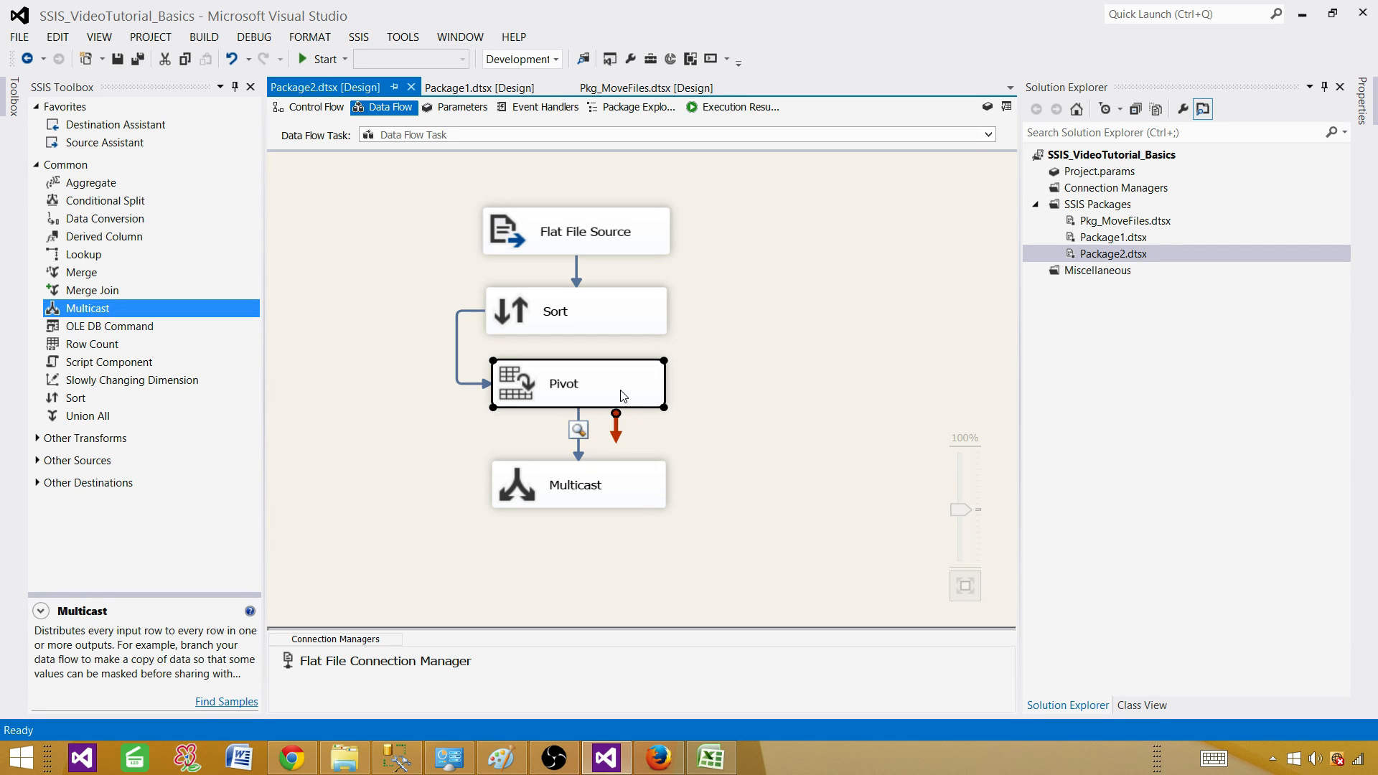
pyautogui.doubleClick(623, 396)
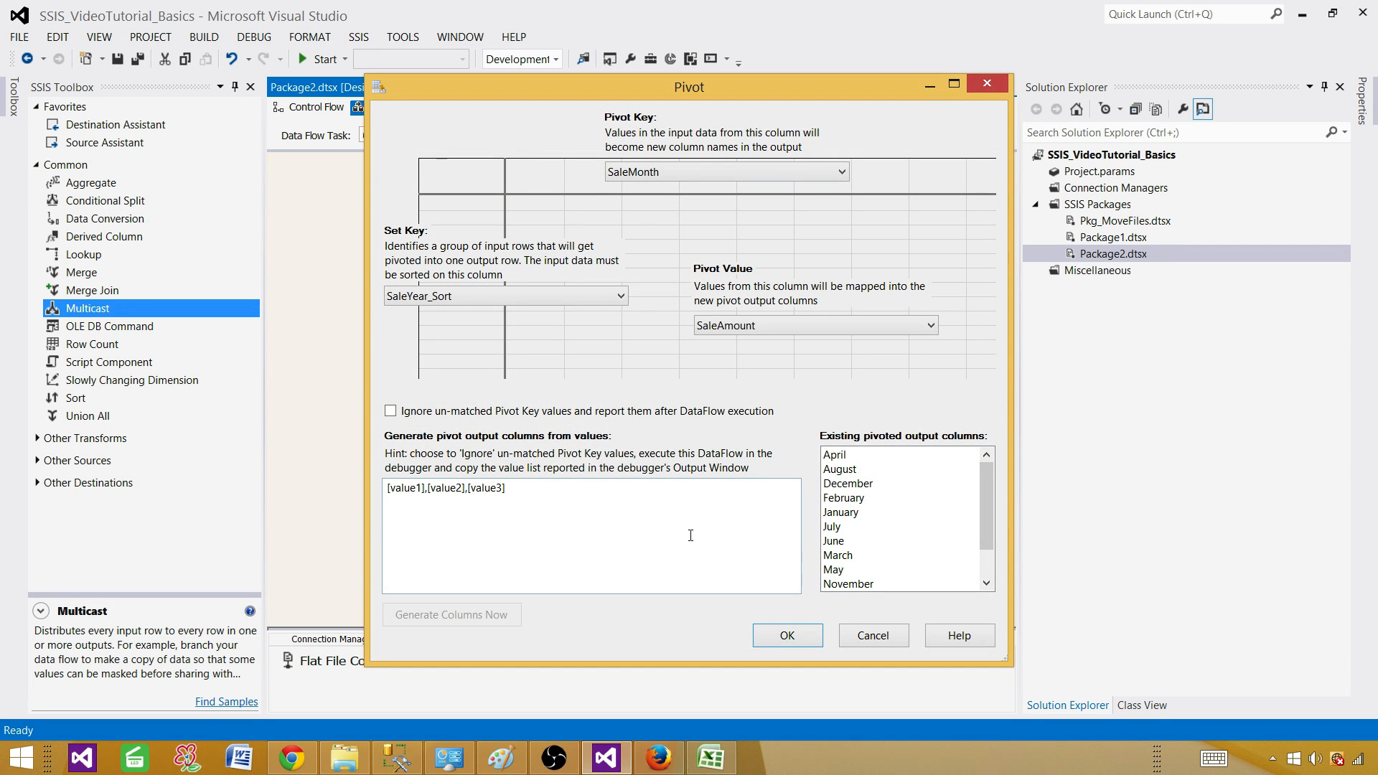
pyautogui.moveTo(981, 529); pyautogui.dragTo(971, 589)
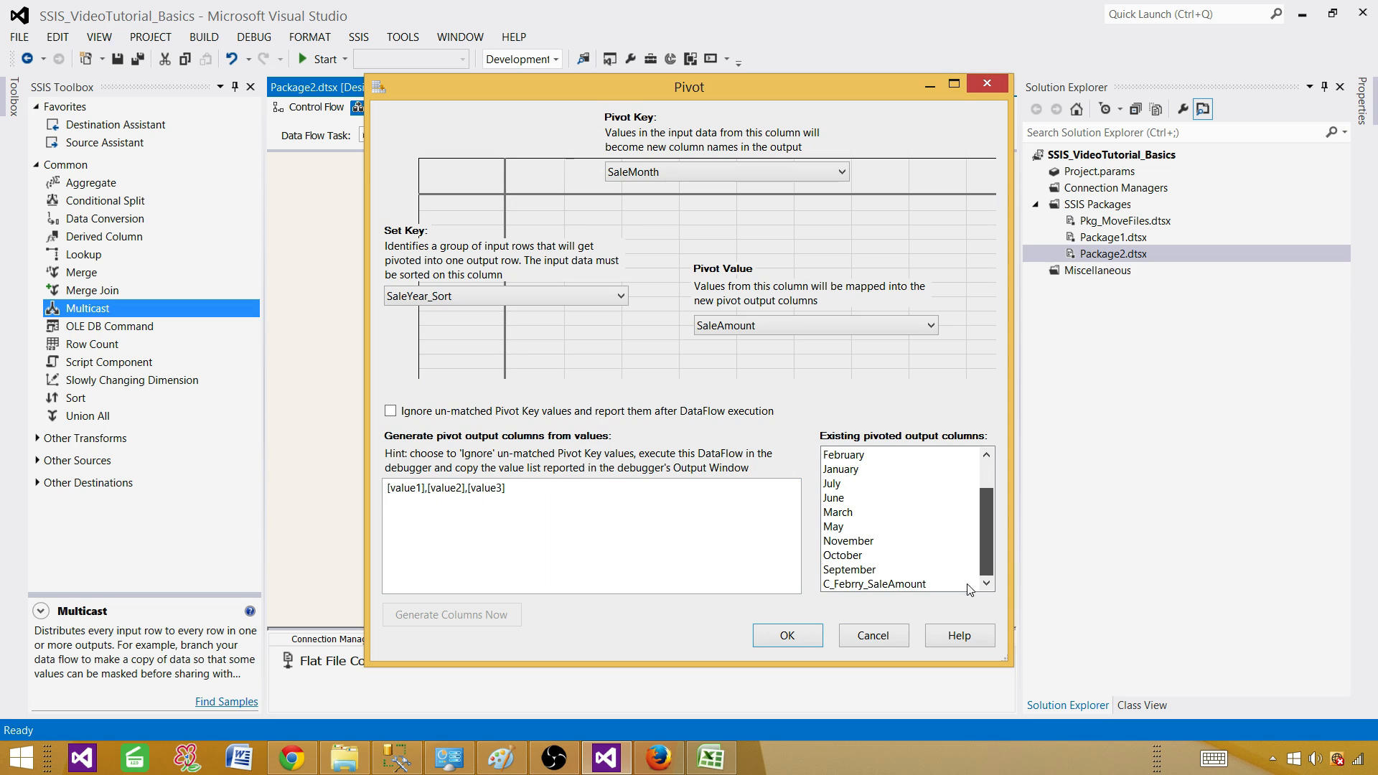
pyautogui.click(906, 585)
pyautogui.click(873, 636)
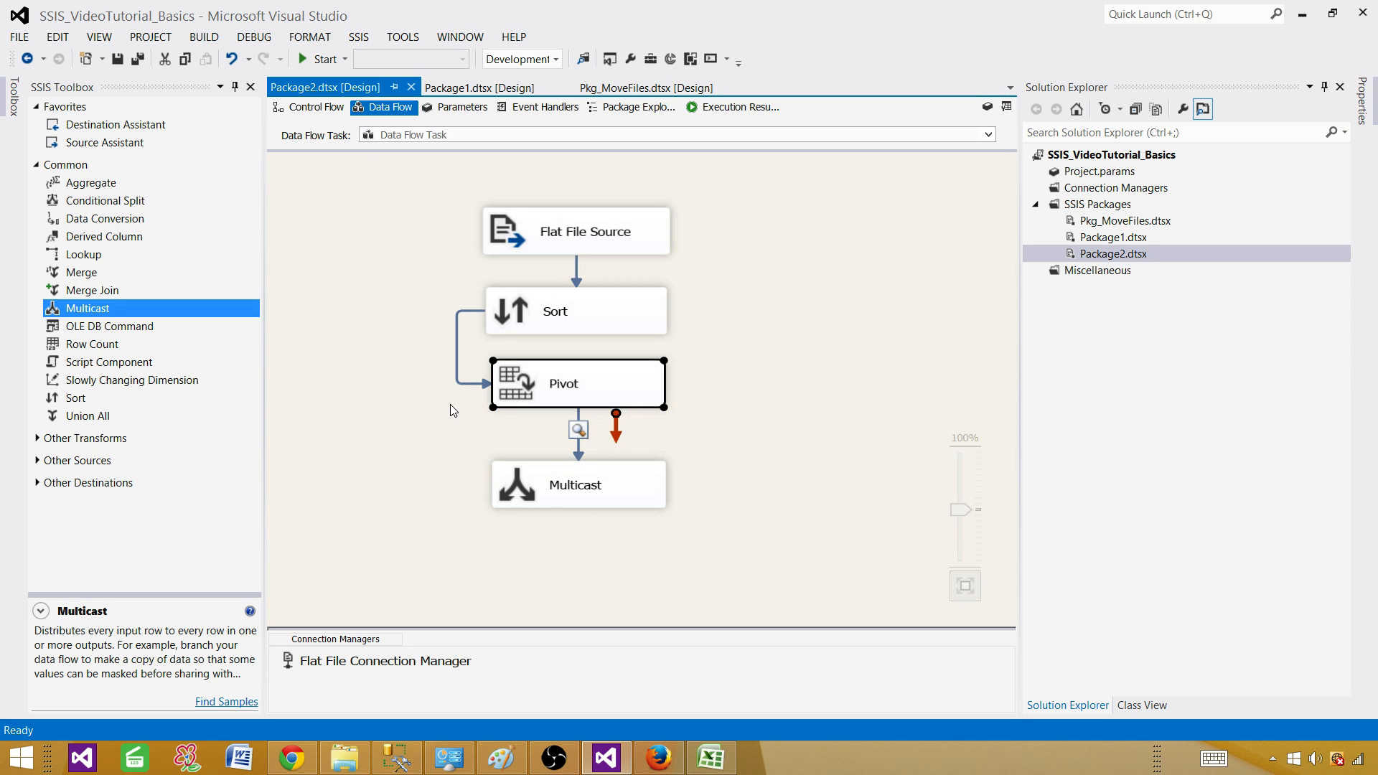
pyautogui.doubleClick(598, 478)
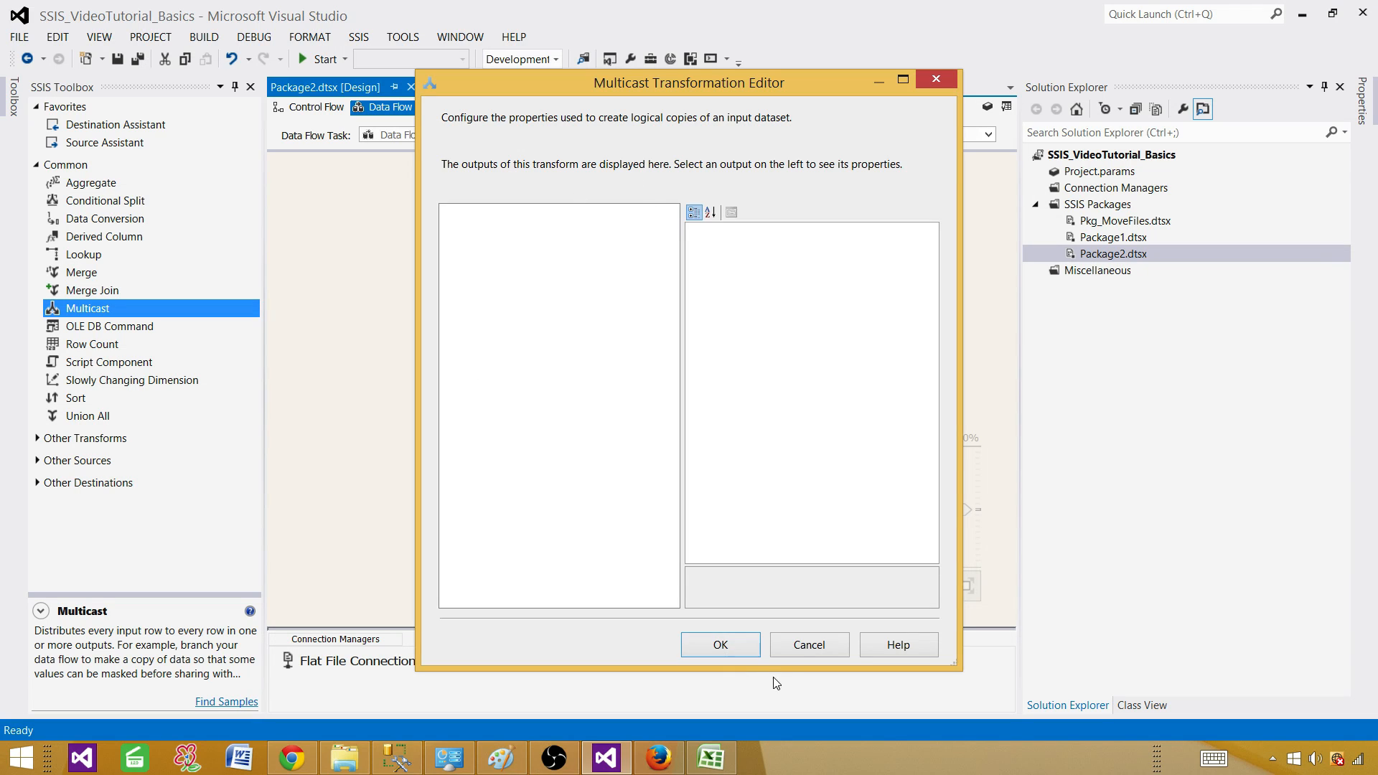
pyautogui.click(804, 645)
# Add C_Febrry_SaleAmount to the displayed columns of the data viewer on the path between Pivot and Multicast
pyautogui.click(580, 415)
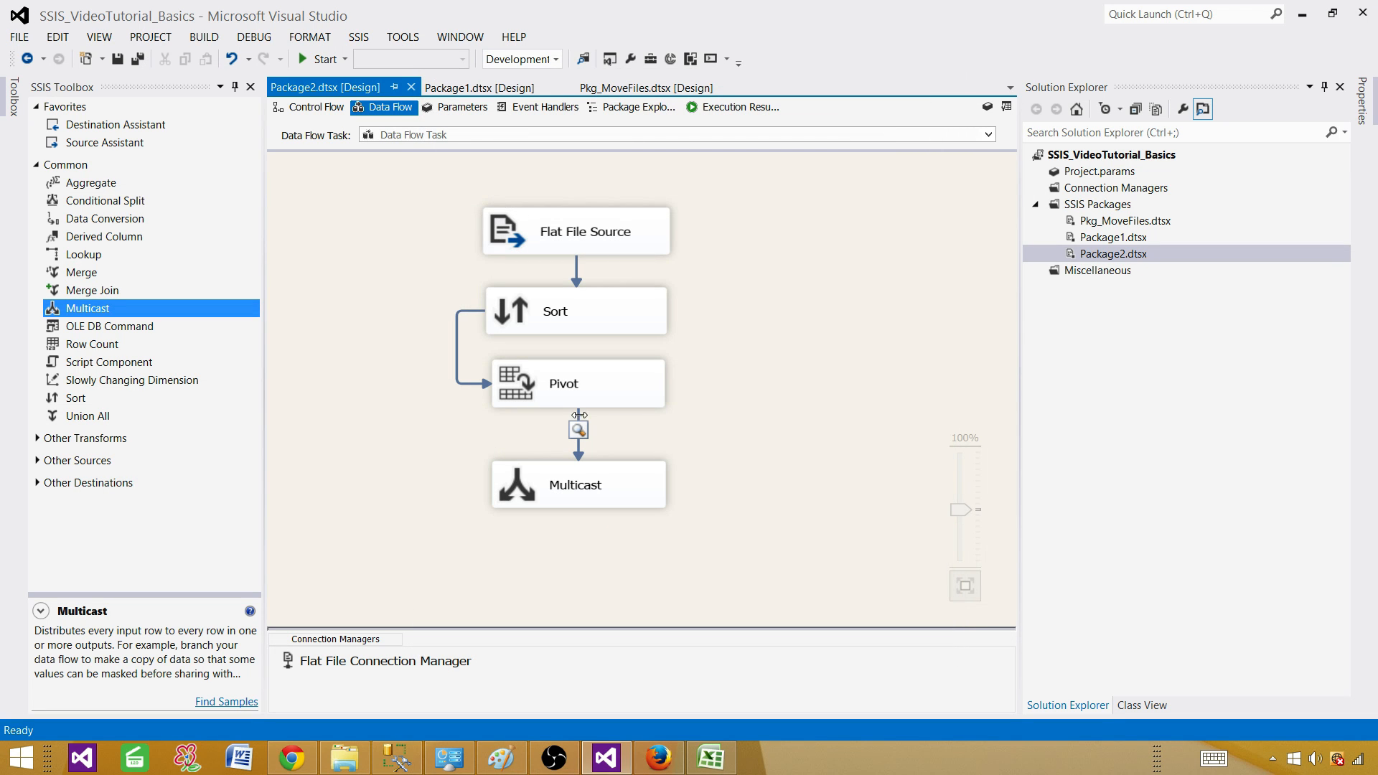
pyautogui.doubleClick(579, 415)
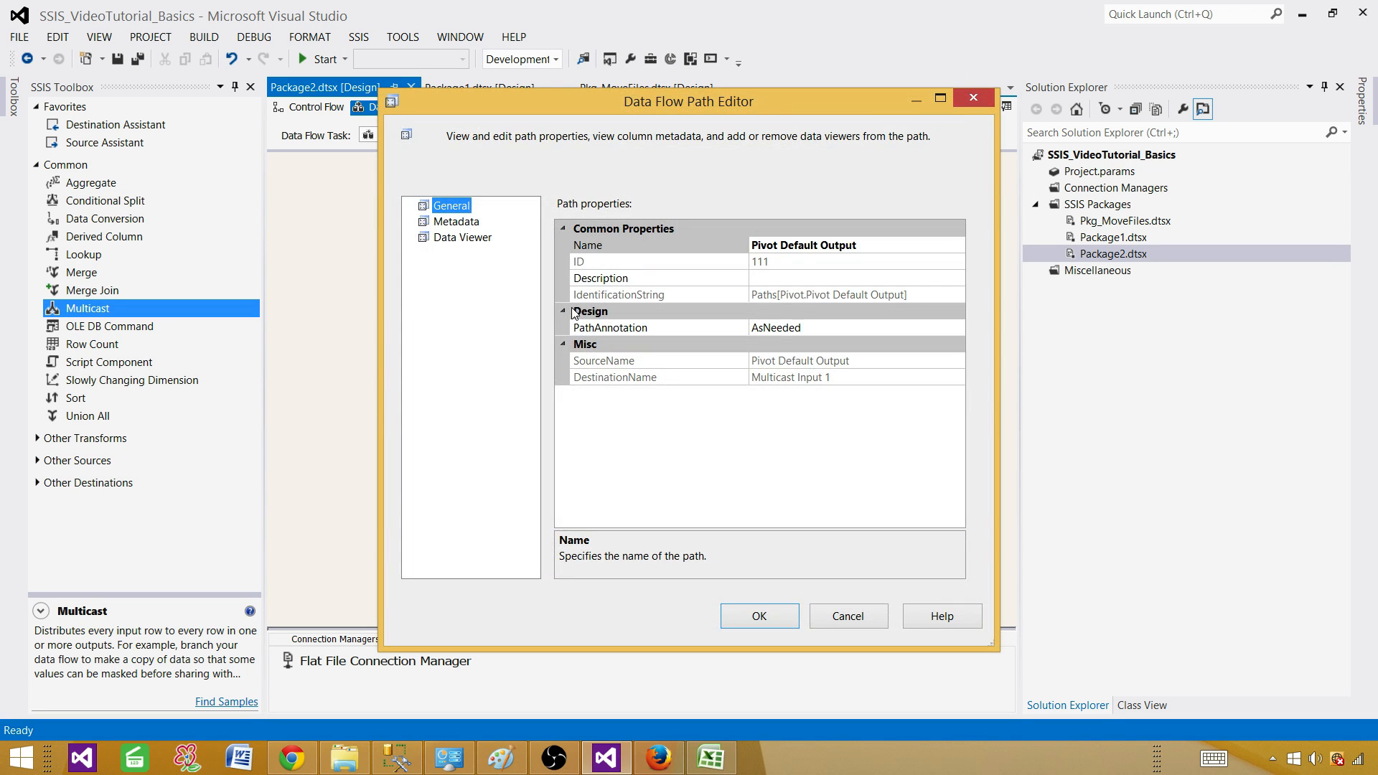
pyautogui.click(462, 237)
pyautogui.click(554, 206)
pyautogui.click(623, 286)
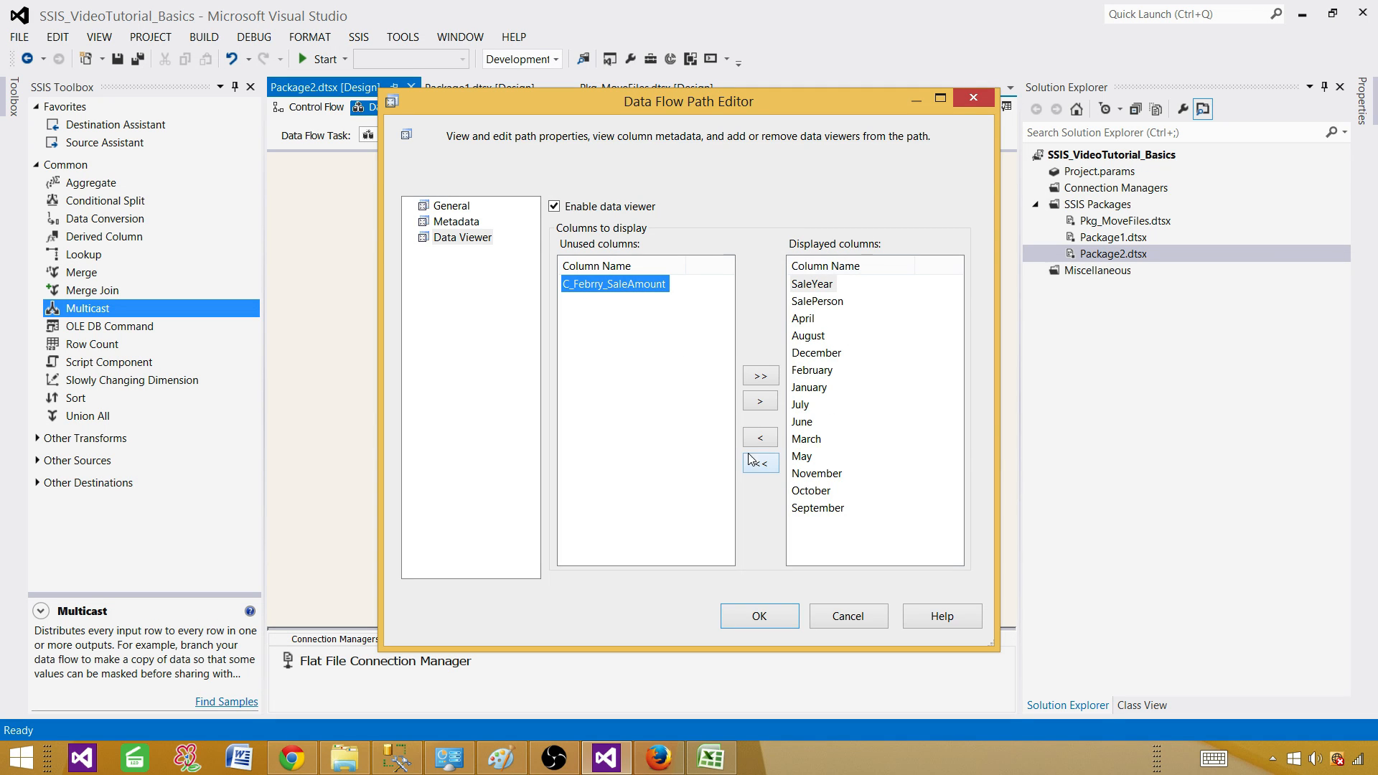
pyautogui.click(755, 404)
pyautogui.click(761, 618)
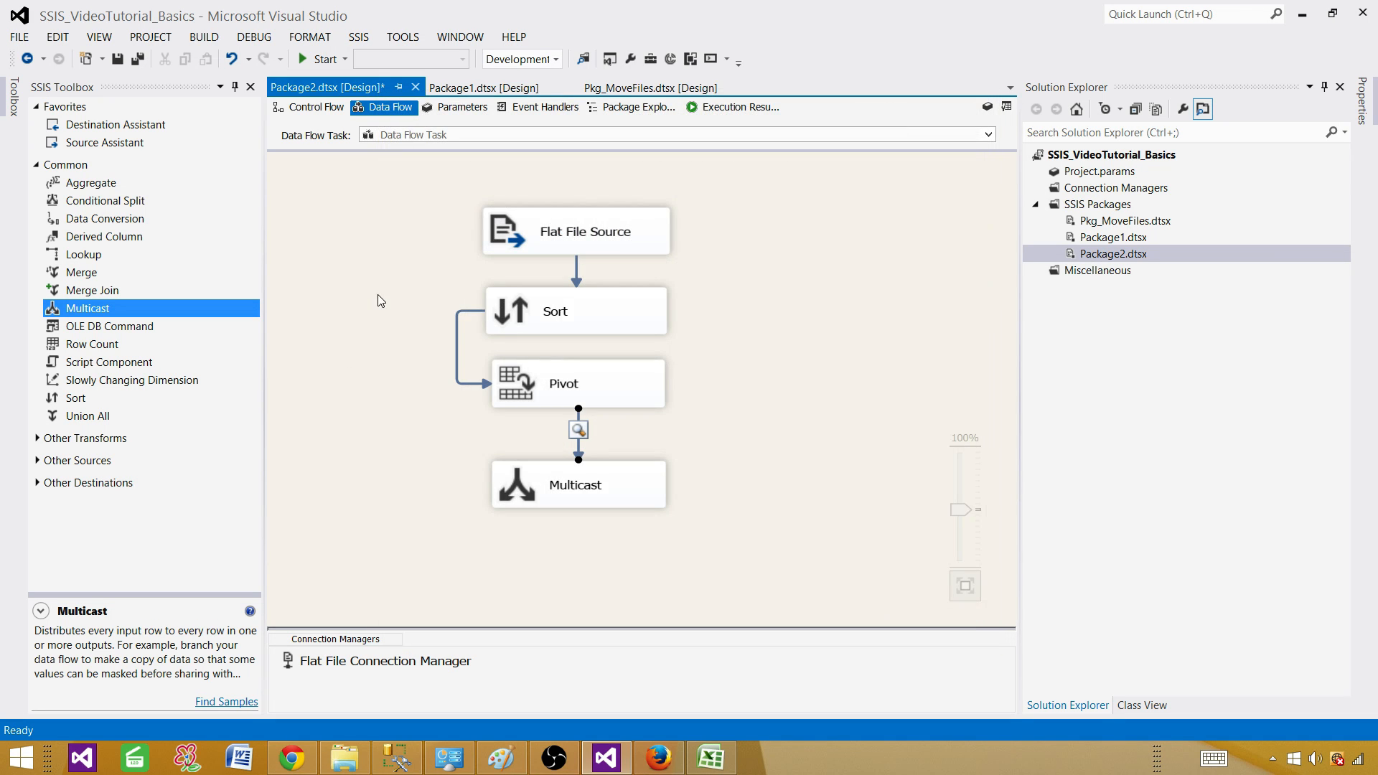
# Run the package, sort the data viewer by the widened C_Febrry_SaleAmount column, examine the 2009 row and stop debugging
pyautogui.click(322, 60)
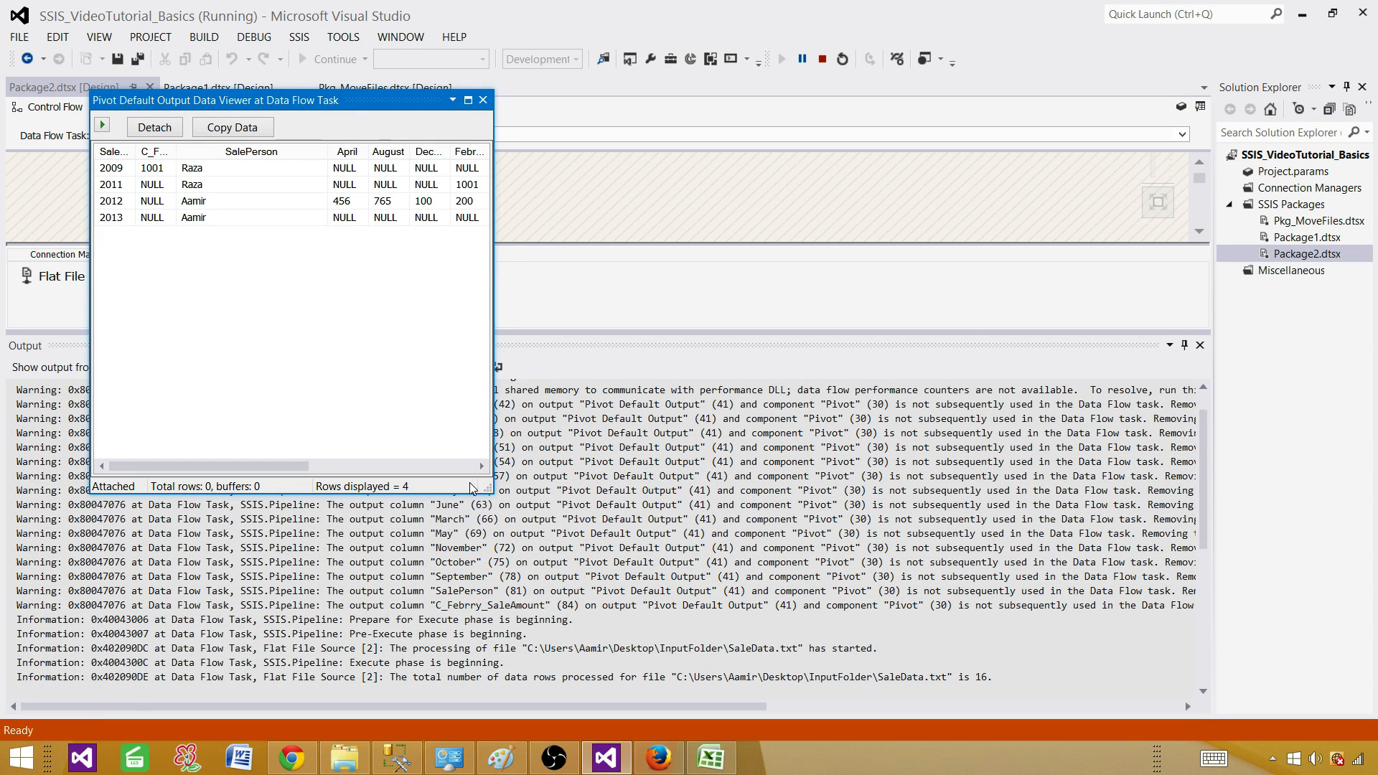
pyautogui.moveTo(488, 490); pyautogui.dragTo(1152, 440)
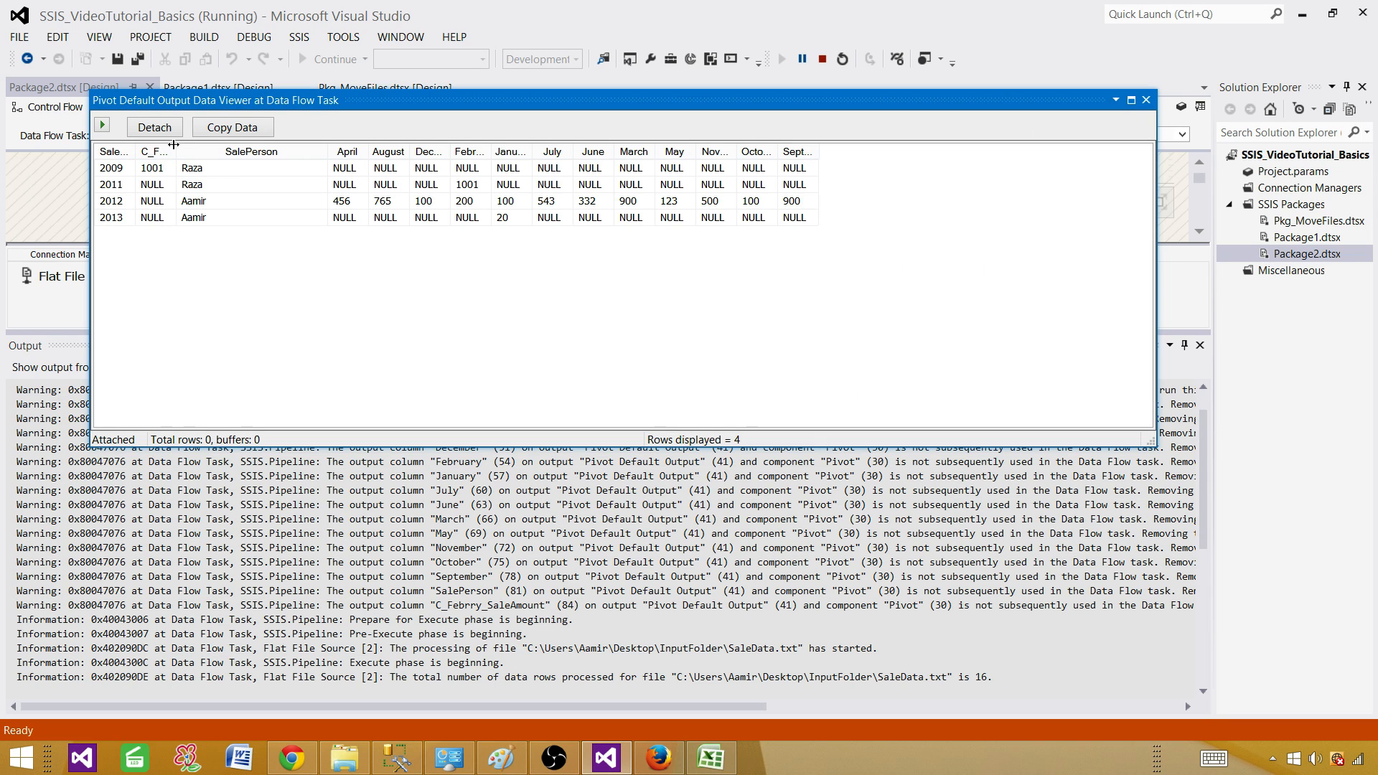
pyautogui.moveTo(176, 151); pyautogui.dragTo(272, 152)
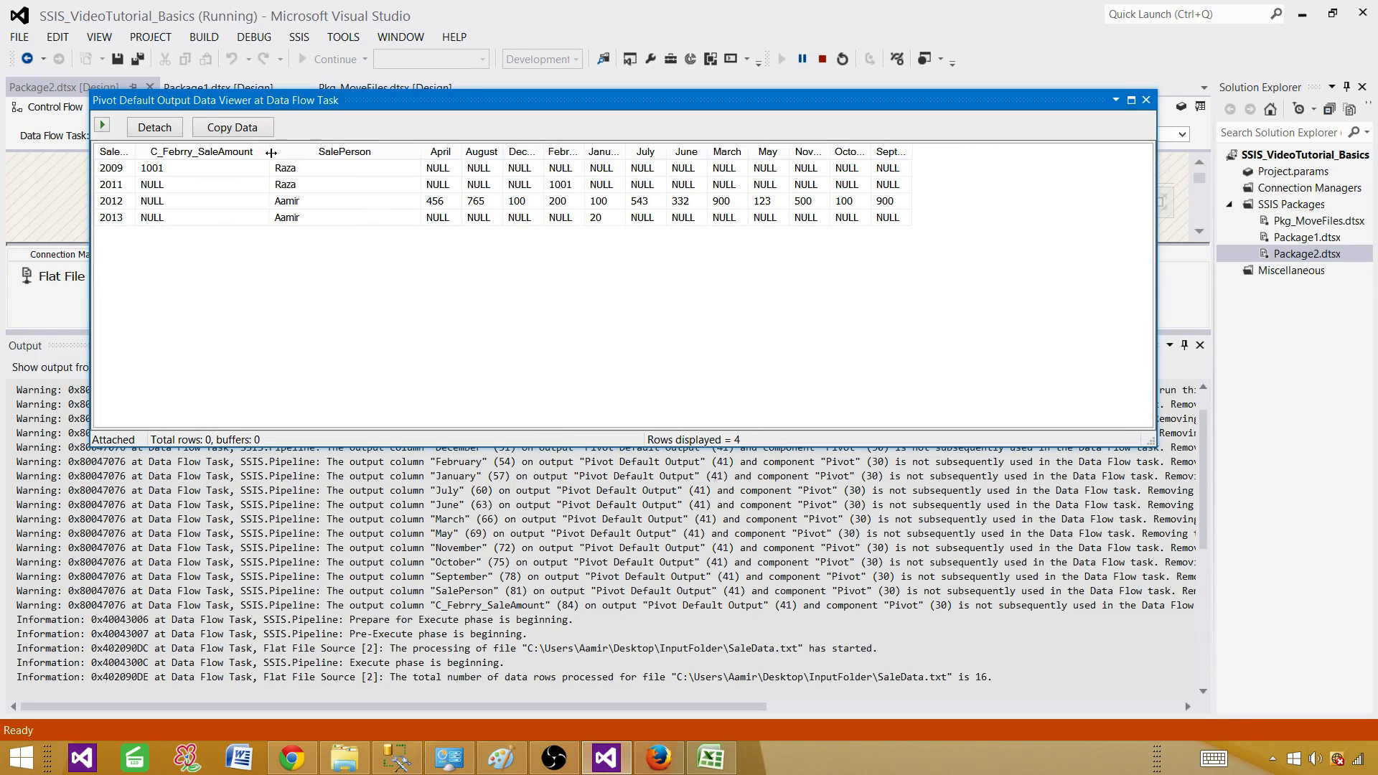
pyautogui.click(177, 153)
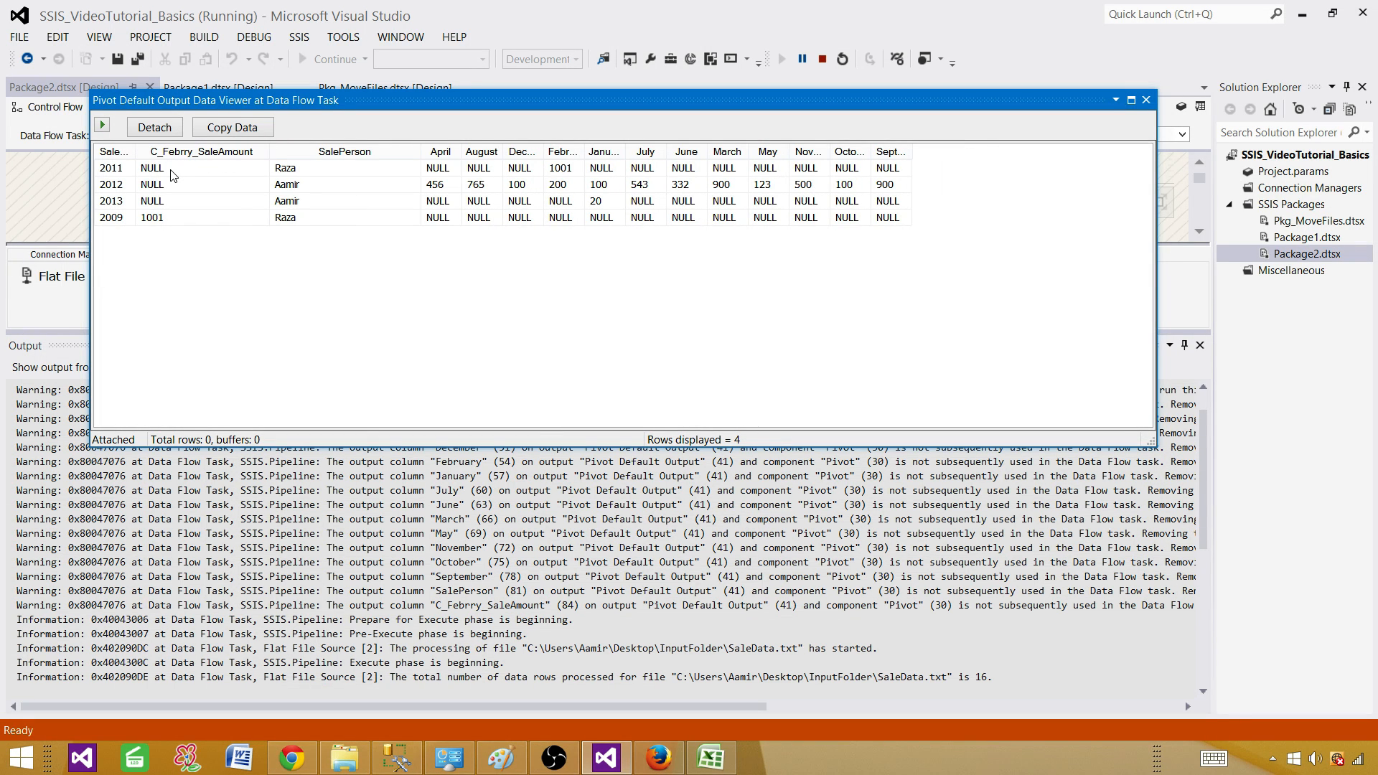
pyautogui.click(175, 170)
pyautogui.click(159, 217)
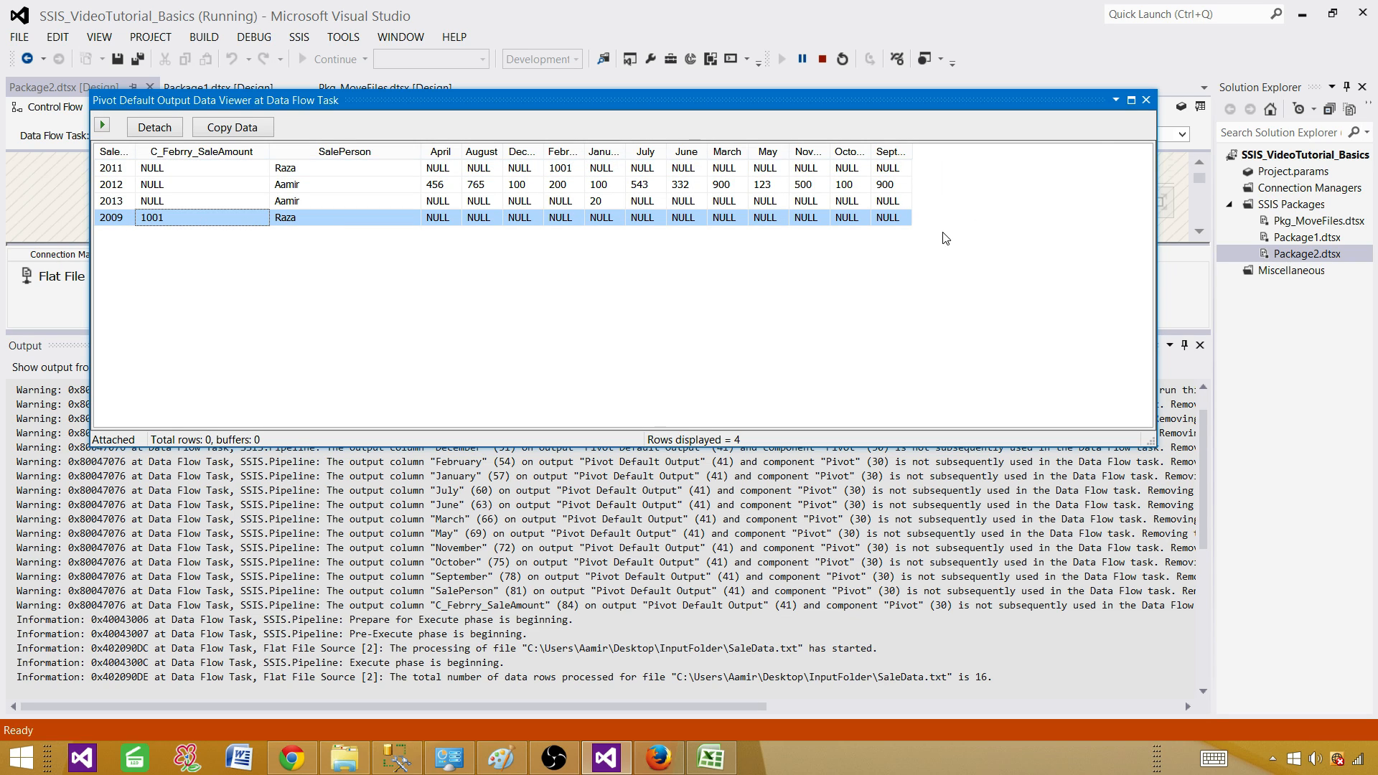
pyautogui.click(1146, 101)
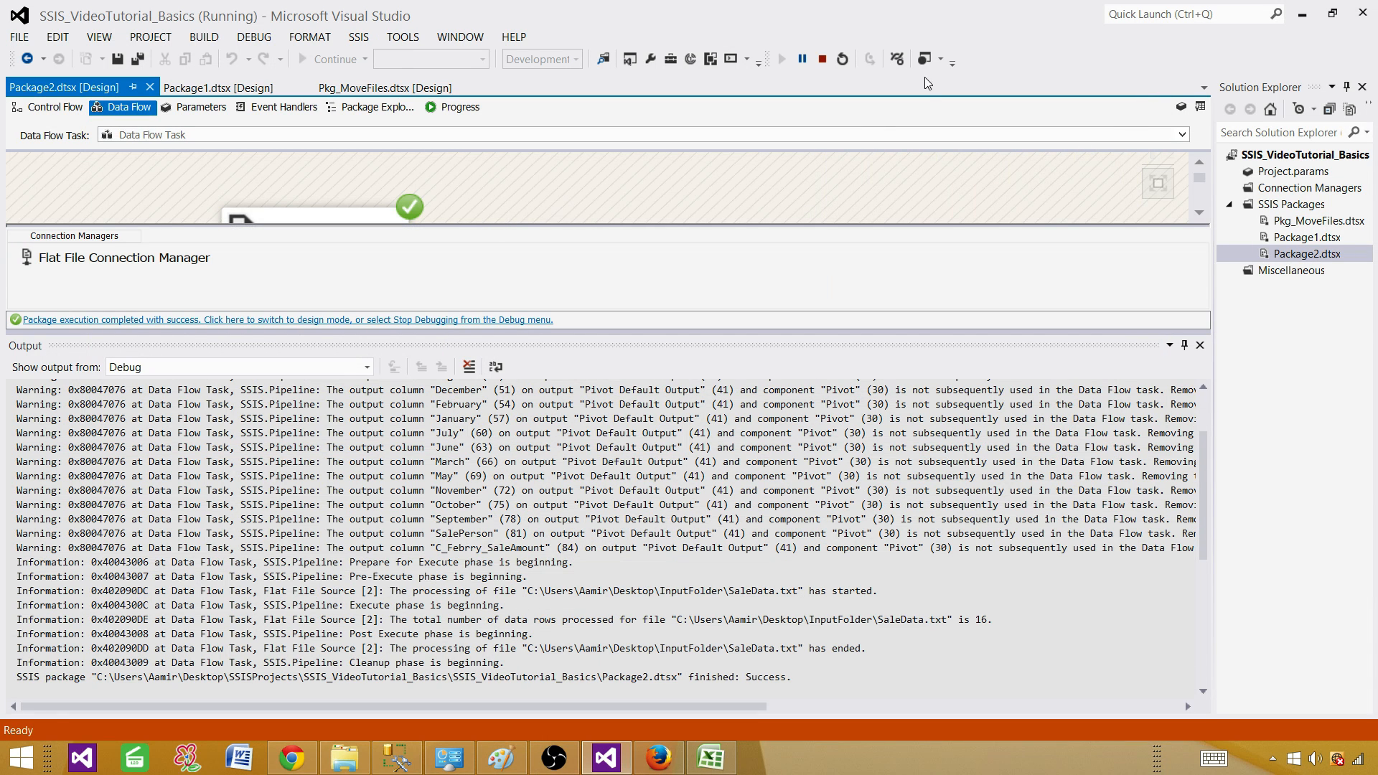
pyautogui.click(823, 60)
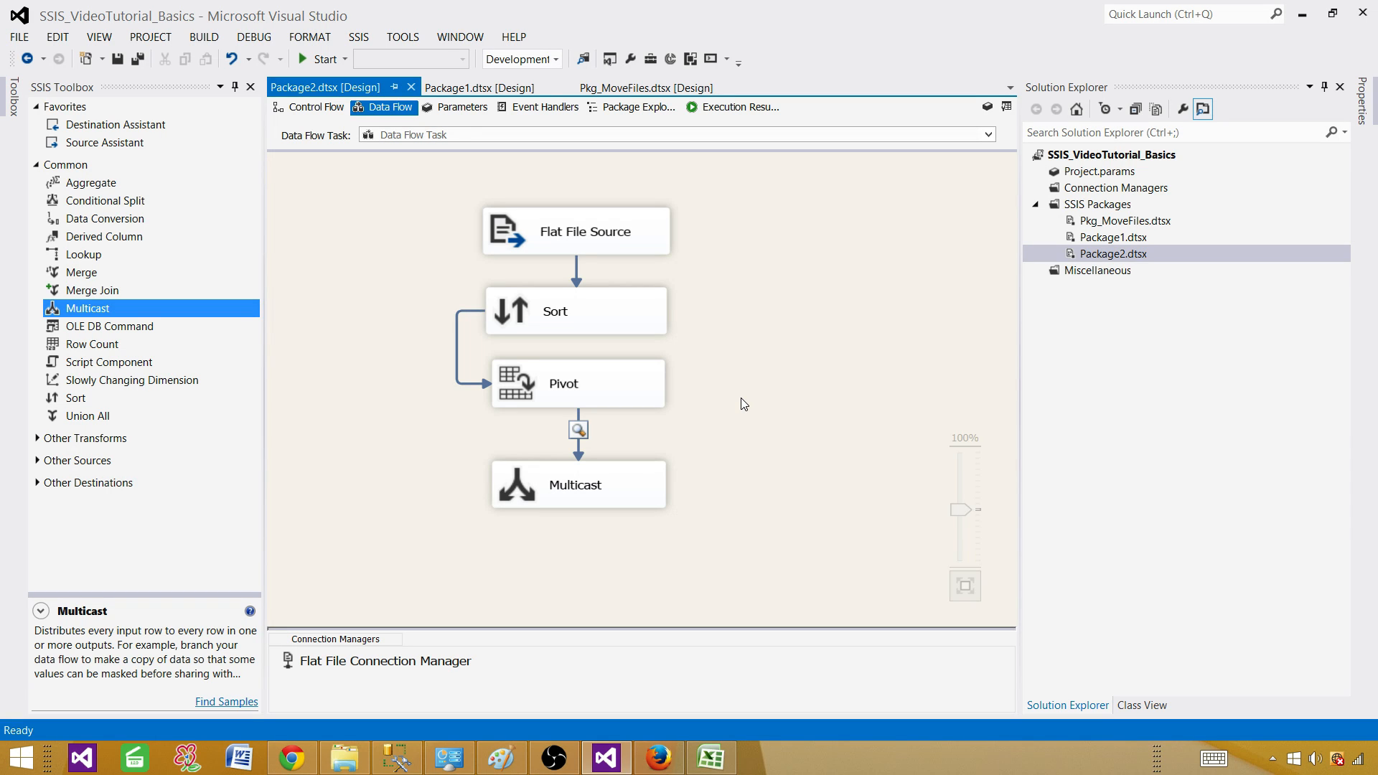
# Review the Pivot component's properties and return to the package's control flow
pyautogui.rightClick(645, 376)
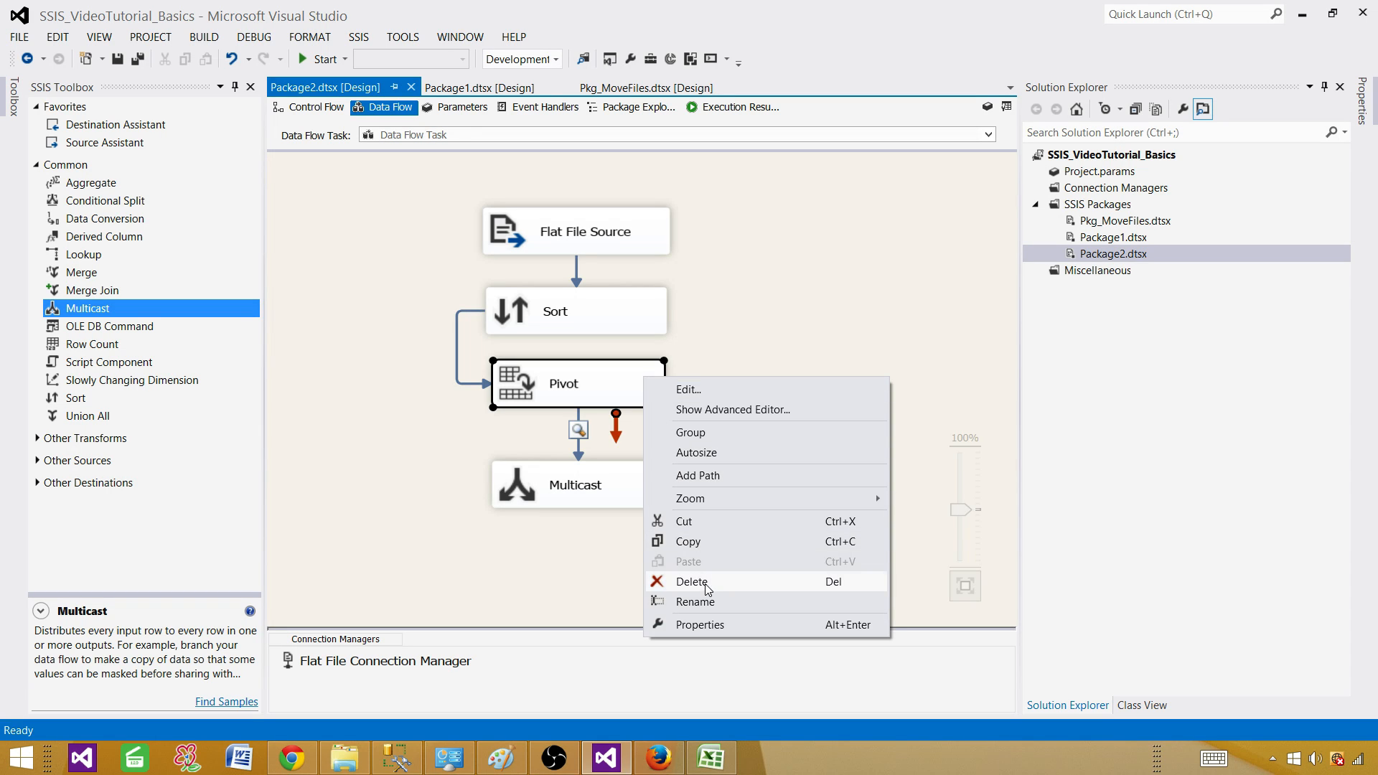
pyautogui.click(710, 625)
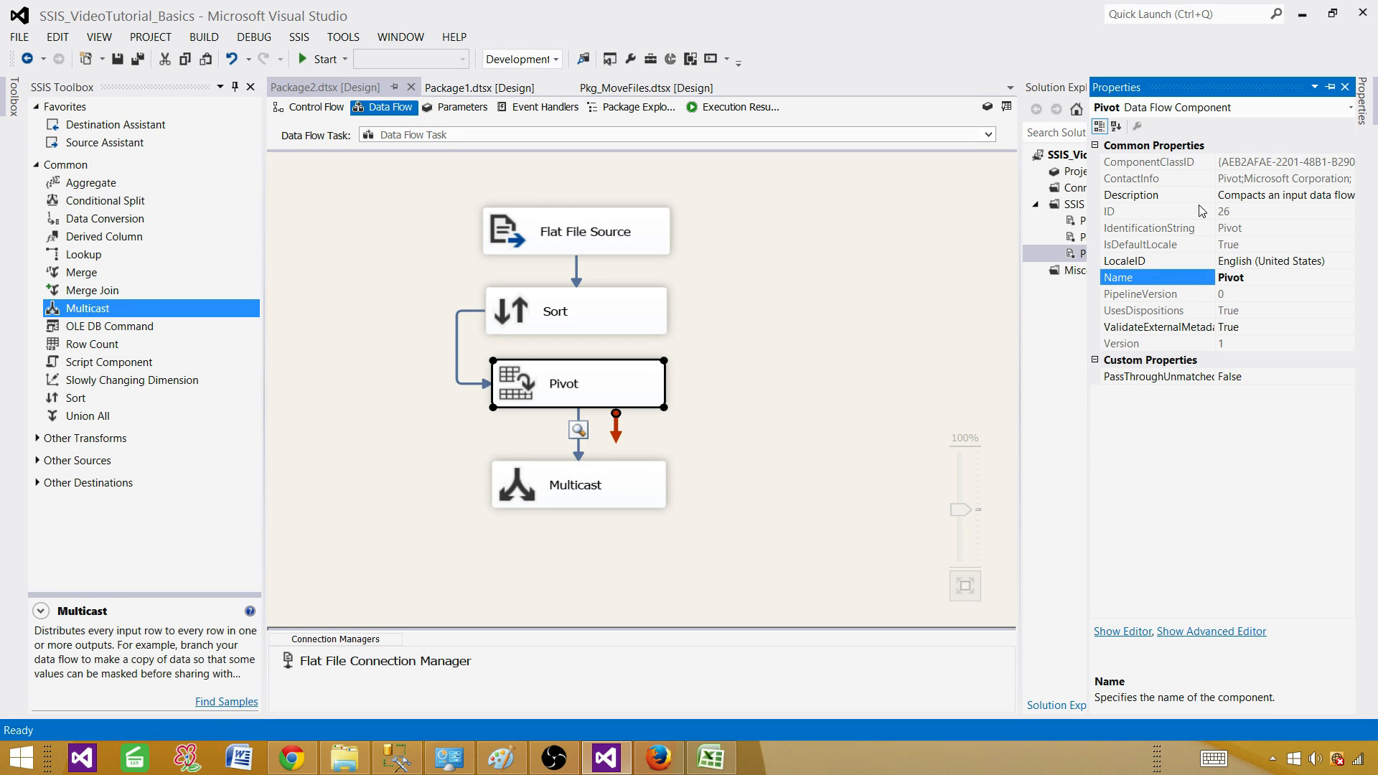
pyautogui.rightClick(644, 395)
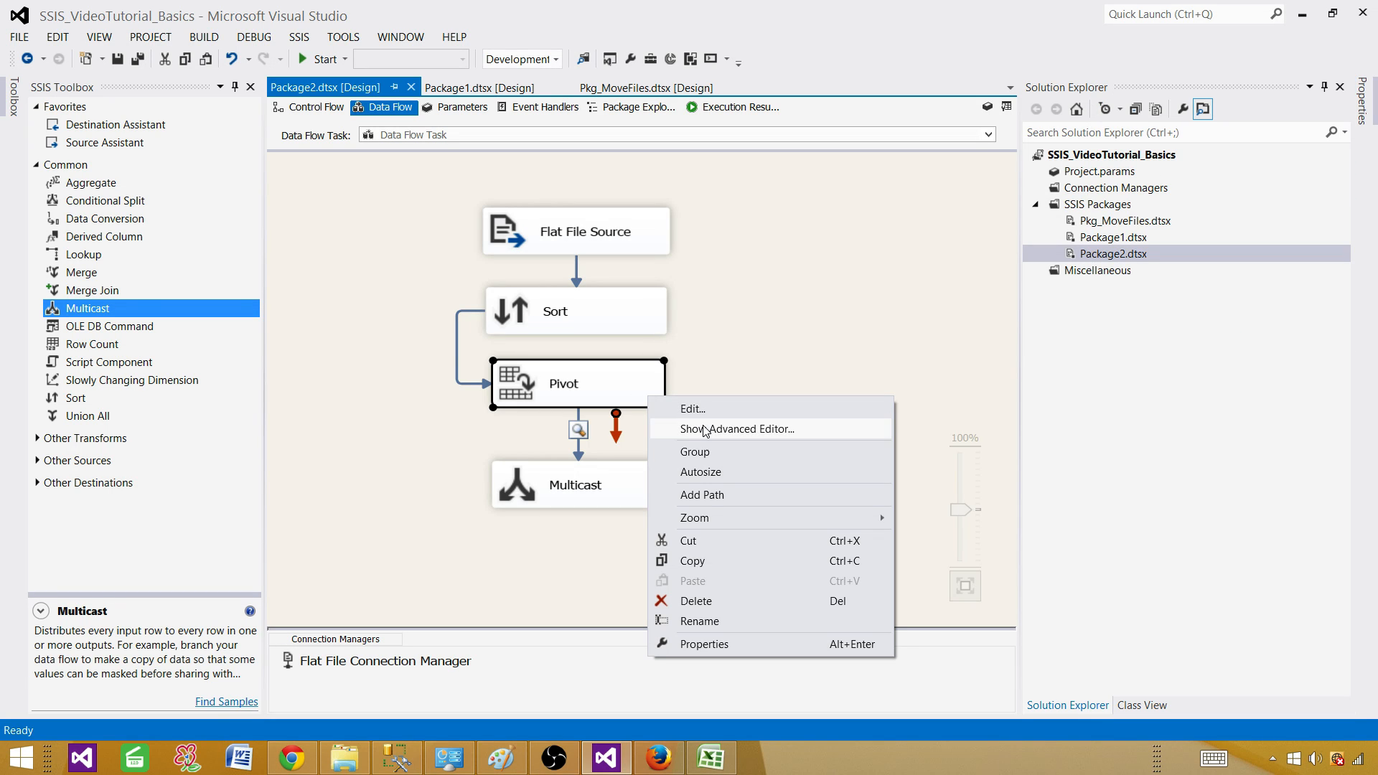
pyautogui.click(777, 308)
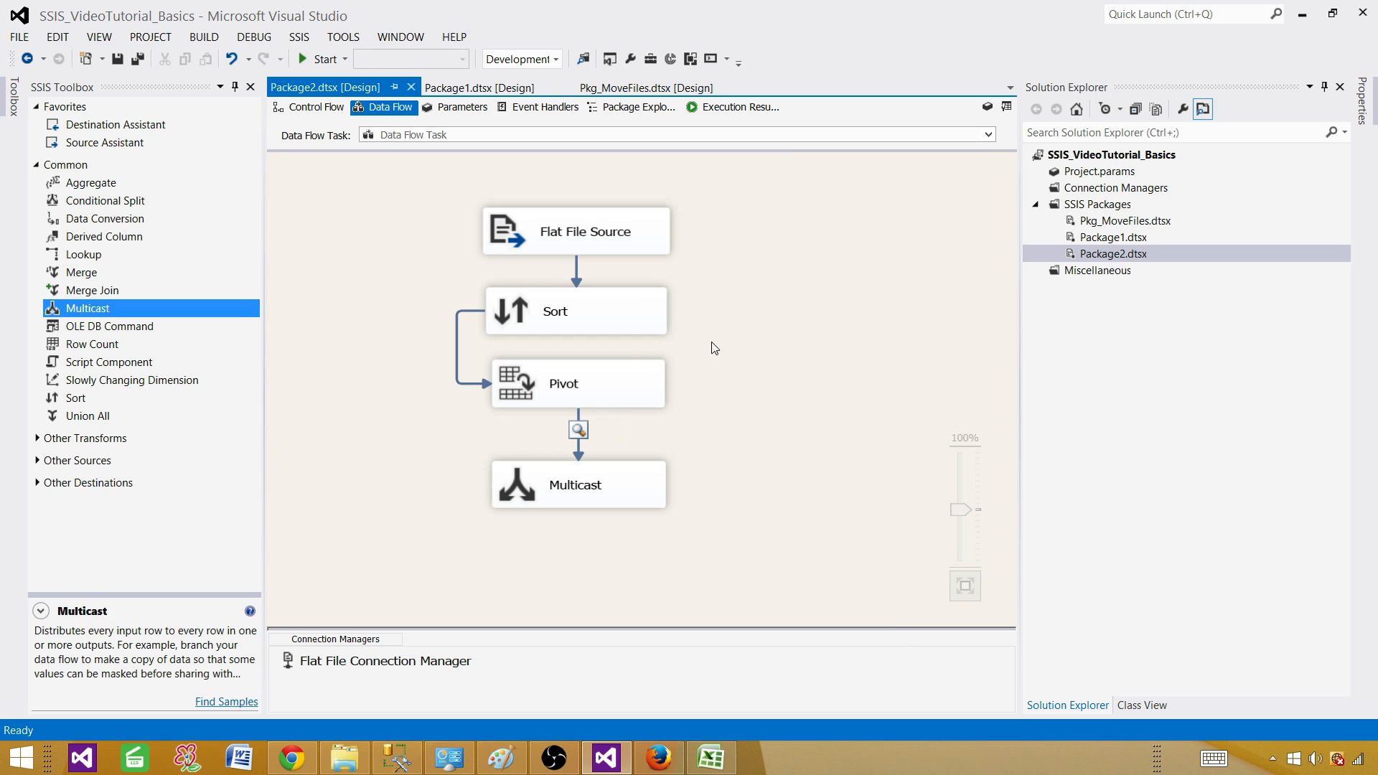
pyautogui.click(618, 376)
pyautogui.click(327, 108)
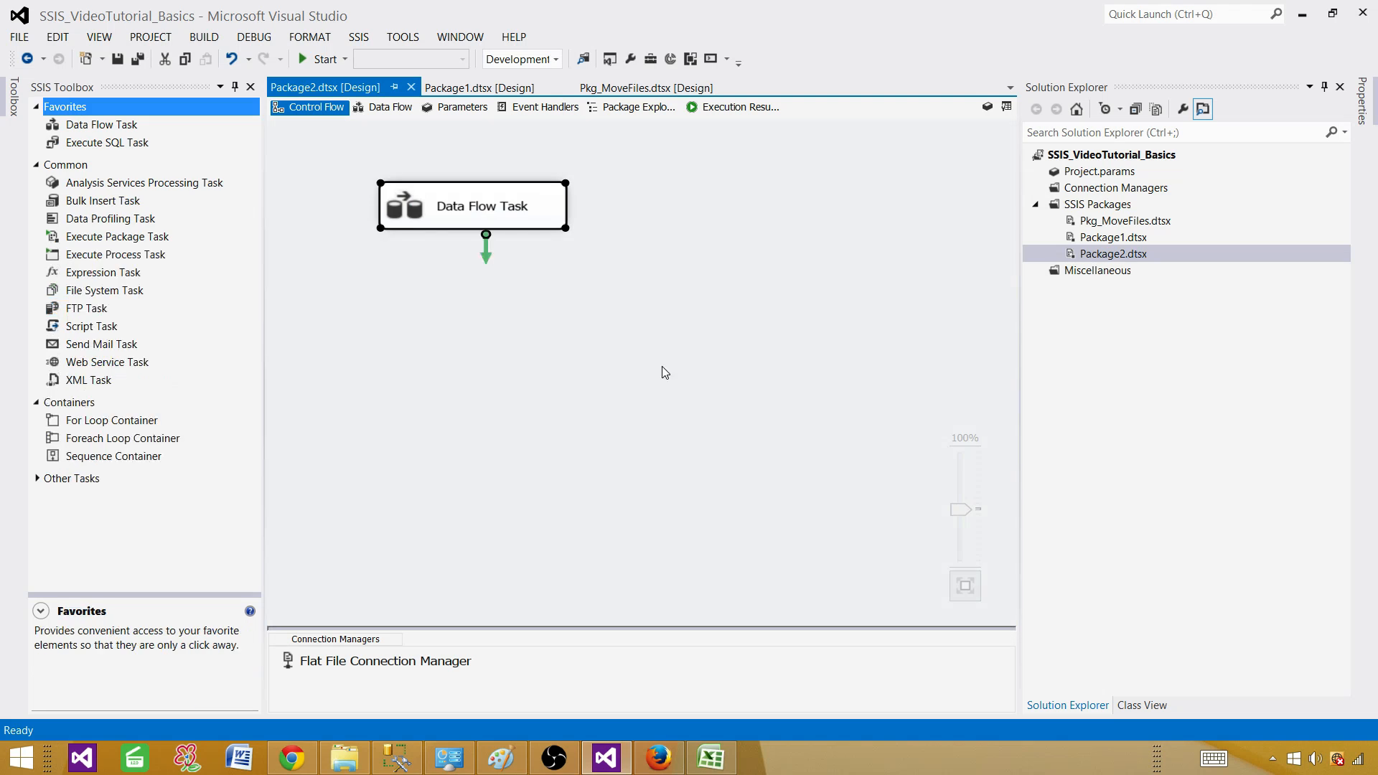
# Review the Data Flow Task's properties and open the editor for its property expressions
pyautogui.click(547, 219)
pyautogui.rightClick(547, 220)
pyautogui.click(606, 556)
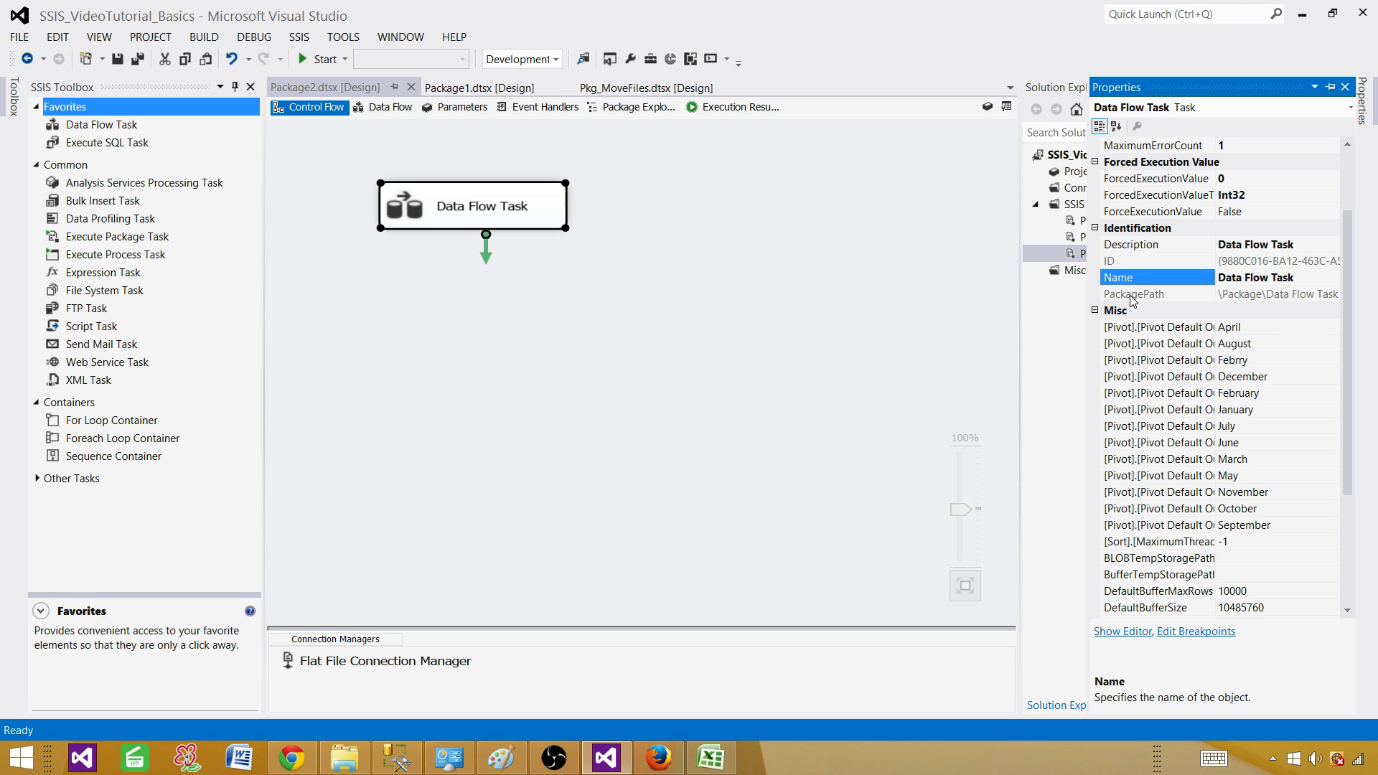
pyautogui.moveTo(1349, 224); pyautogui.dragTo(1347, 158)
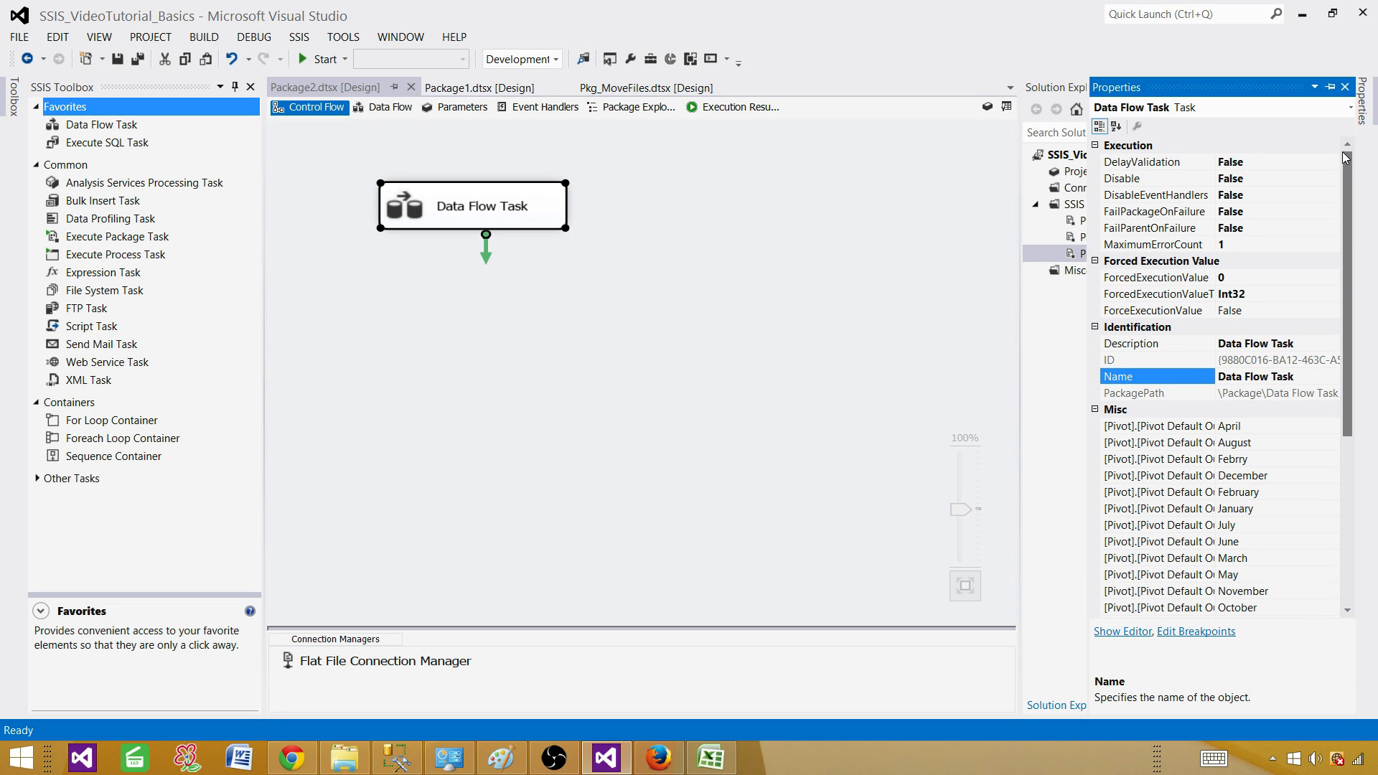
pyautogui.moveTo(1352, 170); pyautogui.dragTo(1362, 266)
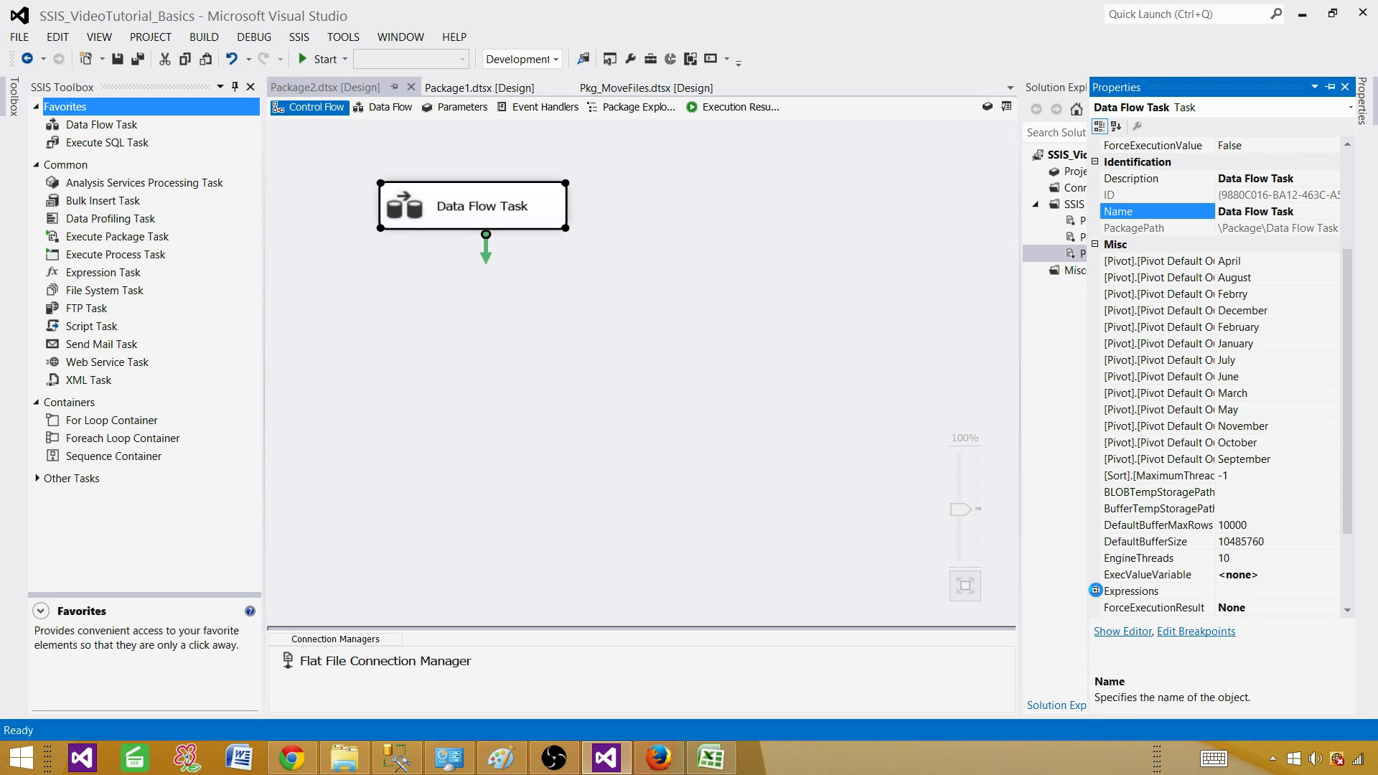
pyautogui.click(1231, 591)
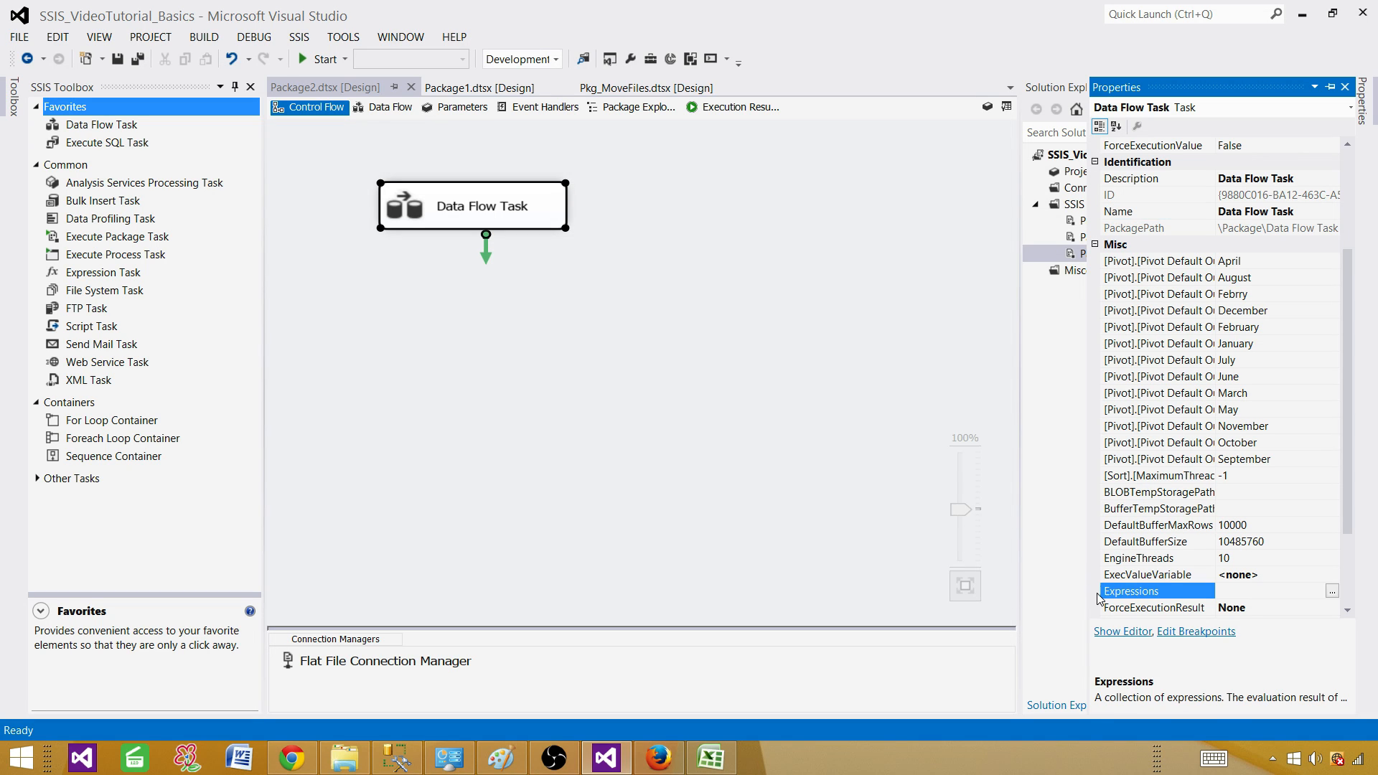
pyautogui.click(1332, 591)
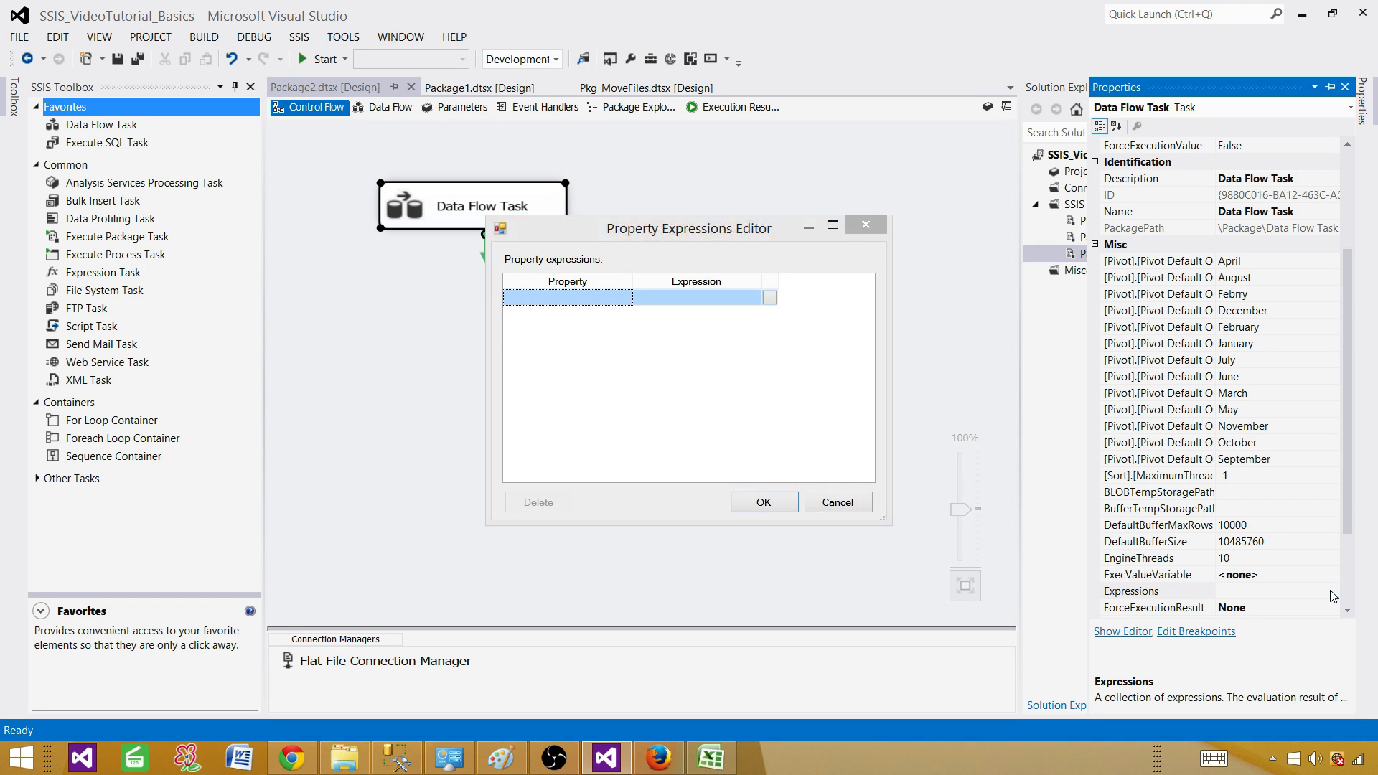
# Maximize the Property Expressions Editor and widen its Property column until the full names in the property list are readable
pyautogui.click(601, 303)
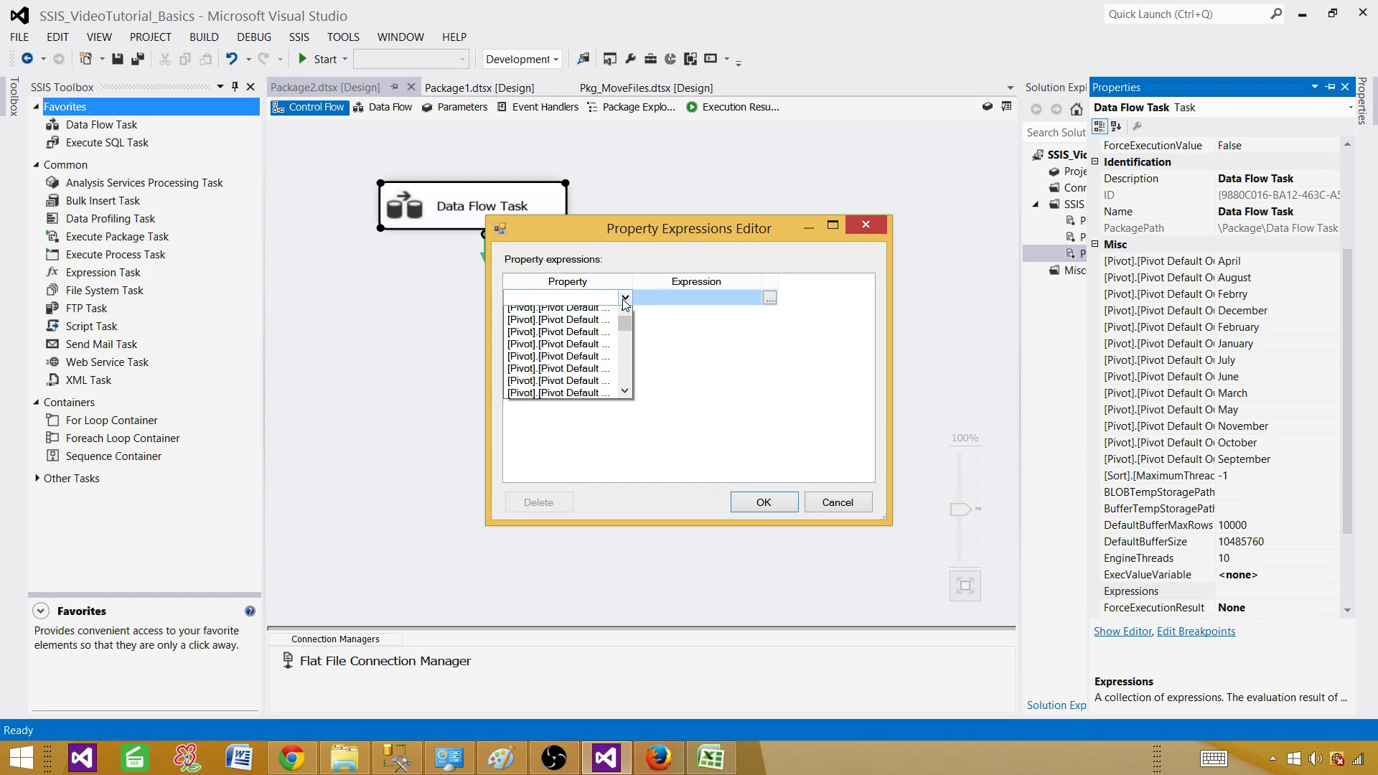
pyautogui.click(634, 286)
pyautogui.moveTo(632, 279); pyautogui.dragTo(726, 280)
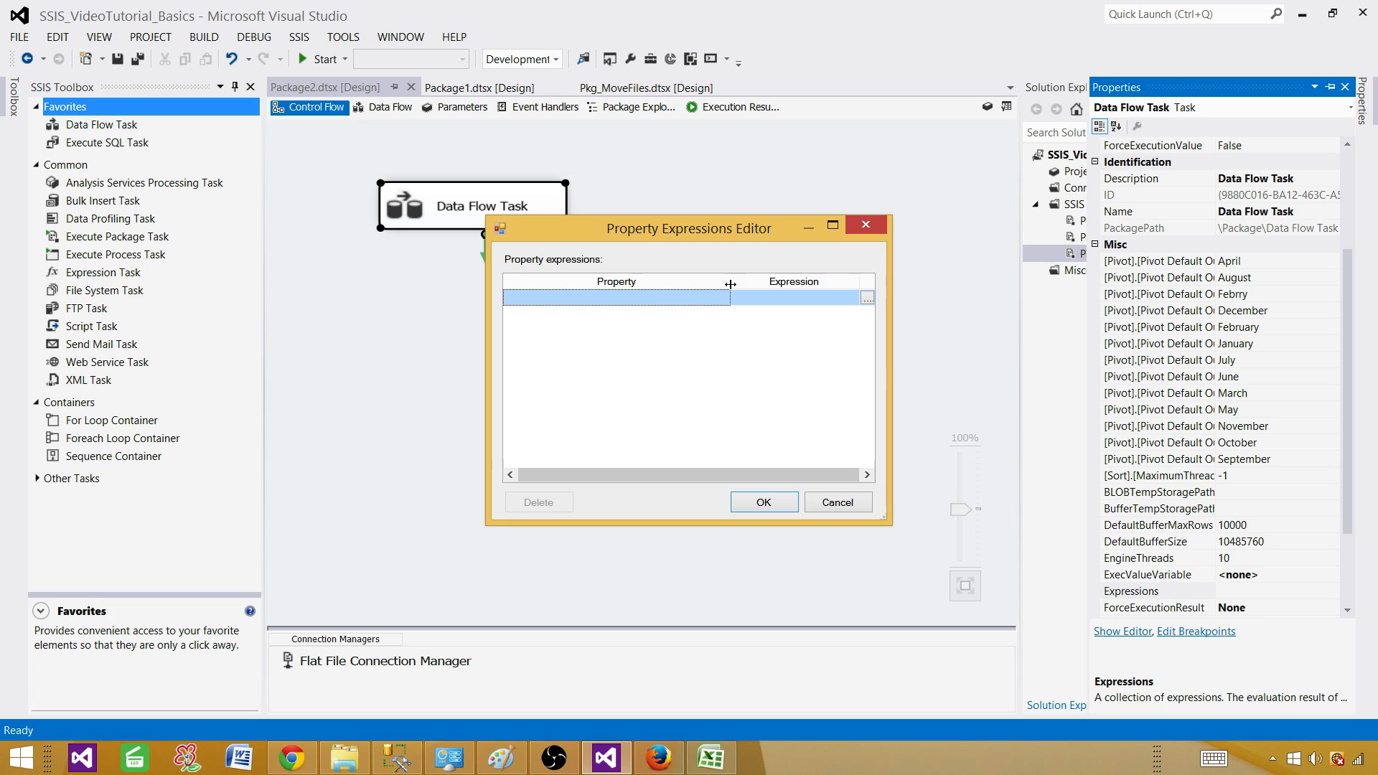
pyautogui.click(725, 299)
pyautogui.click(725, 299)
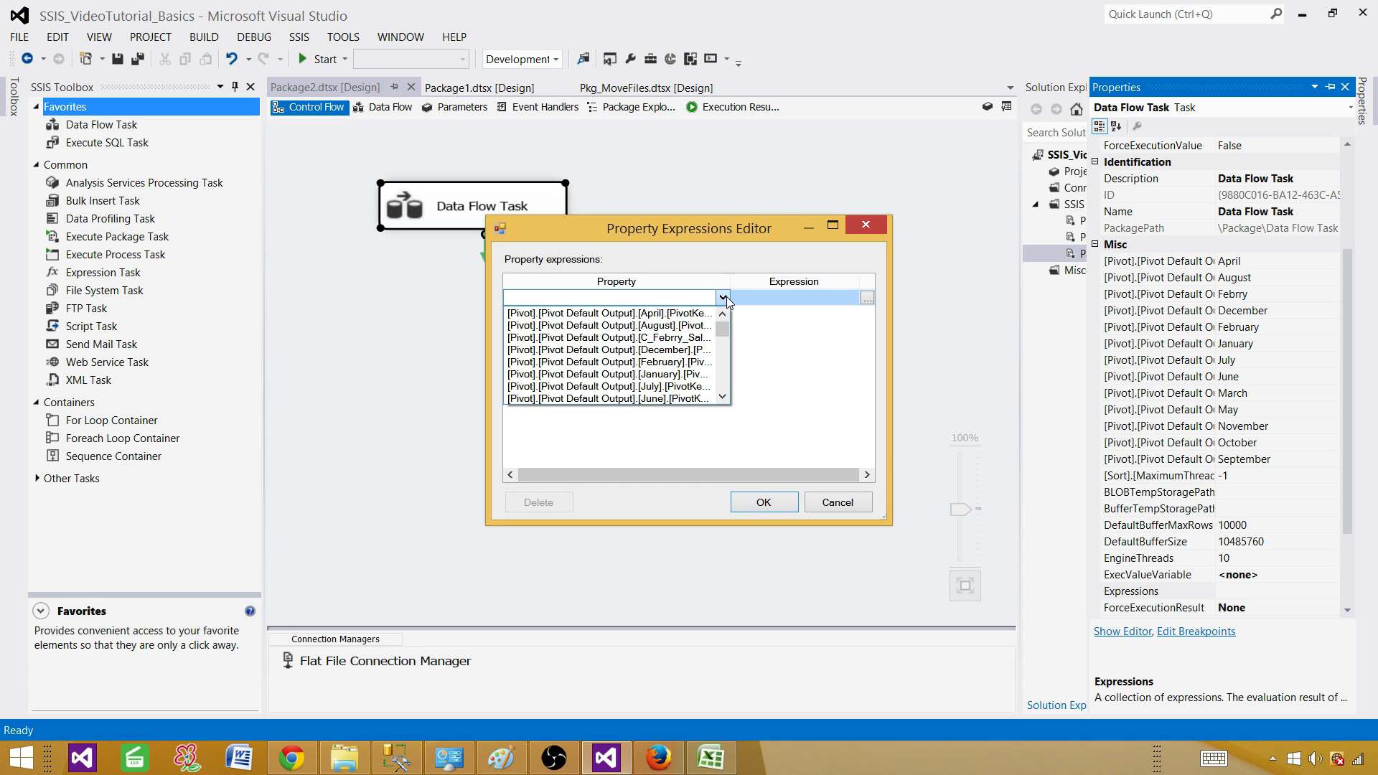
pyautogui.click(731, 279)
pyautogui.moveTo(730, 282); pyautogui.dragTo(821, 282)
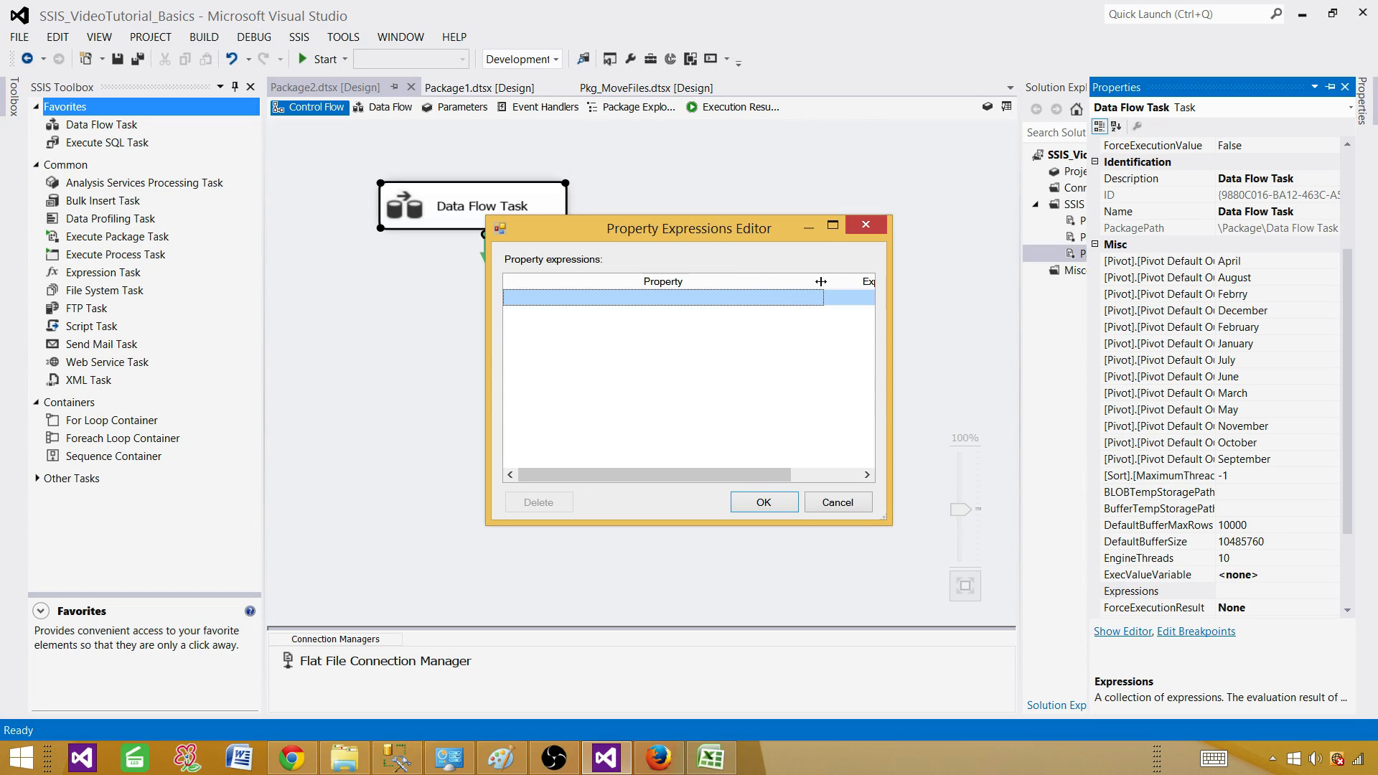
pyautogui.click(832, 228)
pyautogui.moveTo(331, 62); pyautogui.dragTo(772, 79)
pyautogui.click(763, 78)
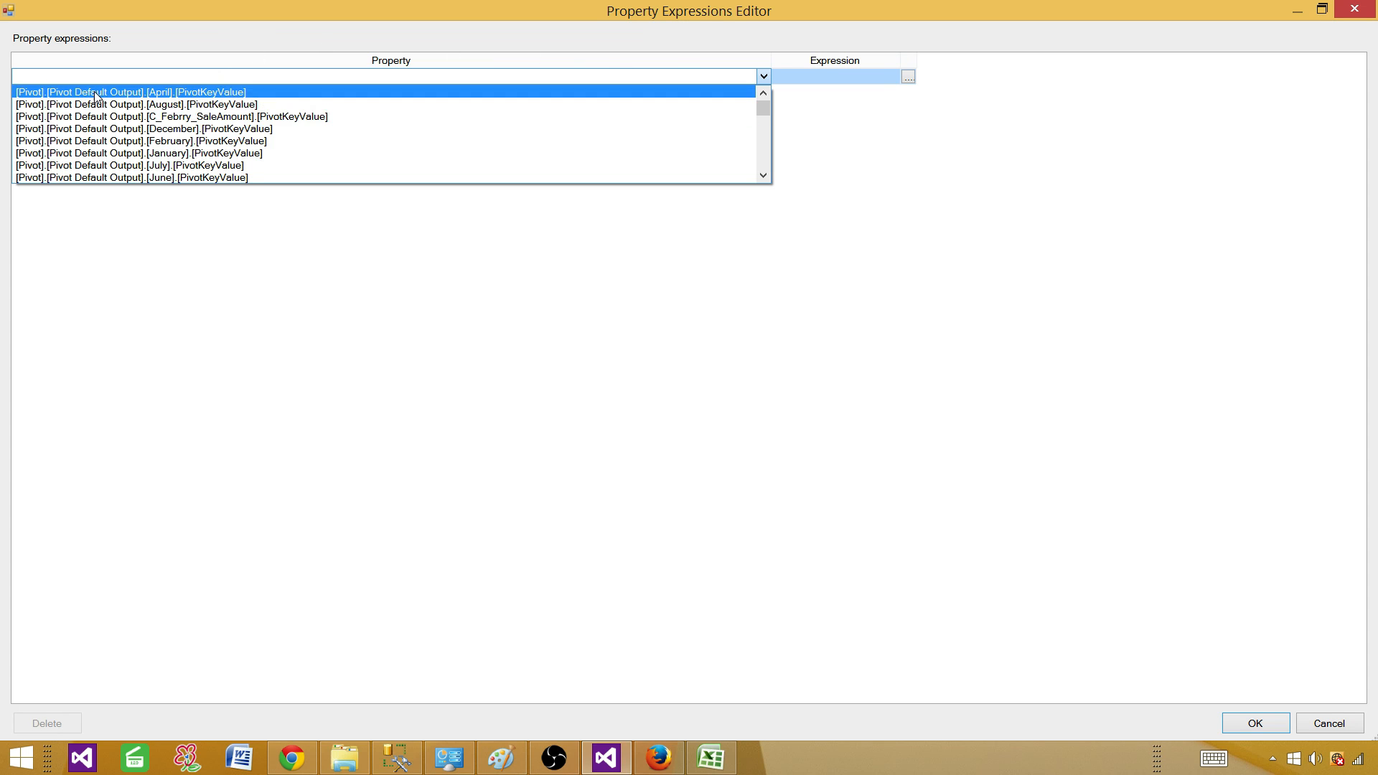
# Examine which Data Flow Task properties accept expressions, including the Pivot's PivotKeyValue entries, and cancel the editor without adding any expression
pyautogui.scroll(-4, 200, 174)
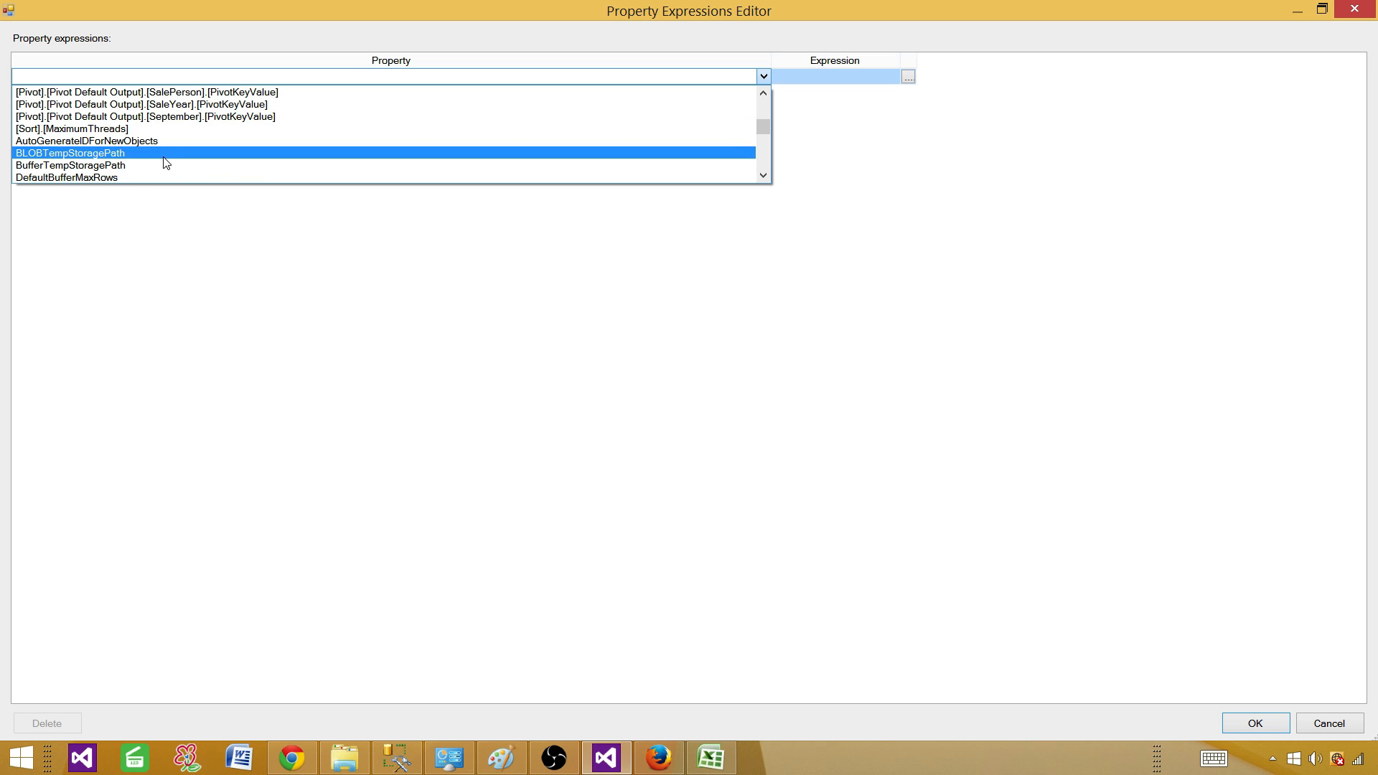
pyautogui.scroll(-3, 166, 164)
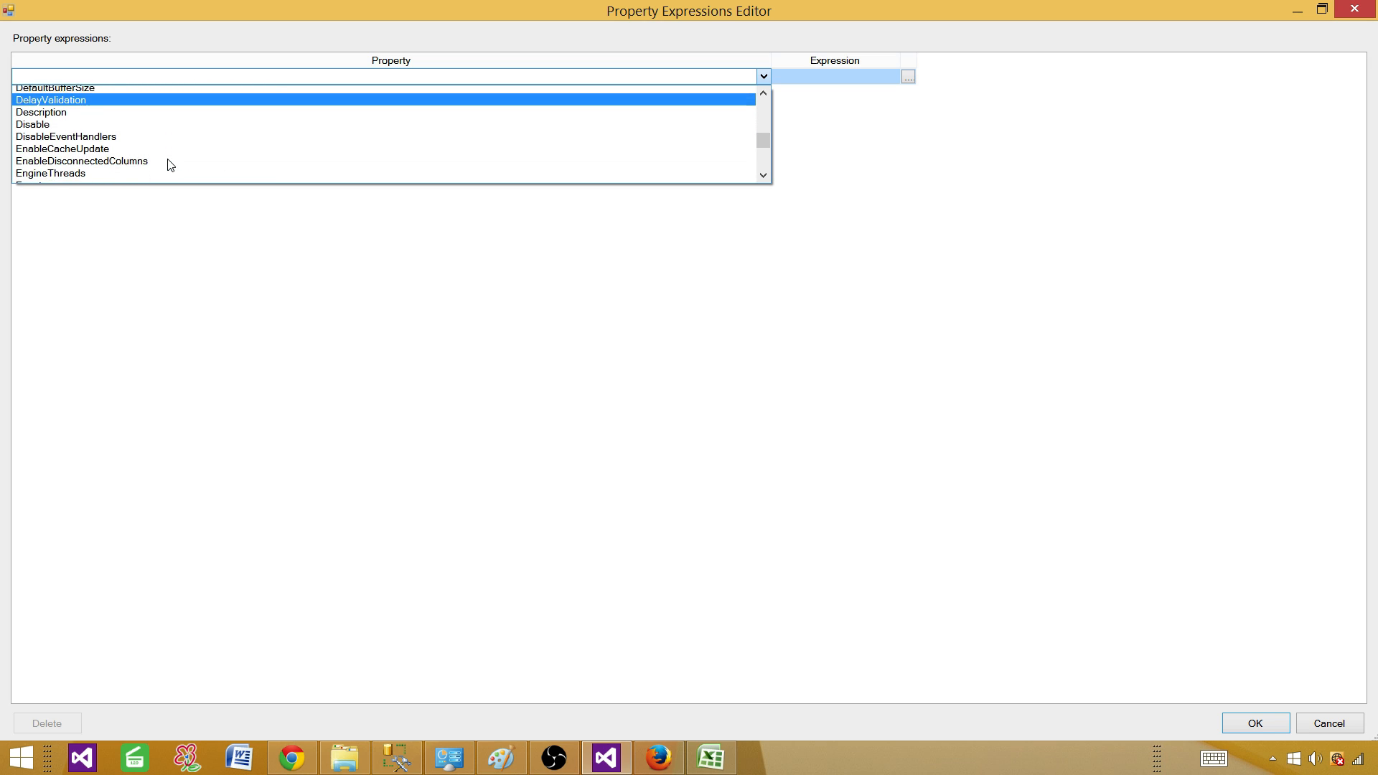
pyautogui.scroll(-2, 170, 165)
pyautogui.scroll(-3, 171, 165)
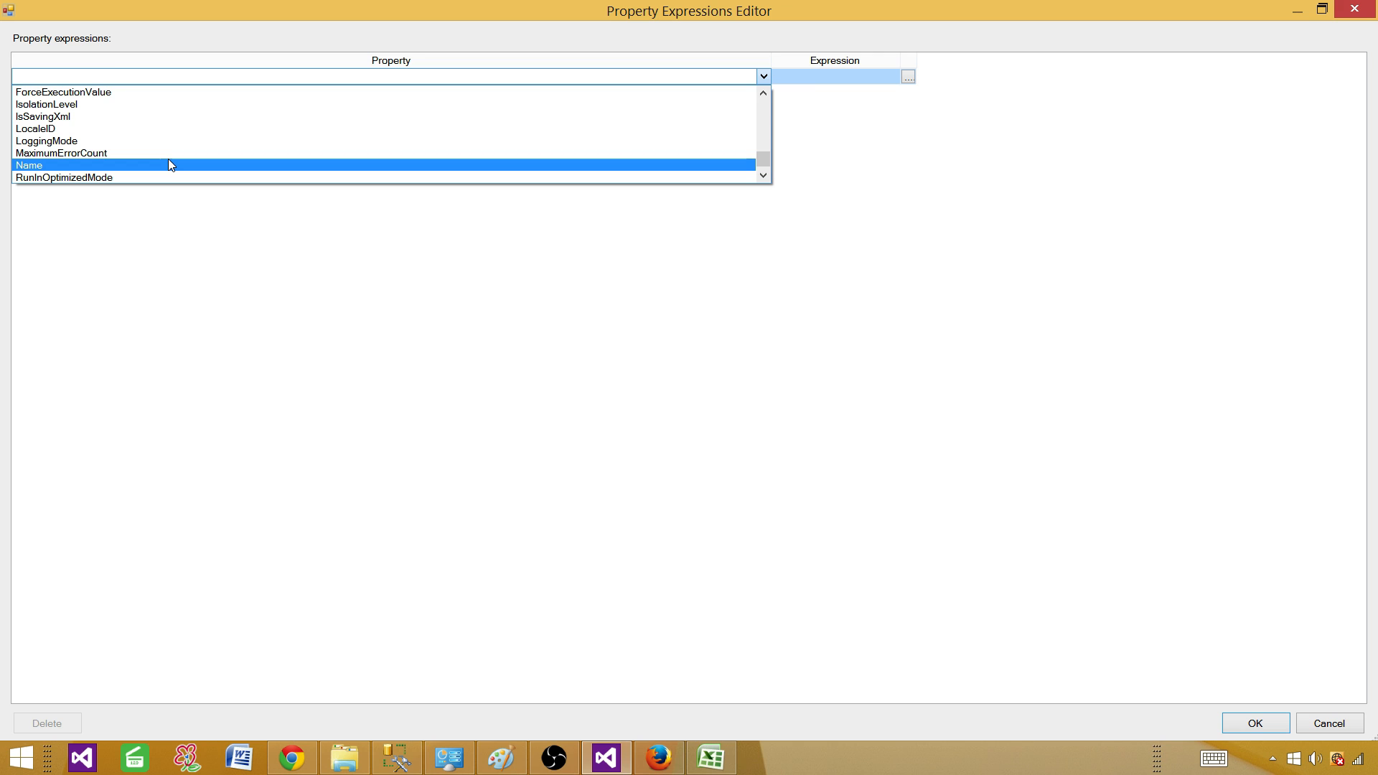
pyautogui.scroll(-1, 169, 161)
pyautogui.scroll(4, 173, 162)
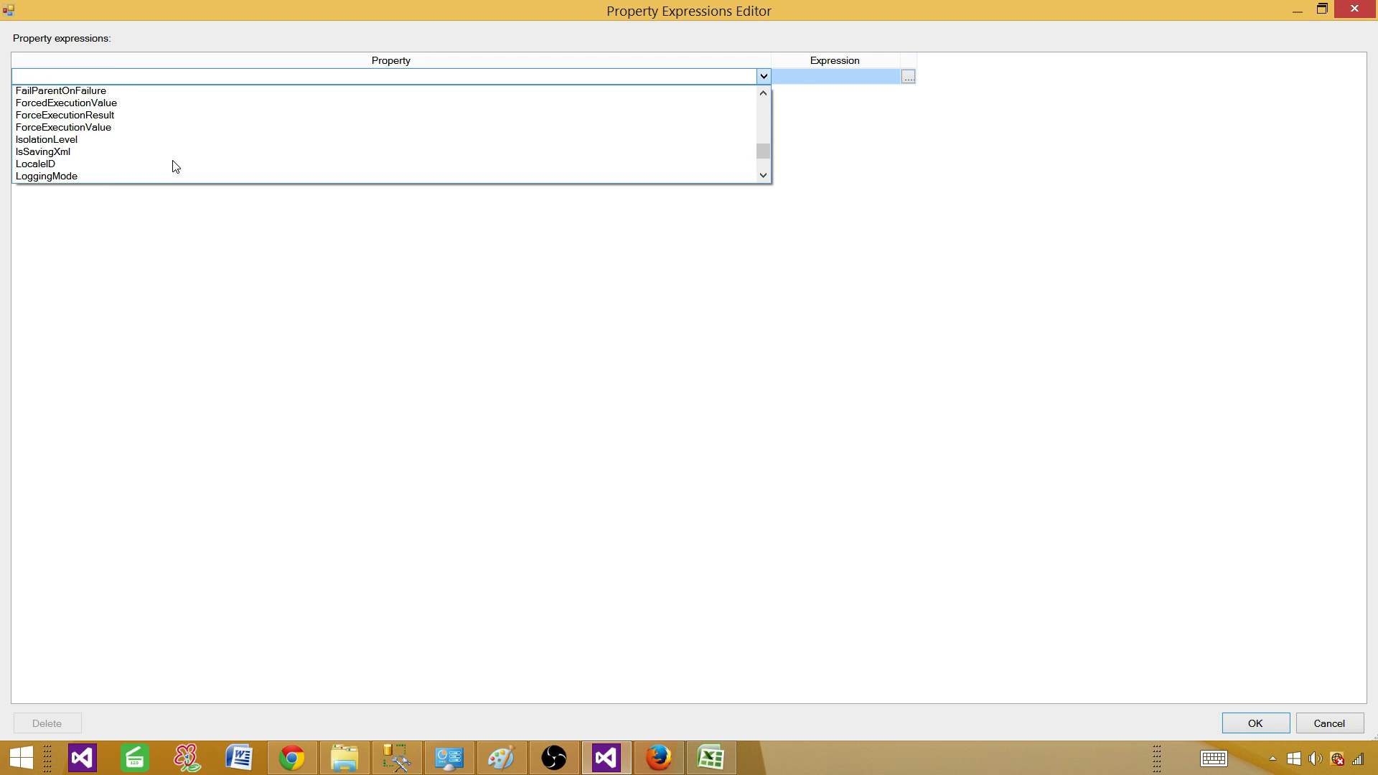
pyautogui.scroll(3, 175, 166)
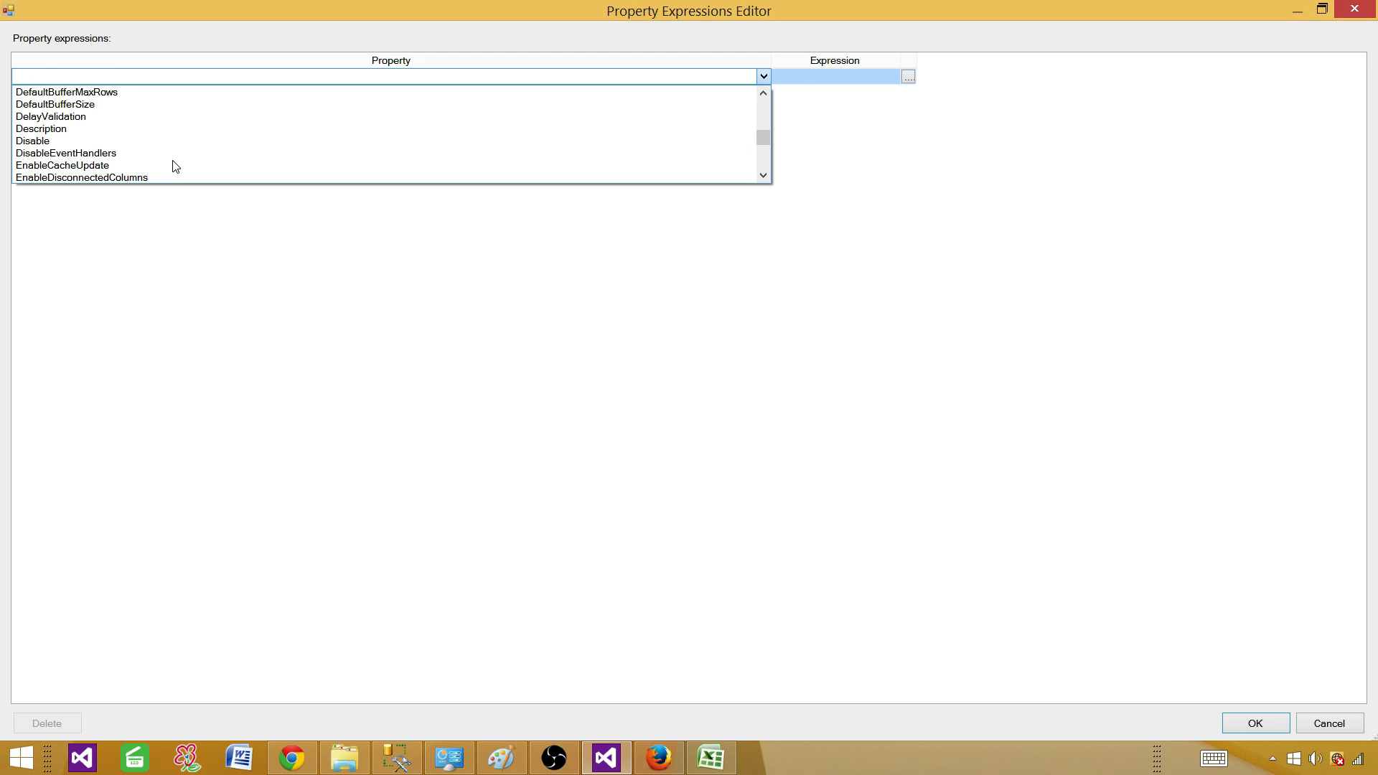
pyautogui.scroll(1, 176, 165)
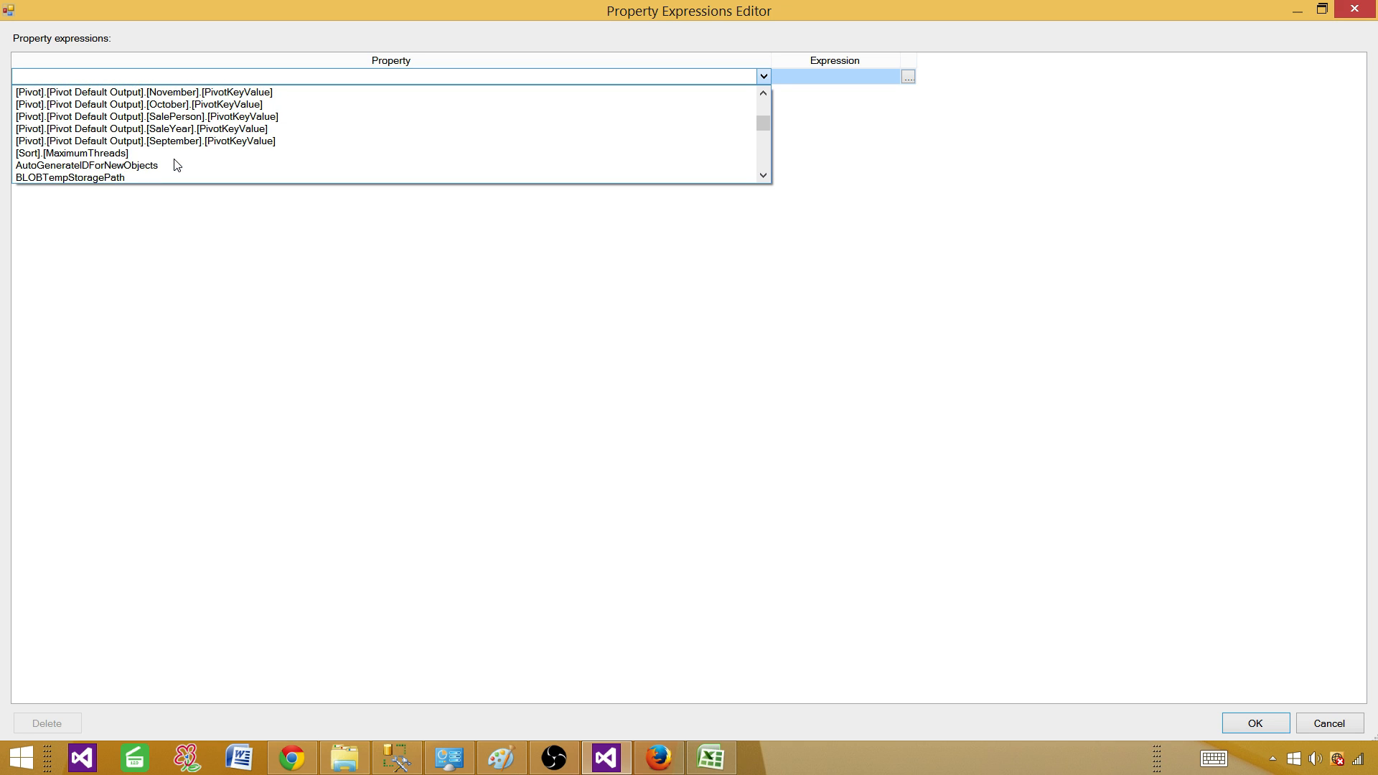
pyautogui.scroll(1, 176, 165)
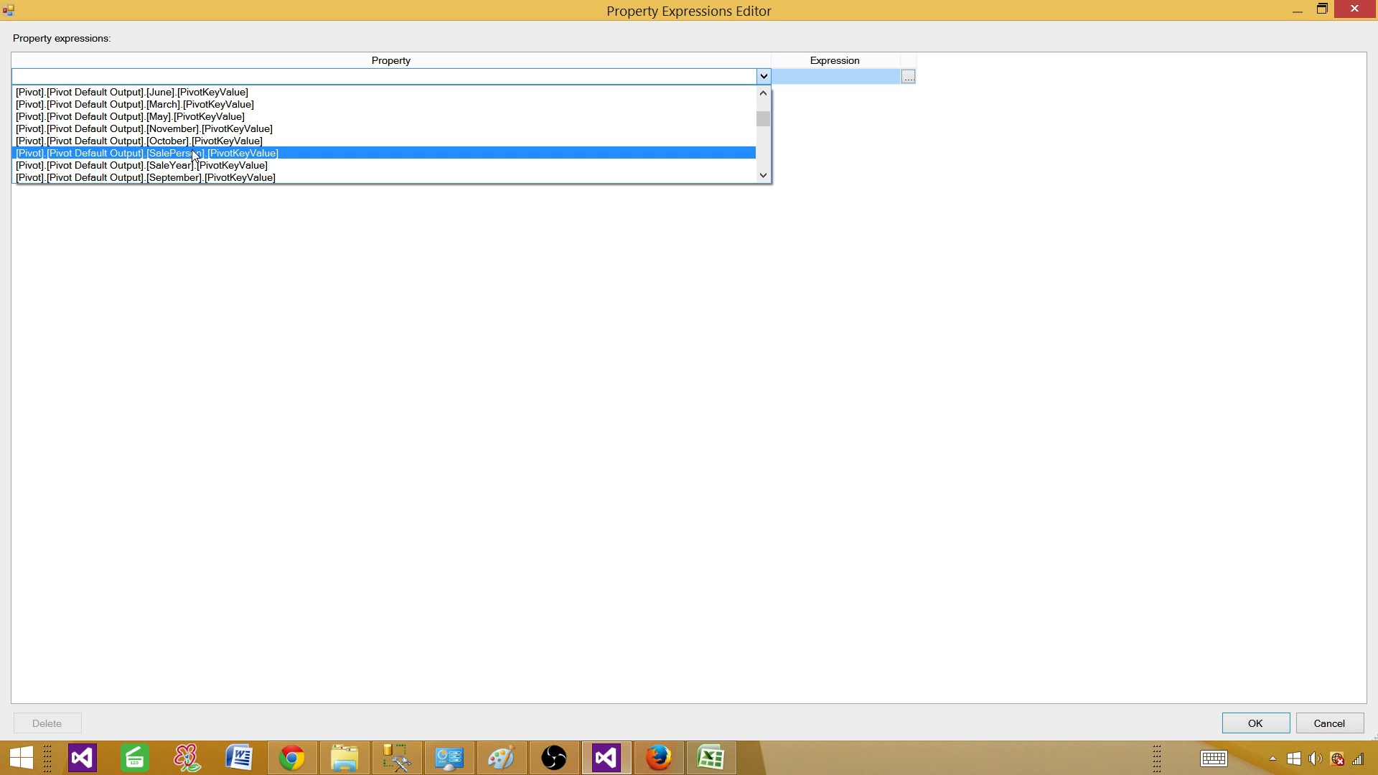
pyautogui.scroll(3, 212, 131)
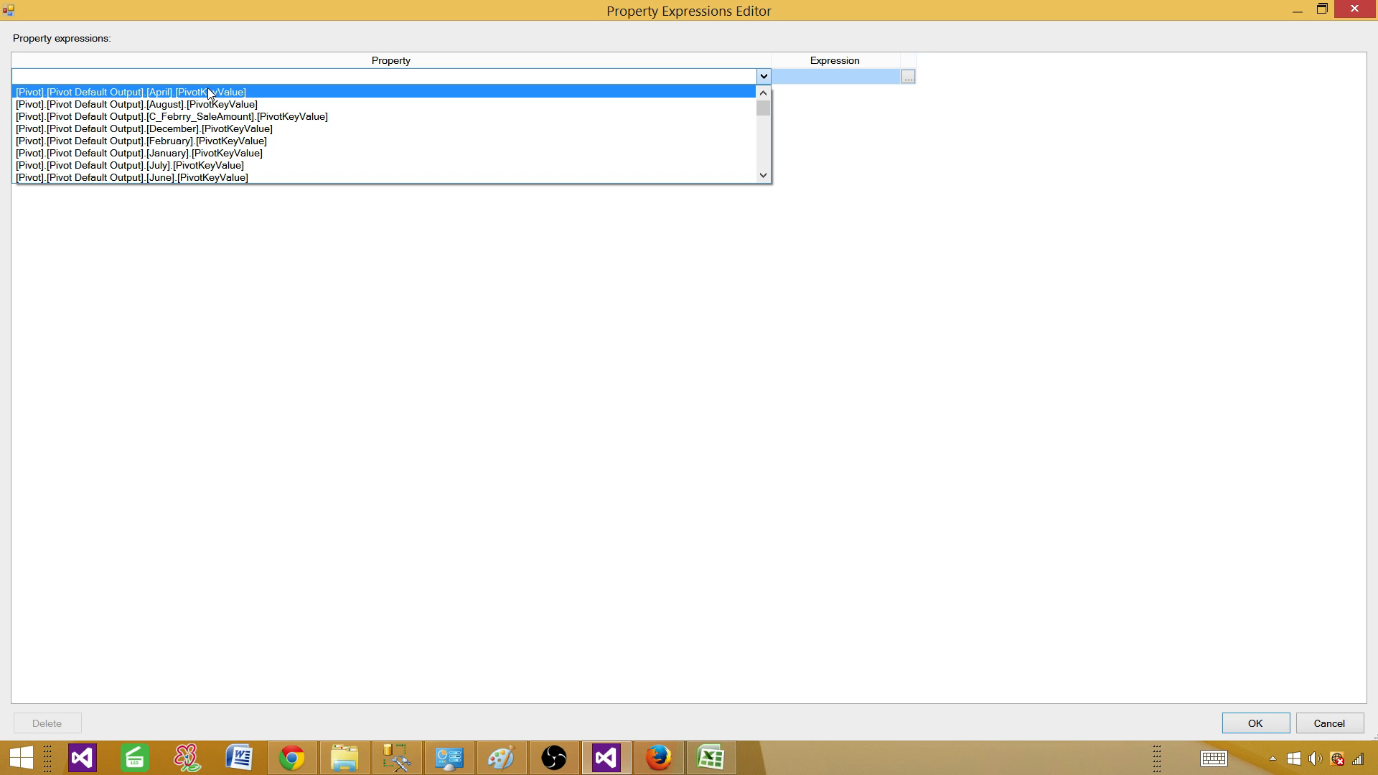
pyautogui.click(501, 295)
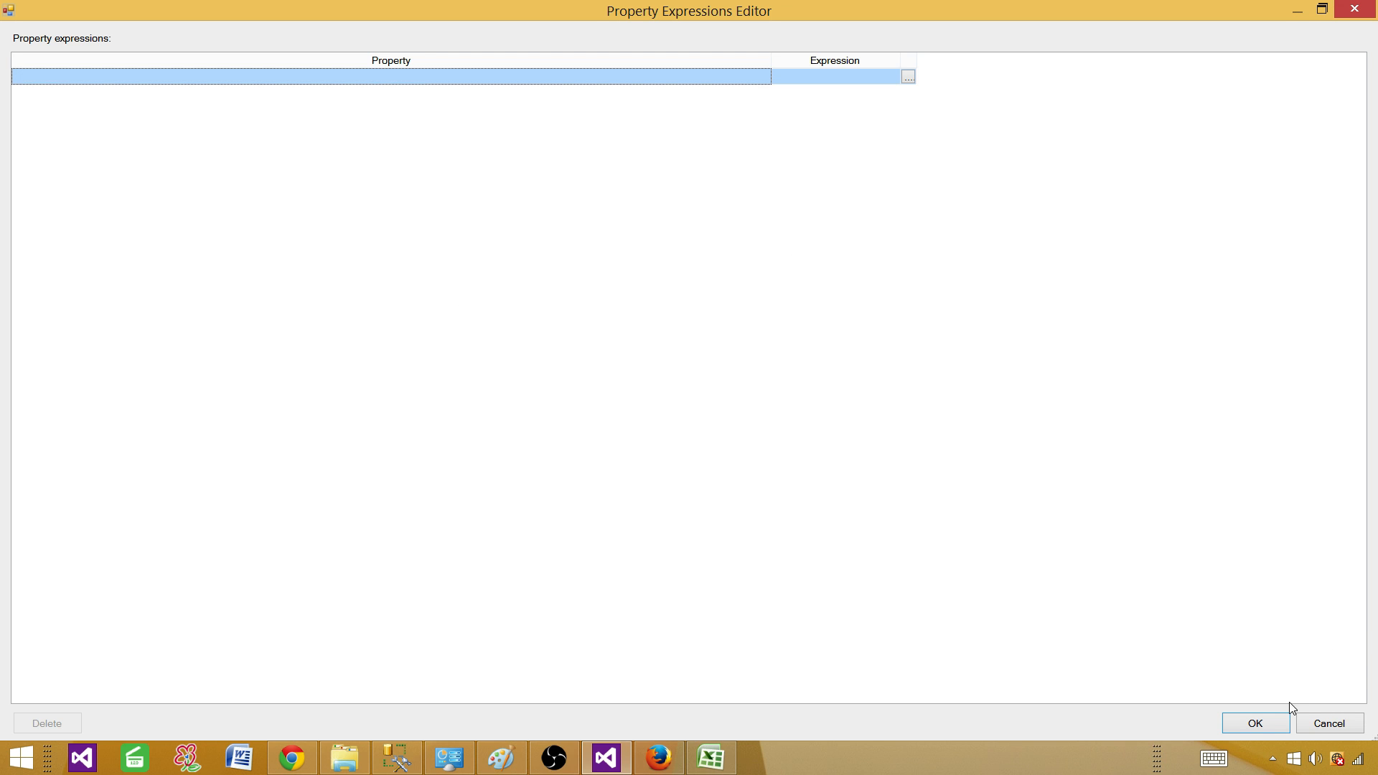
pyautogui.click(1330, 723)
pyautogui.click(662, 233)
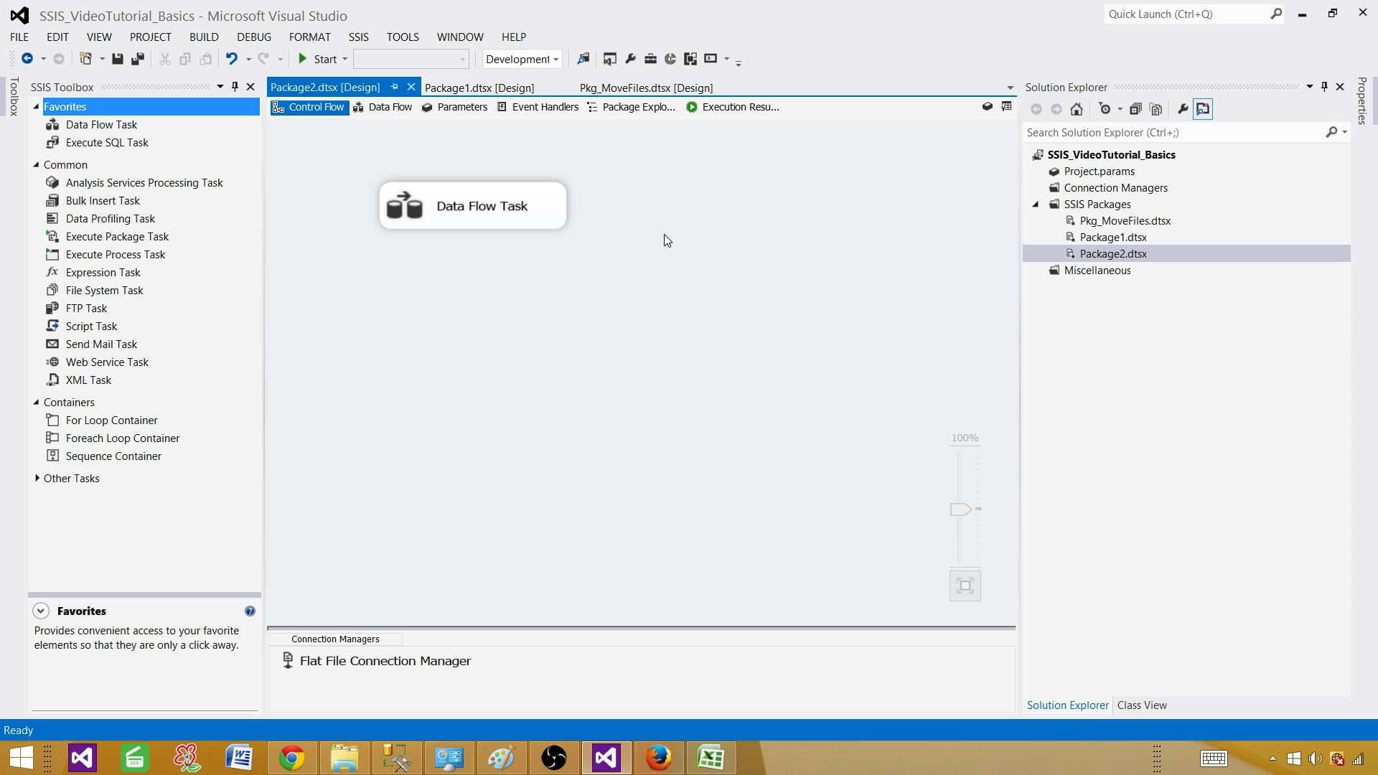